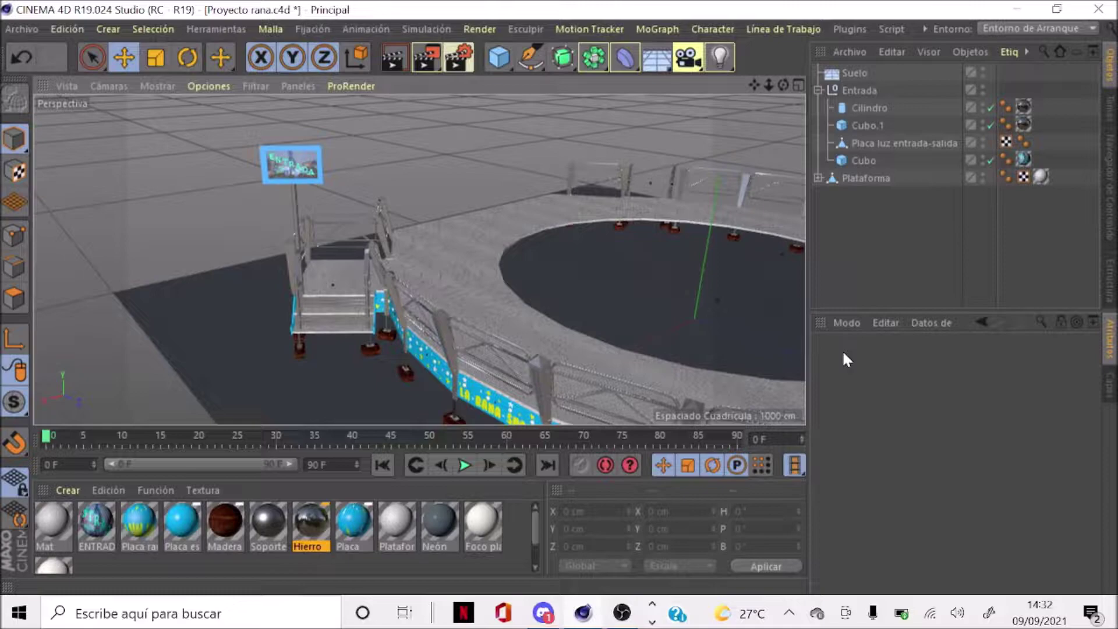
Add a new sphere primitive to the scene
scroll(255, 161, up, 5)
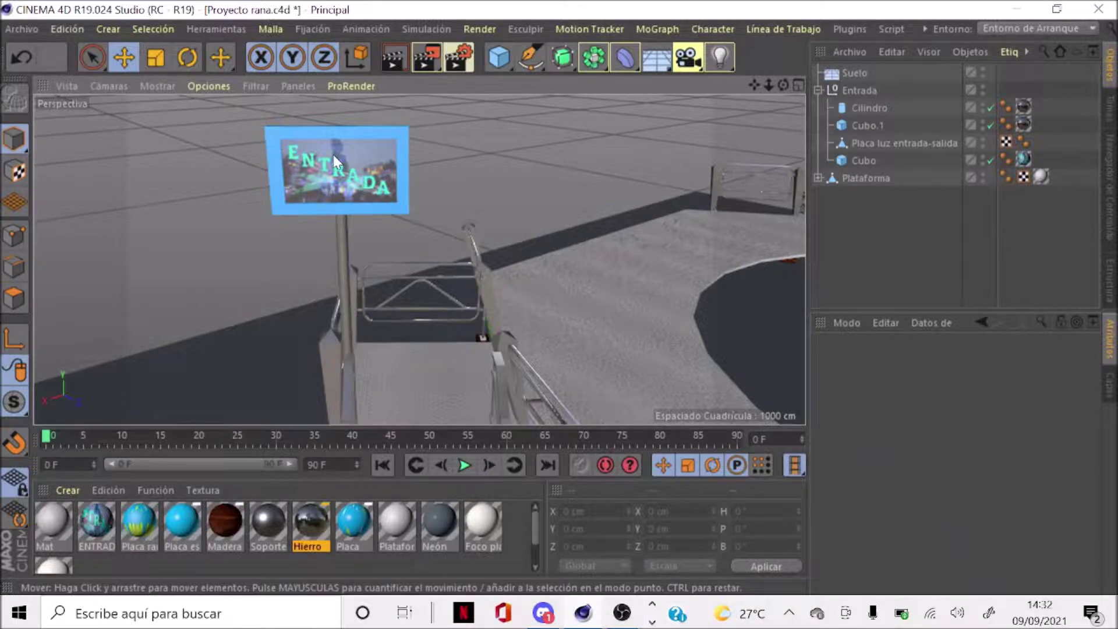
scroll(333, 155, down, 4)
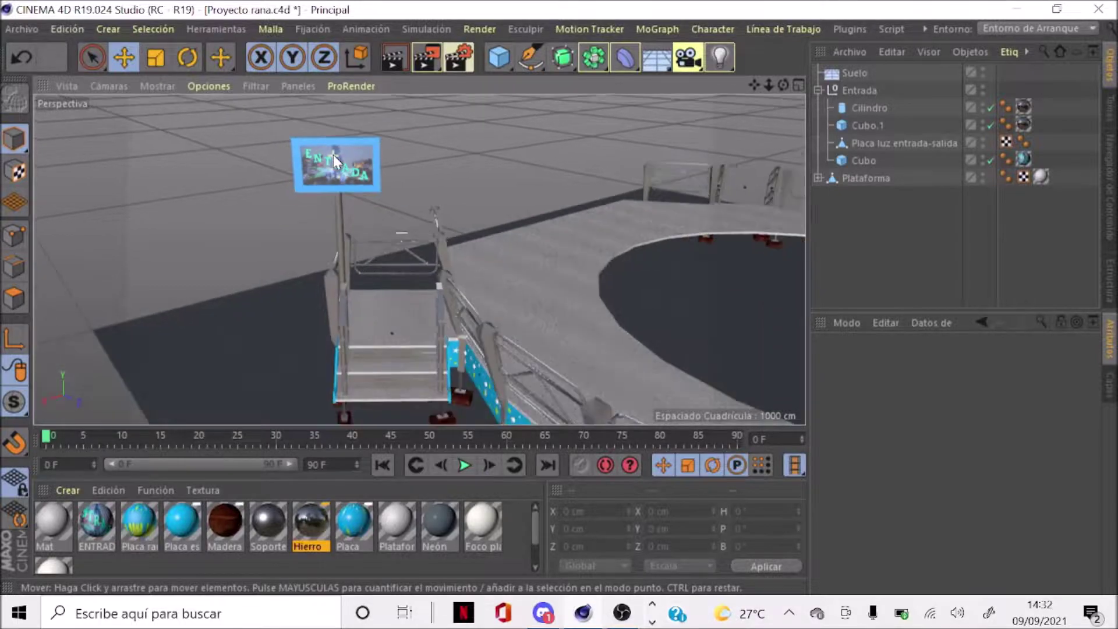
click(112, 28)
mouse_move(114, 55)
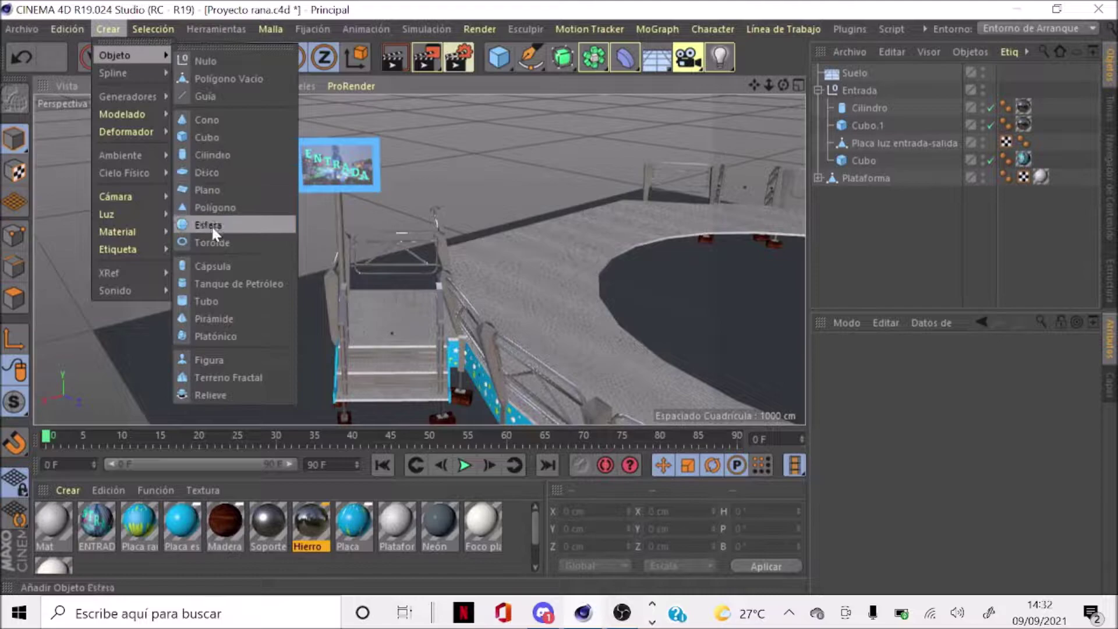
click(211, 225)
Move the sphere beside the ENTRADA sign above the stairs, raised to Y 335.403 cm
scroll(239, 192, down, 2)
scroll(239, 192, down, 1)
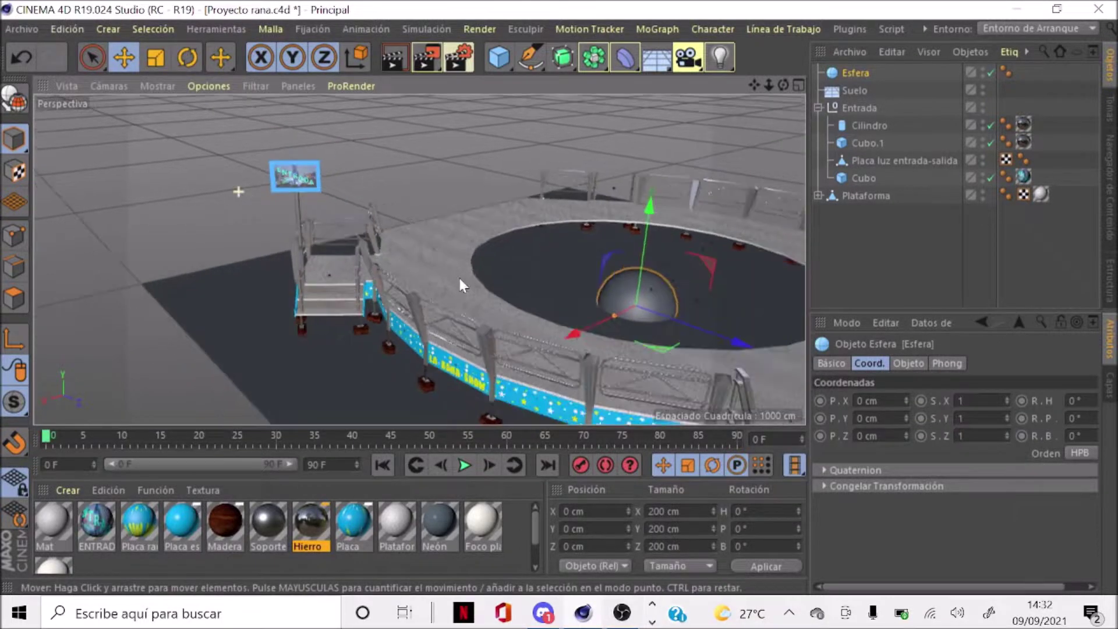
mouse_move(658, 322)
mouse_down()
mouse_move(557, 269)
mouse_move(424, 249)
mouse_up()
drag(343, 265, 244, 269)
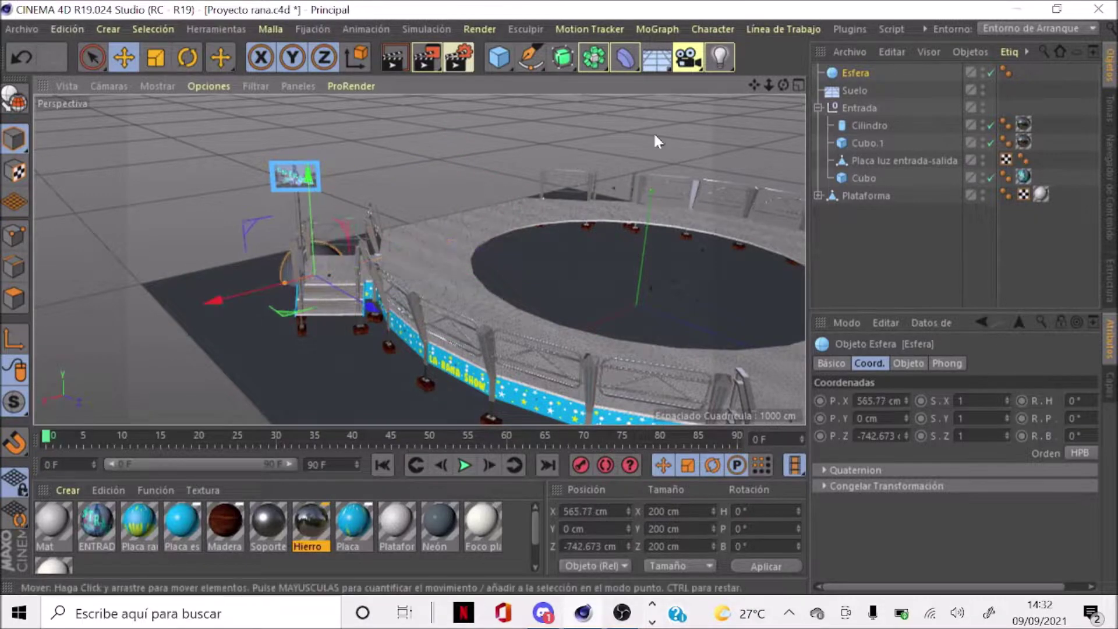
drag(783, 86, 763, 93)
drag(418, 259, 536, 263)
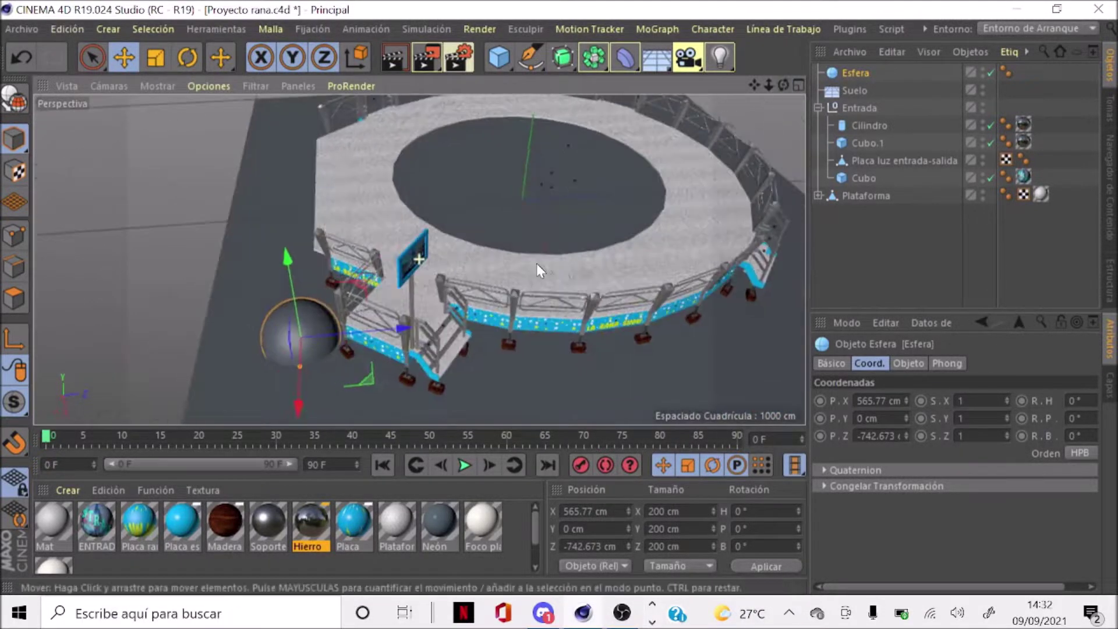
mouse_move(405, 328)
mouse_down()
mouse_move(490, 335)
mouse_move(508, 325)
mouse_move(411, 383)
mouse_up()
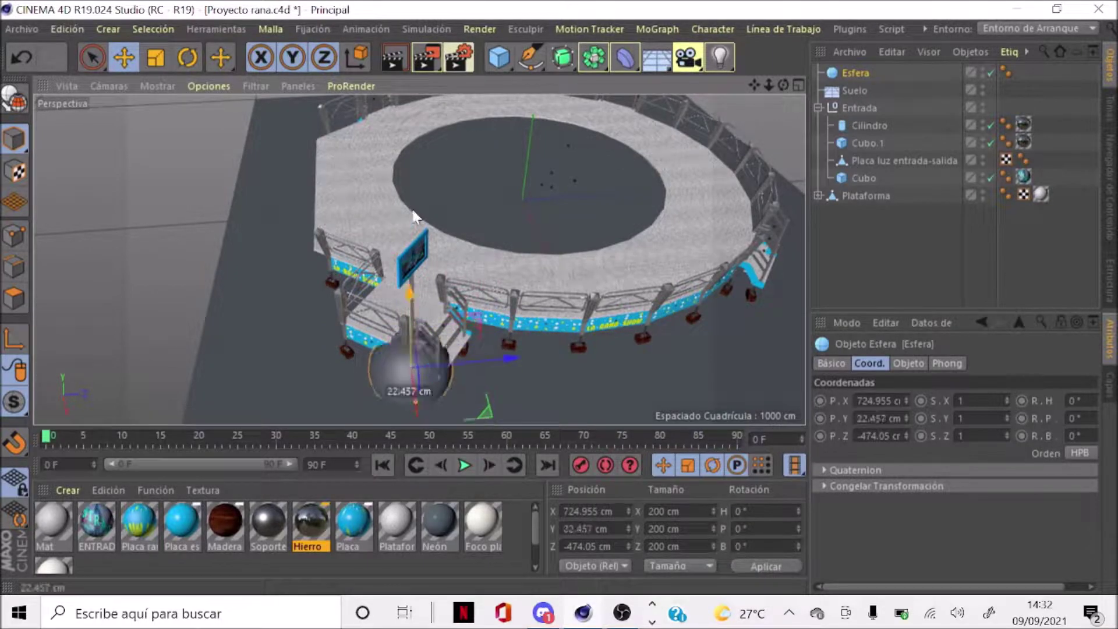
drag(410, 341, 407, 269)
scroll(412, 267, up, 3)
Set the sphere's radius to 3 cm
scroll(413, 267, up, 2)
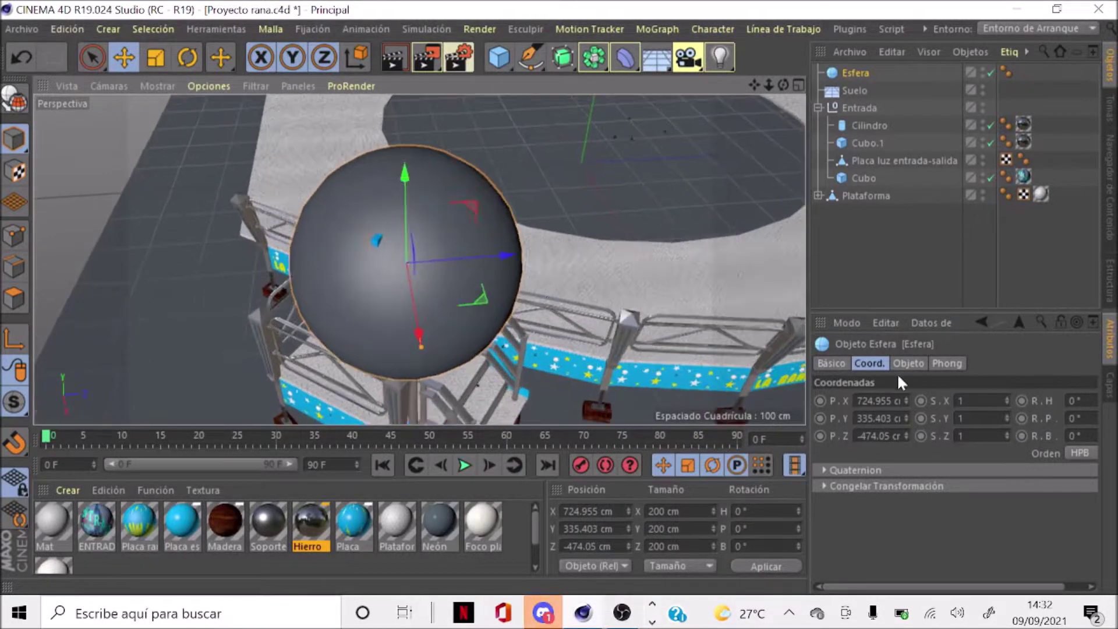
click(908, 364)
click(935, 401)
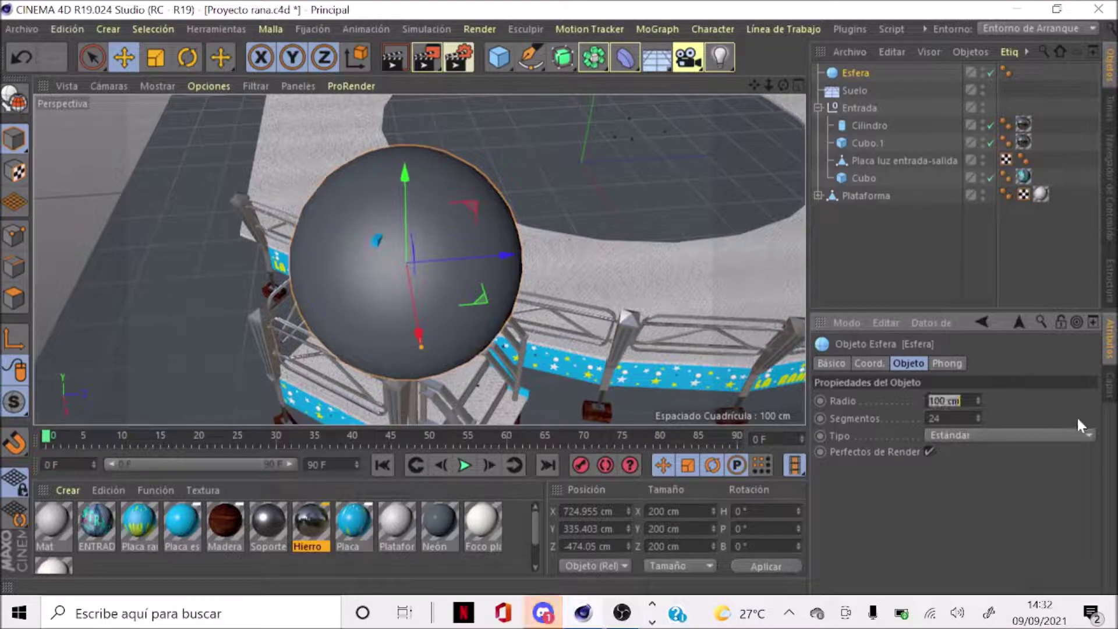
text(3)
key(Return)
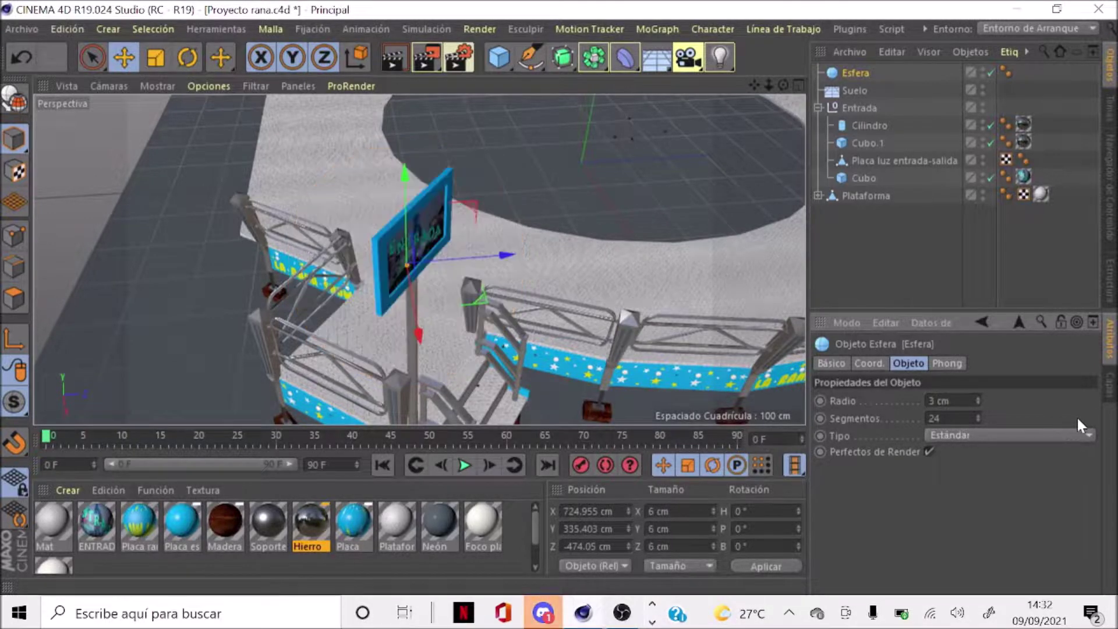
Place the bulb at the sign's lower edge (Y 339.975 cm) and enlarge its radius to 3.5 cm
scroll(418, 267, up, 2)
scroll(418, 267, up, 2)
mouse_move(431, 250)
mouse_down()
mouse_move(491, 242)
mouse_move(478, 244)
mouse_up()
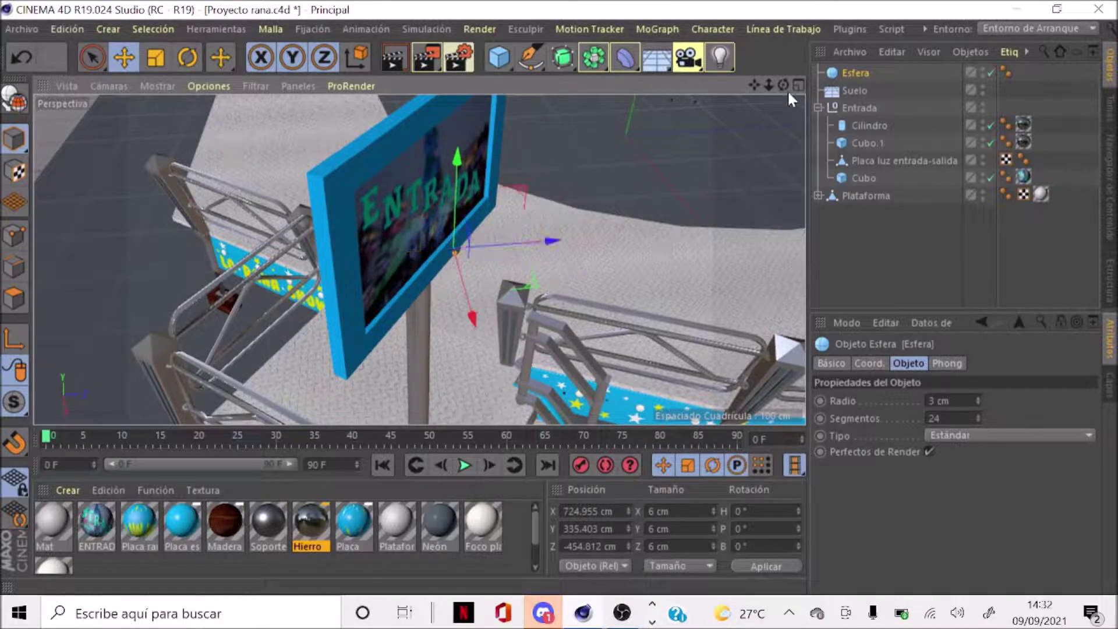
drag(783, 86, 757, 123)
mouse_move(419, 259)
alt+mouse_down()
mouse_move(542, 337)
mouse_move(460, 315)
mouse_move(451, 332)
mouse_move(476, 334)
alt+mouse_up()
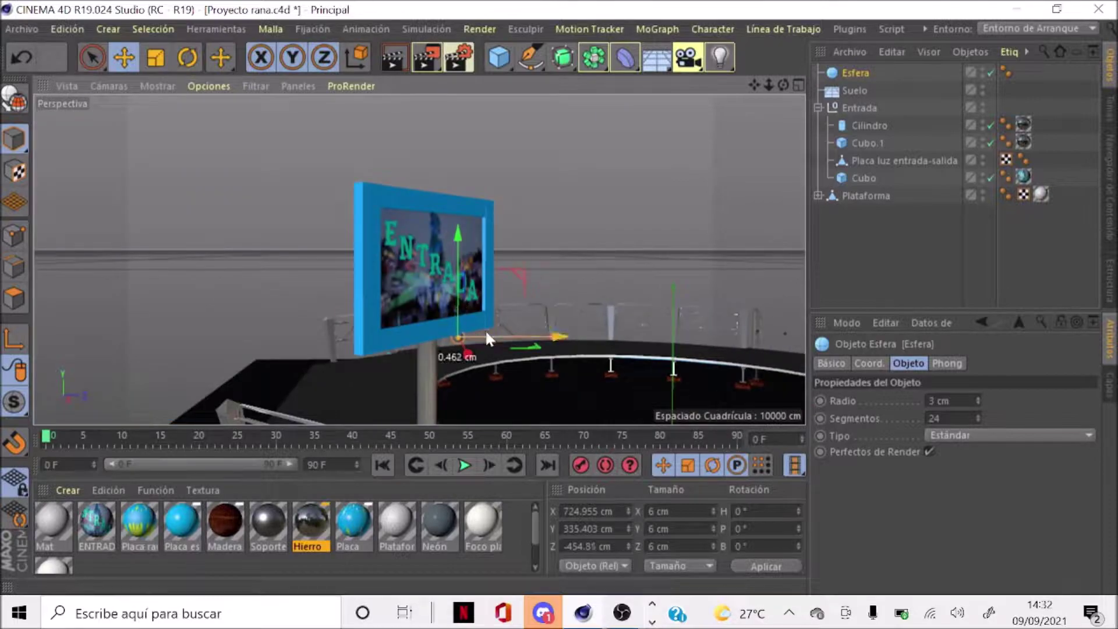
scroll(475, 333, up, 3)
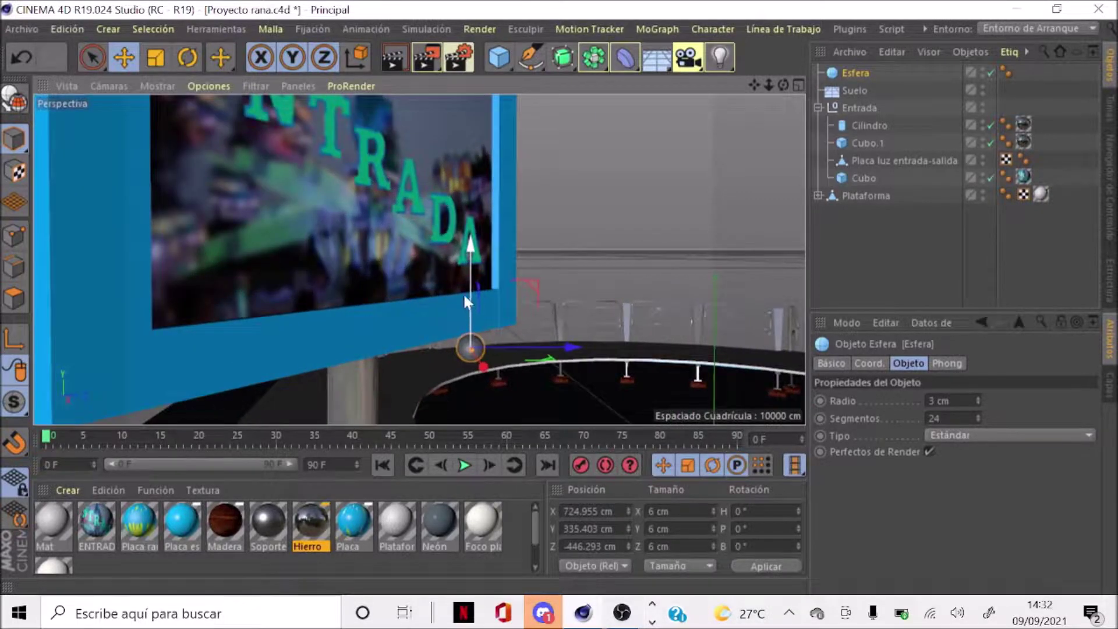
drag(470, 279, 477, 260)
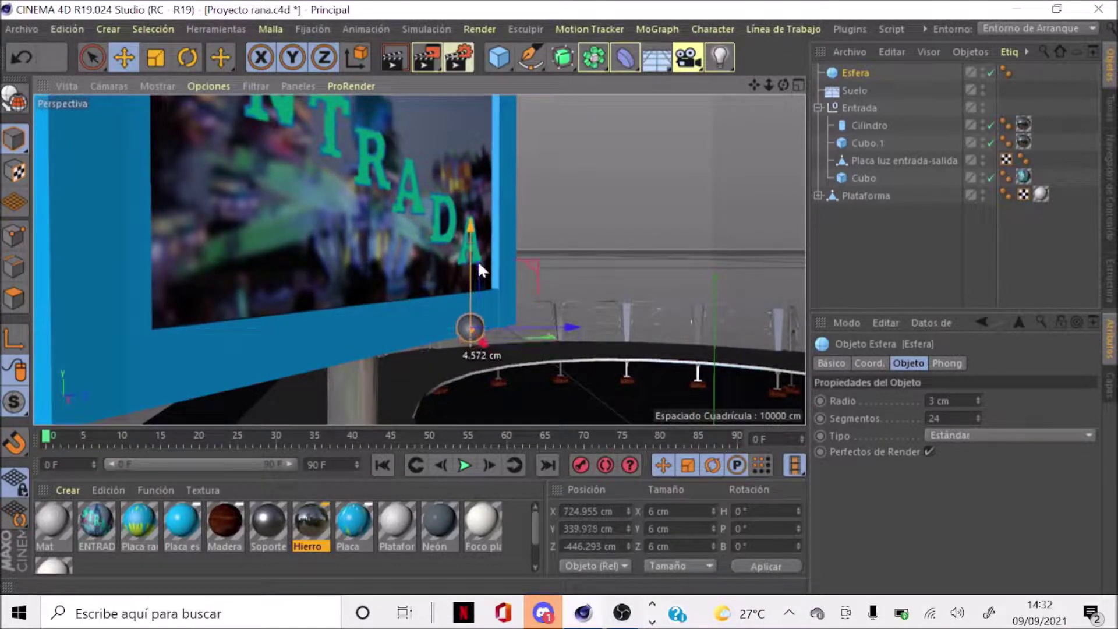
double_click(935, 400)
text(3.5)
key(Return)
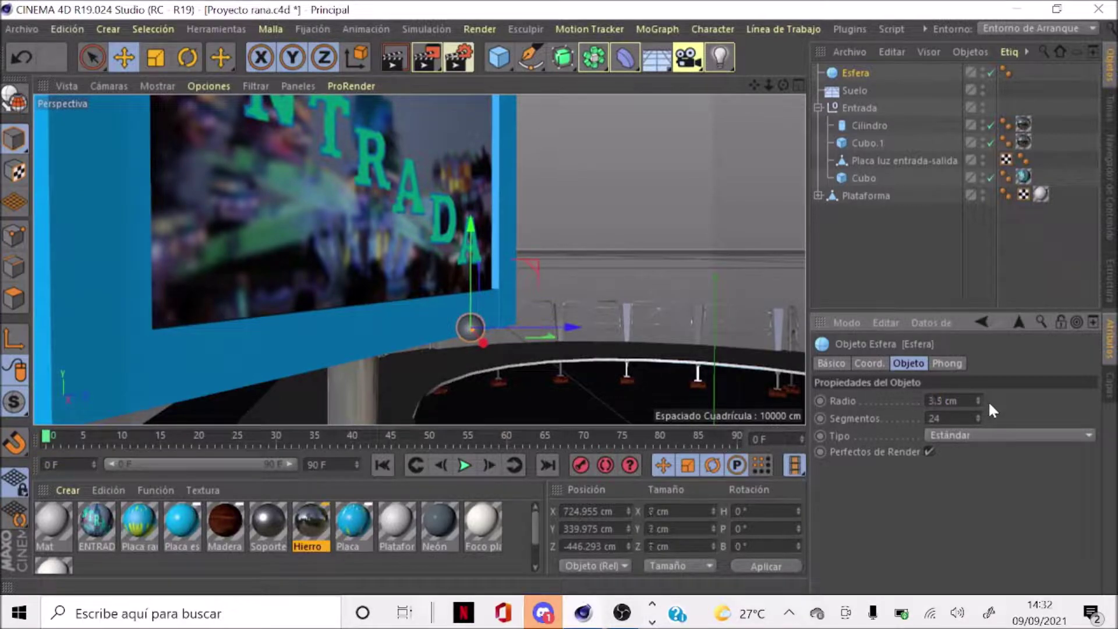
Raise the bulb slightly against the sign frame and turn its heading to 53°
mouse_move(783, 85)
mouse_down()
mouse_move(734, 117)
mouse_move(757, 108)
mouse_up()
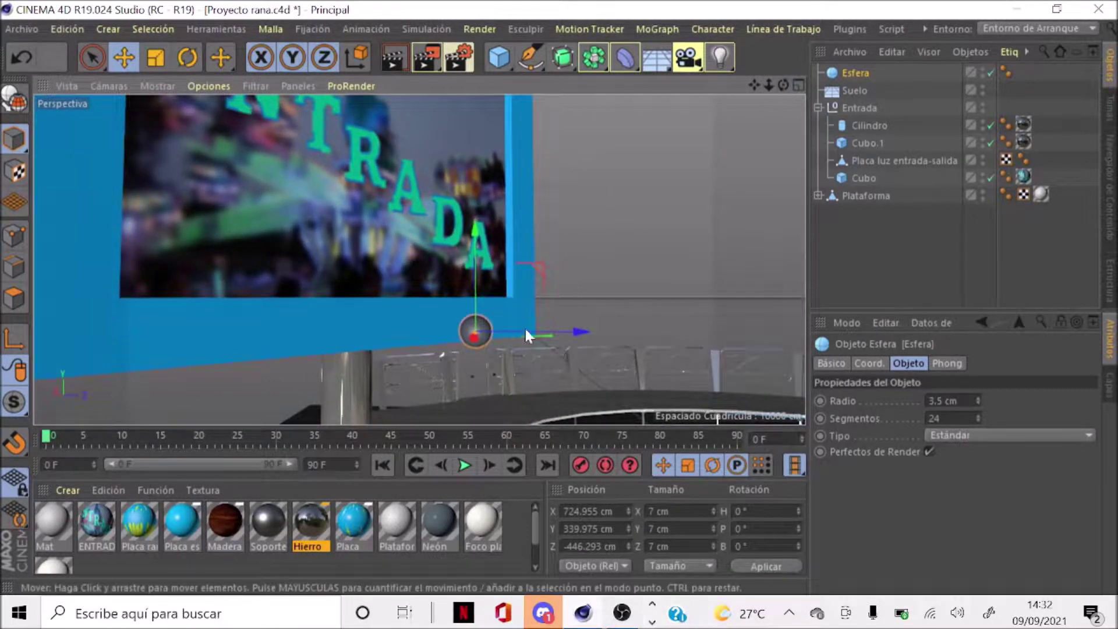
drag(472, 299, 476, 287)
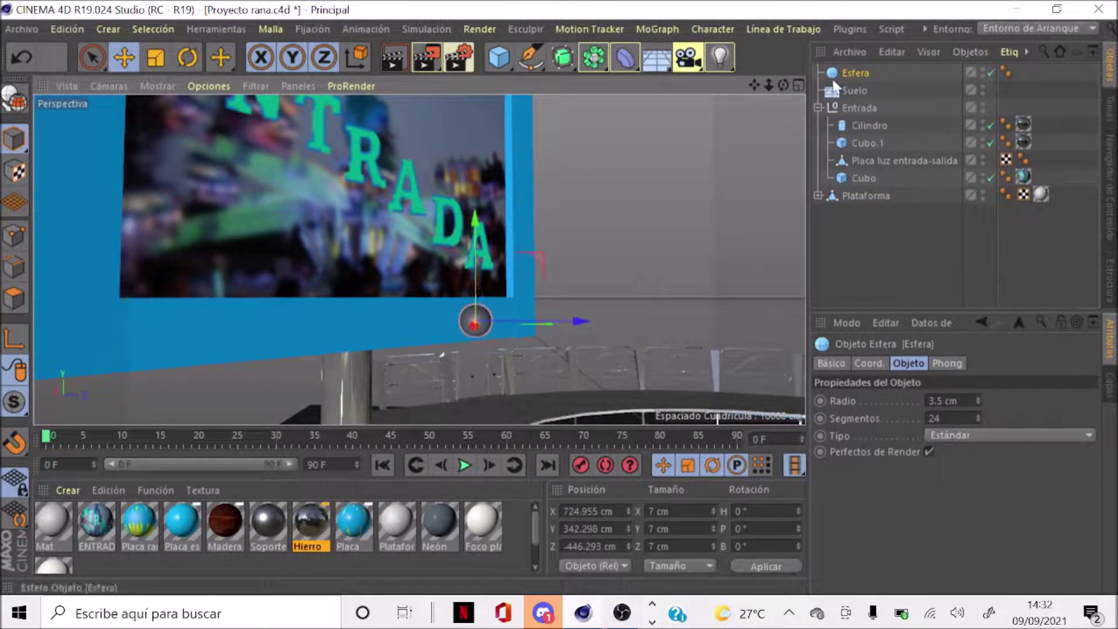
drag(787, 85, 506, 291)
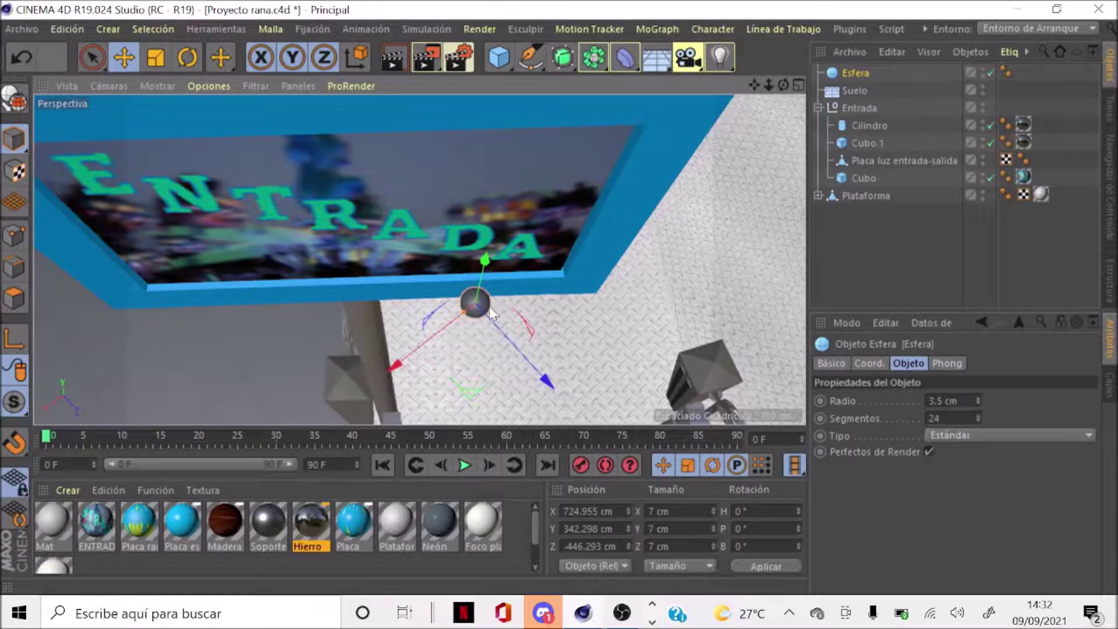
click(869, 363)
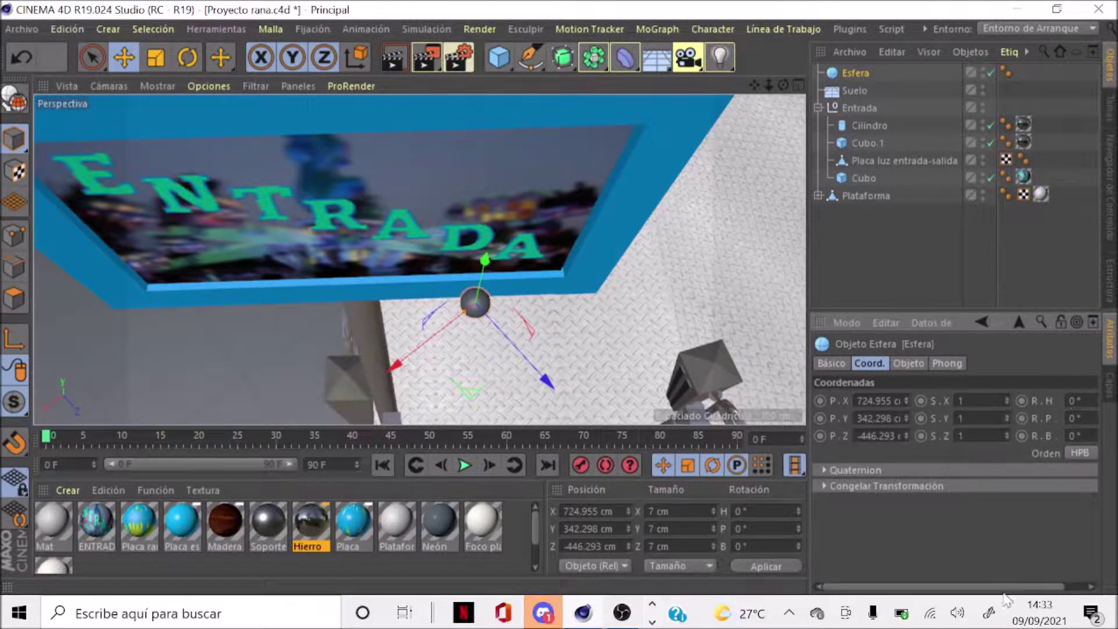
drag(1078, 587, 1102, 587)
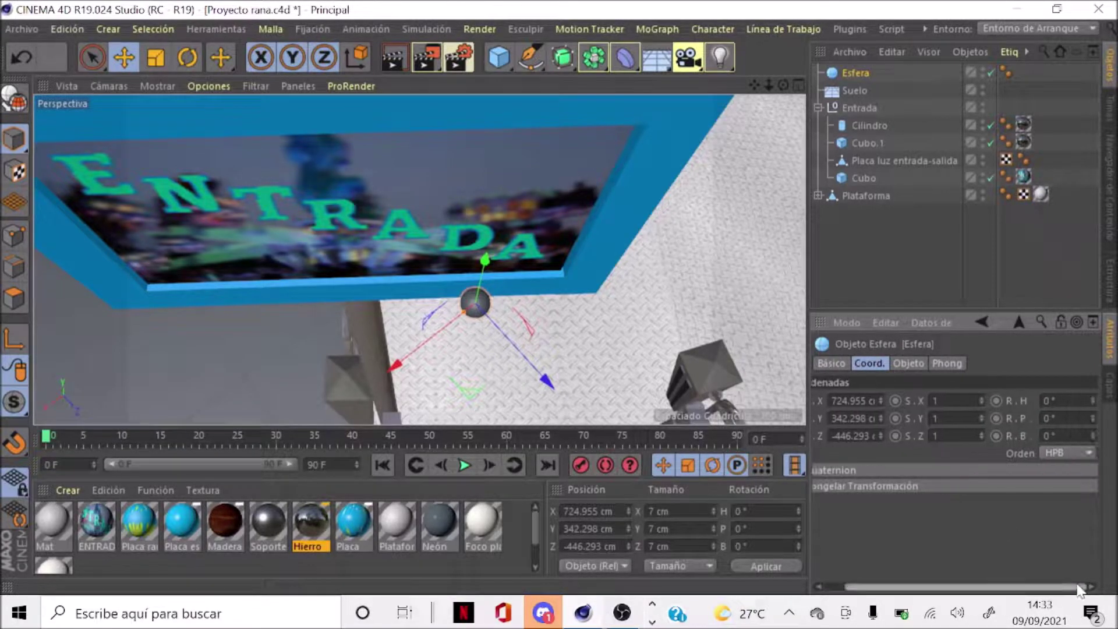
drag(1091, 399, 1090, 402)
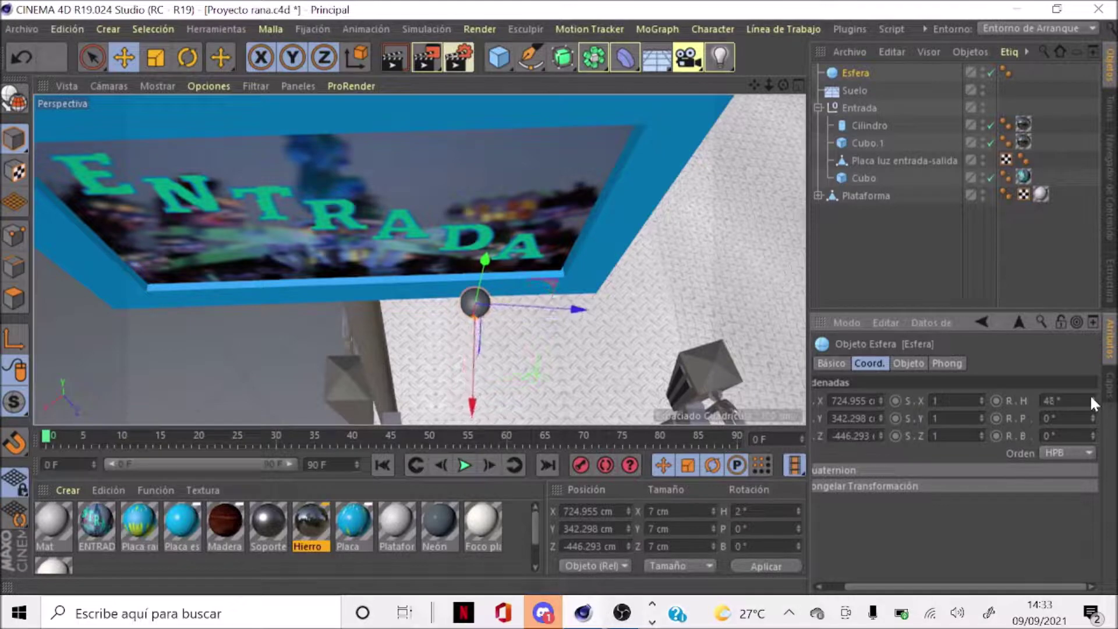
Slide the bulb along X under the frame to X 730.897, Y 342.298, Z -438.408 cm
scroll(532, 265, up, 3)
scroll(689, 201, up, 2)
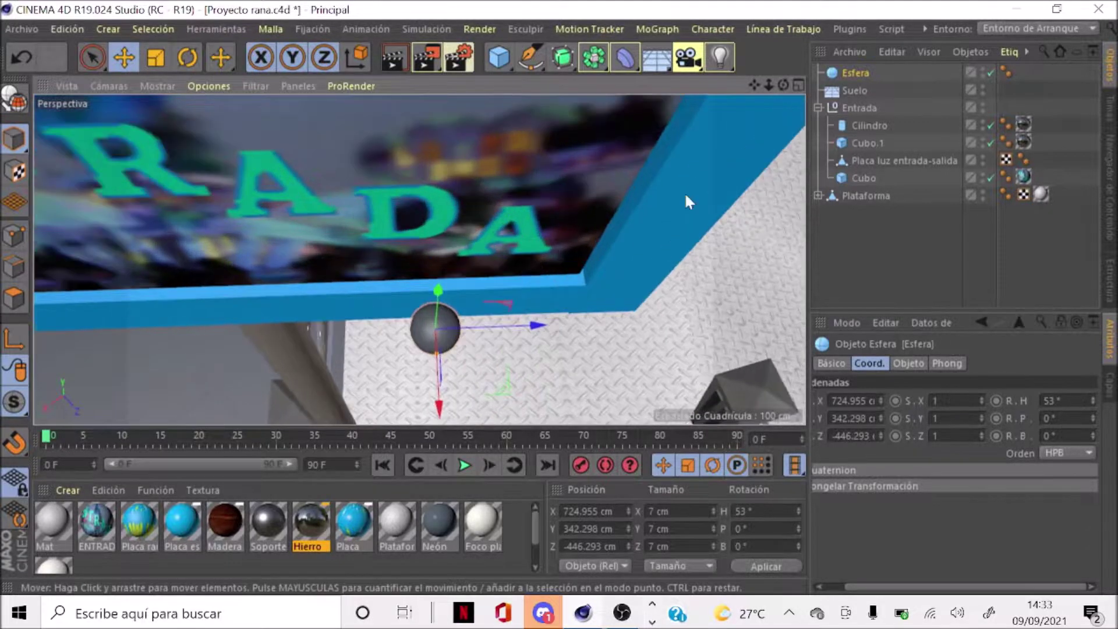
mouse_move(783, 85)
mouse_down()
mouse_move(783, 108)
mouse_move(423, 185)
mouse_up()
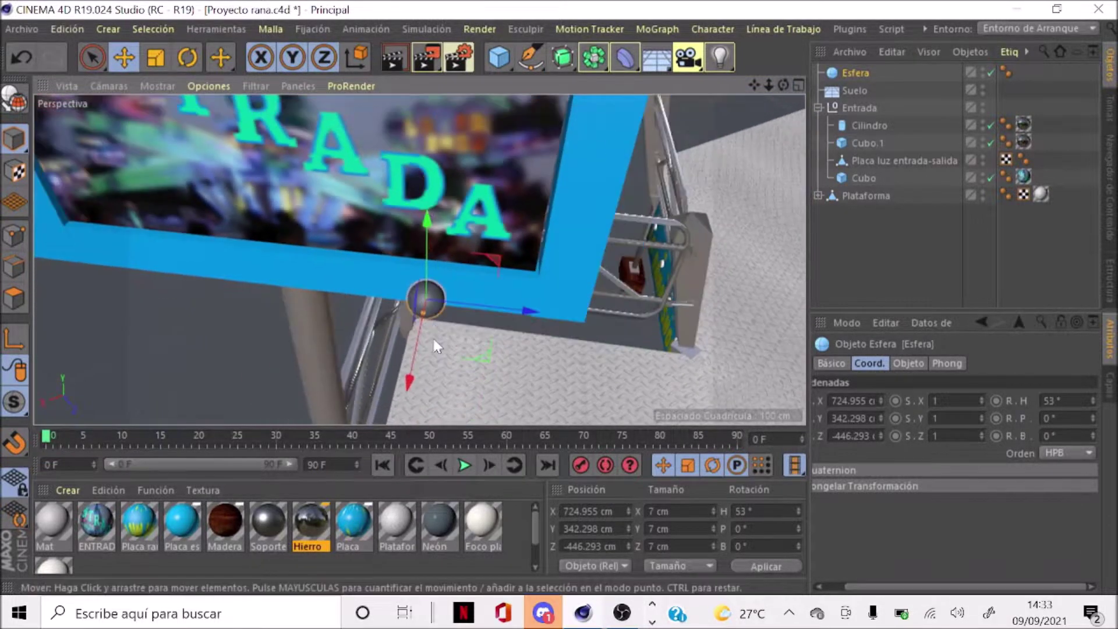
drag(428, 326, 402, 379)
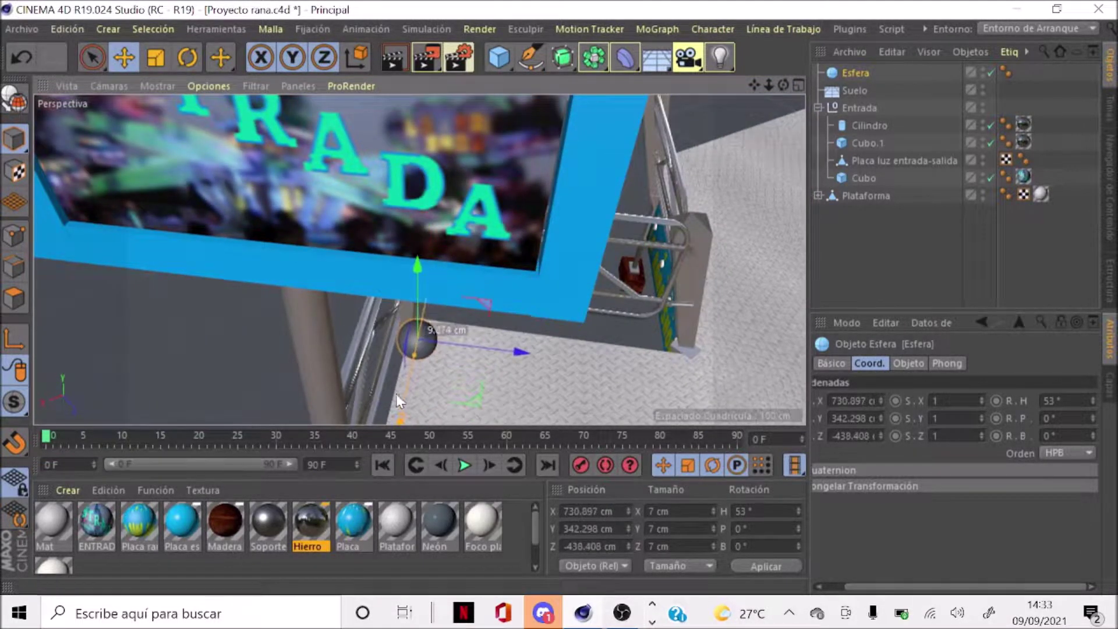
Try converting the sphere to editable polygons, then undo back to a parametric sphere
click(16, 100)
scroll(428, 361, up, 5)
scroll(423, 360, down, 2)
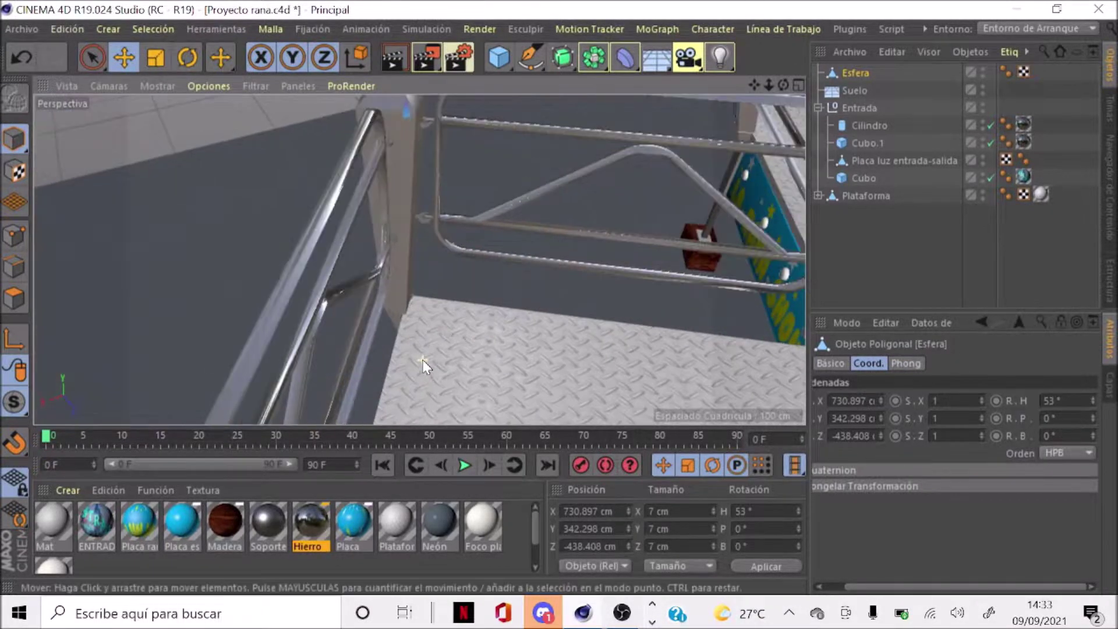
scroll(423, 360, down, 3)
scroll(423, 360, down, 2)
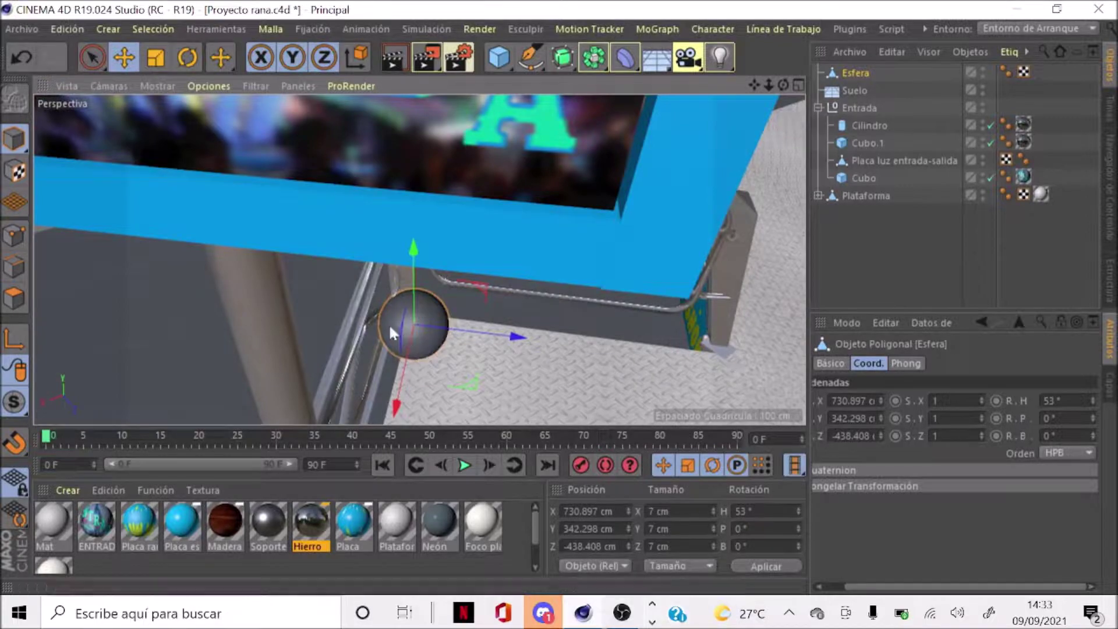
click(13, 296)
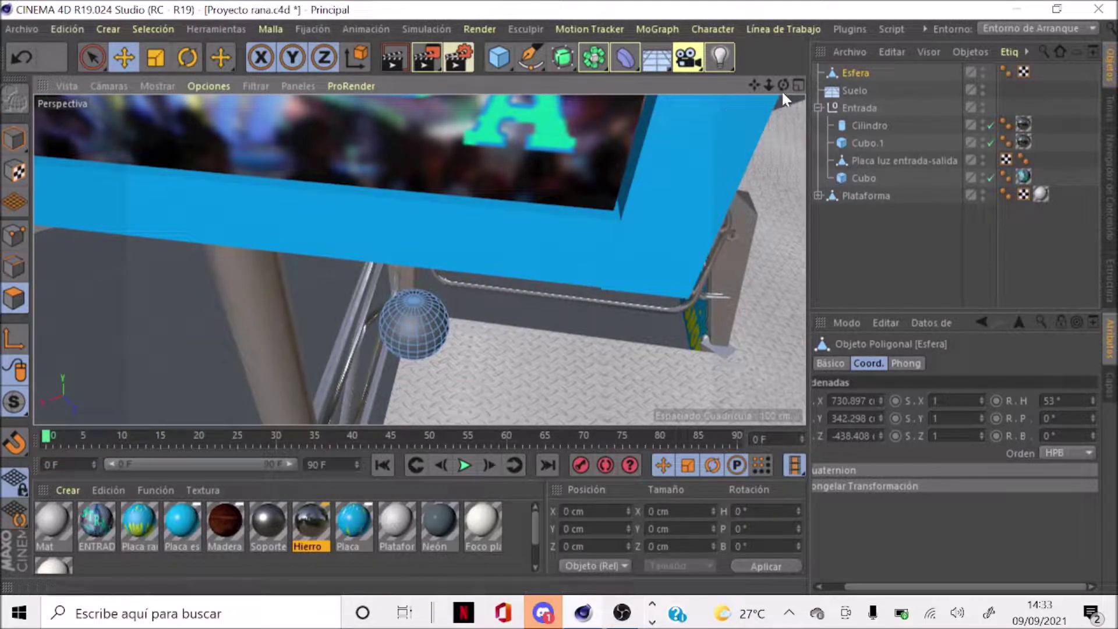
mouse_move(783, 85)
mouse_down()
mouse_move(728, 94)
mouse_move(781, 88)
mouse_up()
click(13, 144)
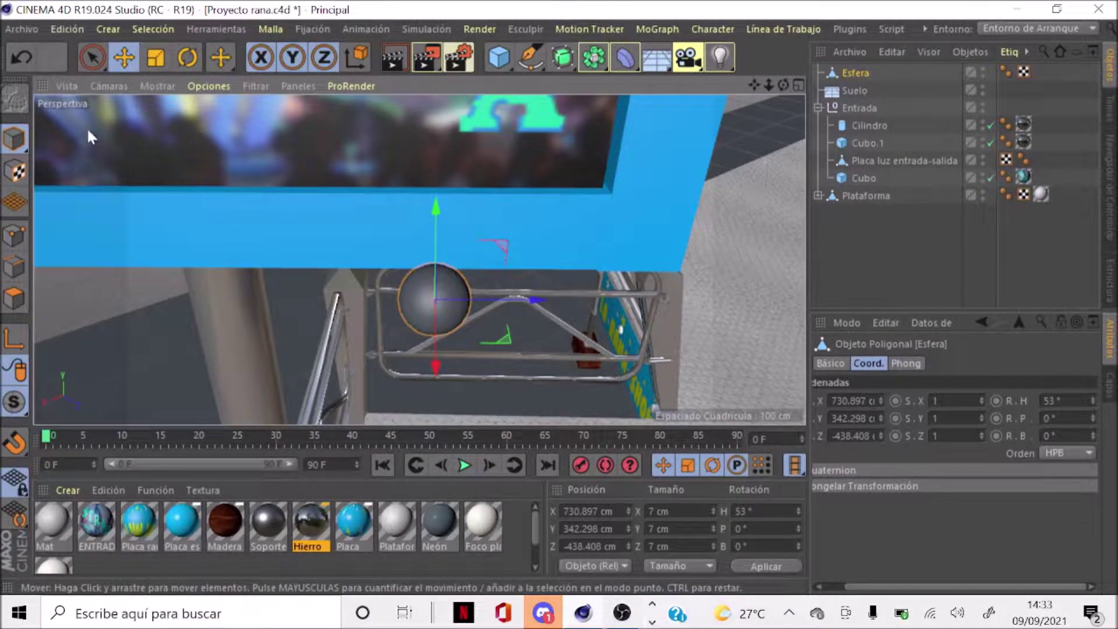
key(ctrl+z)
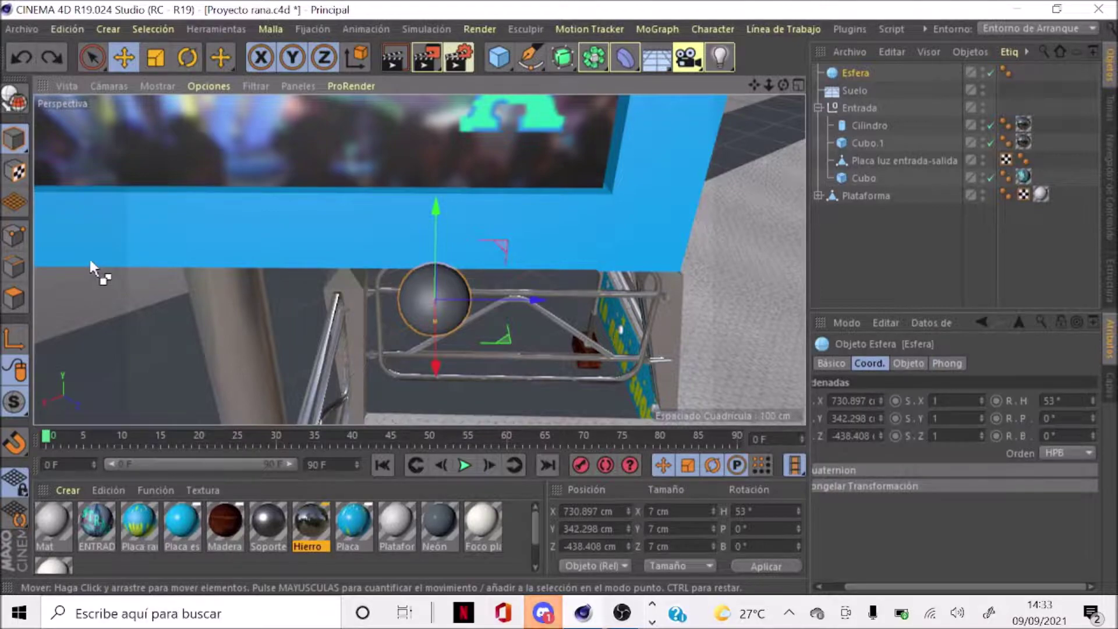
Give the sphere 10 segments, make it editable, and switch to Polygons mode
click(897, 364)
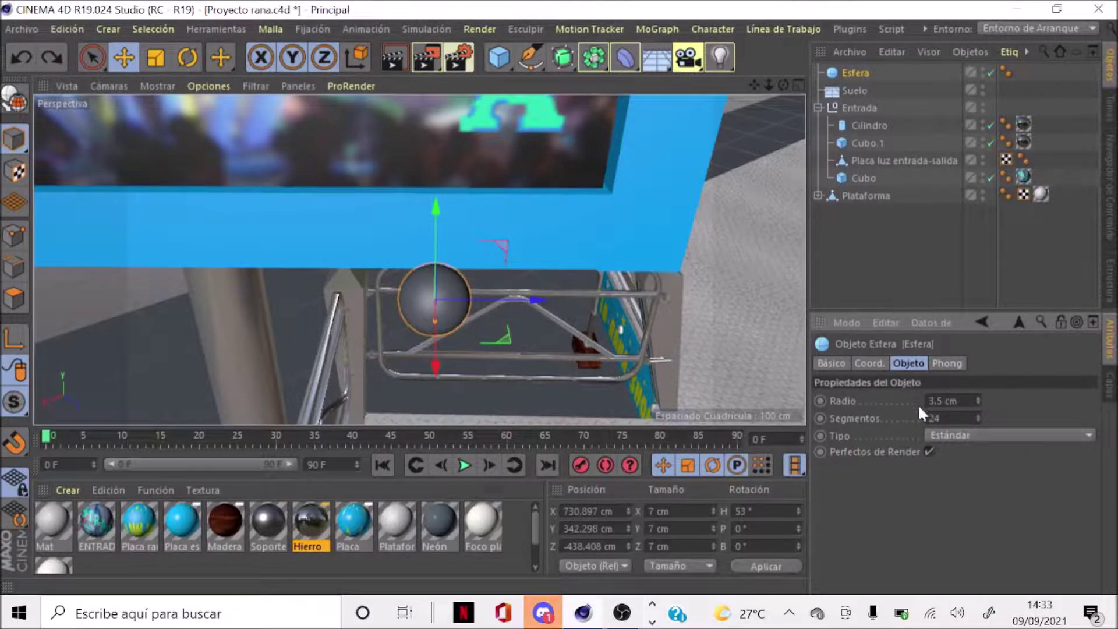
double_click(949, 418)
text(10)
key(Return)
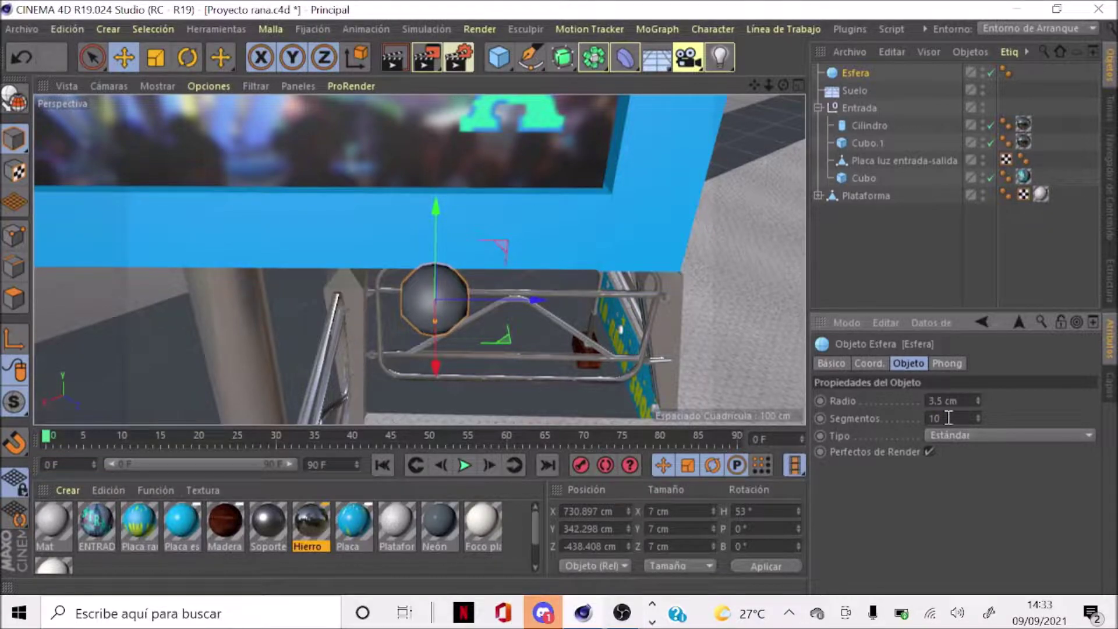
click(18, 113)
click(15, 298)
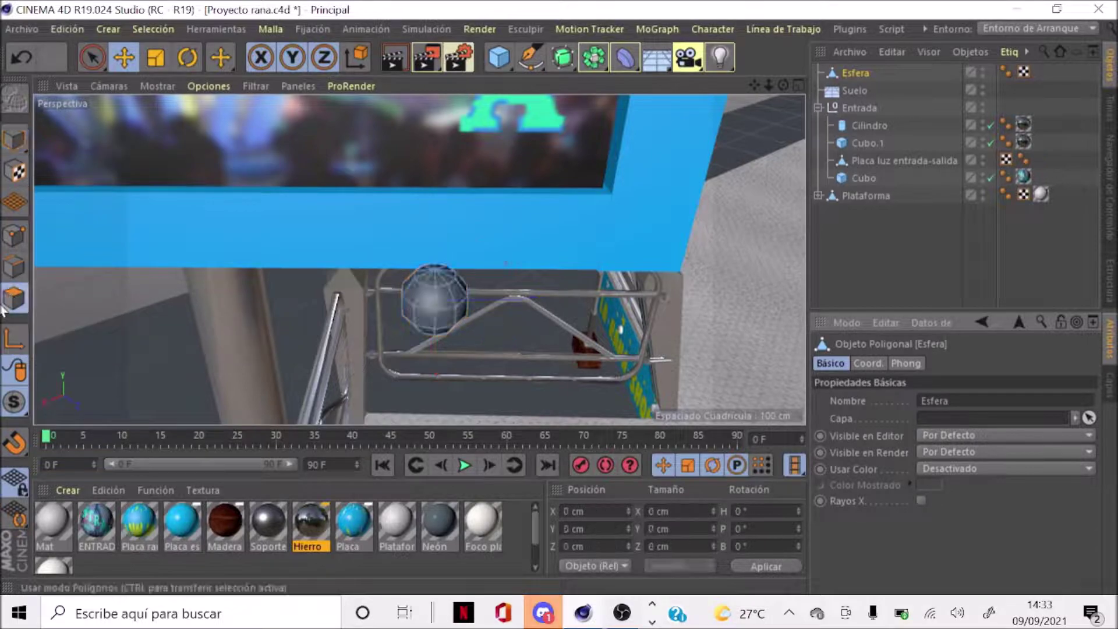
Briefly play the animation, then return the timeline to frame 0
mouse_move(783, 85)
mouse_down()
mouse_move(687, 104)
mouse_move(687, 140)
mouse_move(652, 140)
mouse_move(652, 196)
mouse_up()
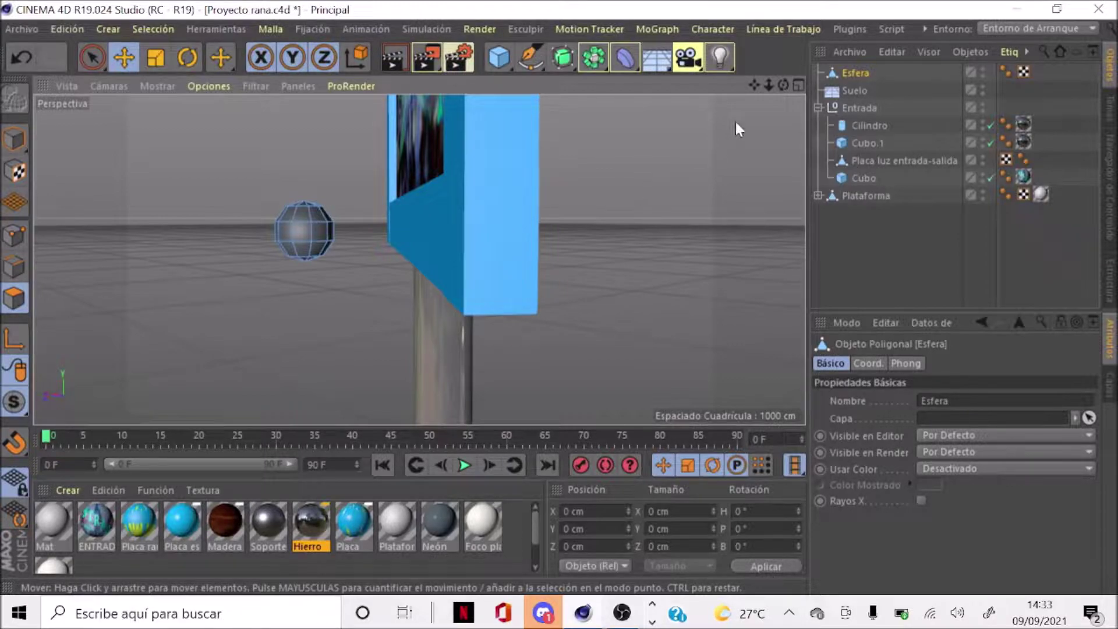
click(464, 466)
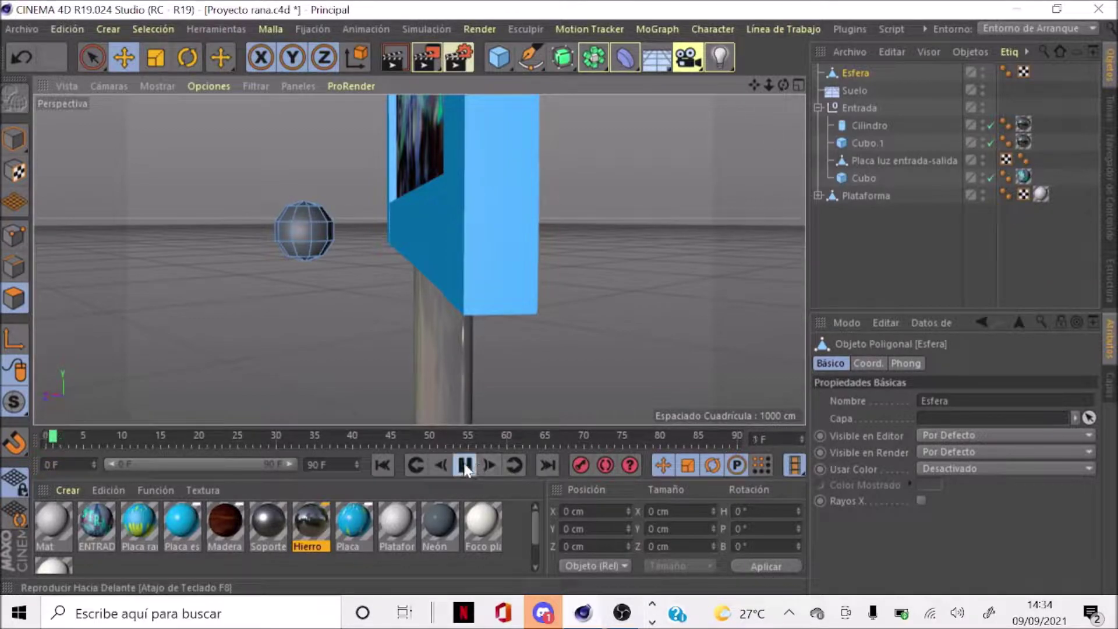
click(466, 466)
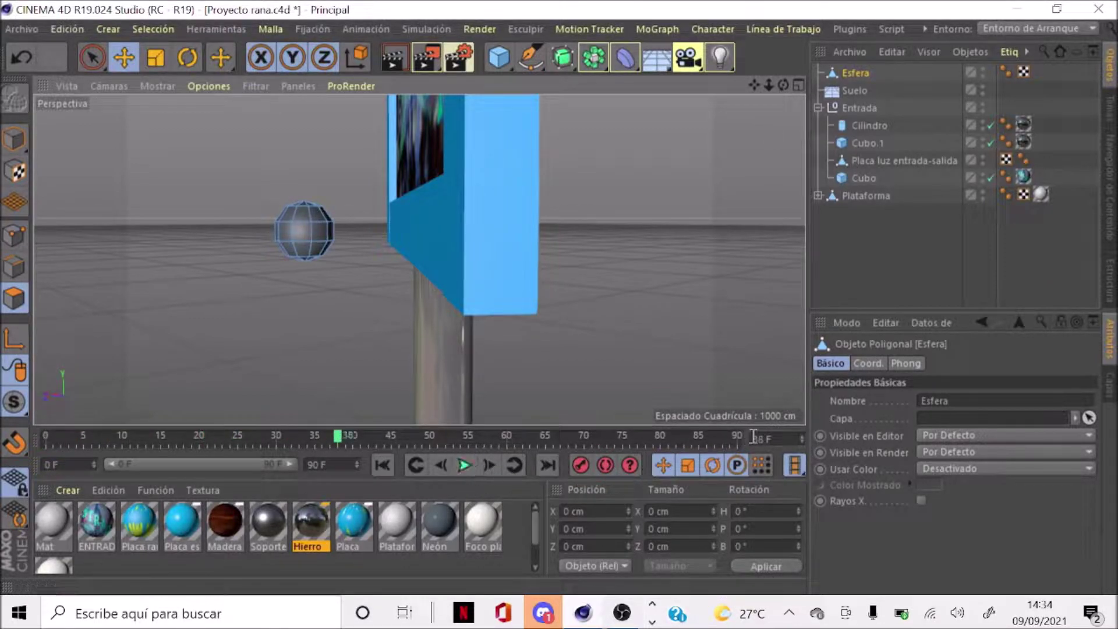
double_click(753, 436)
text(0)
key(Return)
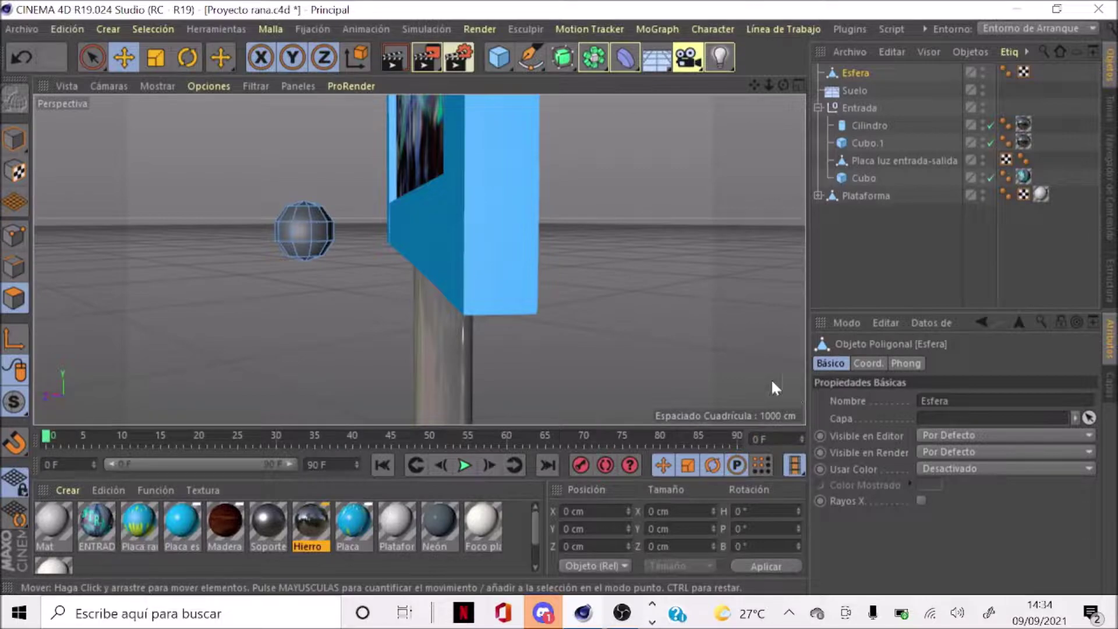
Select polygons on one side of the bulb and shift them about 2 cm along X
scroll(285, 241, up, 3)
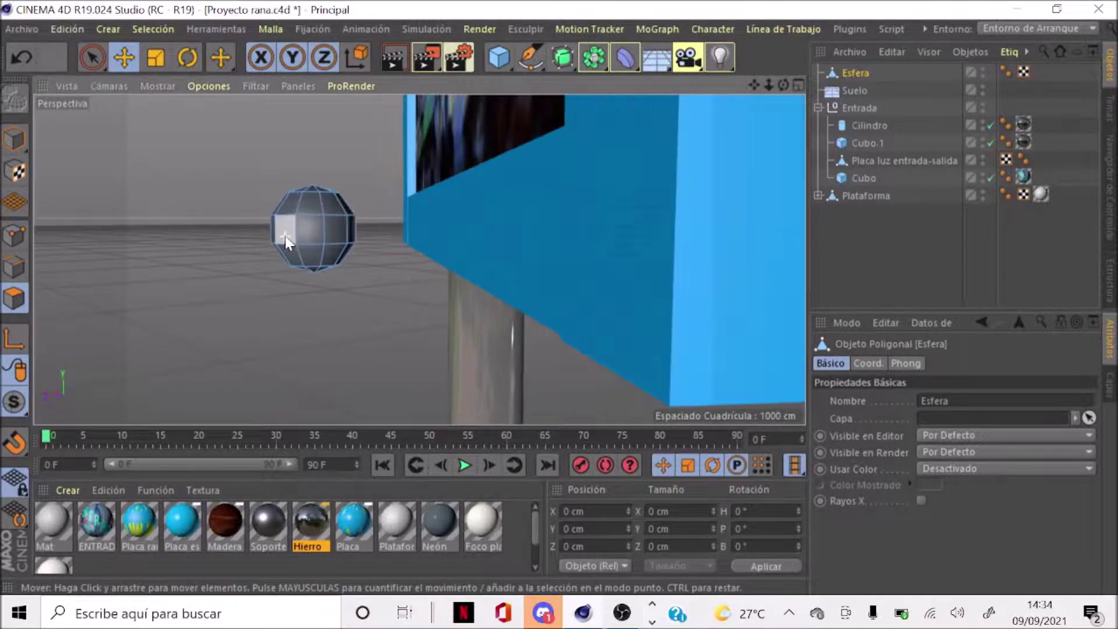
scroll(286, 242, up, 2)
scroll(326, 233, up, 2)
click(375, 236)
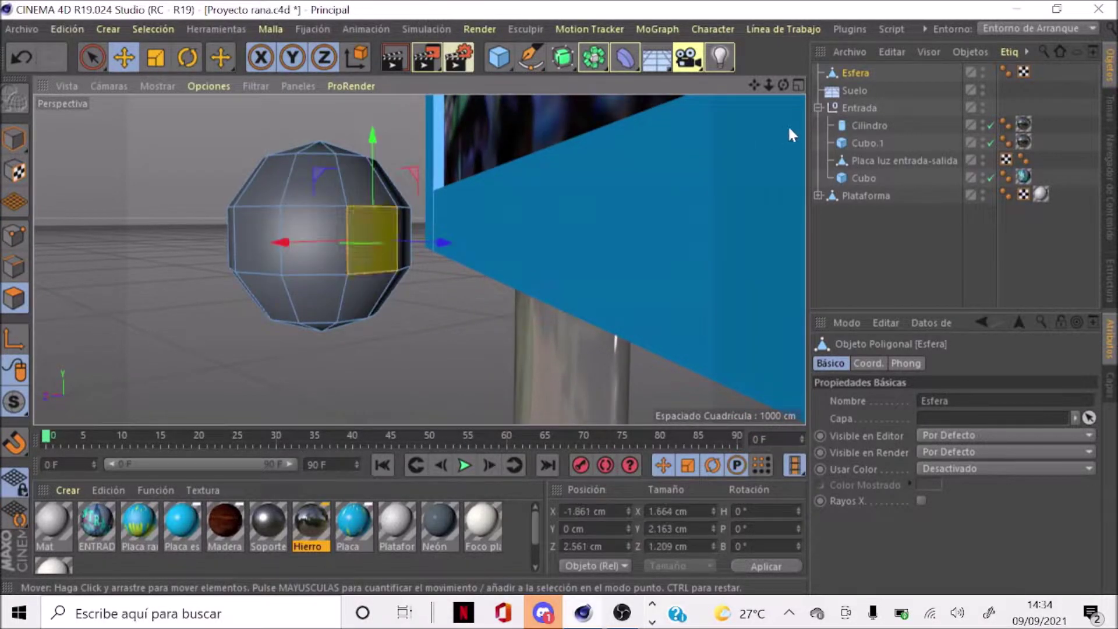
drag(783, 86, 757, 105)
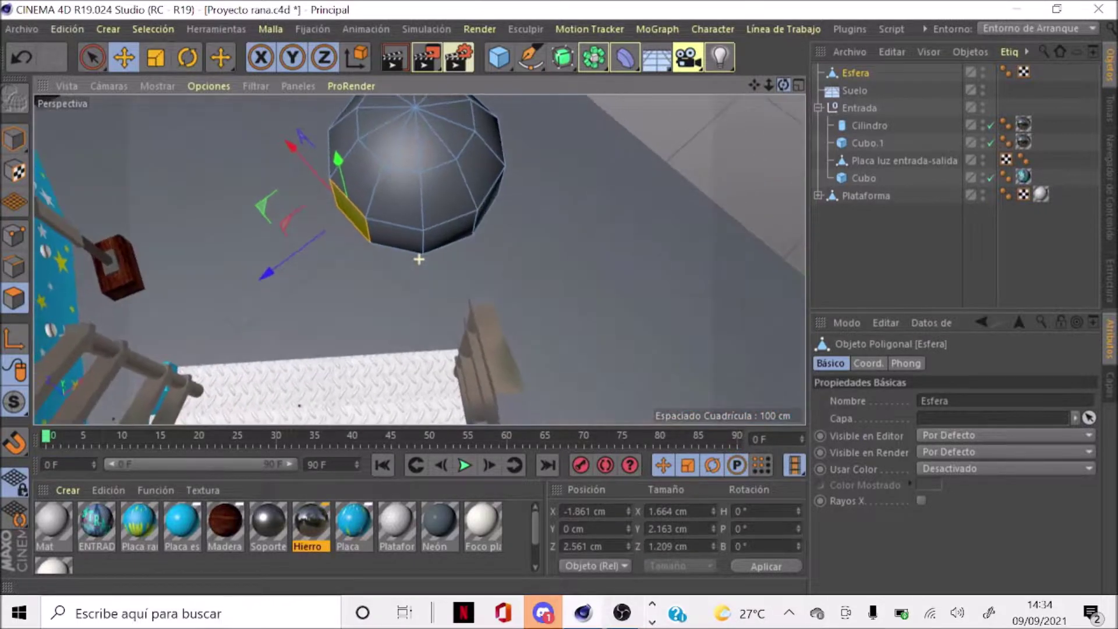
click(735, 147)
scroll(431, 236, up, 2)
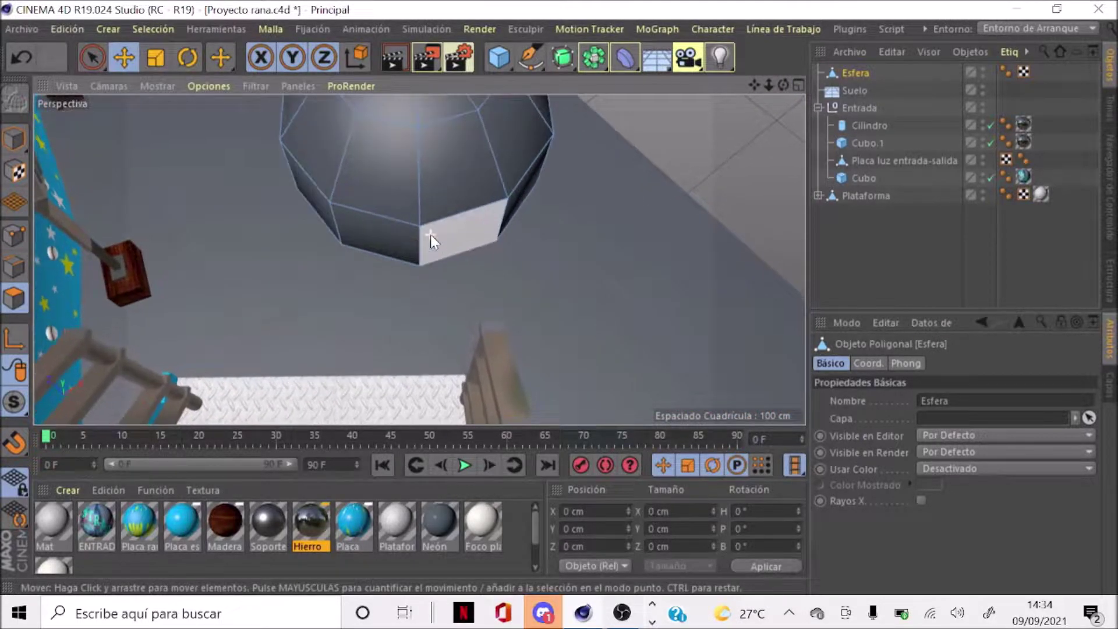
click(433, 242)
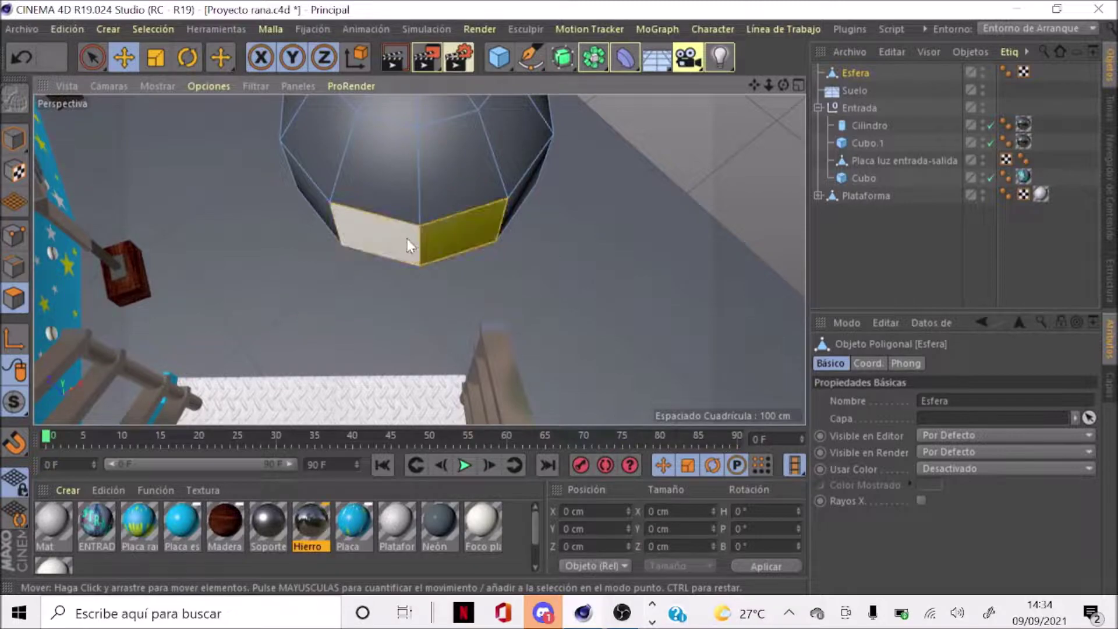
drag(783, 85, 781, 85)
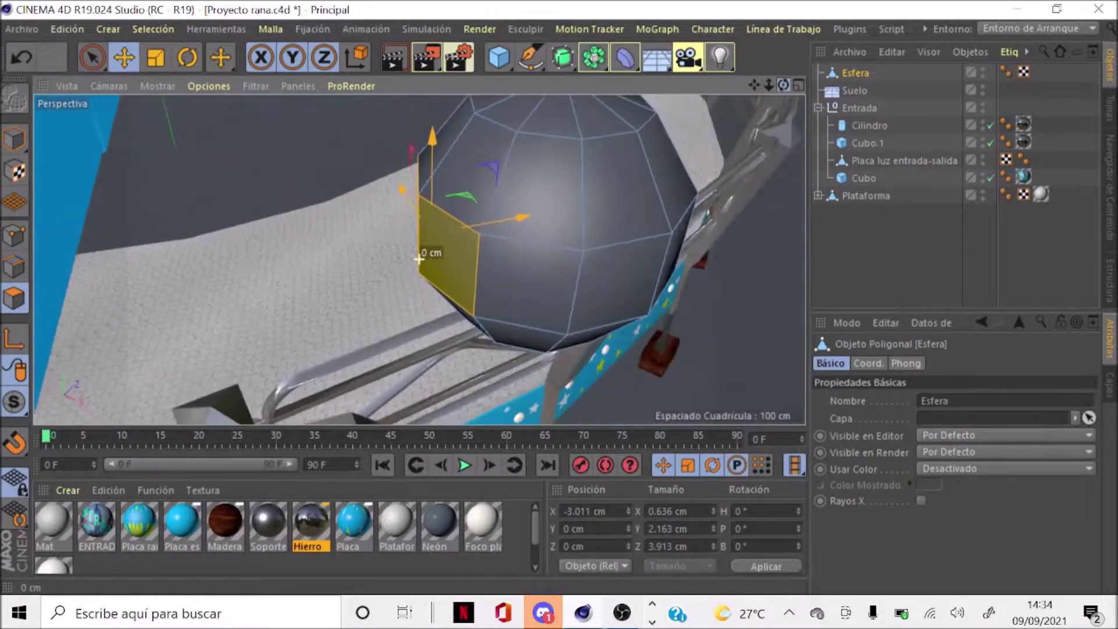
drag(529, 232, 454, 223)
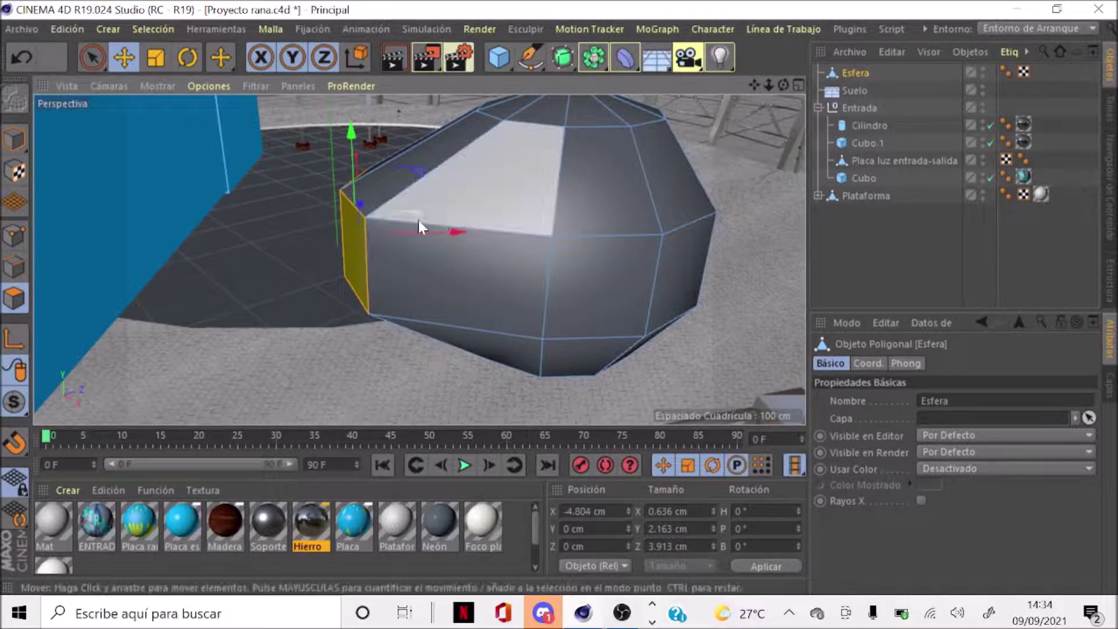
Return to Model mode and frame the flattened bulb to inspect its shape
click(15, 139)
key(o)
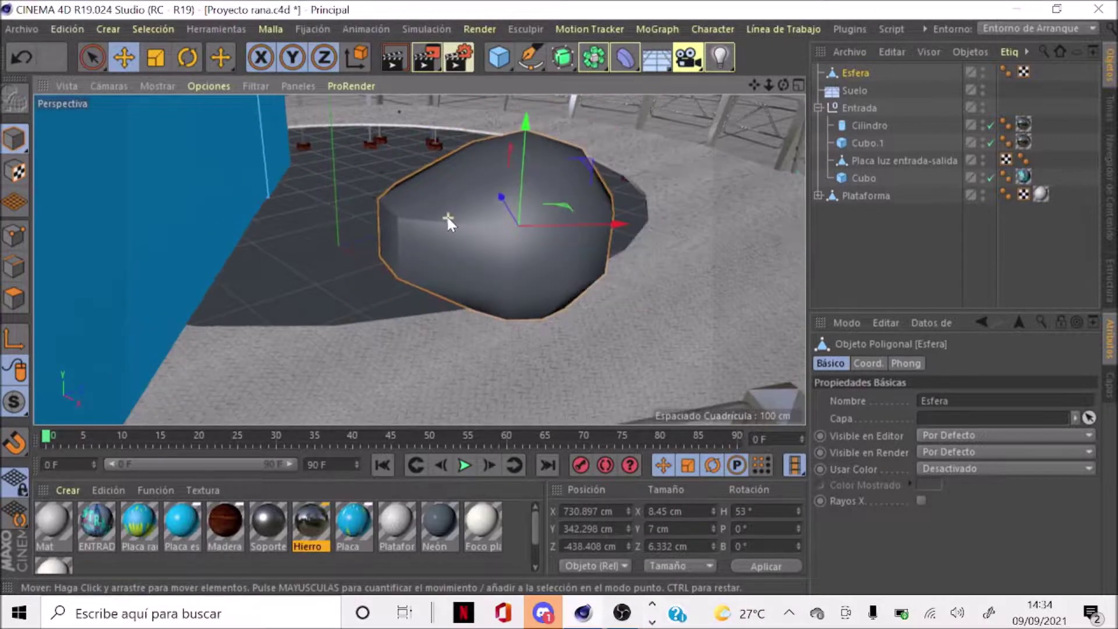
alt+drag(420, 260, 506, 212)
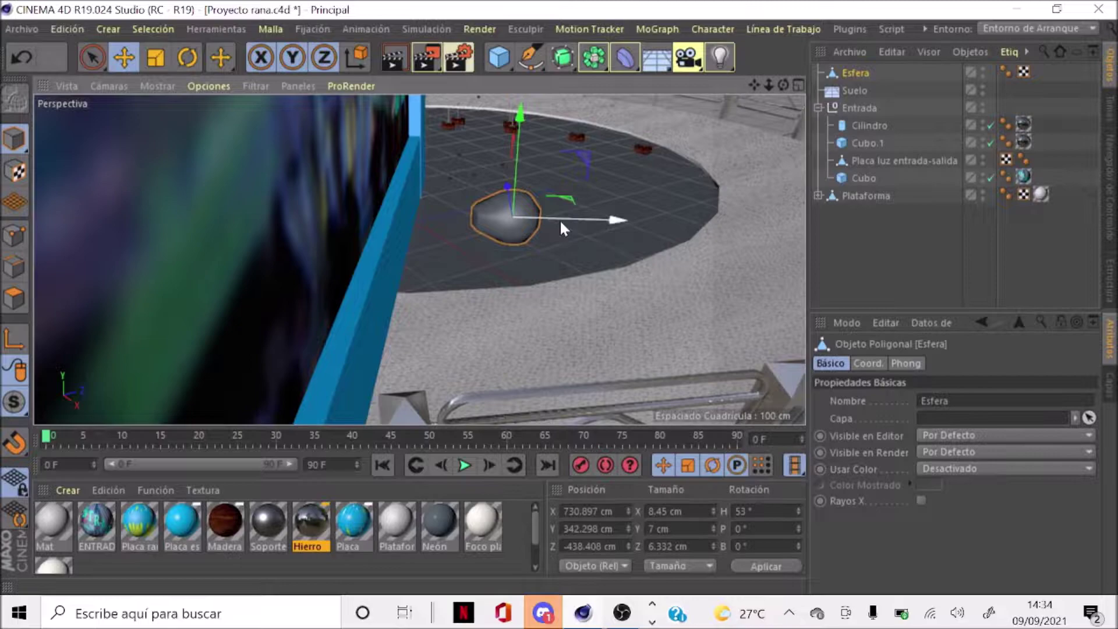
Slide the flattened bulb about 9 cm against the sign frame, to X 725.353, Z -445.765 cm
mouse_move(784, 85)
mouse_down()
mouse_move(734, 99)
mouse_move(407, 313)
mouse_up()
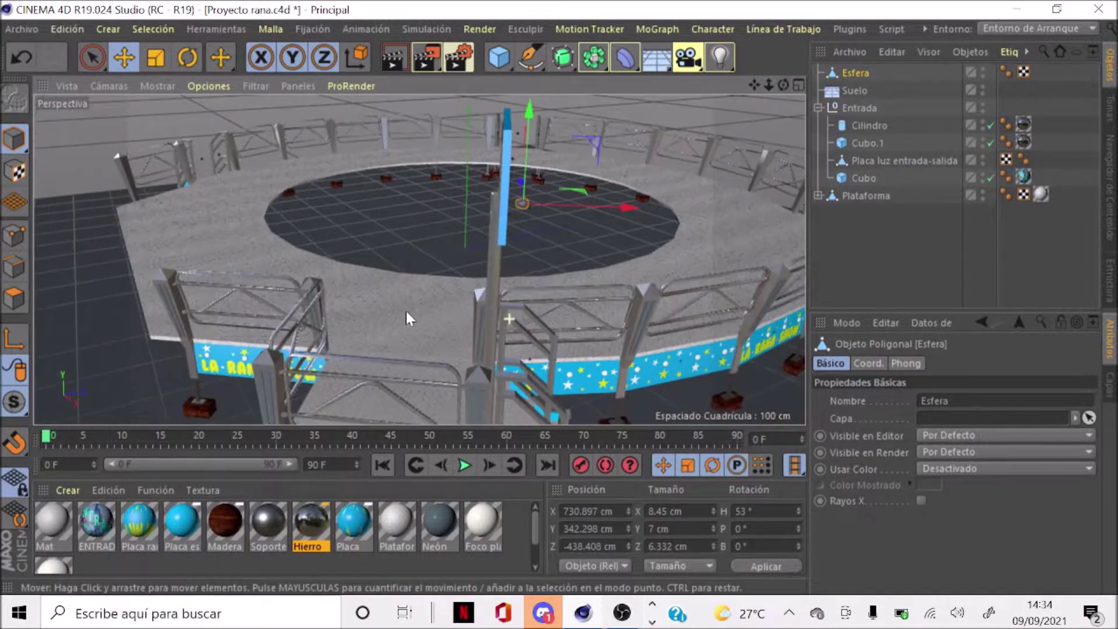
scroll(496, 226, up, 3)
scroll(497, 230, up, 3)
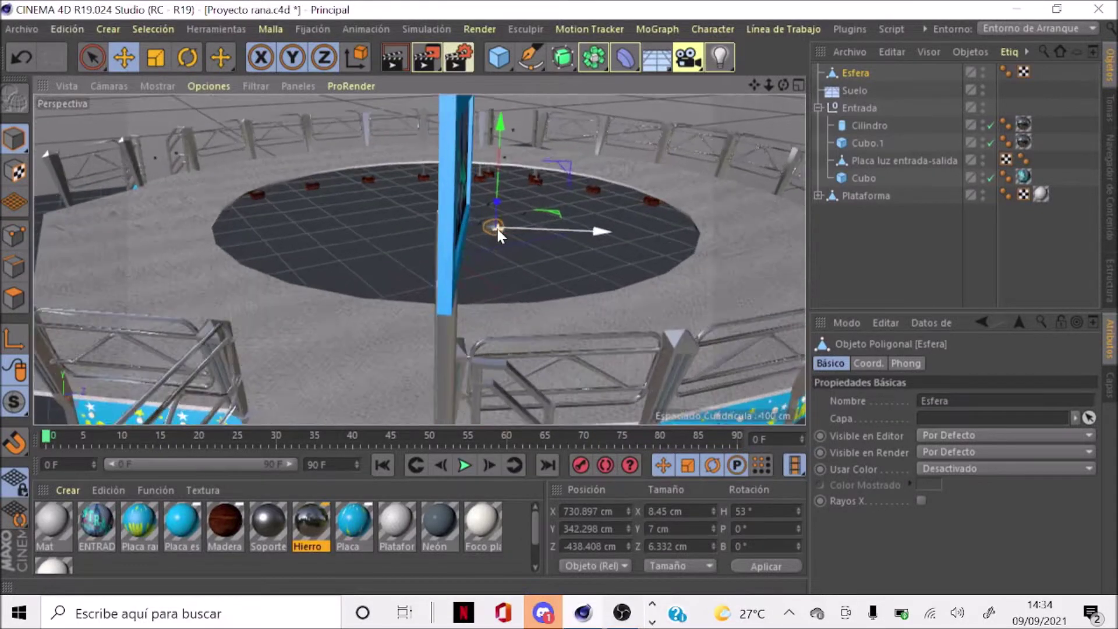
scroll(499, 232, up, 2)
scroll(502, 231, up, 3)
scroll(502, 230, up, 3)
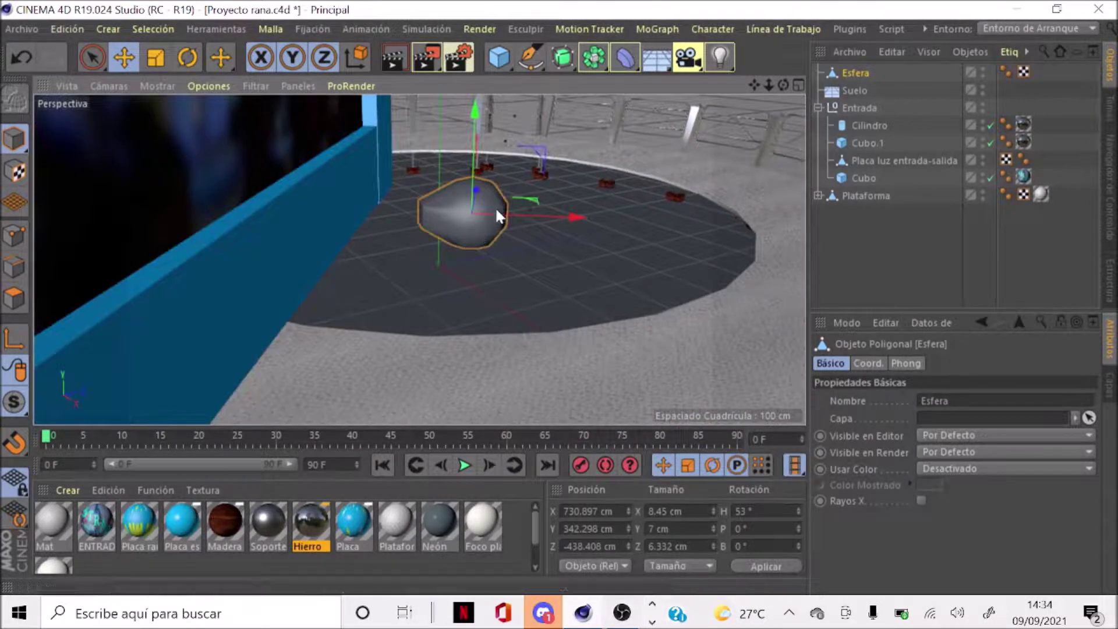
drag(529, 213, 440, 206)
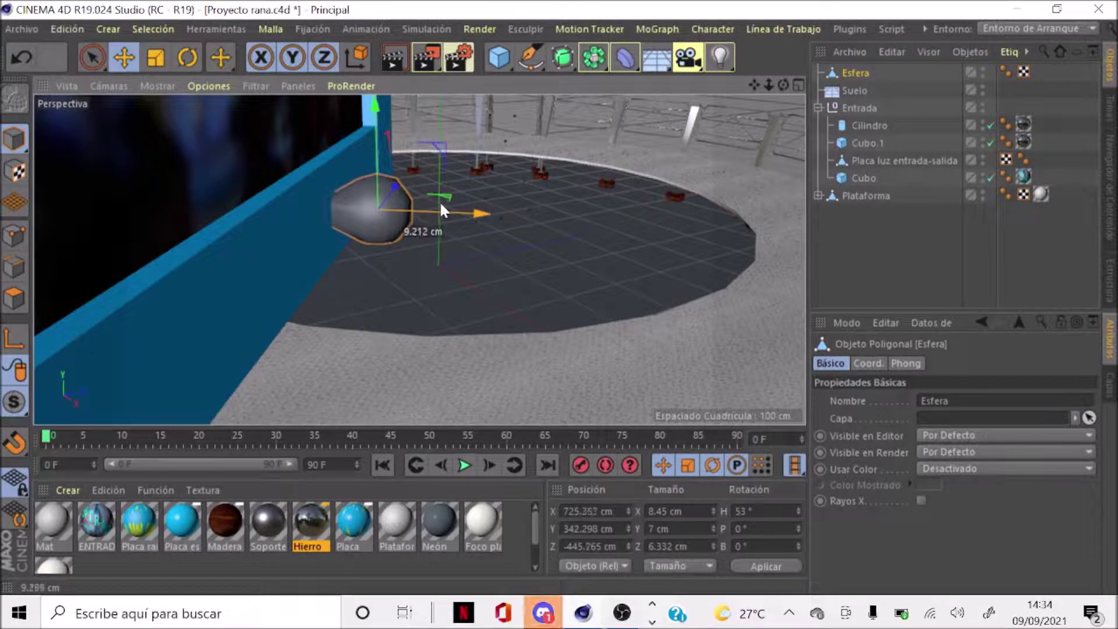
mouse_move(784, 86)
mouse_down()
mouse_move(738, 134)
mouse_move(425, 271)
mouse_move(269, 255)
mouse_move(292, 236)
mouse_up()
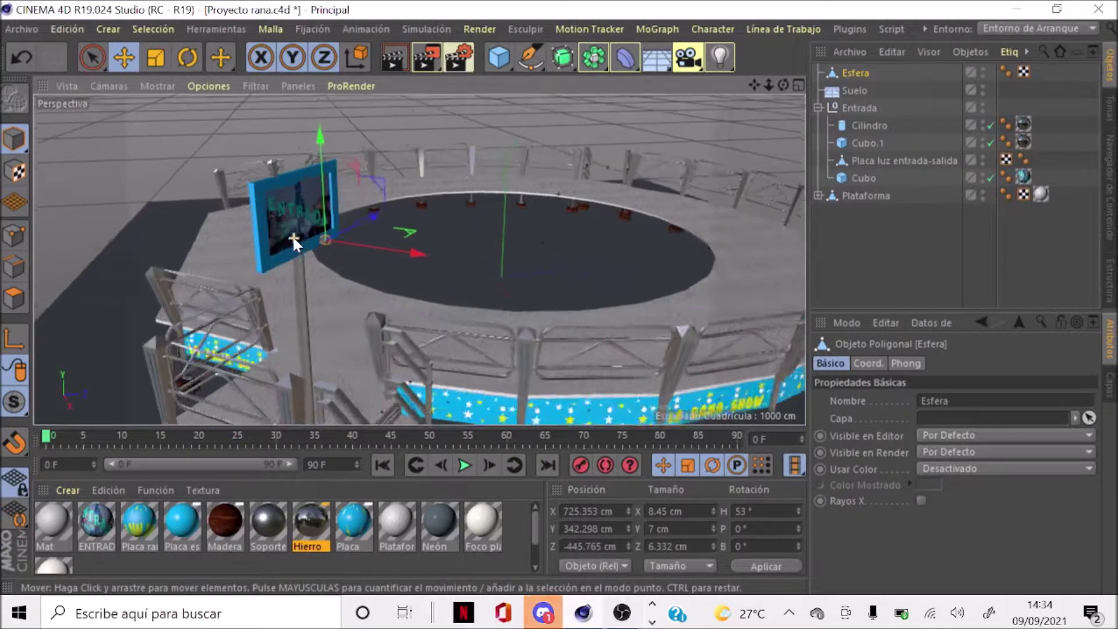
scroll(293, 235, up, 3)
scroll(331, 247, up, 3)
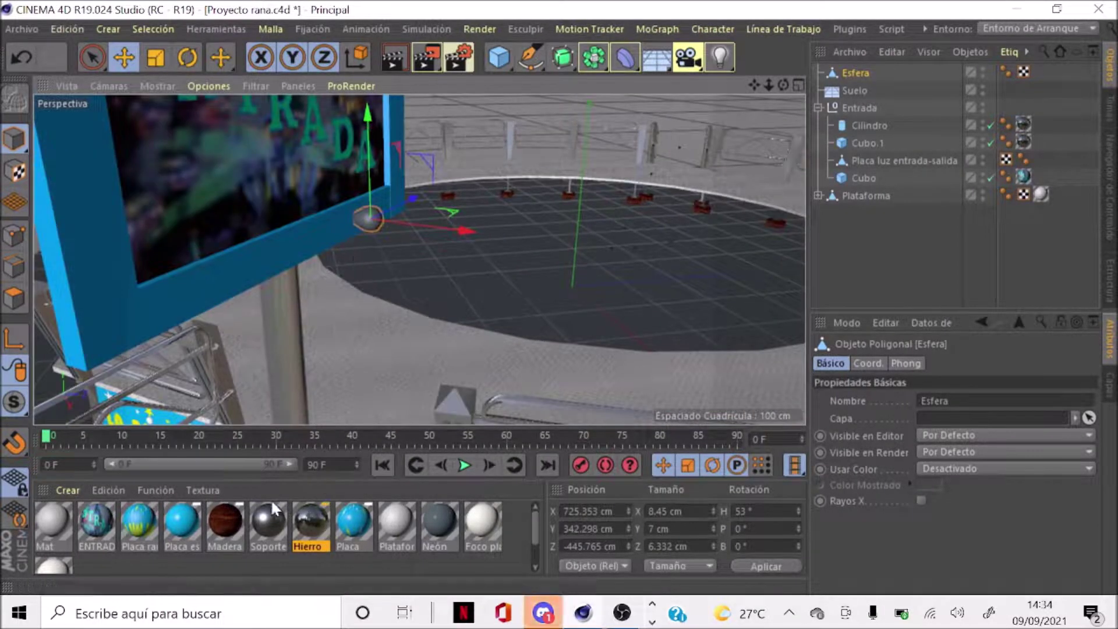
Create a new blank material alongside the existing one
click(65, 489)
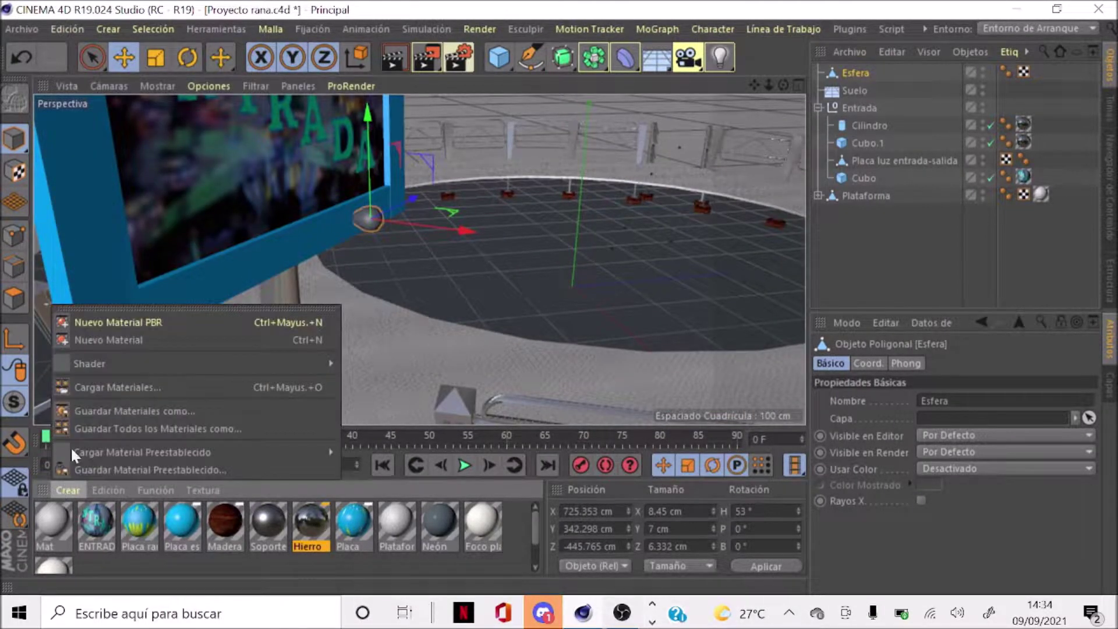
click(104, 340)
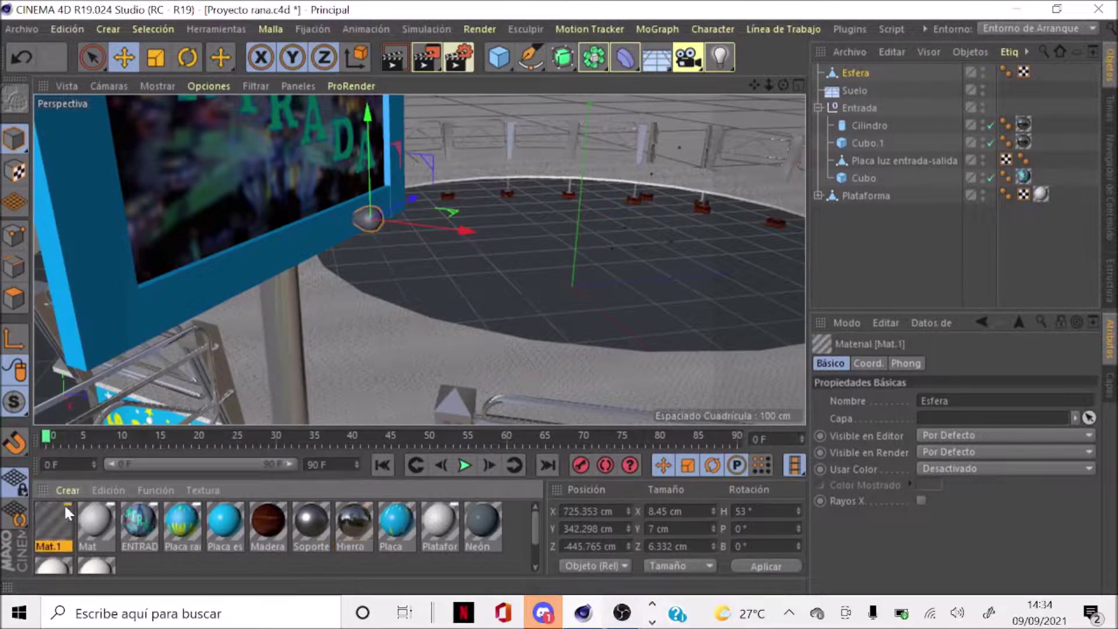
click(64, 503)
click(92, 526)
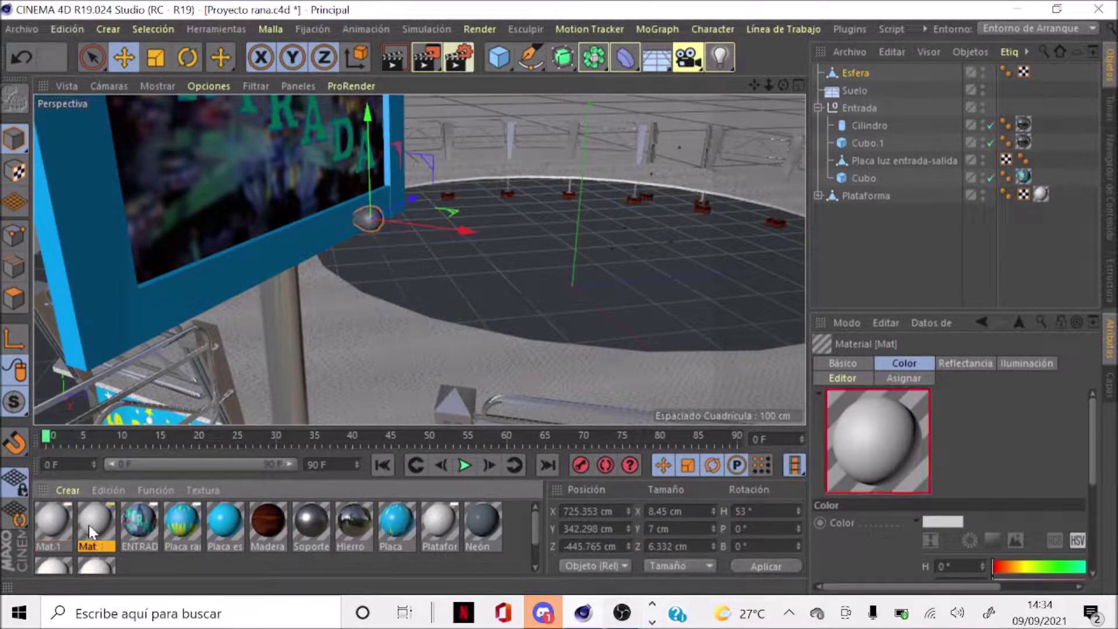
click(69, 489)
right_click(169, 567)
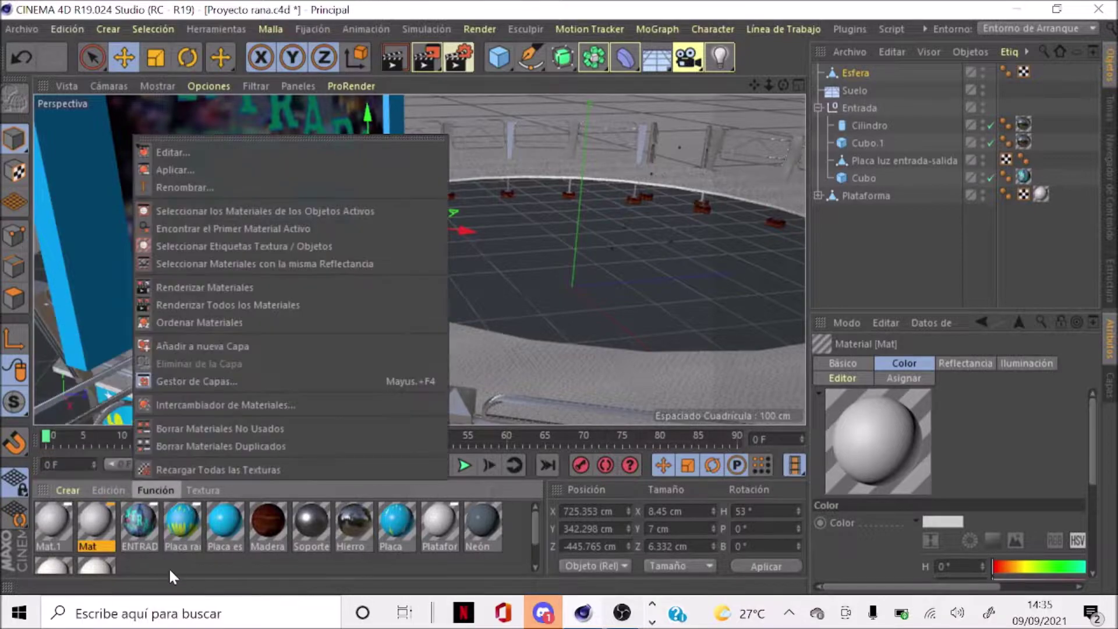
key(Escape)
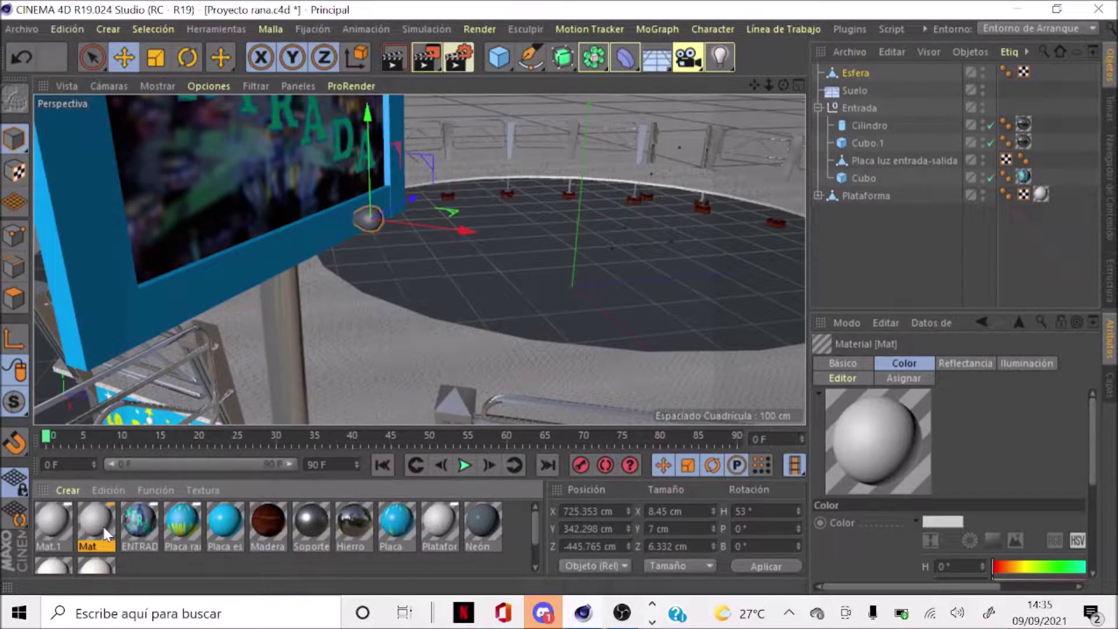
Rename the two blank materials BAzul ENTRADA and BAmarilla ENTRADA
double_click(104, 528)
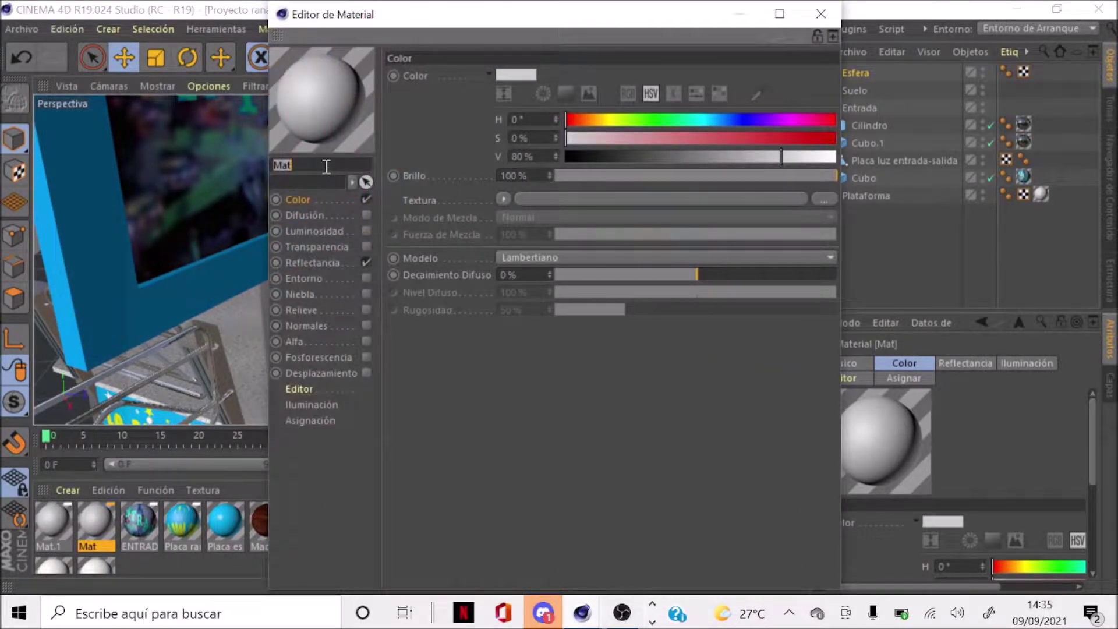
text(BAzul ENTRADA)
click(53, 530)
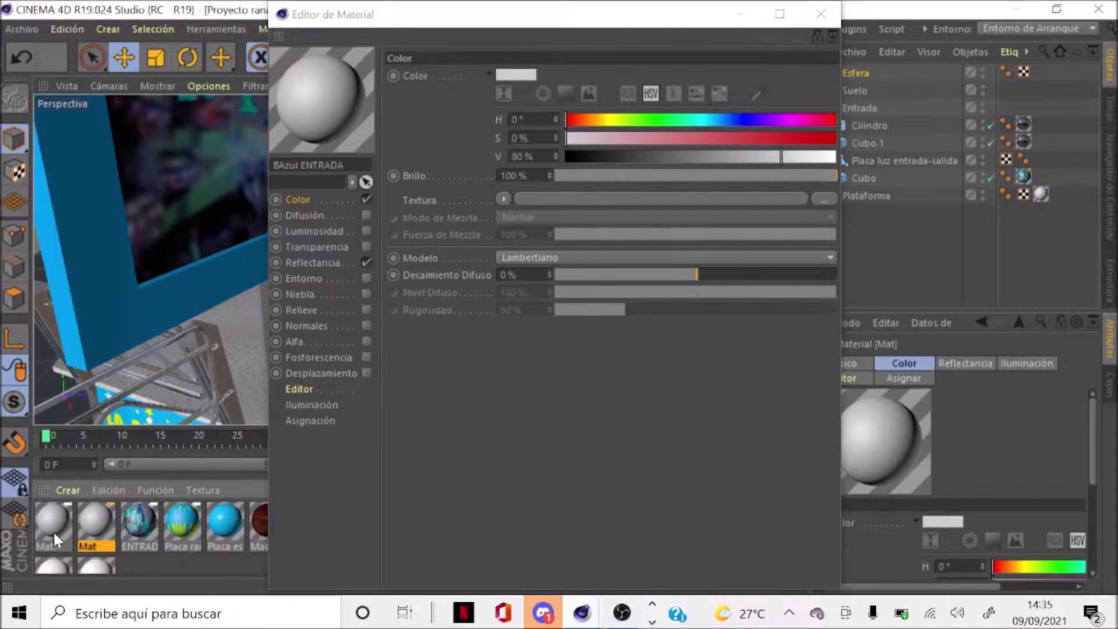
double_click(309, 166)
text(BAm)
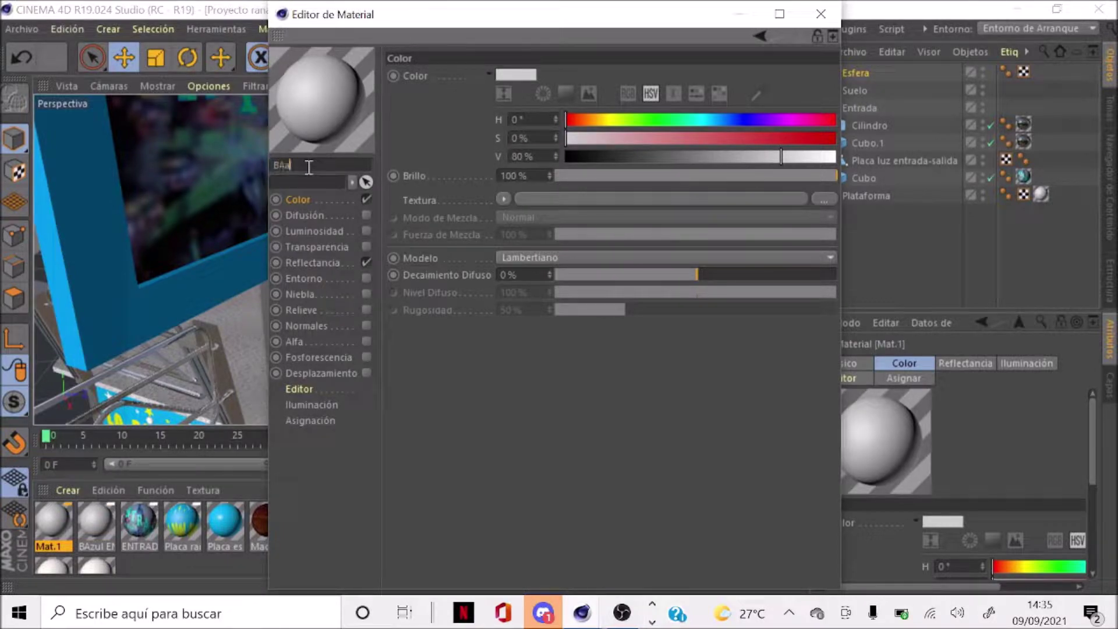
text(a)
text(ntr)
text(RADA)
click(820, 15)
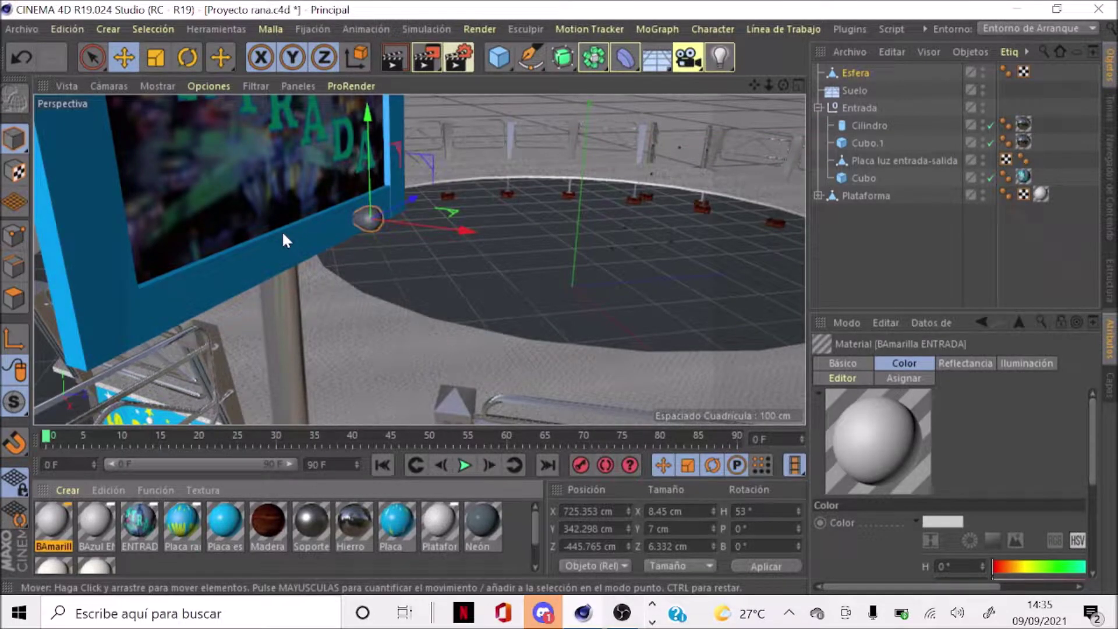
Set the BAmarilla ENTRADA colour to H 50°, S 100%, V 100%
scroll(298, 238, down, 3)
scroll(298, 238, down, 2)
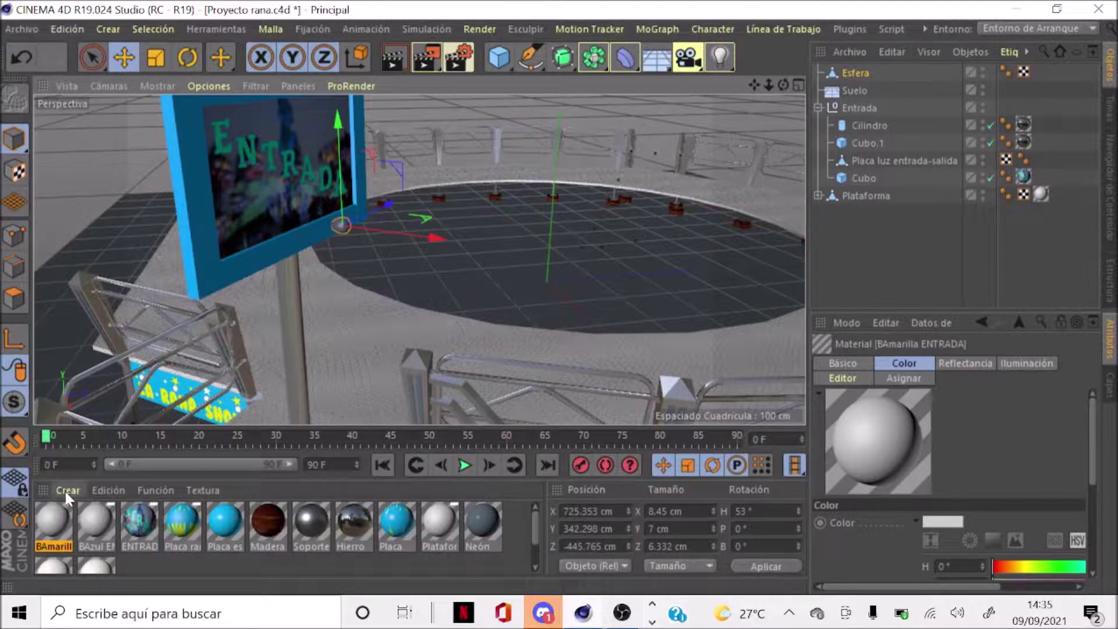
scroll(294, 211, up, 2)
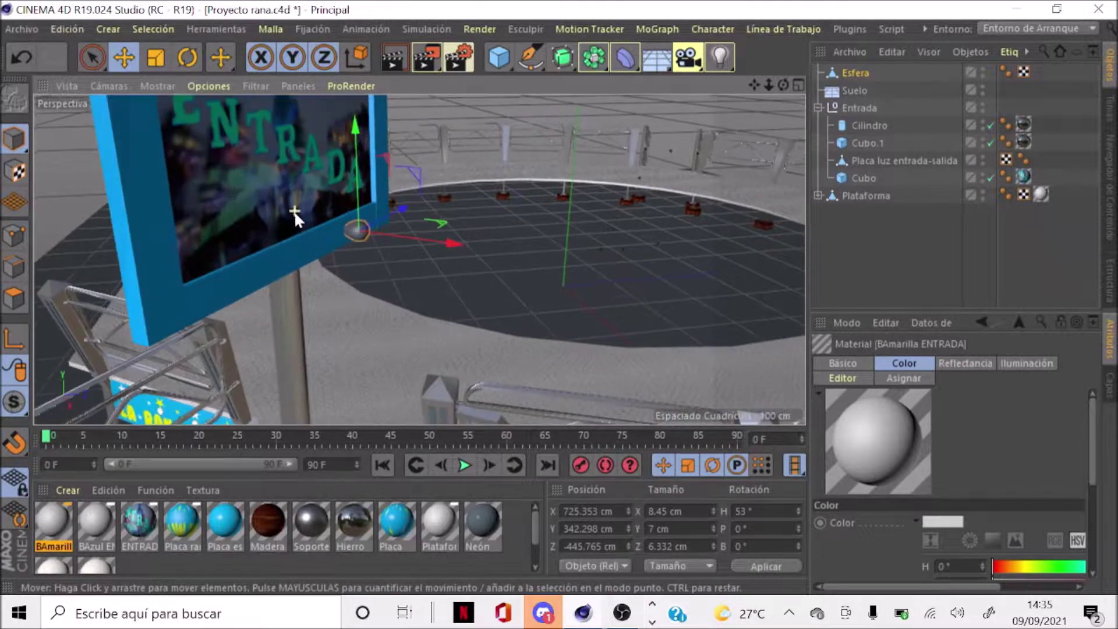
double_click(52, 518)
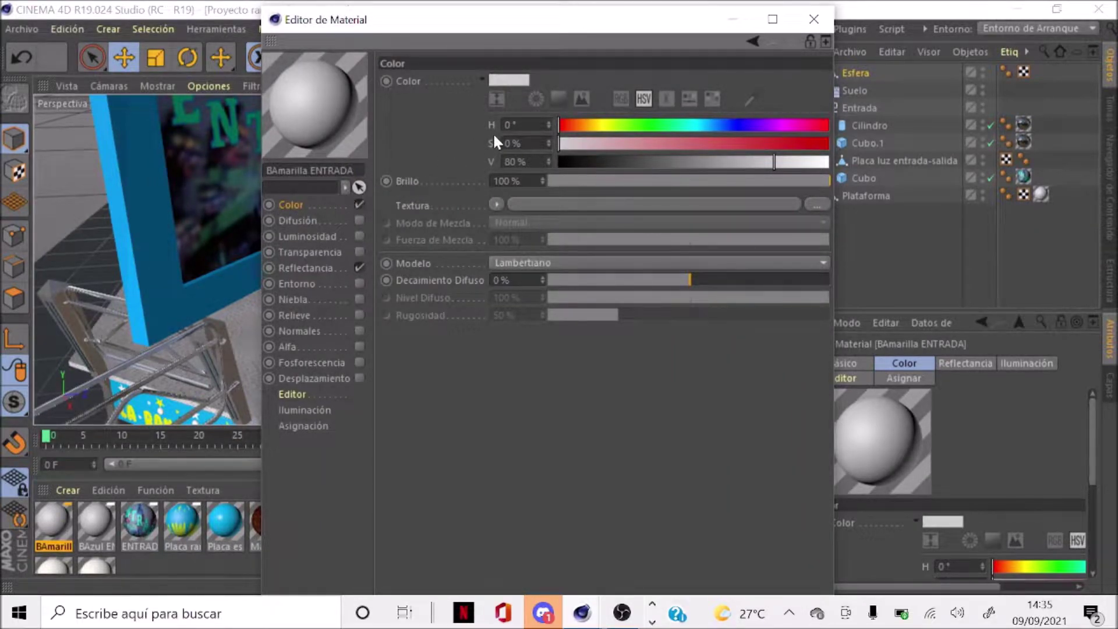
click(541, 124)
text(4)
text(7)
key(Return)
click(664, 143)
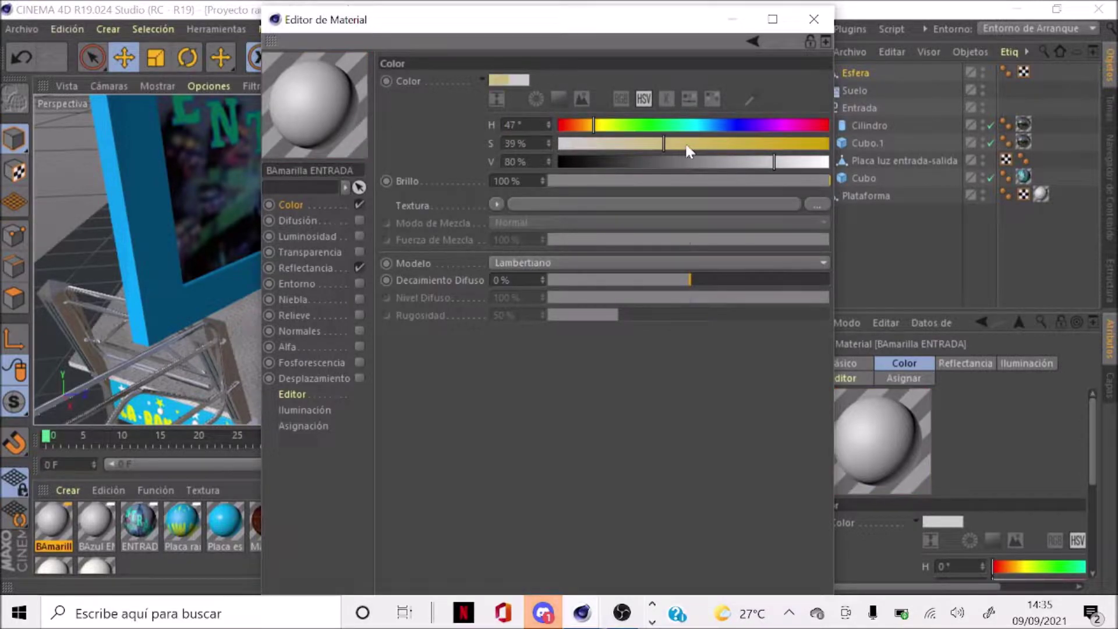
drag(689, 150, 845, 142)
drag(774, 162, 856, 162)
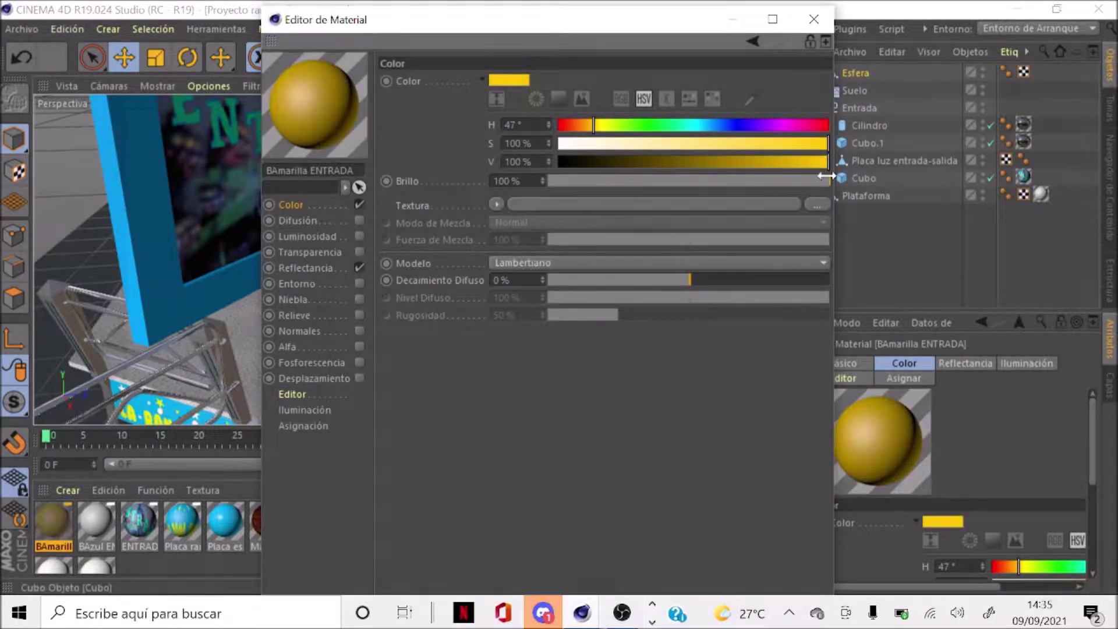
click(533, 124)
text(5)
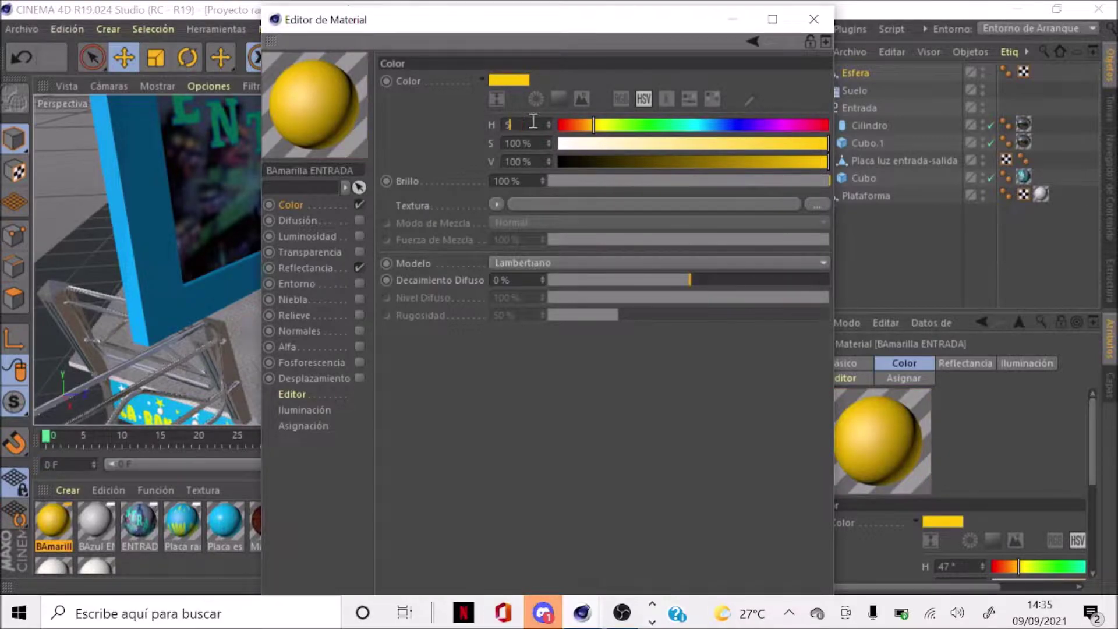
text(0)
key(Return)
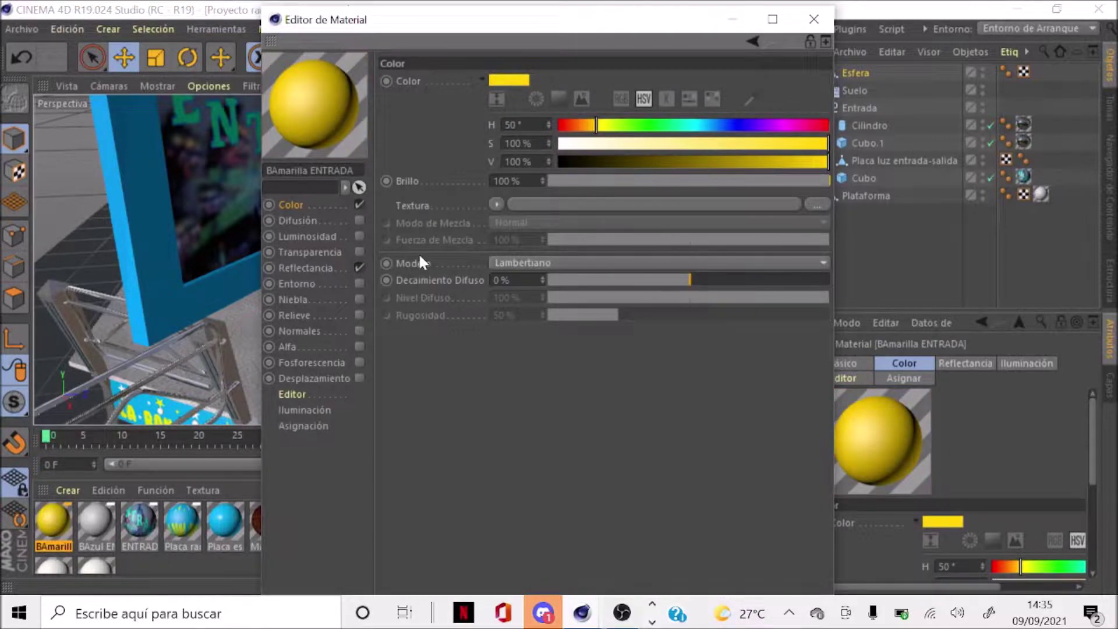
Enable Difusión and Luminosidad at 125% brightness with hue 45° and 100% saturation
click(359, 220)
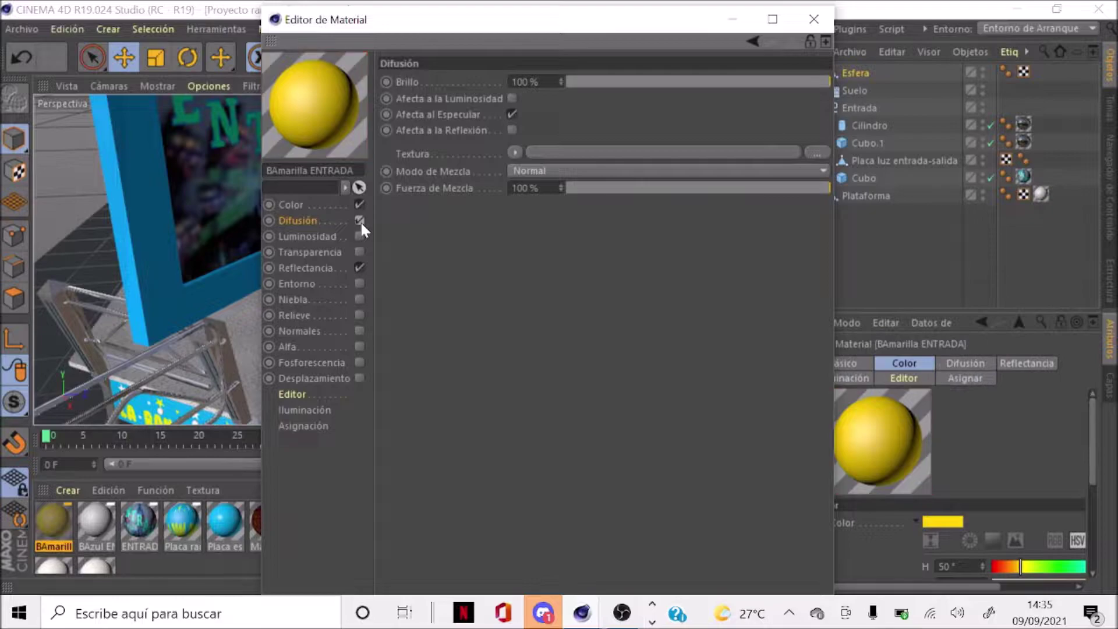
click(339, 252)
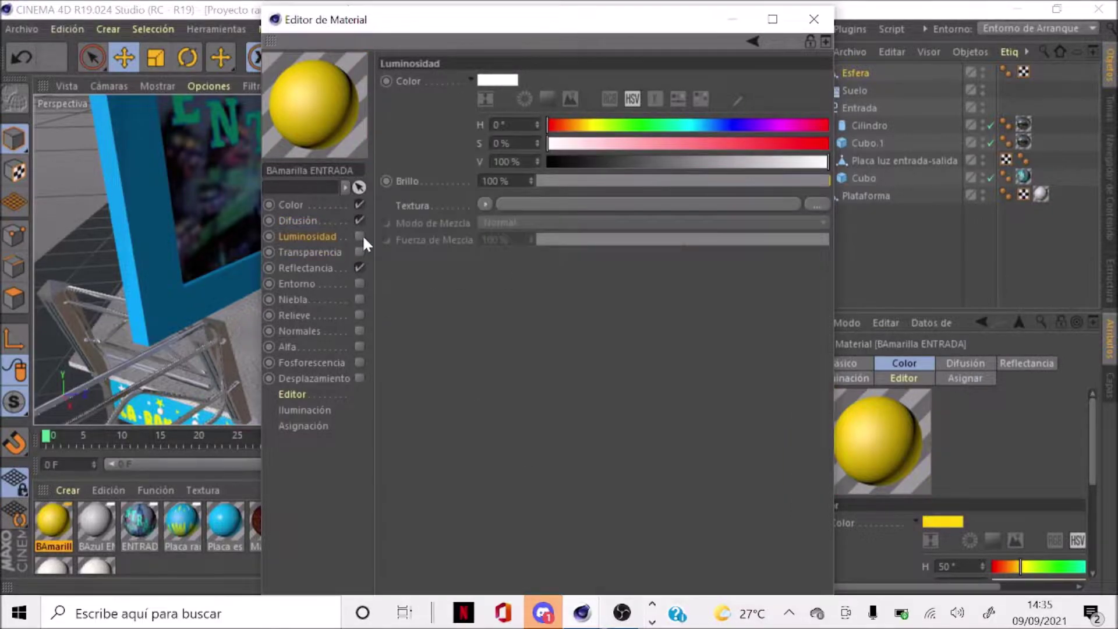
click(360, 236)
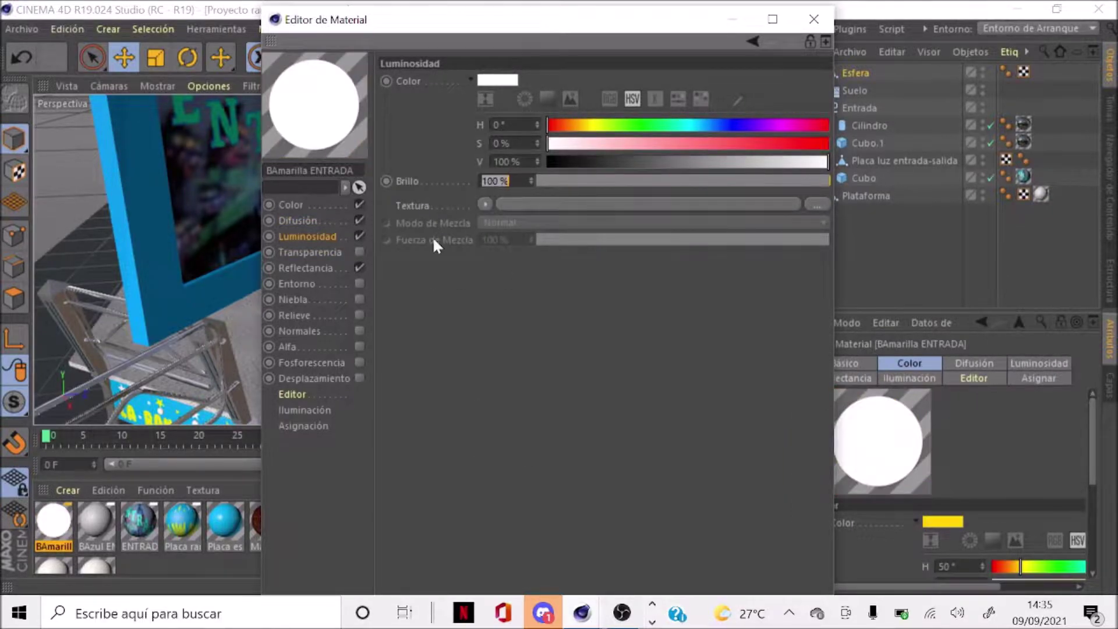
text(125)
key(Return)
double_click(502, 125)
text(45)
key(Return)
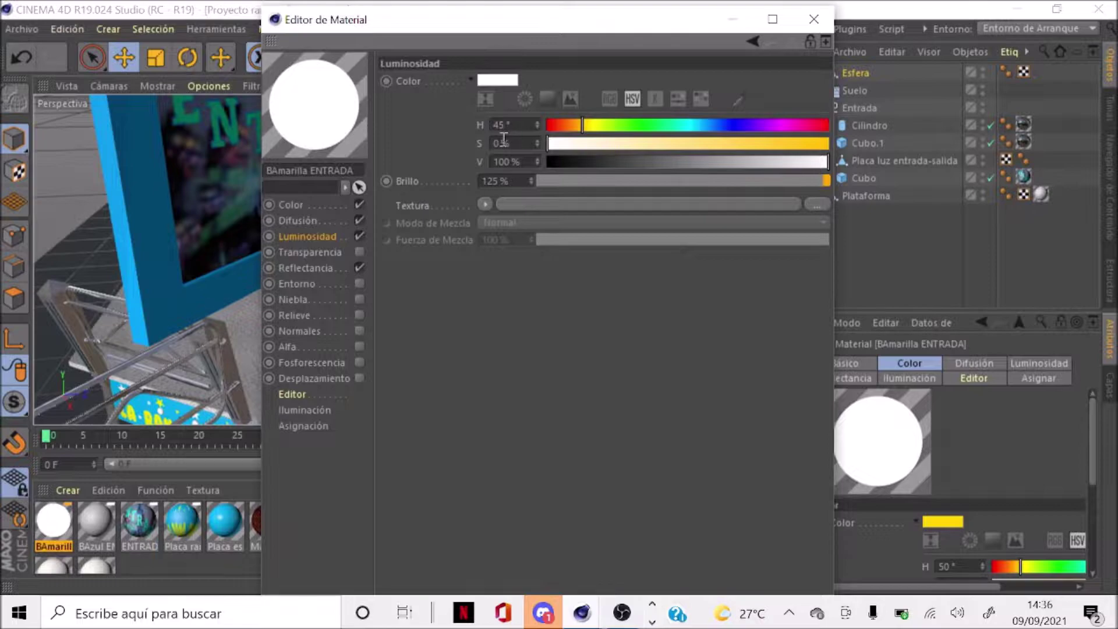
double_click(503, 144)
text(100)
key(Return)
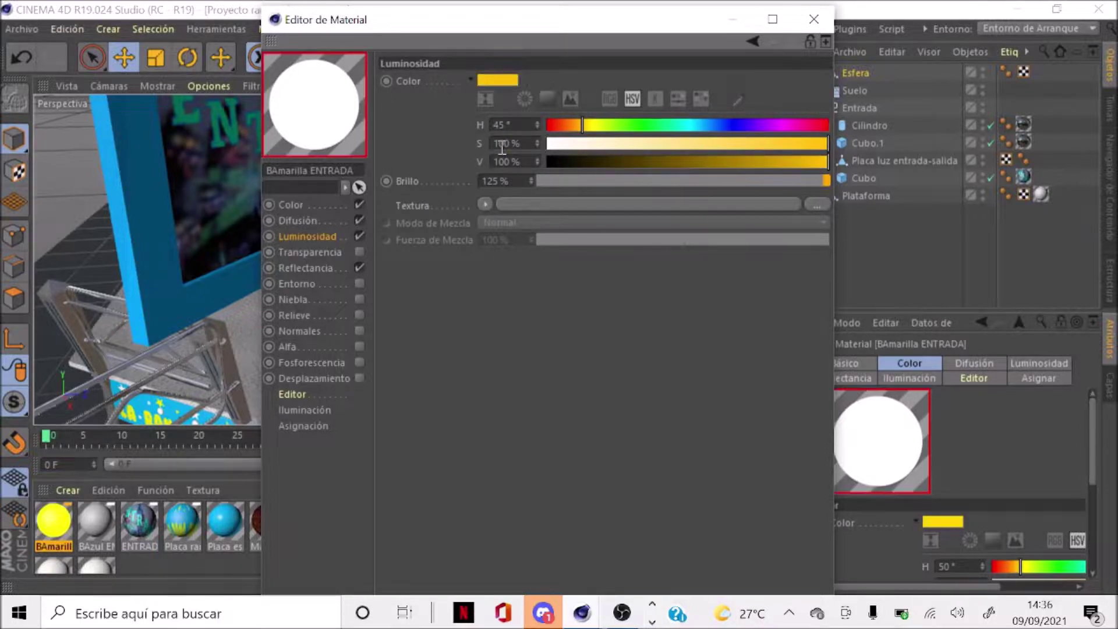
click(814, 19)
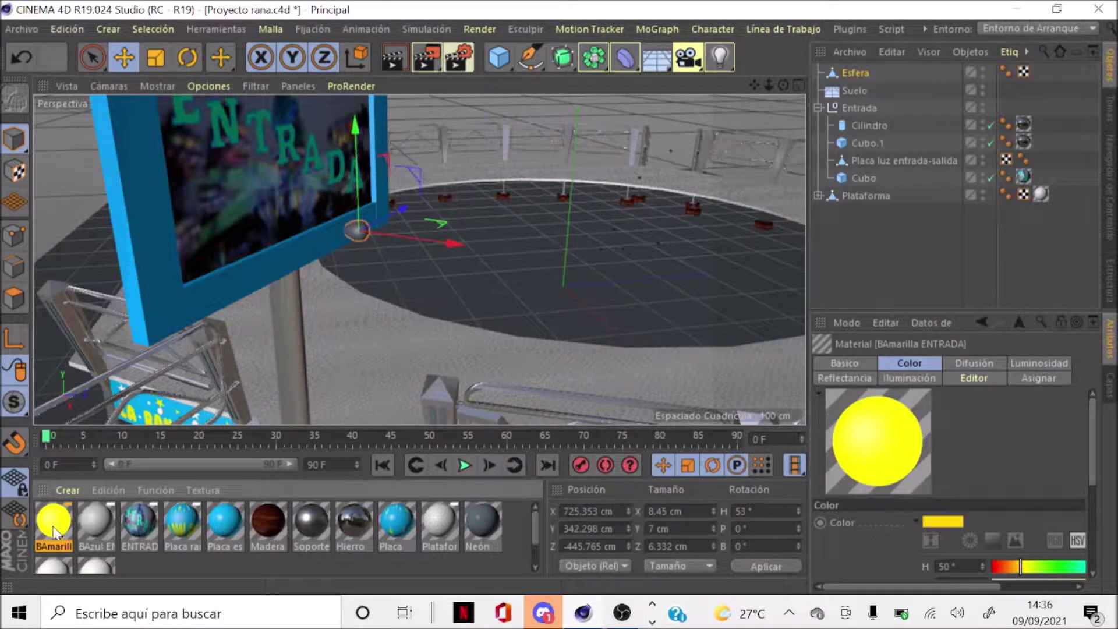
Apply the yellow BAmarilla ENTRADA material to the Esfera sphere
mouse_move(55, 531)
mouse_down()
mouse_move(74, 544)
mouse_move(825, 103)
mouse_up()
drag(859, 84, 858, 78)
click(858, 75)
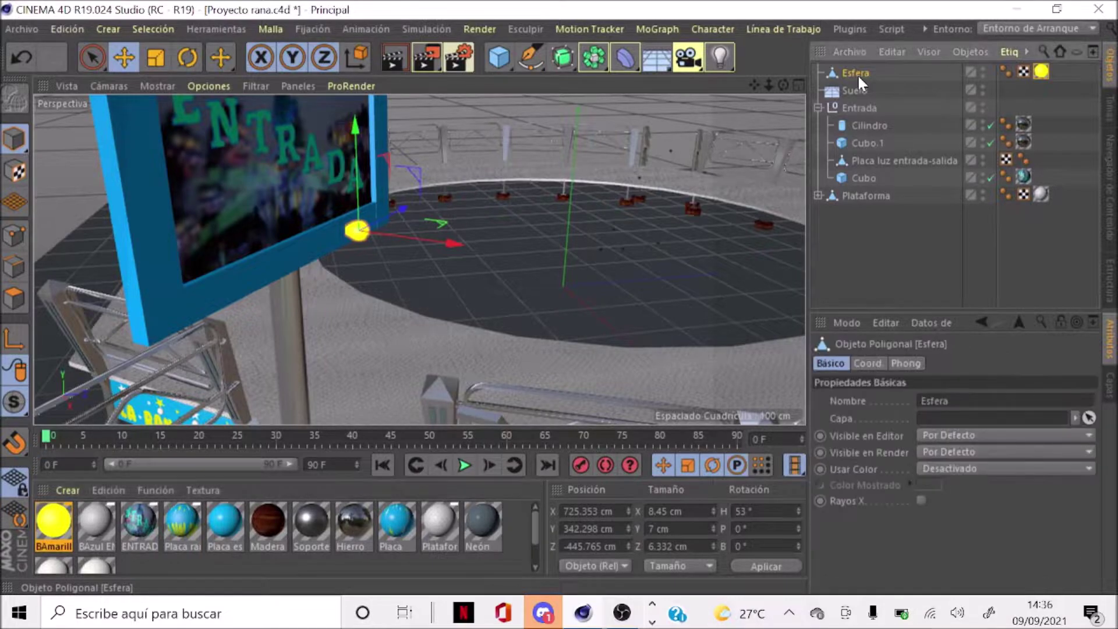
Rename the sphere object BAmarilla ENTRADA
double_click(858, 74)
key(BackSpace)
text(BAzul)
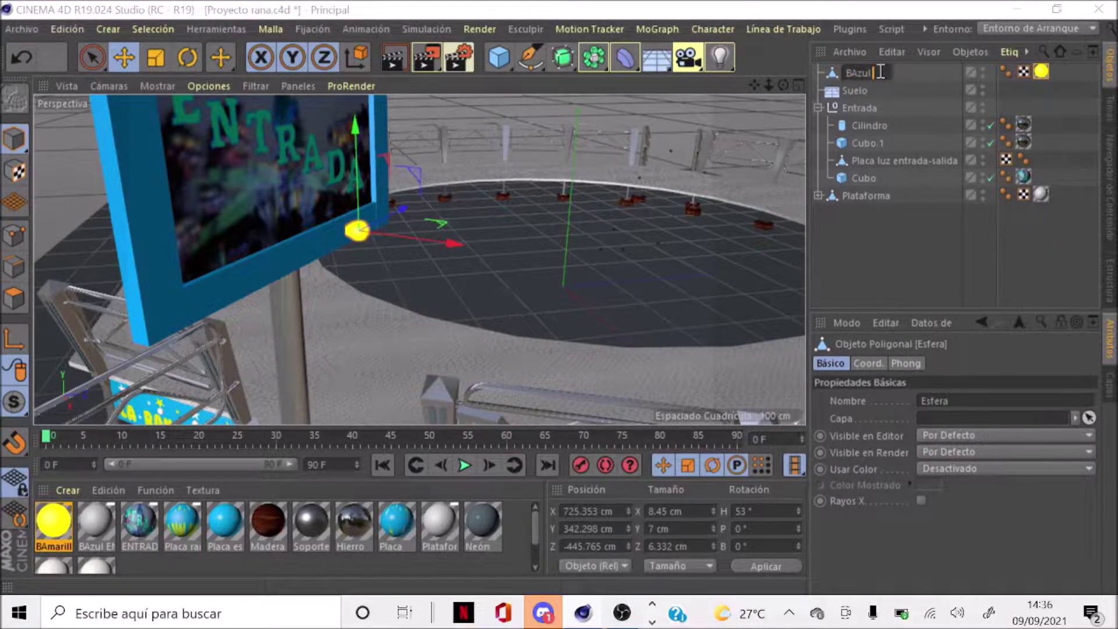
text(ENTRA)
text(FA)
key(Return)
double_click(881, 72)
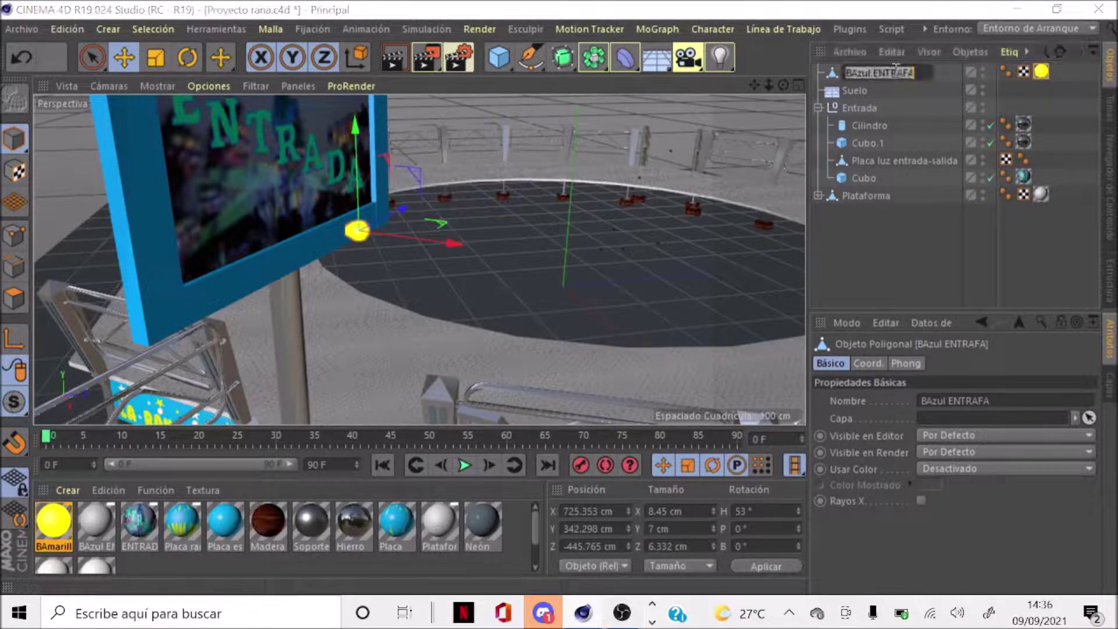
key(BackSpace)
text(D)
key(Return)
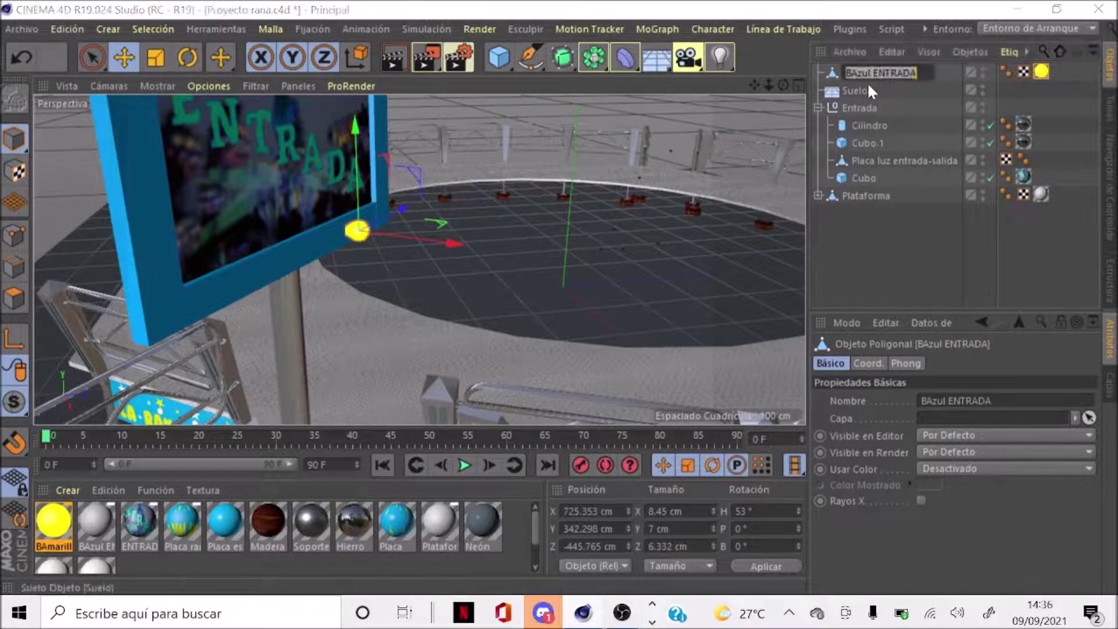
click(923, 73)
key(BackSpace)
key(BackSpace)
key(BackSpace)
text(mar)
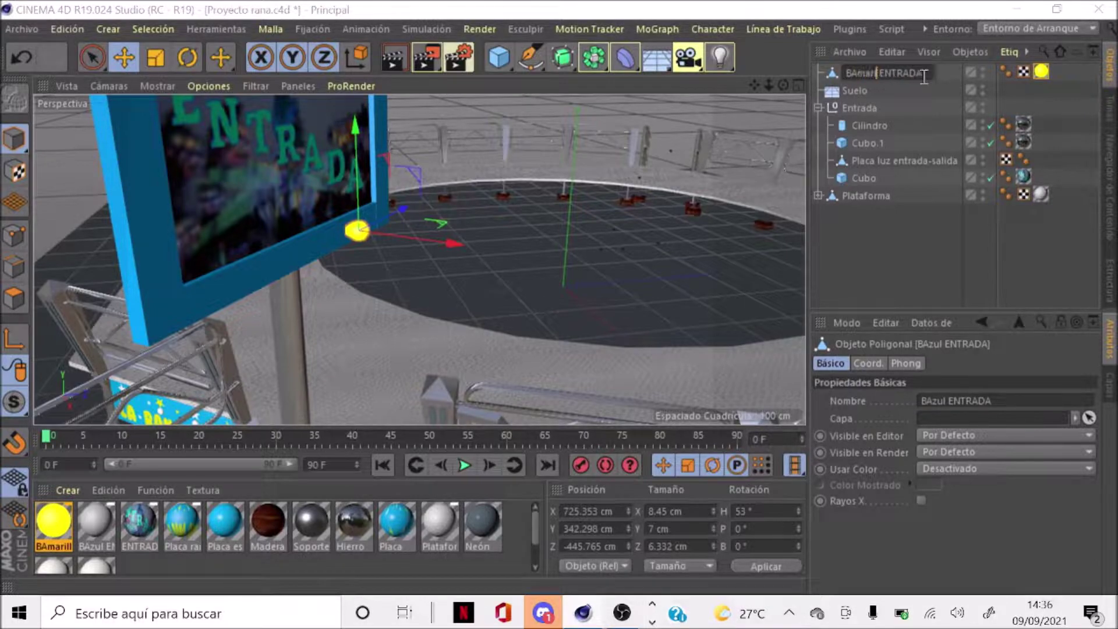
text(illa)
key(Return)
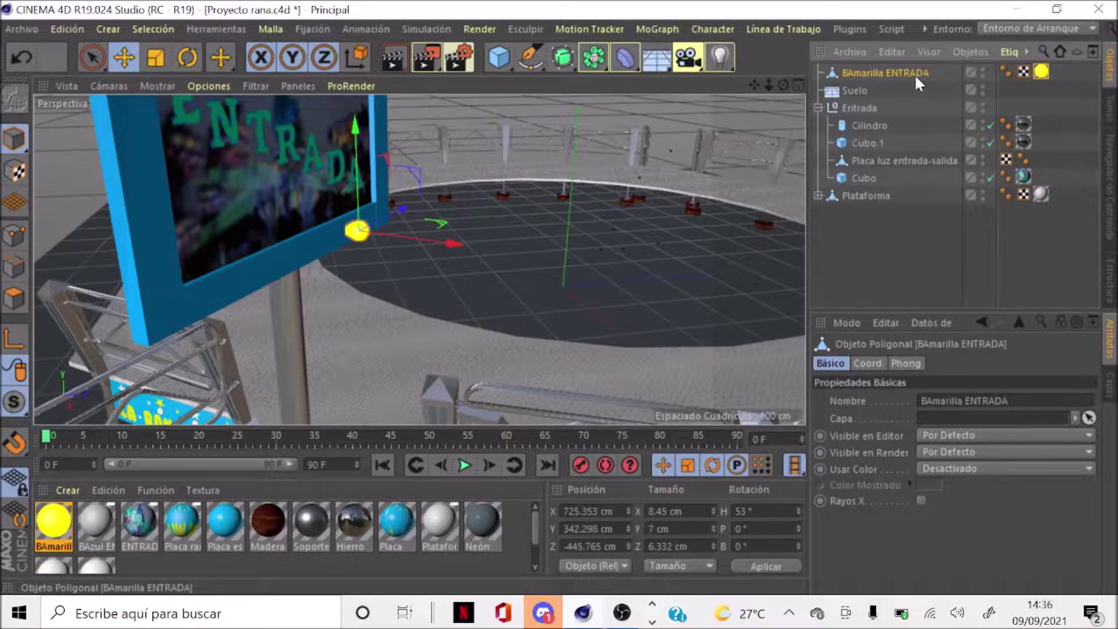
Duplicate the bulb sphere and name the copy BAzul ENTRADA
key(ctrl+c)
key(ctrl+v)
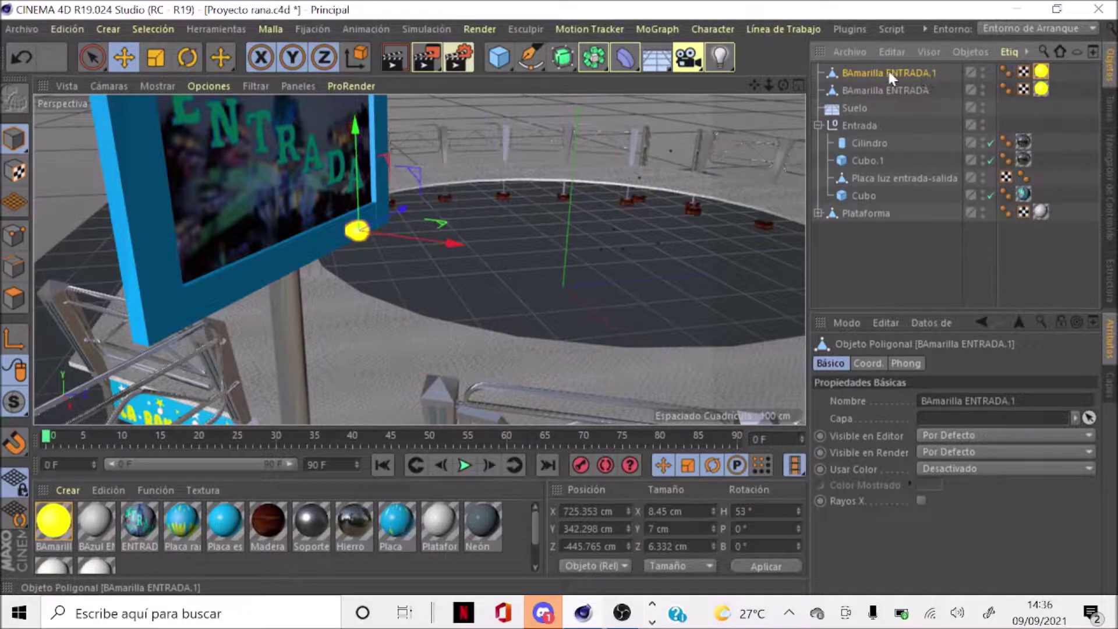
double_click(931, 72)
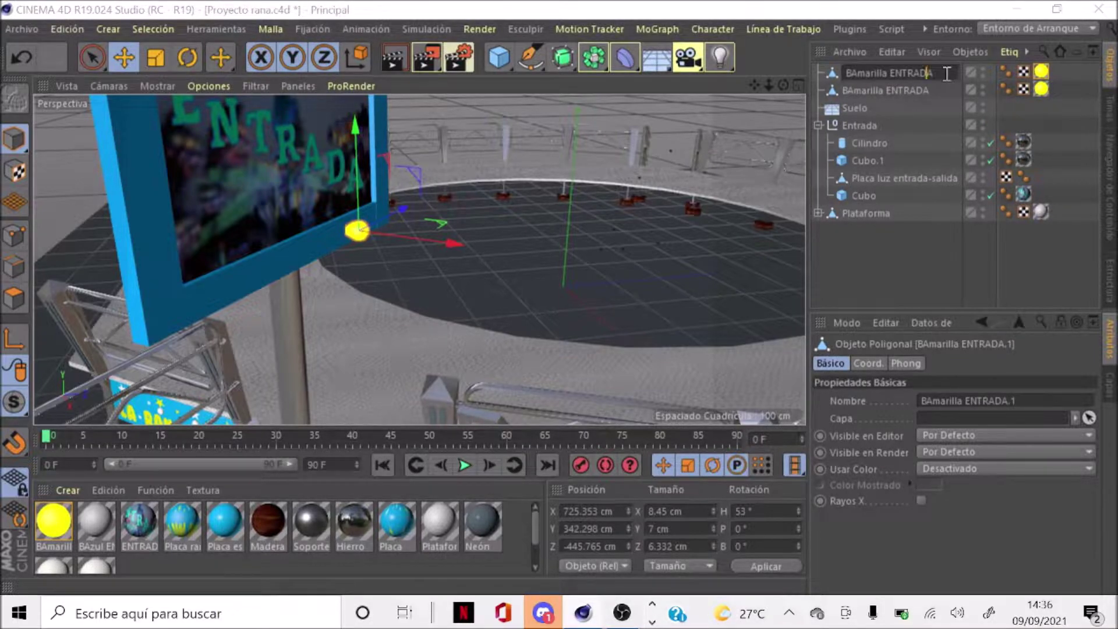
key(BackSpace)
key(BackSpace)
key(BackSpace)
key(BackSpace)
key(BackSpace)
key(BackSpace)
text(zul)
key(Return)
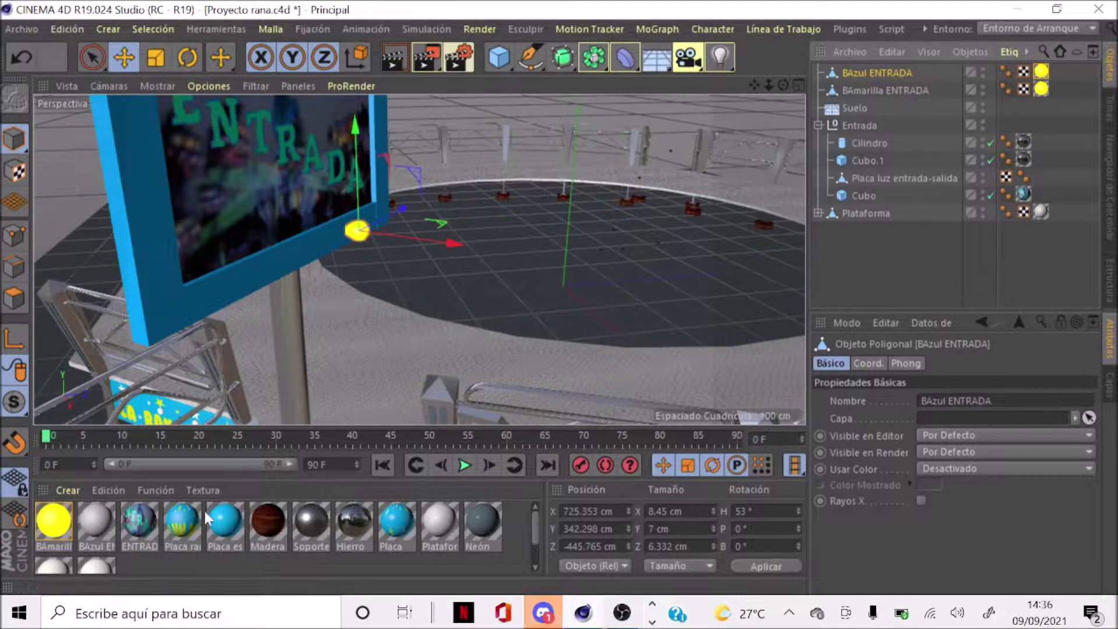
Set the BAzul ENTRADA material colour to hue 230° at 100% saturation
click(104, 521)
double_click(103, 522)
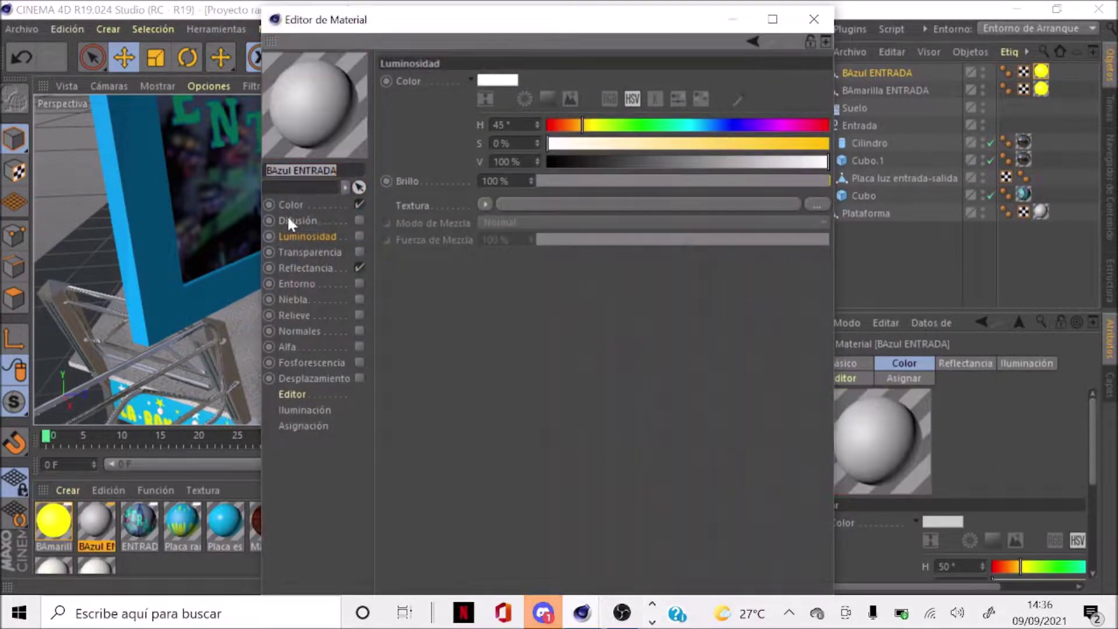
double_click(512, 124)
text(230)
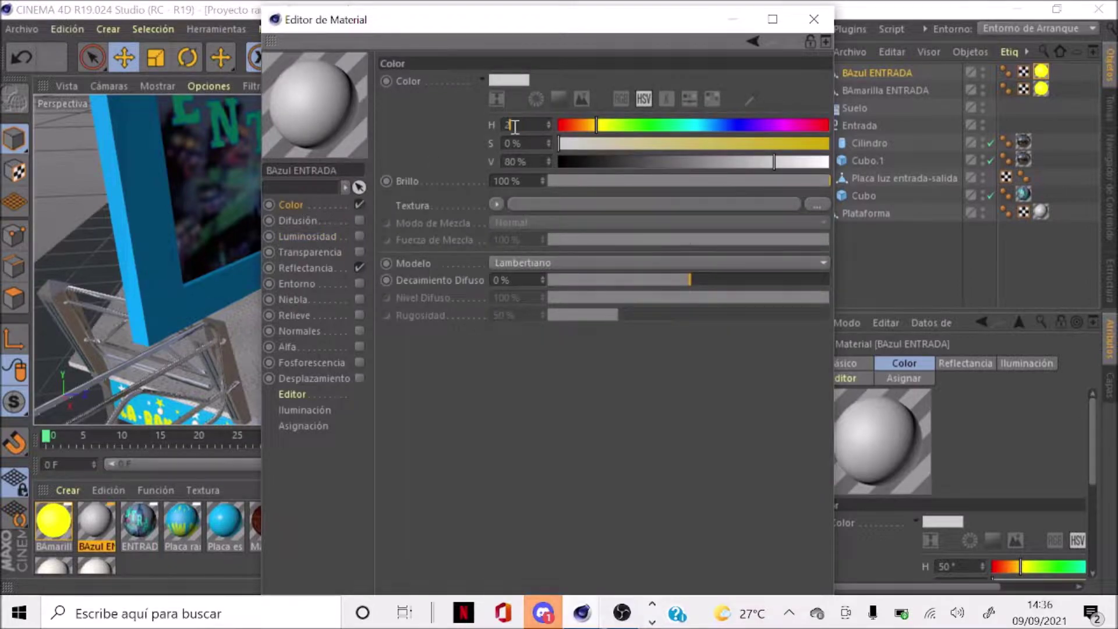
key(Return)
drag(659, 145, 869, 149)
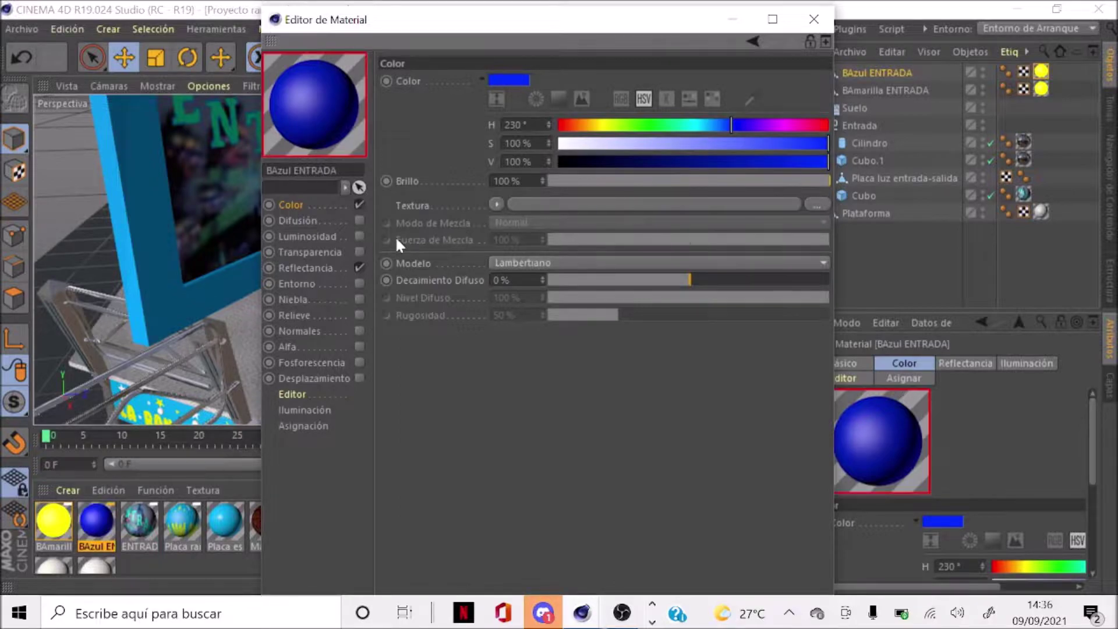
Enable diffusion and set the luminance brightness to 125%
click(360, 220)
click(332, 237)
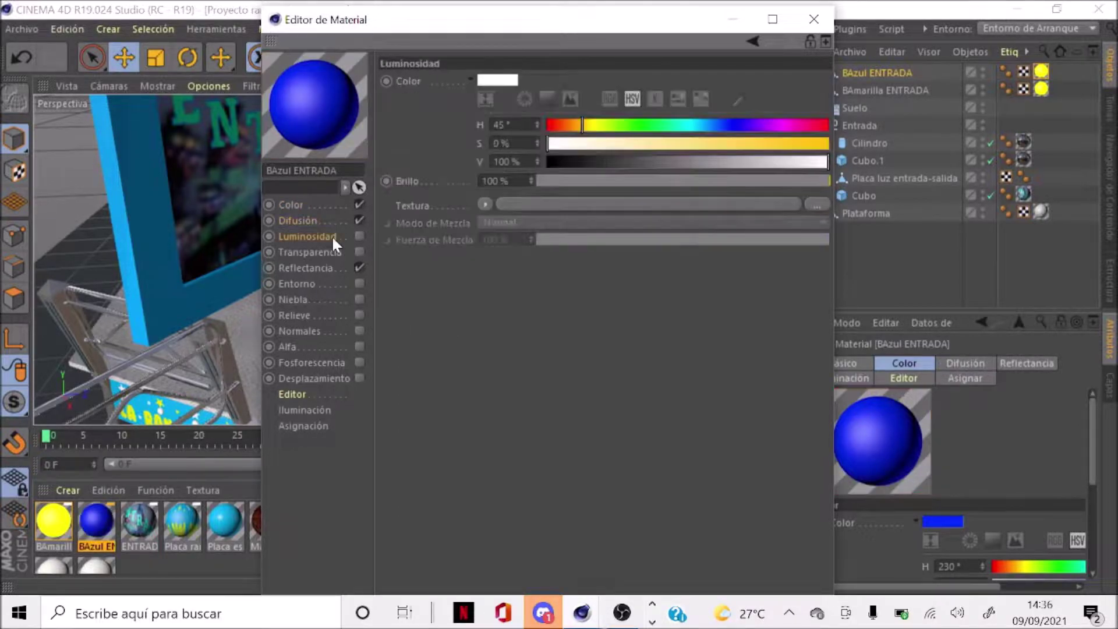
double_click(488, 181)
key(BackSpace)
key(Return)
Give the luminance colour H 165°, S 100%, V 80% and switch luminance on
double_click(515, 125)
text(180)
key(Return)
drag(690, 143, 856, 148)
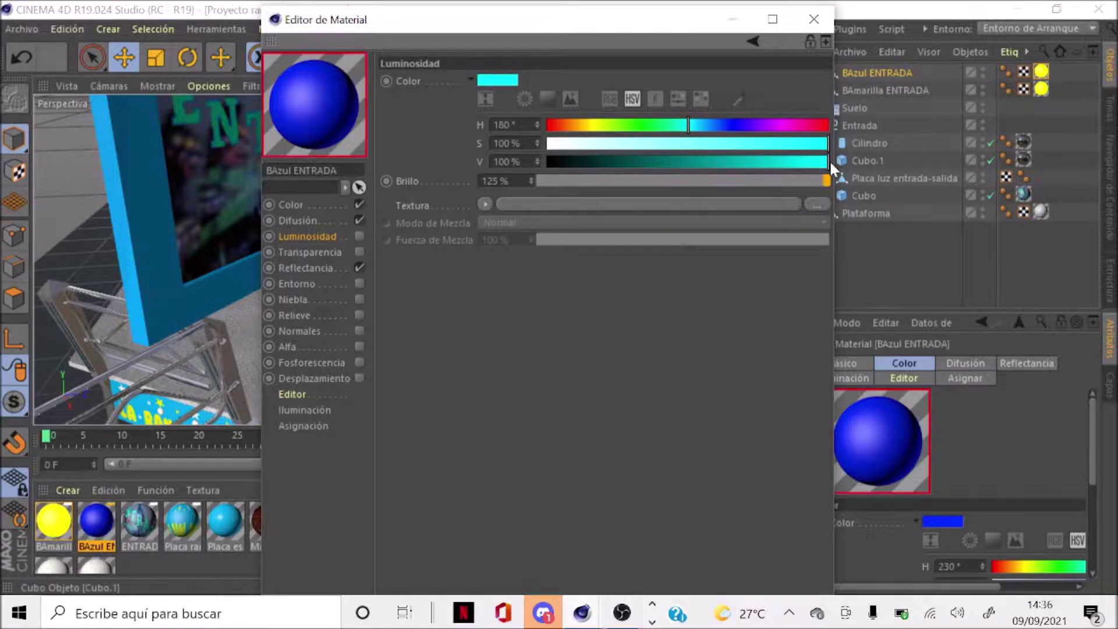
drag(537, 127, 539, 133)
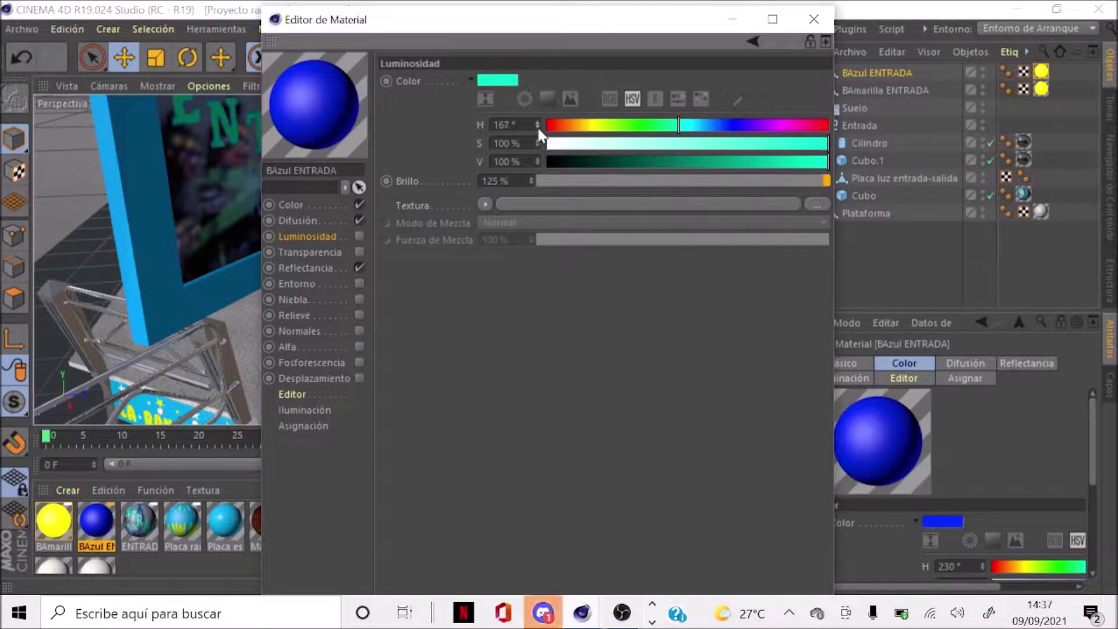
drag(540, 133, 539, 133)
click(537, 125)
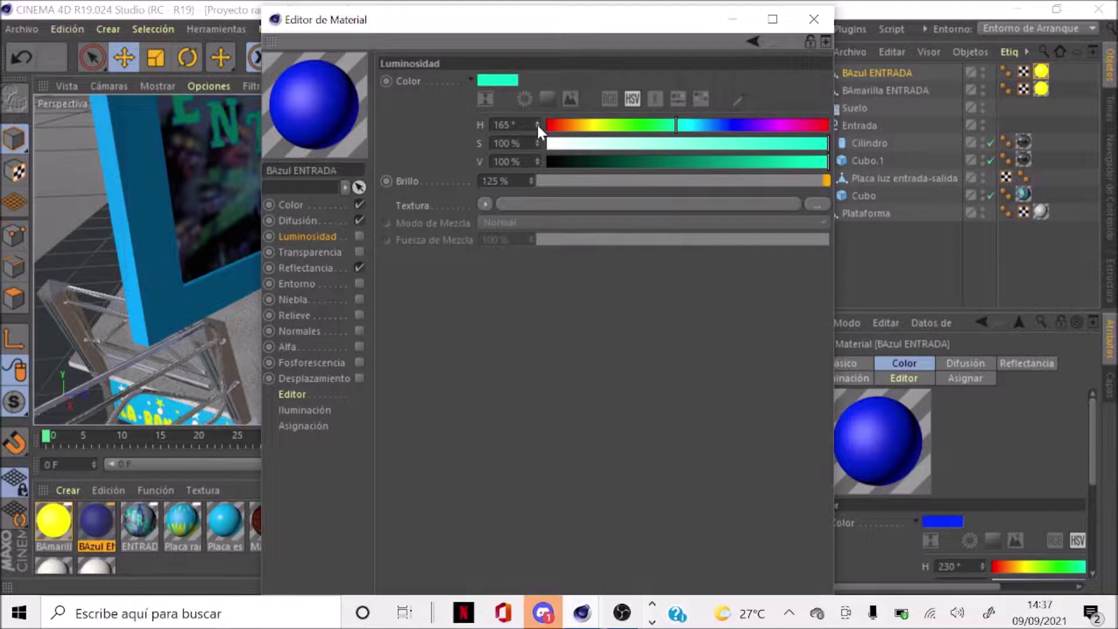
double_click(517, 161)
text(80)
key(Return)
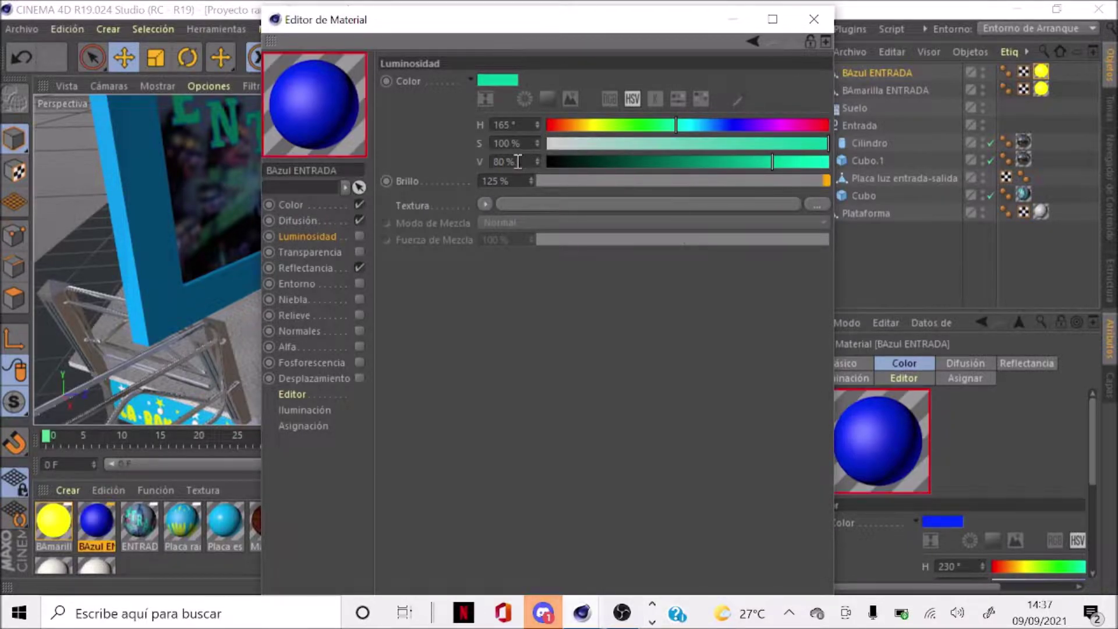
click(357, 236)
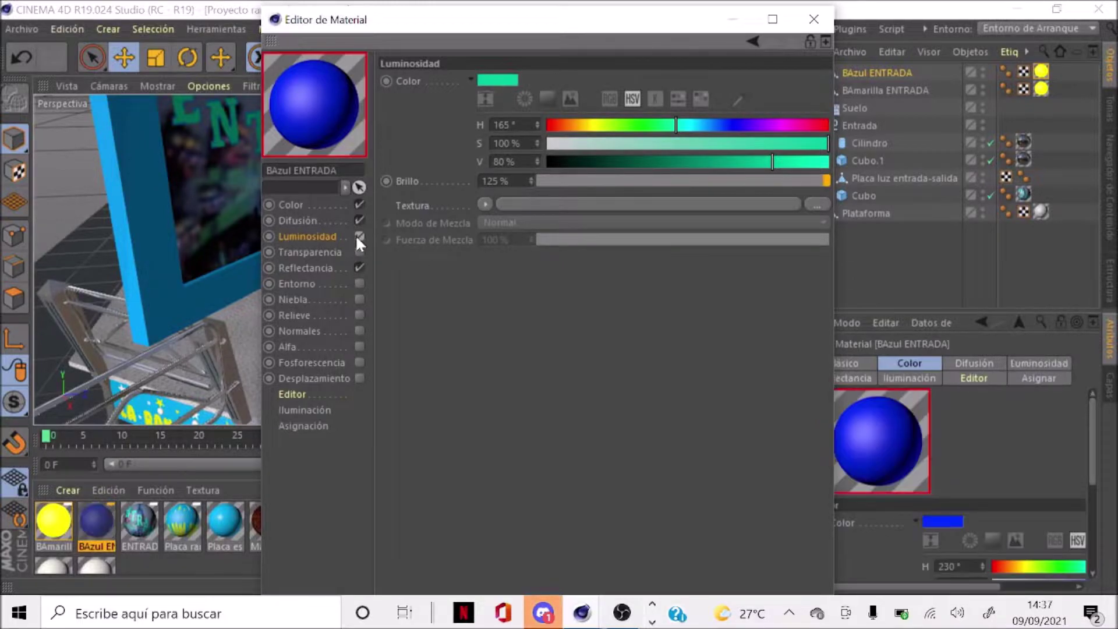
Move the second bulb beside the yellow one and assign it the BAzul ENTRADA material
click(814, 20)
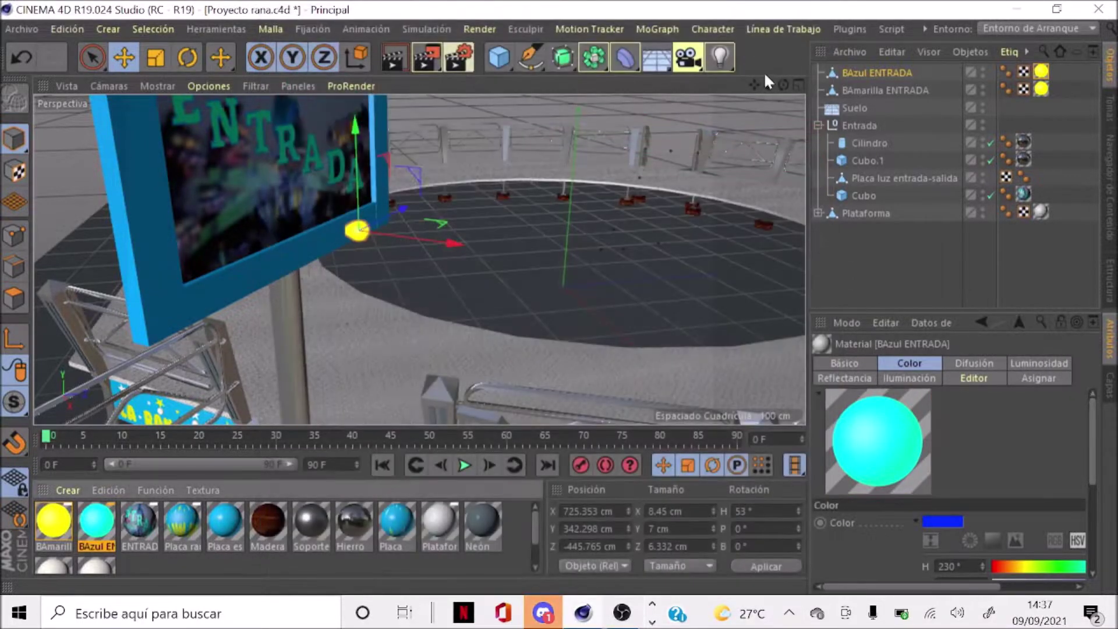
drag(357, 230, 325, 247)
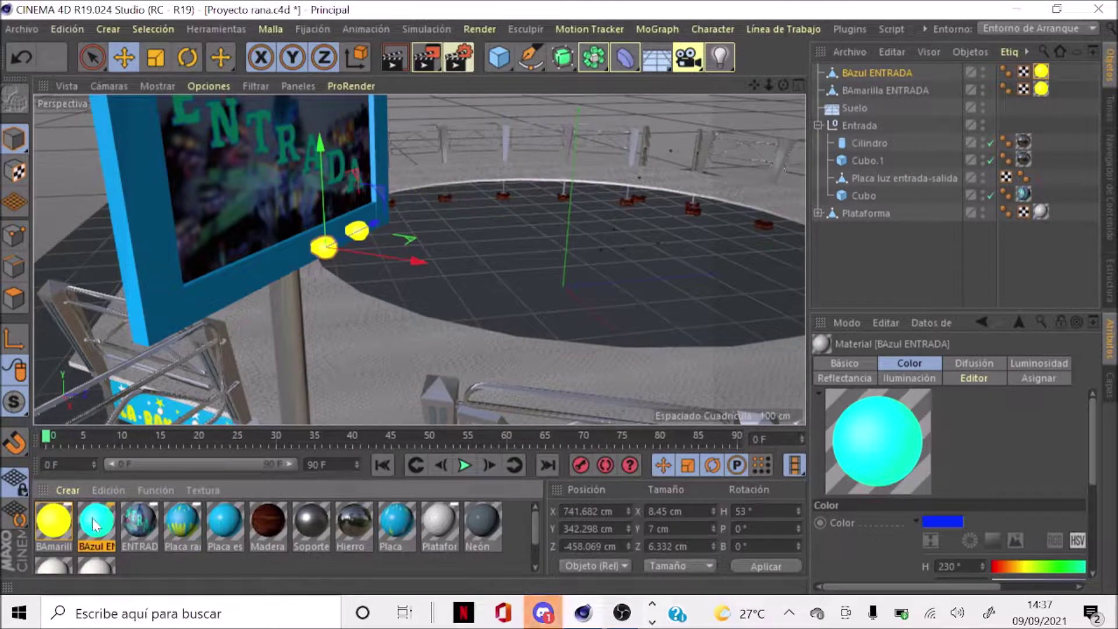
drag(96, 527, 858, 146)
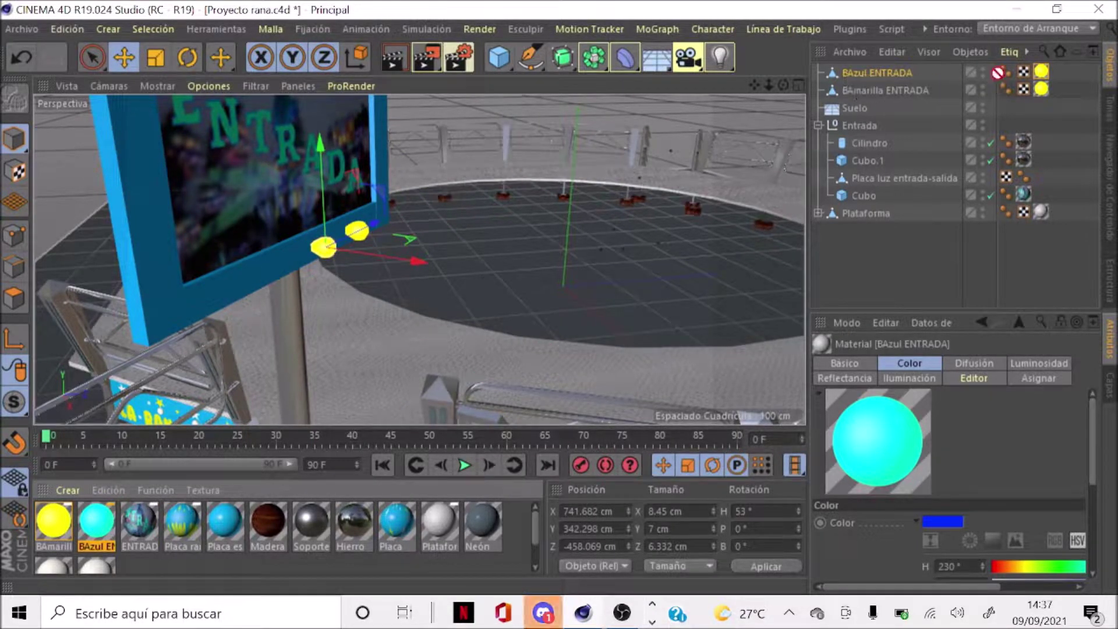
drag(845, 71, 847, 73)
Frame the sign's bulbs and render a preview with Ctrl+R
scroll(302, 247, up, 3)
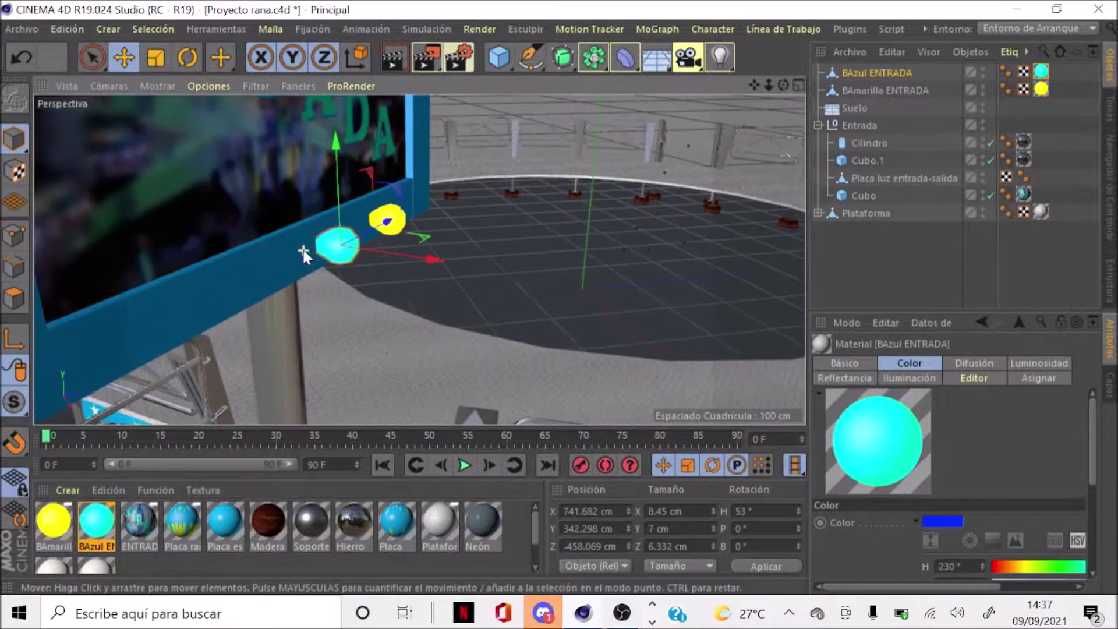
scroll(326, 245, up, 2)
click(504, 98)
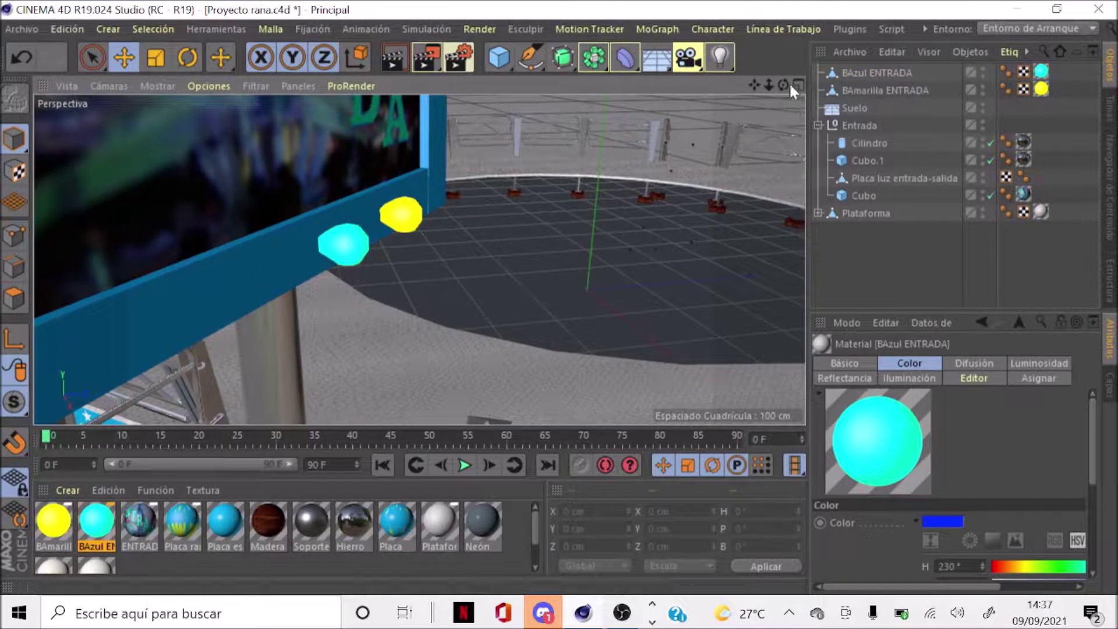
drag(783, 86, 632, 143)
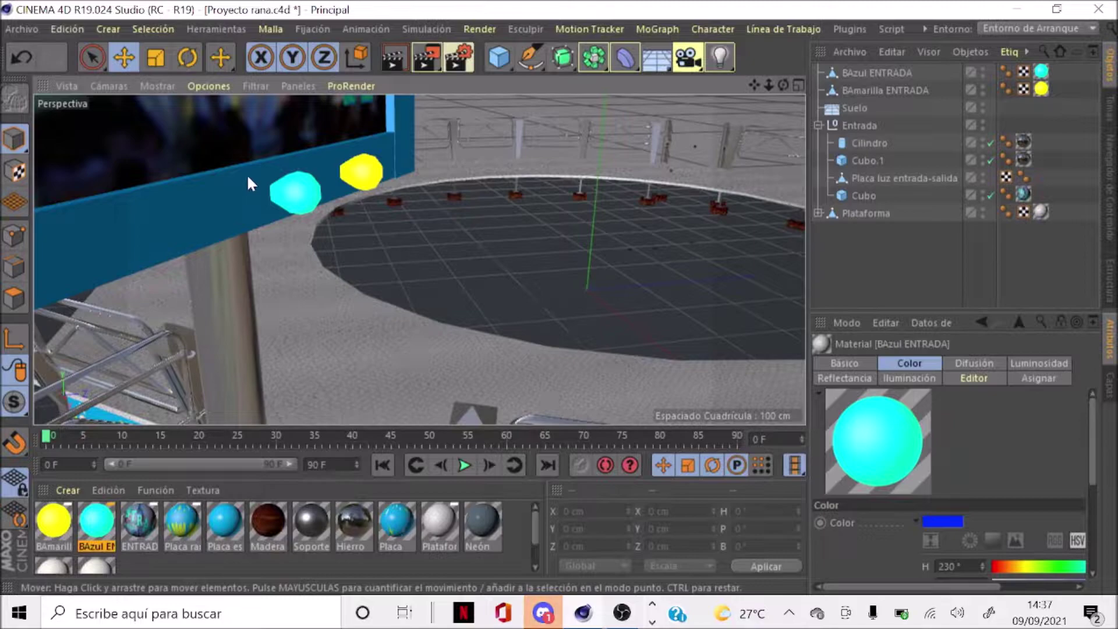
scroll(248, 180, up, 2)
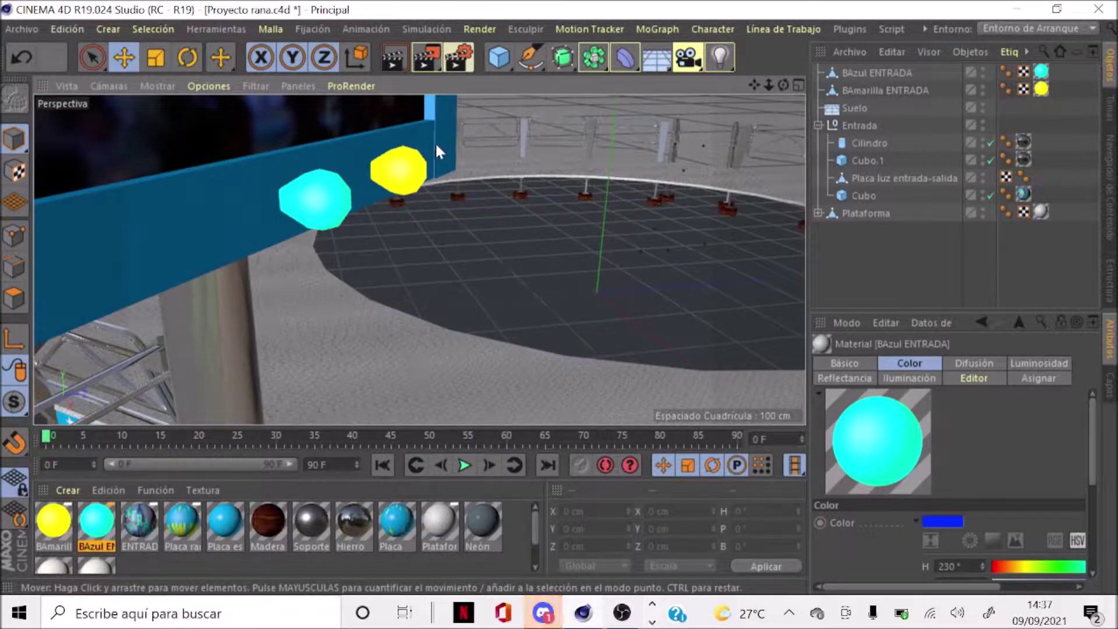
key(ctrl+r)
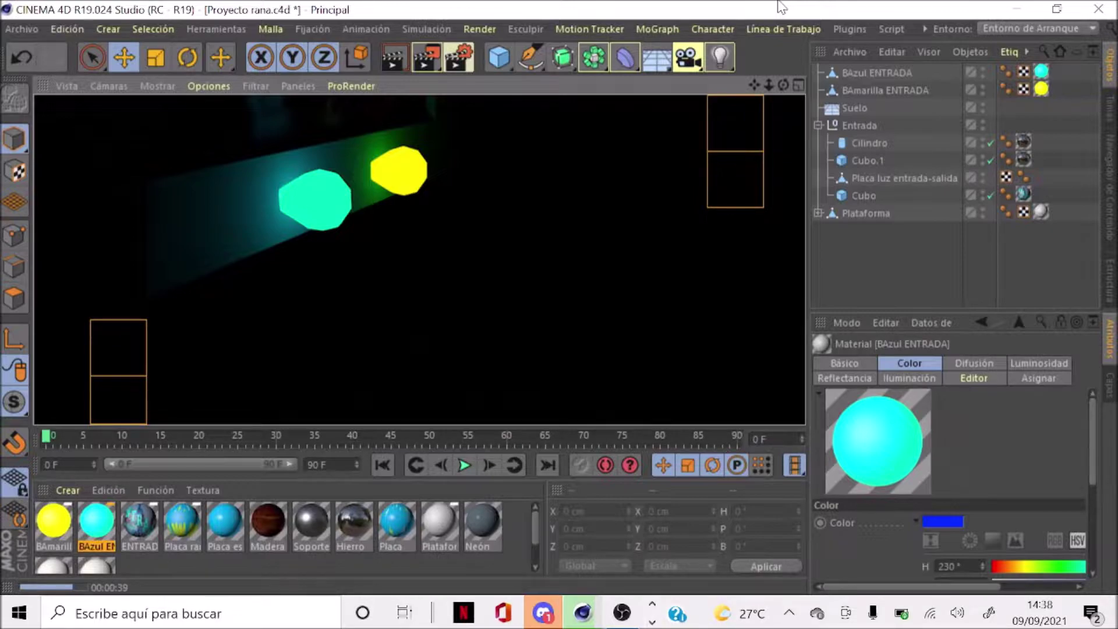
Turn off luminance on both the BAzul and BAmarilla bulb materials
click(429, 288)
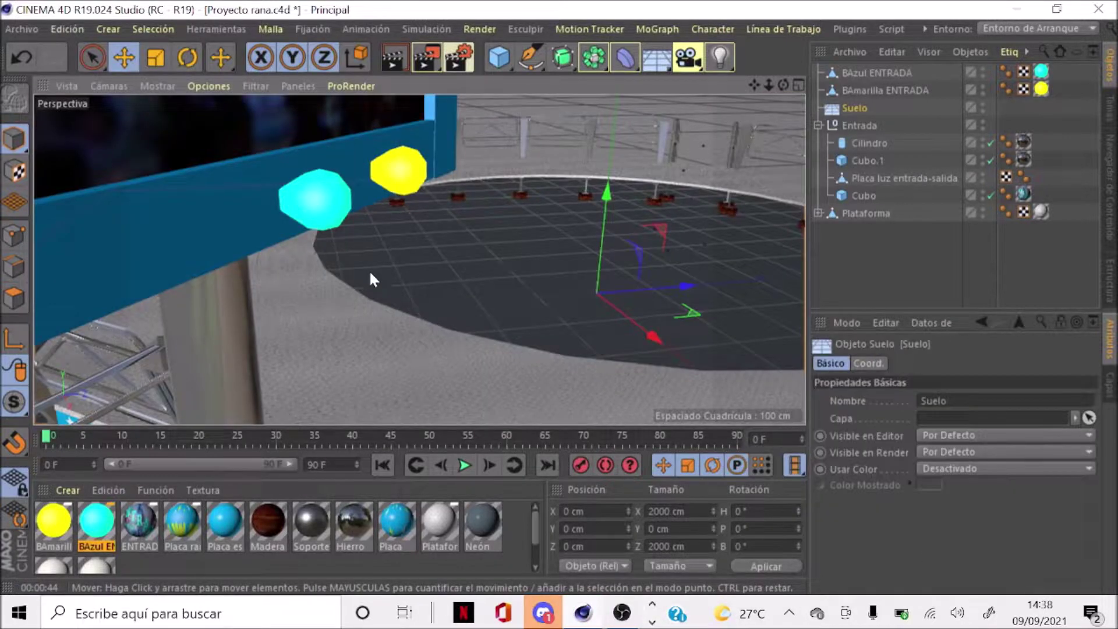
double_click(95, 516)
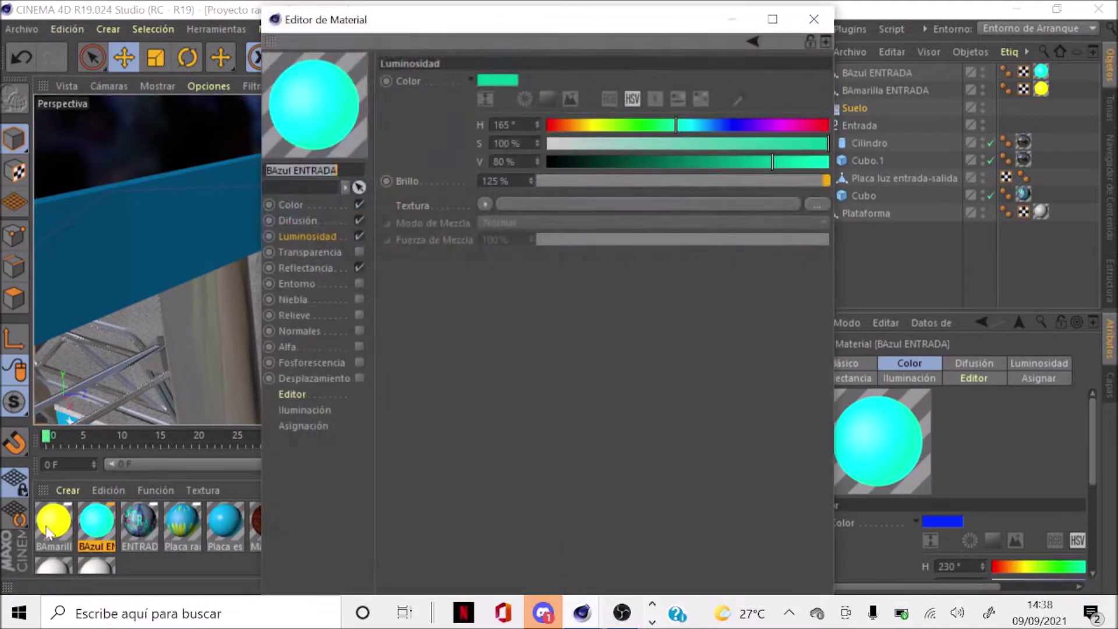
ctrl+click(53, 520)
click(357, 236)
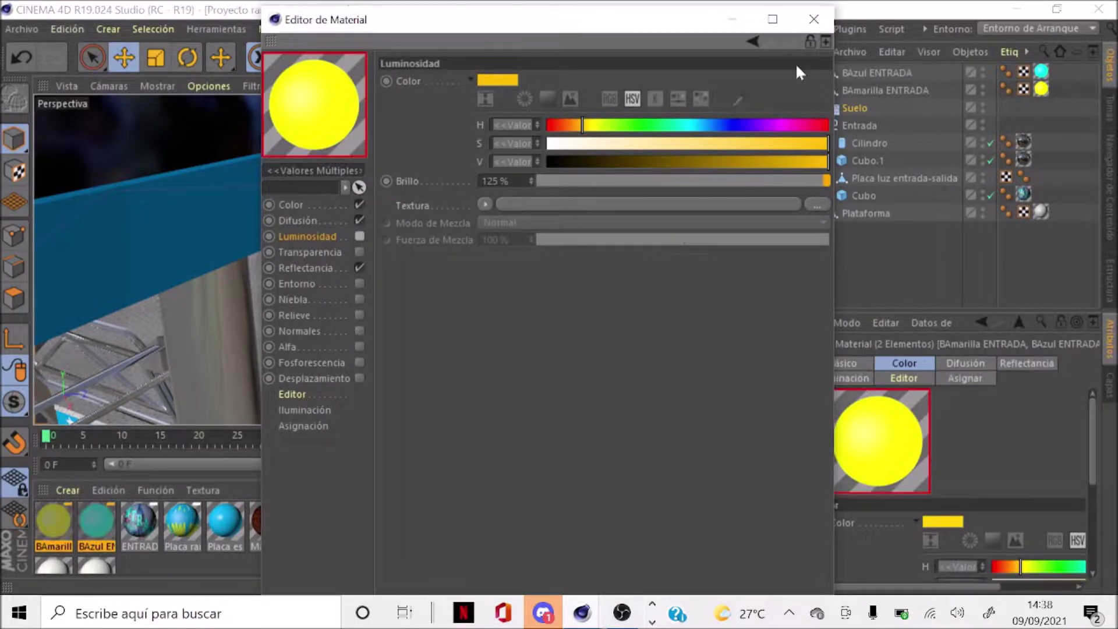
click(798, 20)
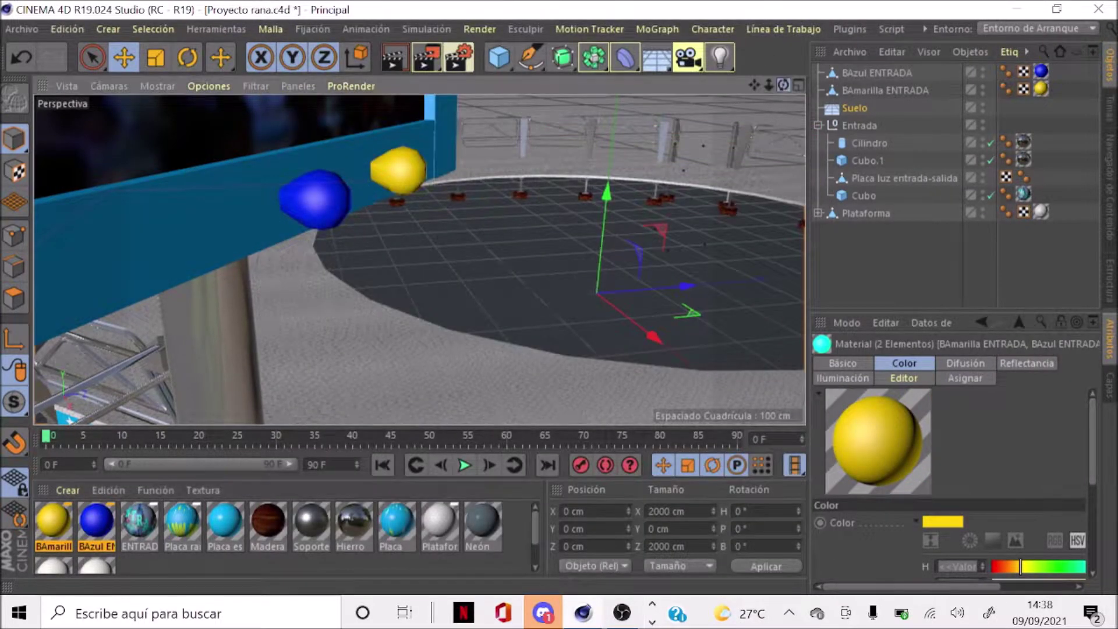
mouse_move(408, 256)
alt+mouse_down()
mouse_move(437, 267)
mouse_move(407, 298)
alt+mouse_up()
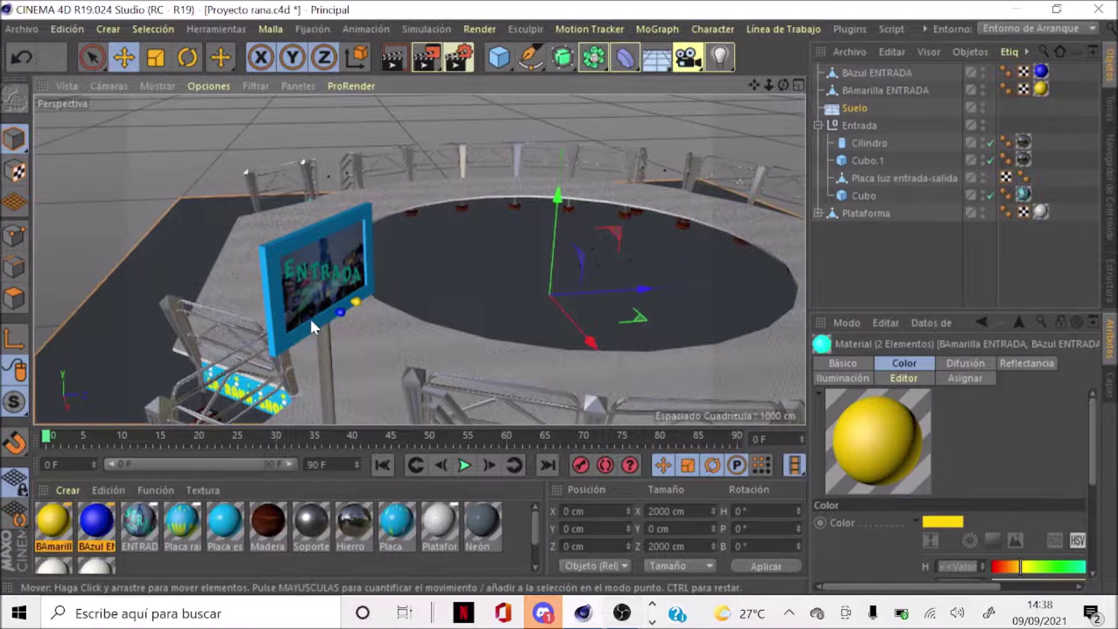
Slide the blue BAzul ENTRADA bulb right along X past the sign frame's edge
scroll(314, 320, up, 3)
click(358, 306)
scroll(334, 321, up, 3)
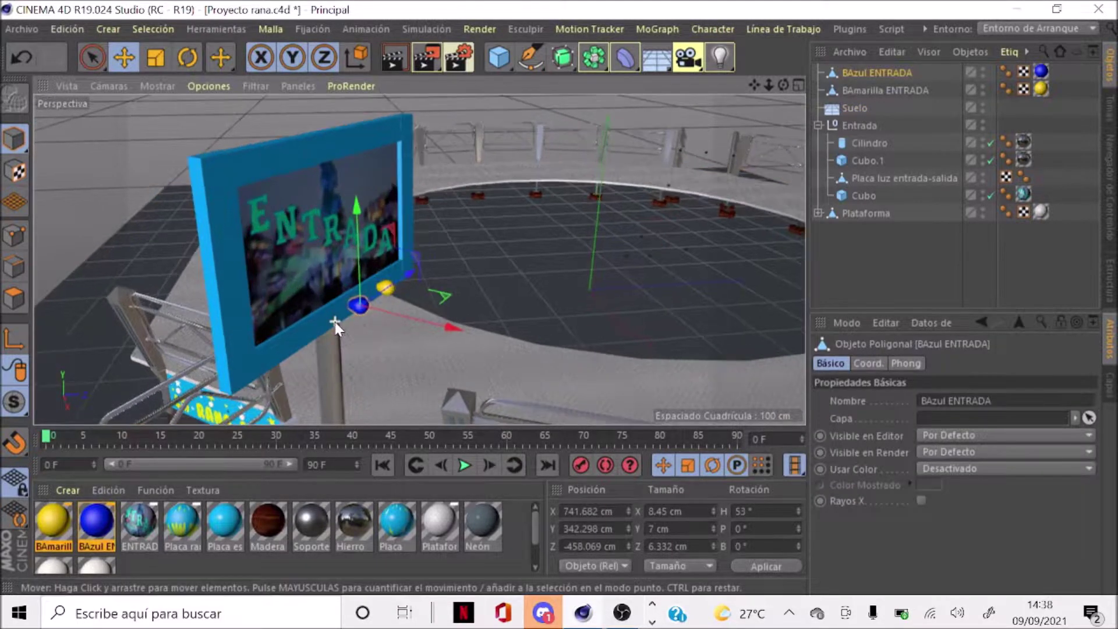
scroll(334, 323, up, 2)
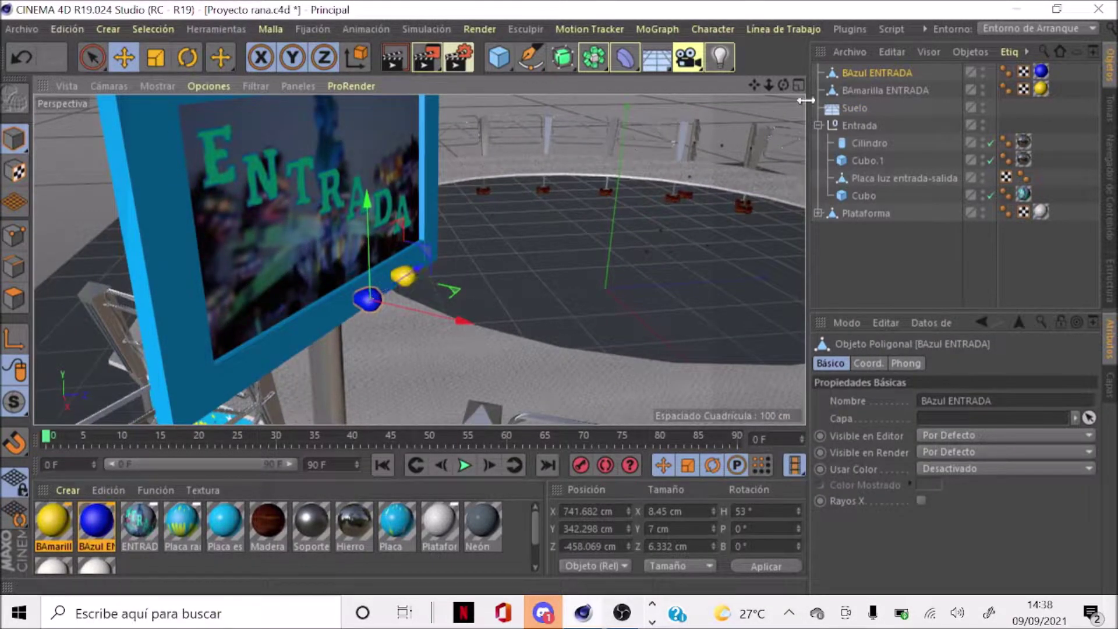
mouse_move(783, 86)
mouse_down()
mouse_move(795, 87)
mouse_move(708, 140)
mouse_up()
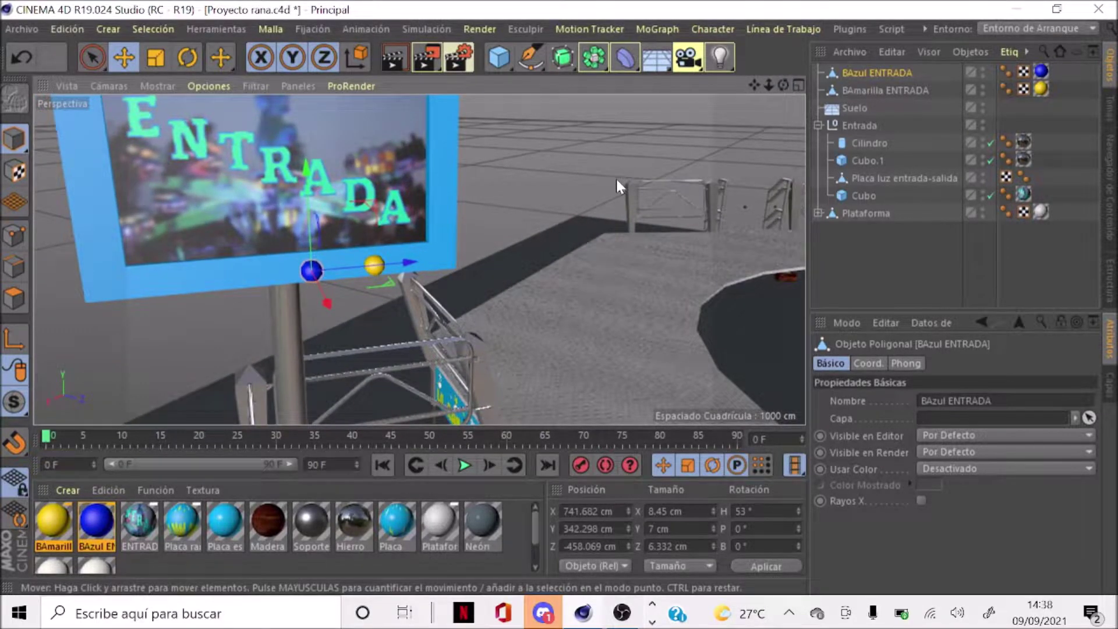
scroll(278, 289, up, 3)
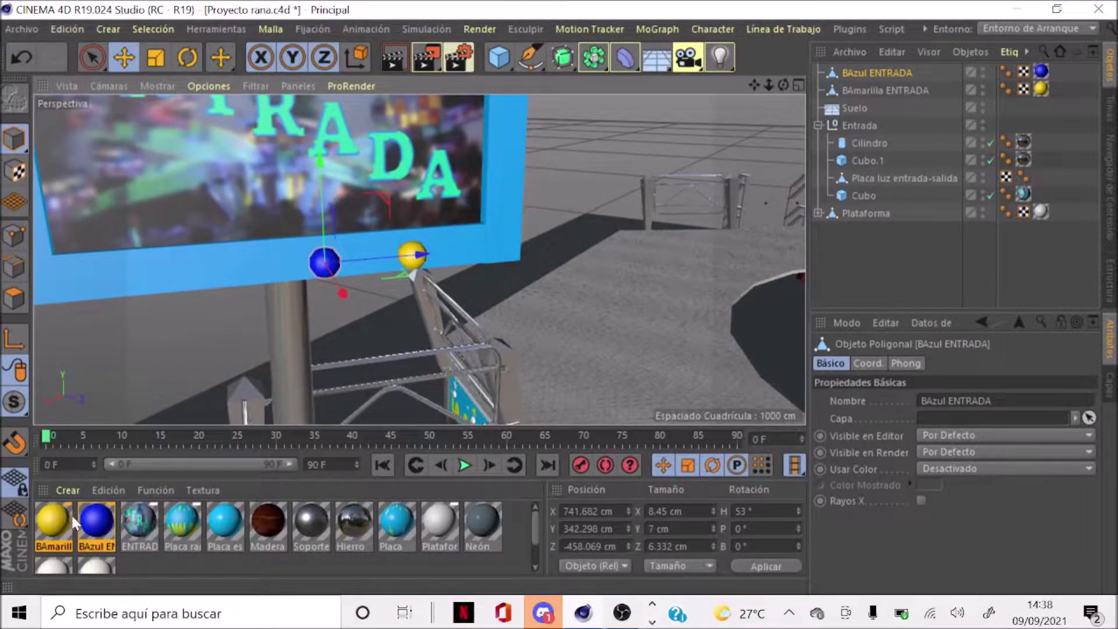
scroll(425, 296, down, 2)
scroll(426, 298, down, 2)
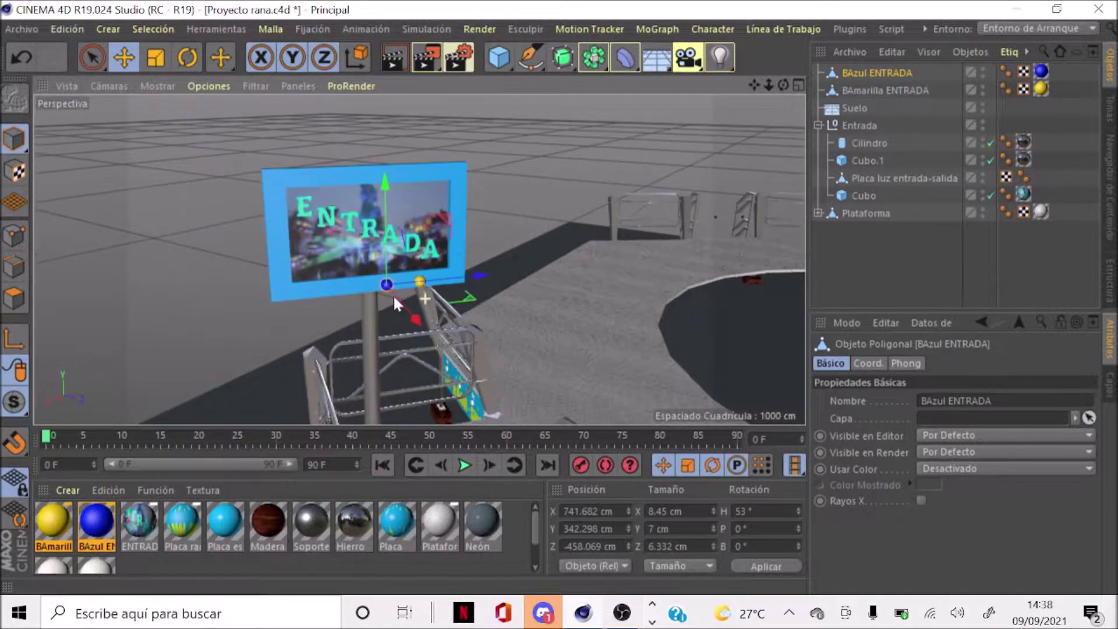
scroll(400, 289, up, 2)
scroll(399, 286, up, 1)
scroll(399, 285, up, 2)
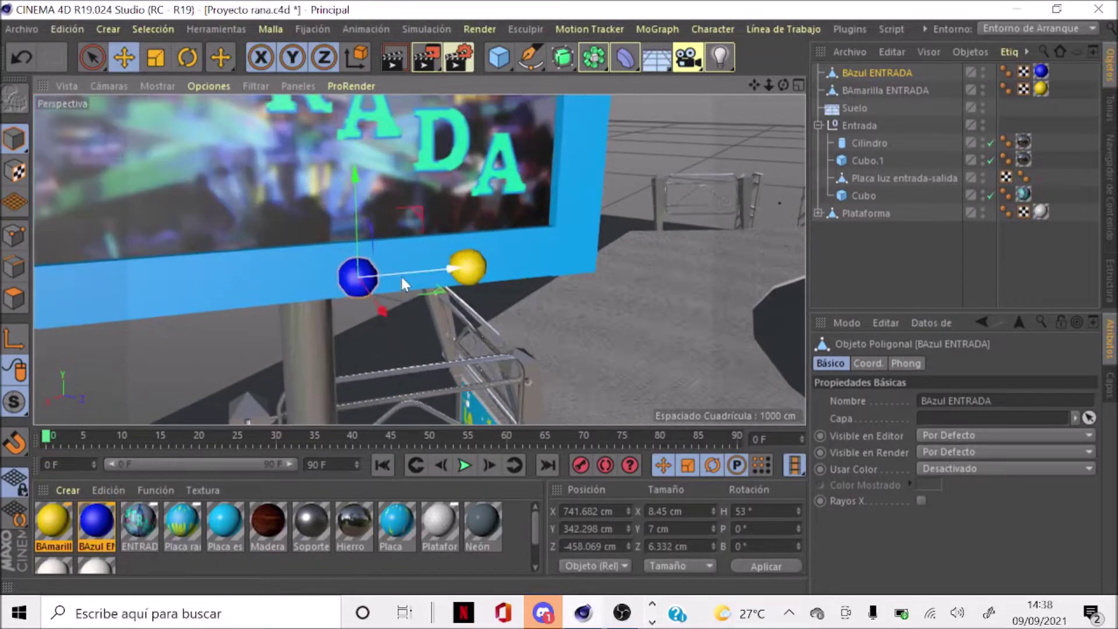
mouse_move(401, 274)
mouse_down()
mouse_move(625, 232)
mouse_move(632, 240)
mouse_up()
click(471, 261)
scroll(473, 258, up, 2)
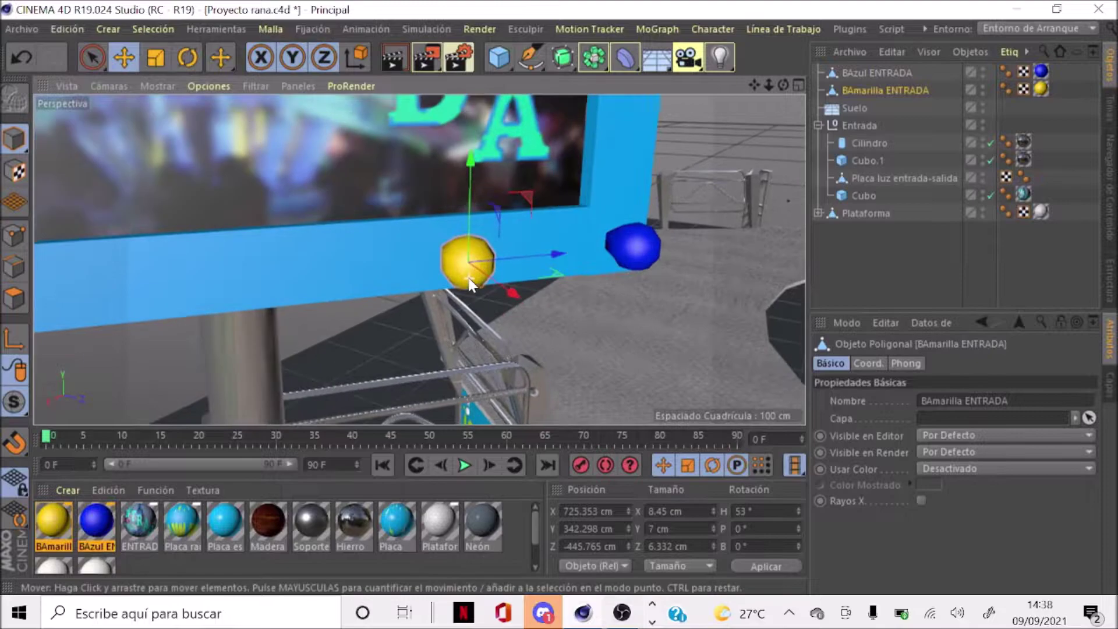
click(618, 251)
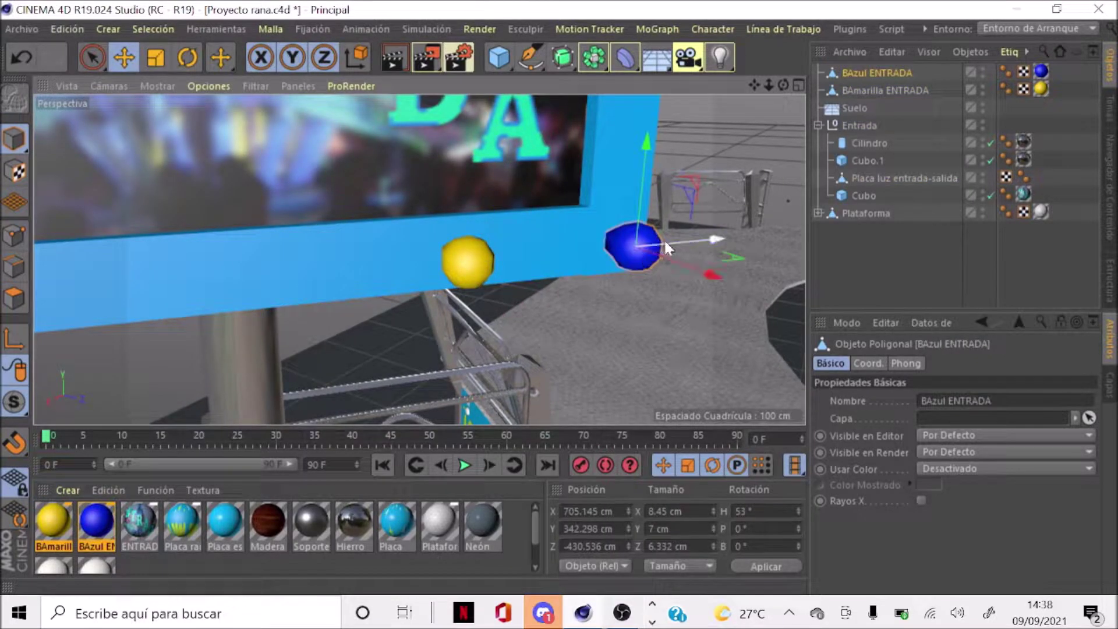
drag(664, 239, 718, 240)
Lower the yellow BAmarilla ENTRADA bulb slightly along Y
click(468, 261)
alt+drag(247, 294, 547, 257)
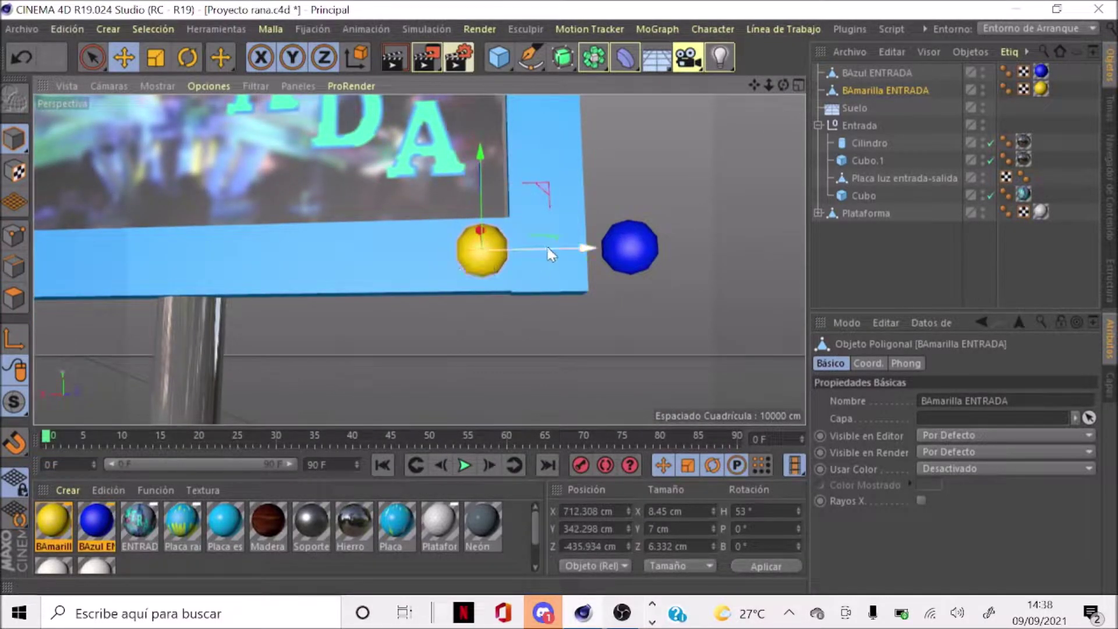
drag(782, 86, 532, 233)
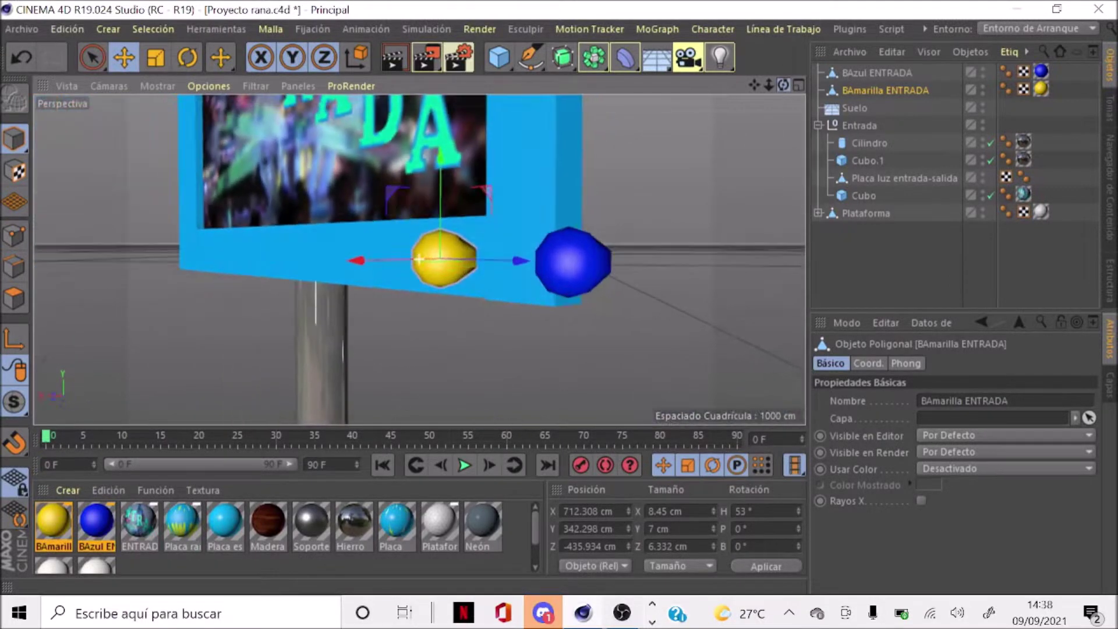
scroll(458, 250, up, 2)
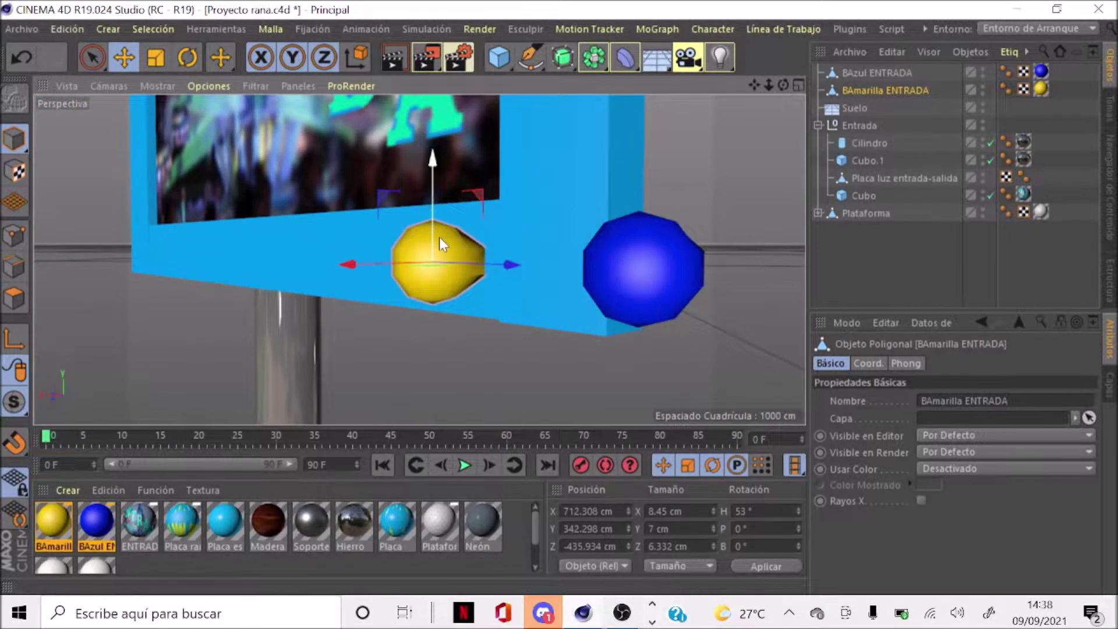
drag(439, 236, 442, 239)
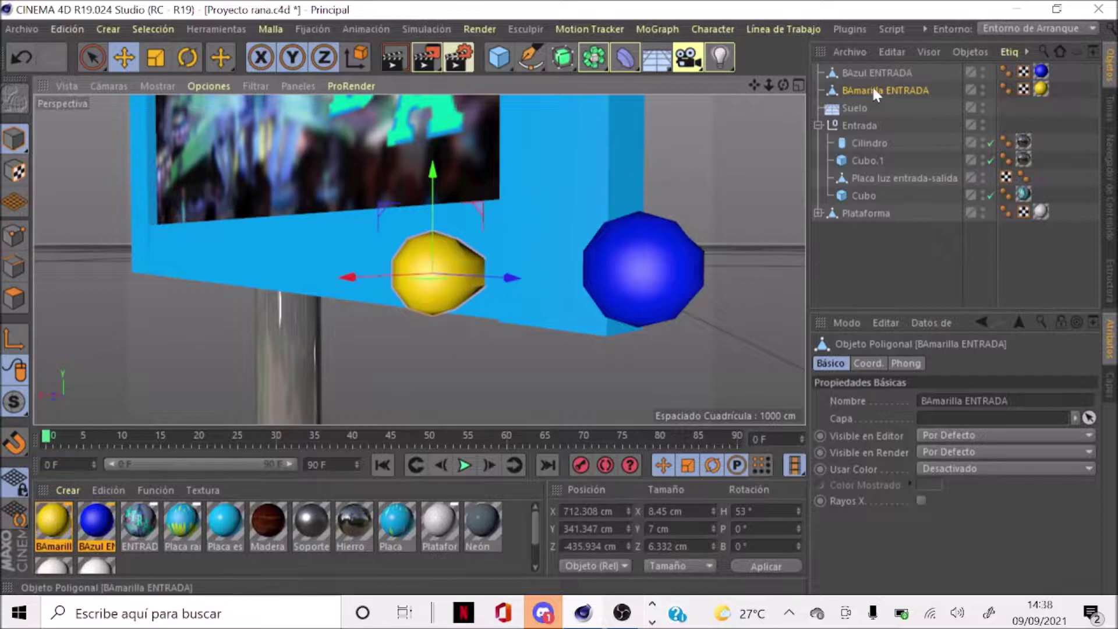
drag(783, 86, 773, 101)
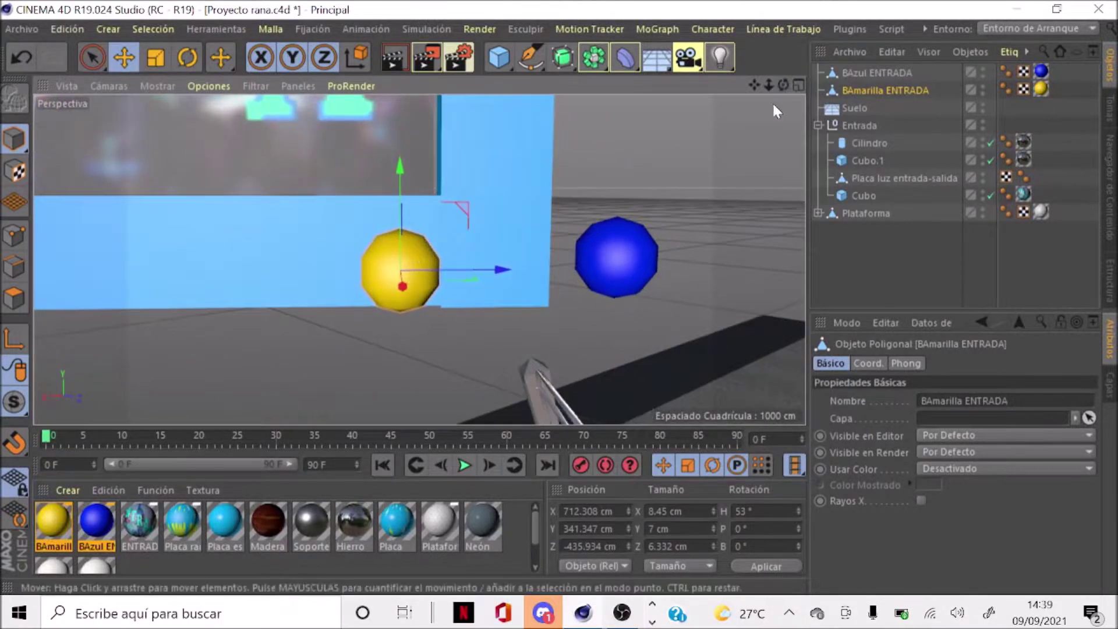
Copy the yellow bulb to its left, then duplicate the pair further left along the frame
ctrl+drag(502, 271, 399, 273)
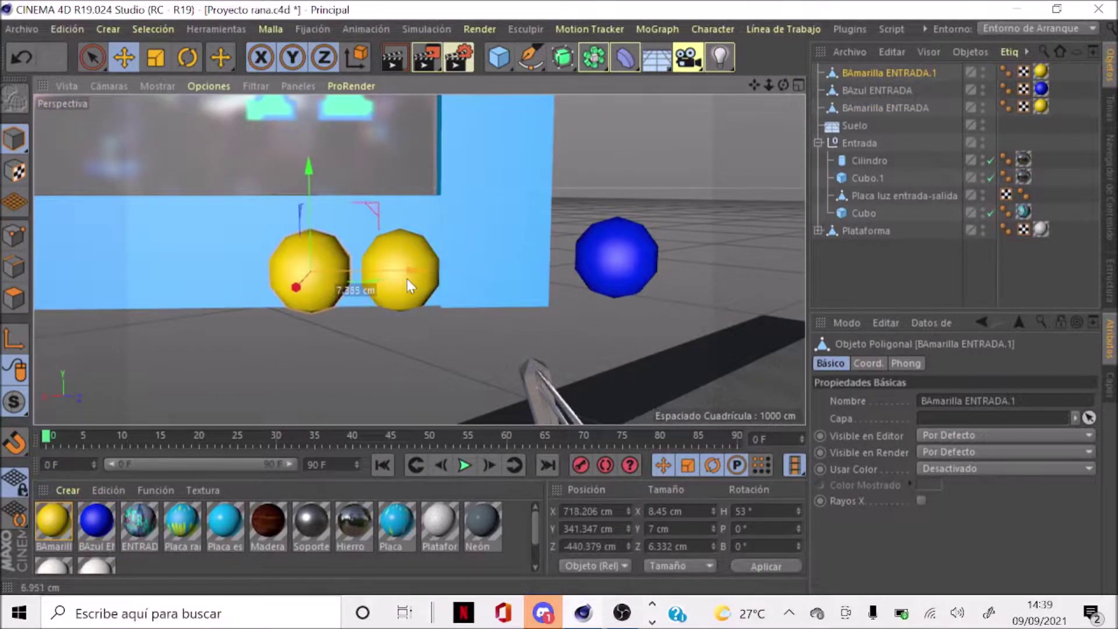
drag(303, 247, 295, 217)
scroll(523, 244, down, 2)
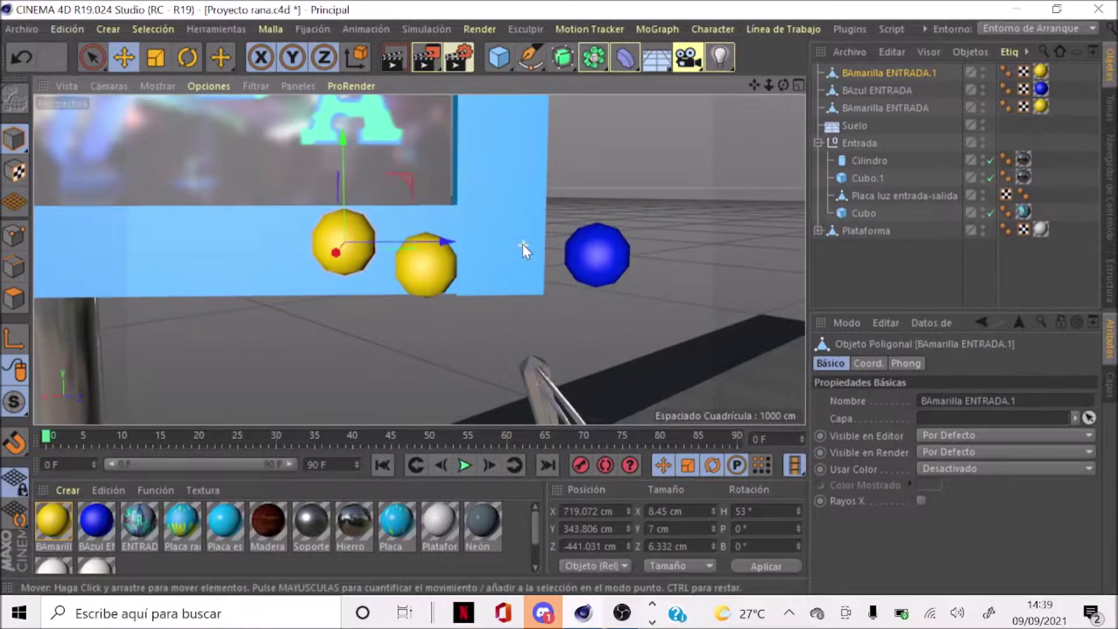
scroll(523, 243, down, 3)
scroll(516, 269, up, 2)
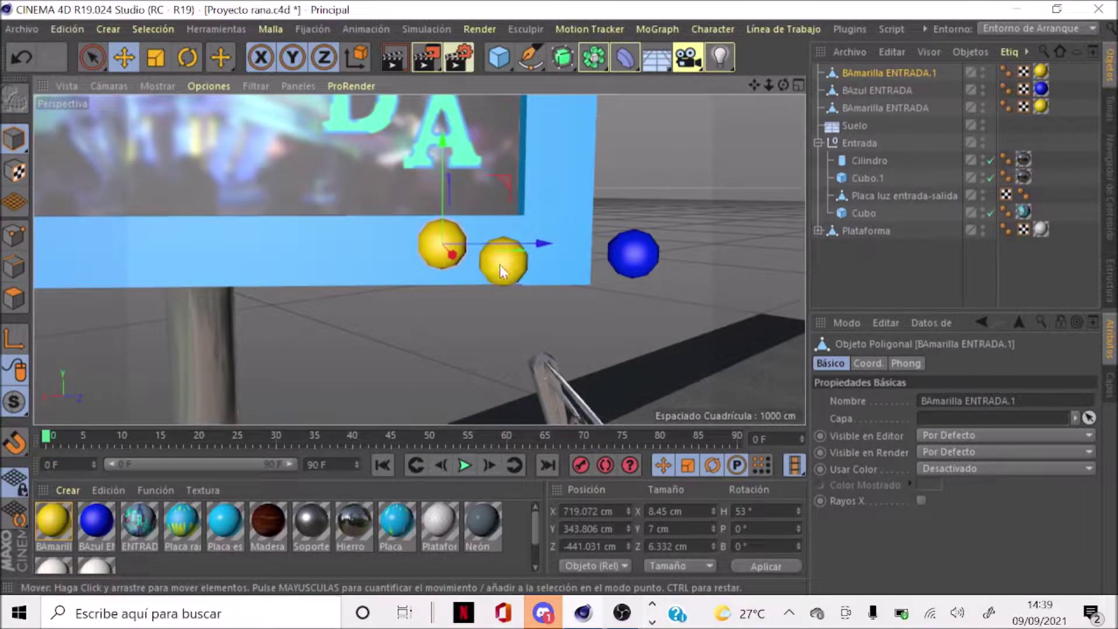
shift+click(500, 264)
key(ctrl+c)
key(ctrl+v)
drag(563, 257, 439, 253)
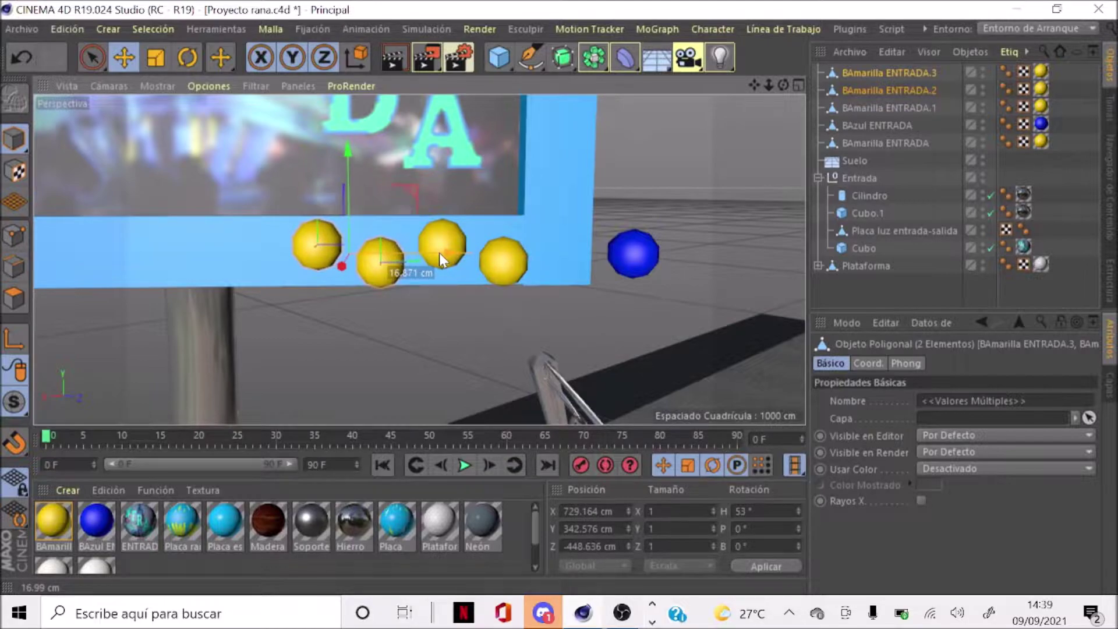
Select the four yellow bulbs and Ctrl-drag copies left to extend the bottom row
scroll(648, 295, down, 3)
scroll(552, 309, down, 3)
scroll(546, 312, down, 3)
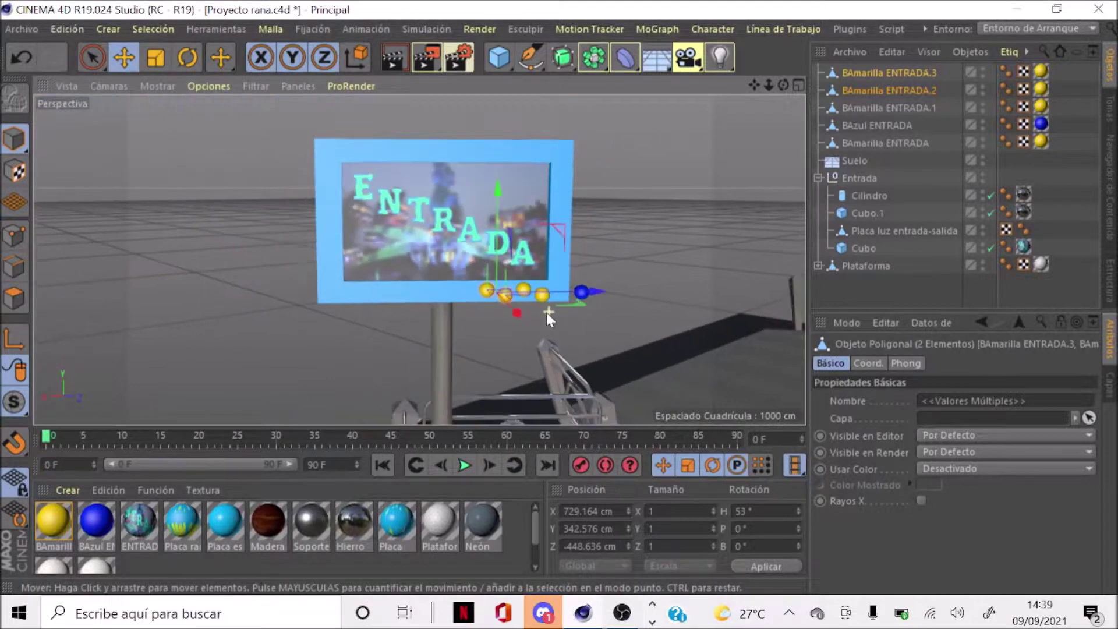
scroll(524, 308, up, 2)
scroll(568, 305, up, 3)
click(605, 283)
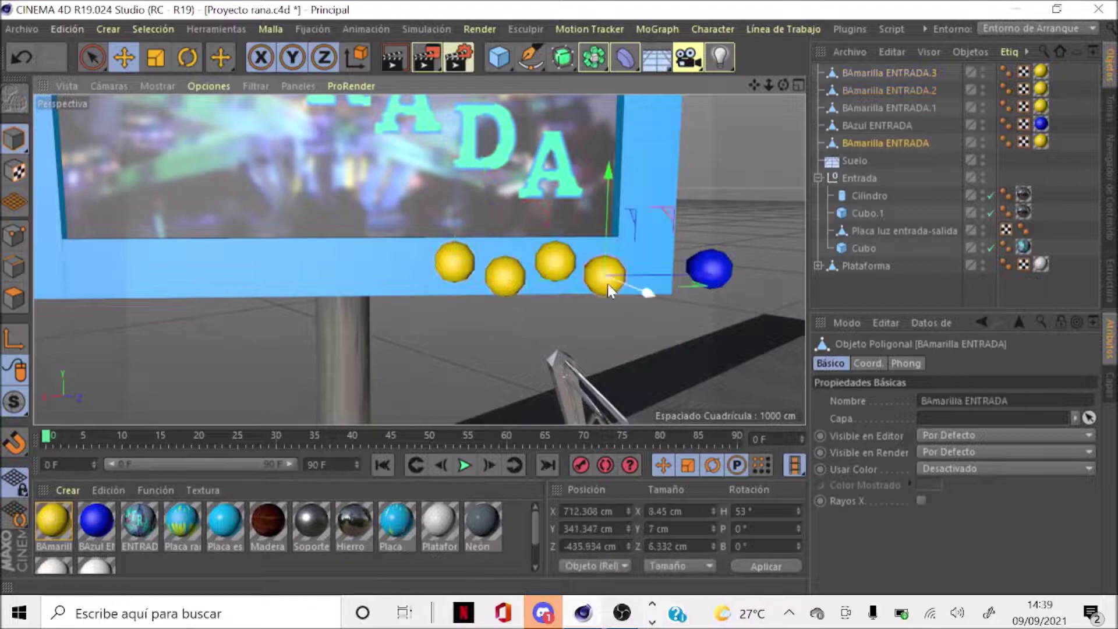
shift+click(555, 263)
shift+click(504, 276)
shift+click(455, 263)
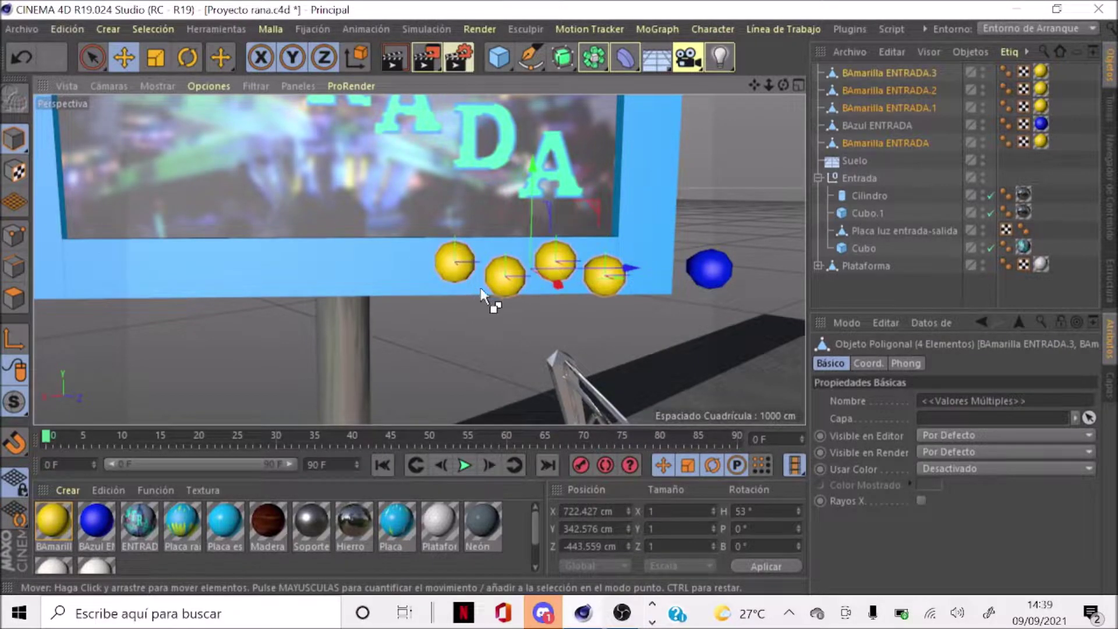
ctrl+drag(481, 287, 417, 288)
Move the blue bulb to the left end of the bulb row
scroll(589, 272, down, 5)
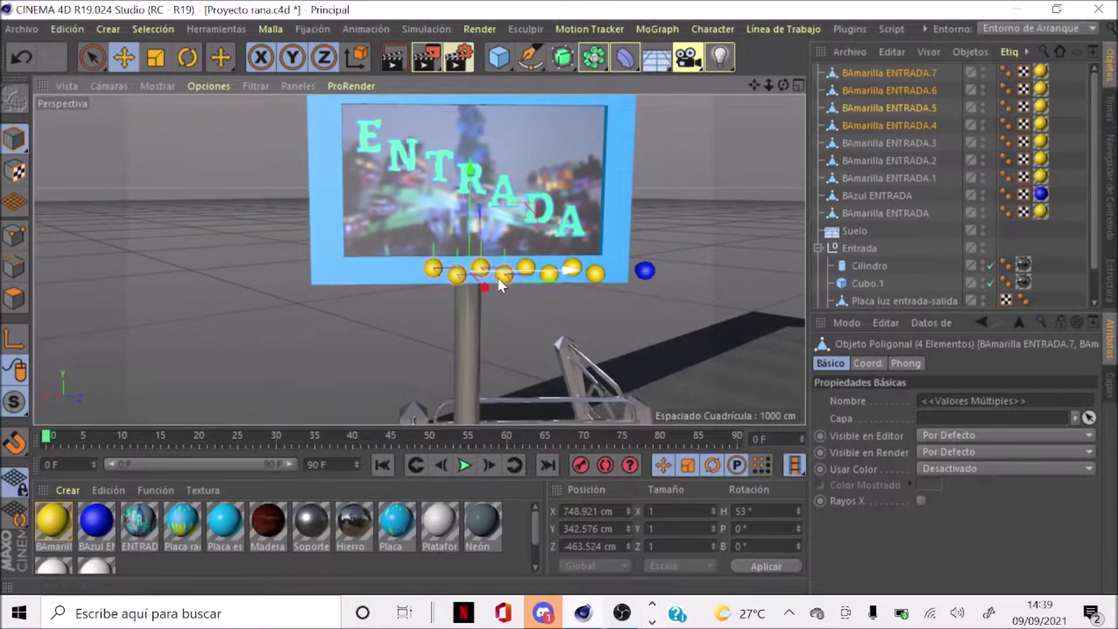
scroll(498, 278, up, 4)
click(773, 258)
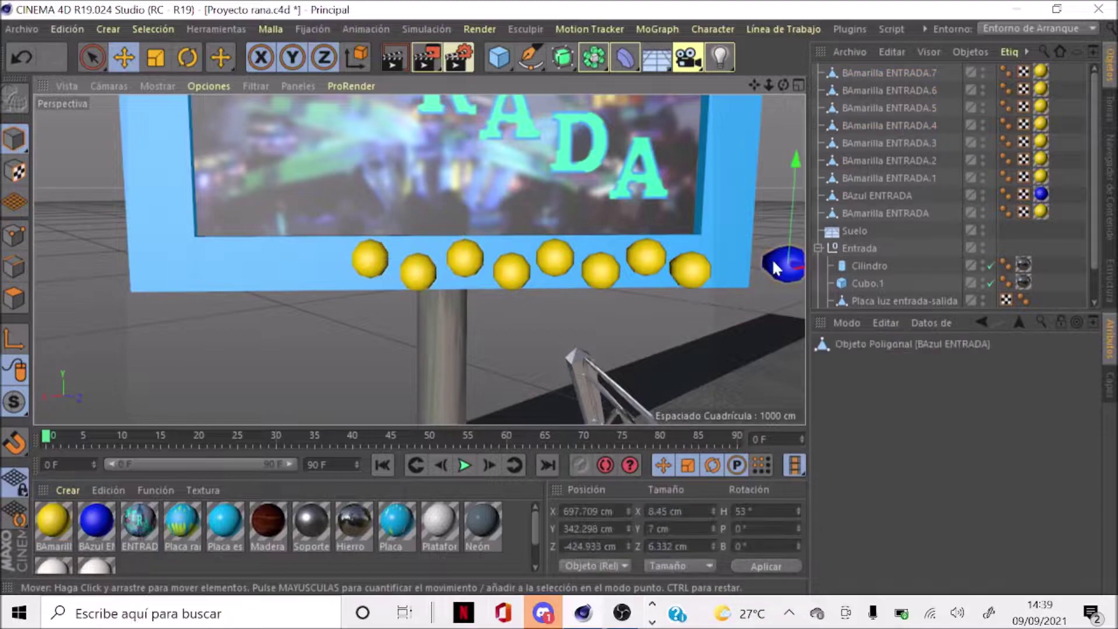
scroll(512, 274, down, 2)
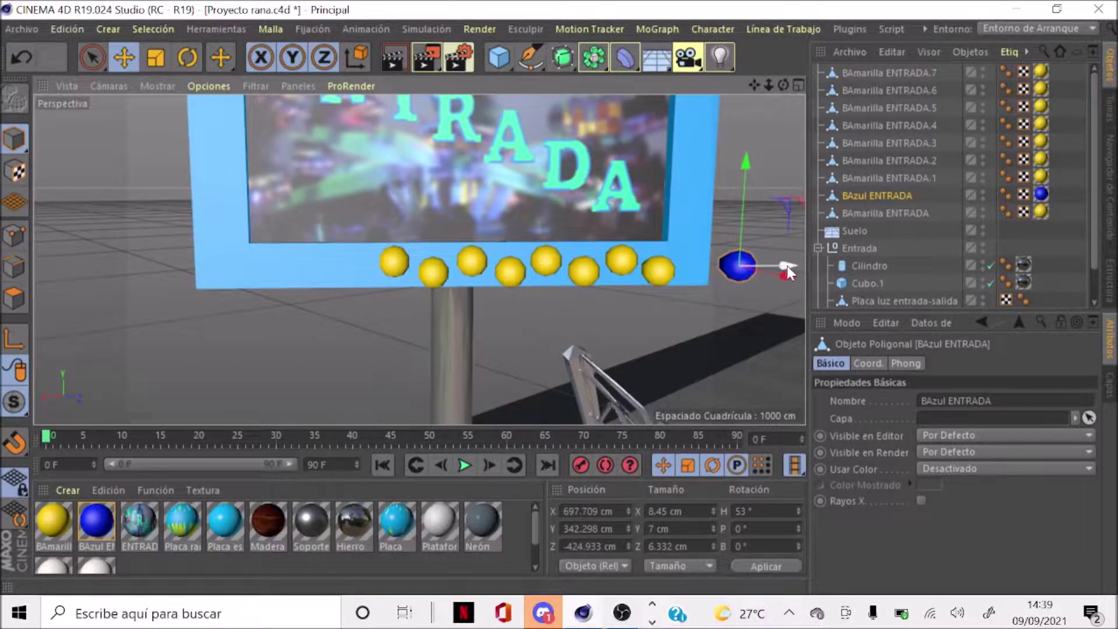
drag(788, 271, 401, 298)
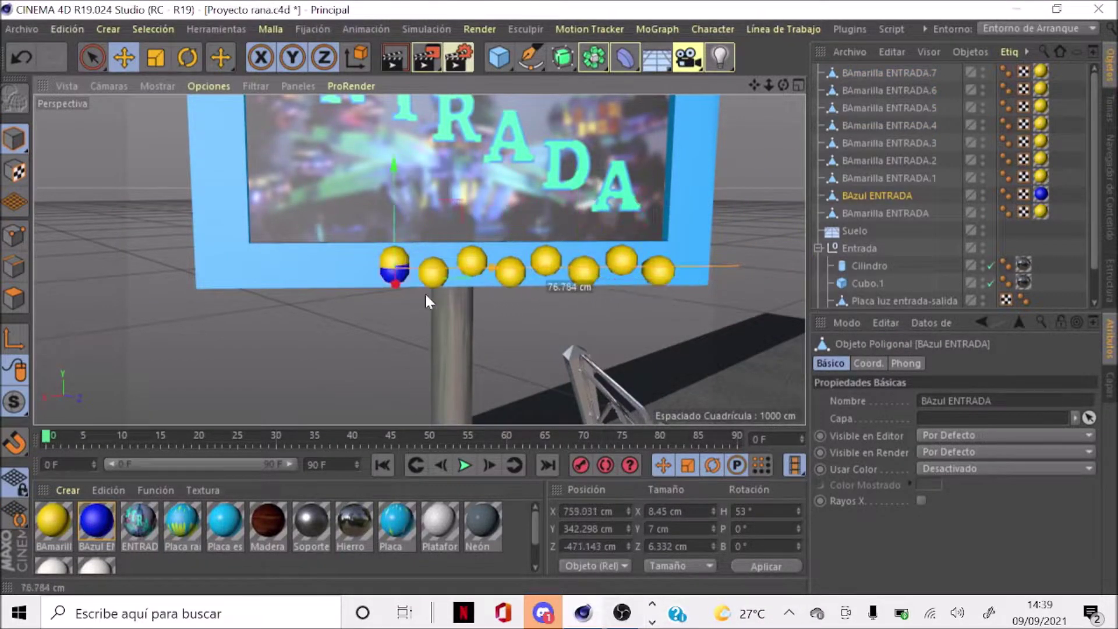
Nudge the blue bulb down into line at the row's end and view the whole ENTRADA sign
scroll(399, 298, up, 3)
scroll(374, 282, up, 2)
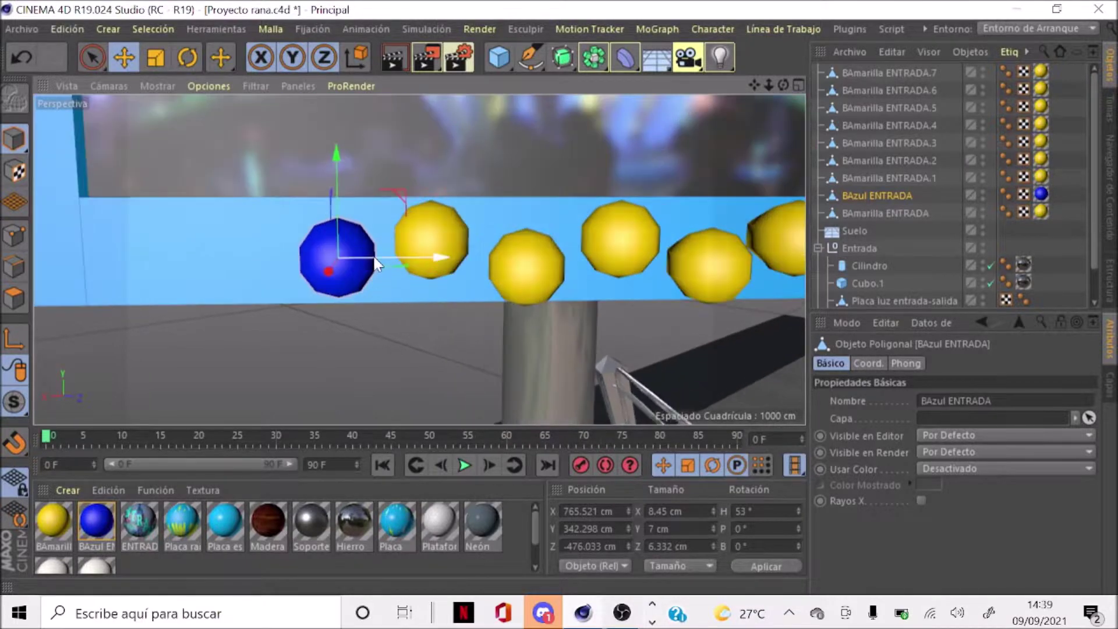
drag(378, 260, 382, 264)
drag(347, 222, 348, 223)
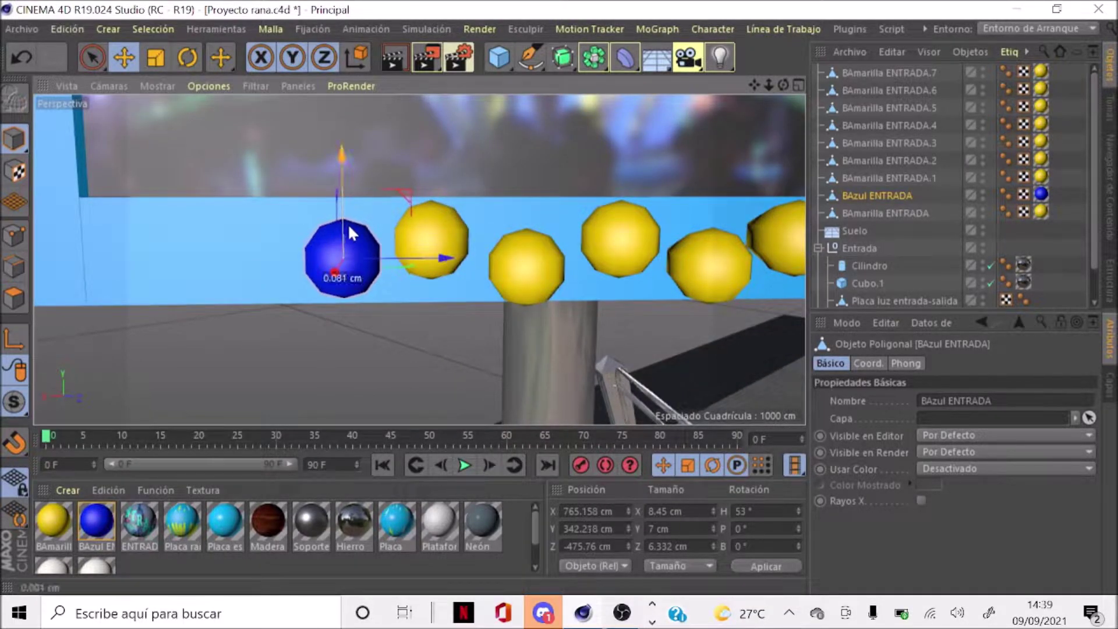
drag(784, 85, 730, 90)
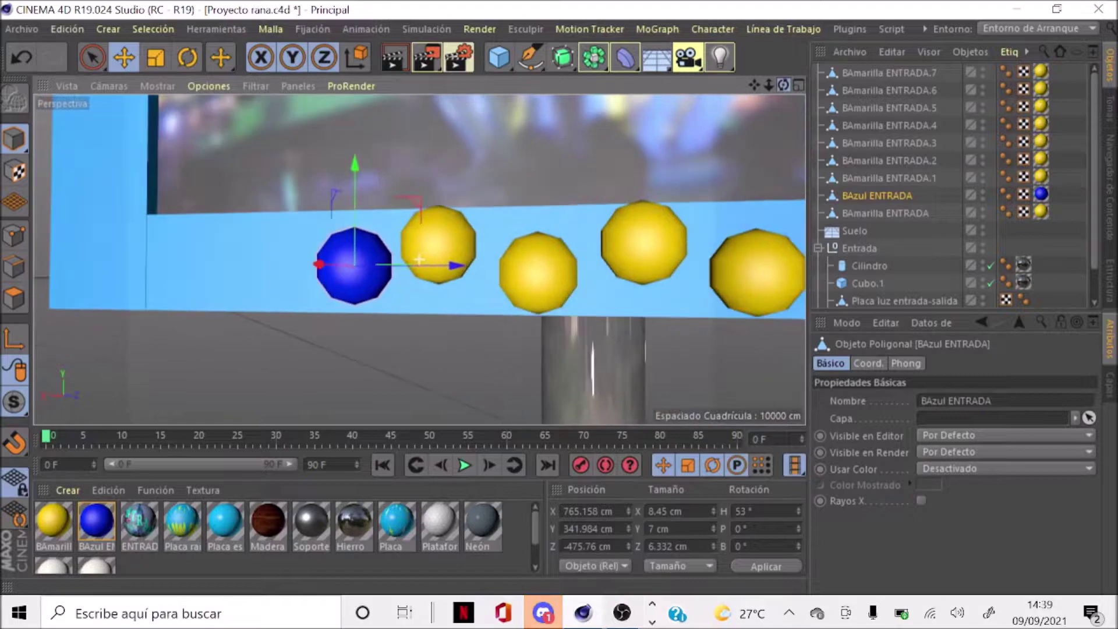
drag(379, 237, 392, 243)
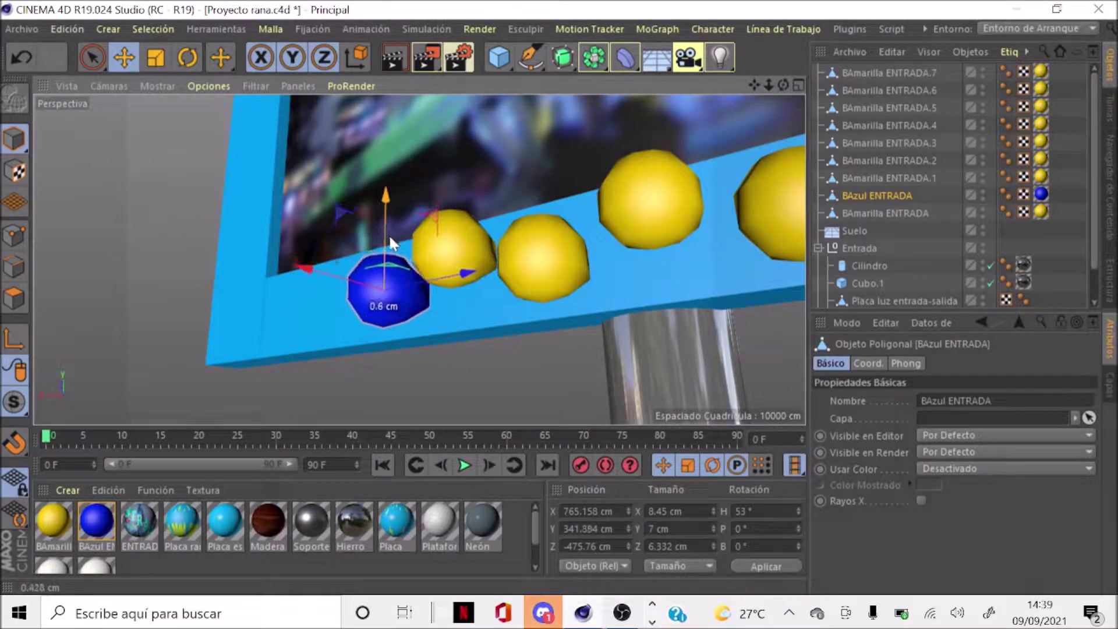
scroll(438, 333, down, 5)
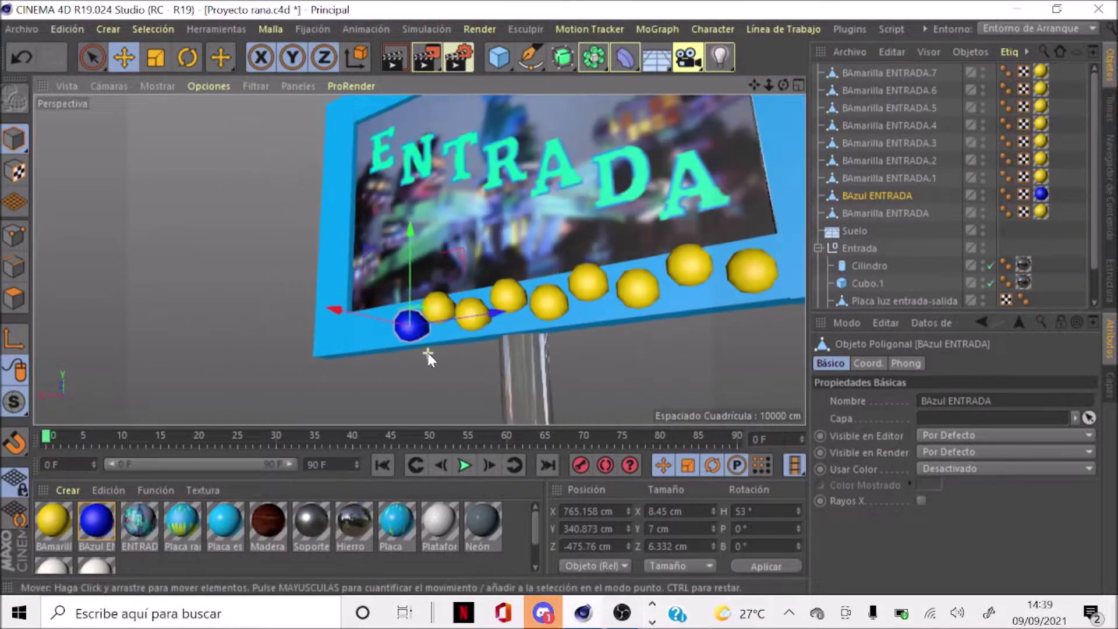
alt+drag(429, 351, 482, 317)
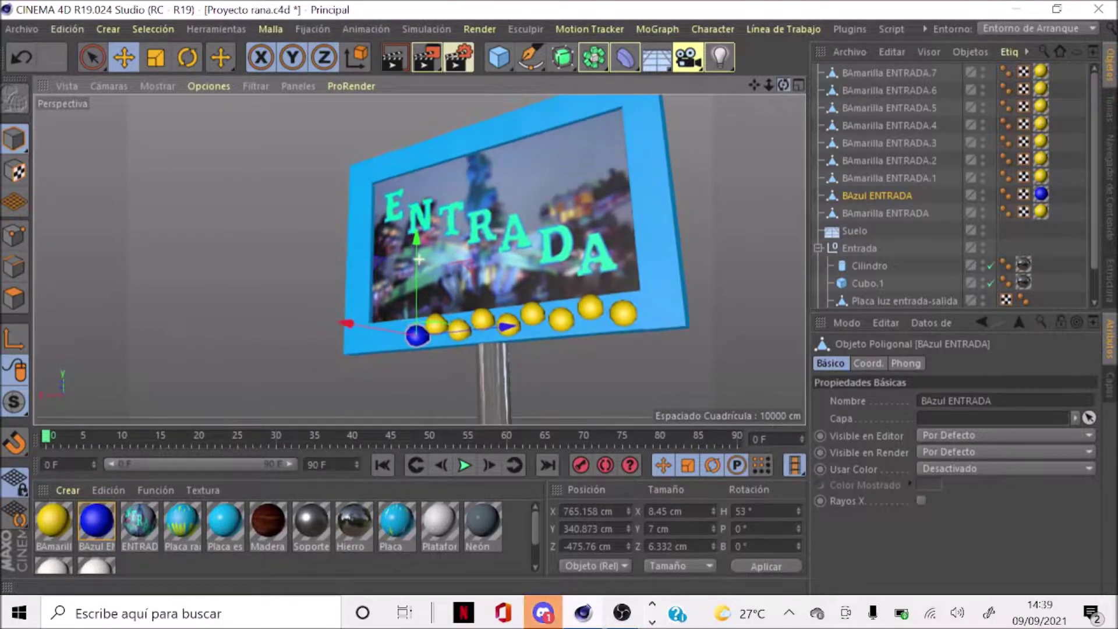
drag(783, 86, 782, 81)
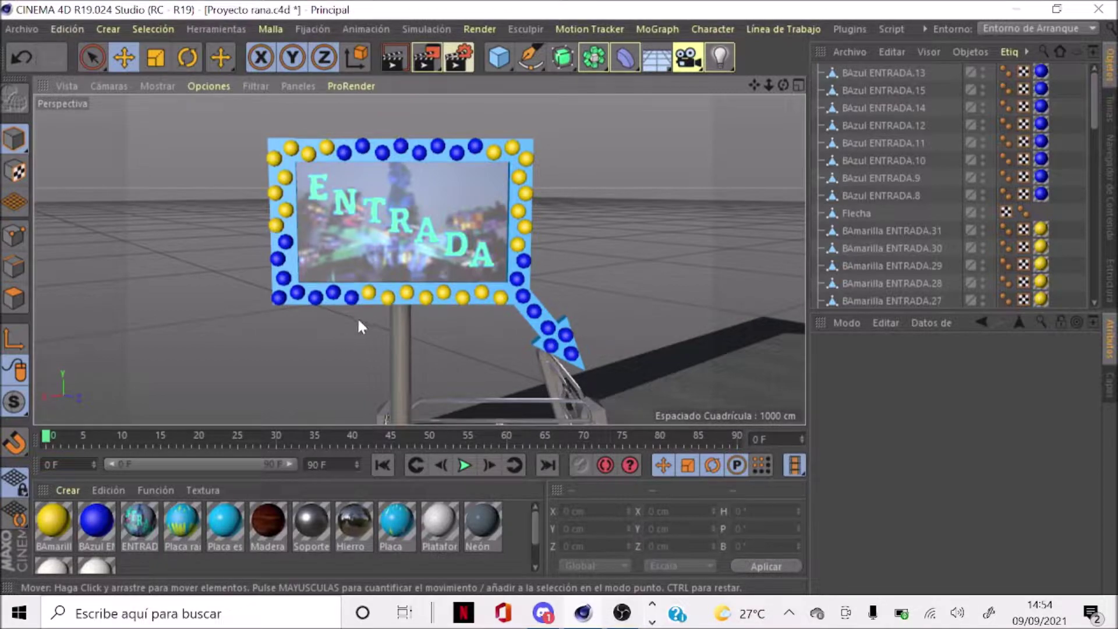
scroll(525, 279, up, 2)
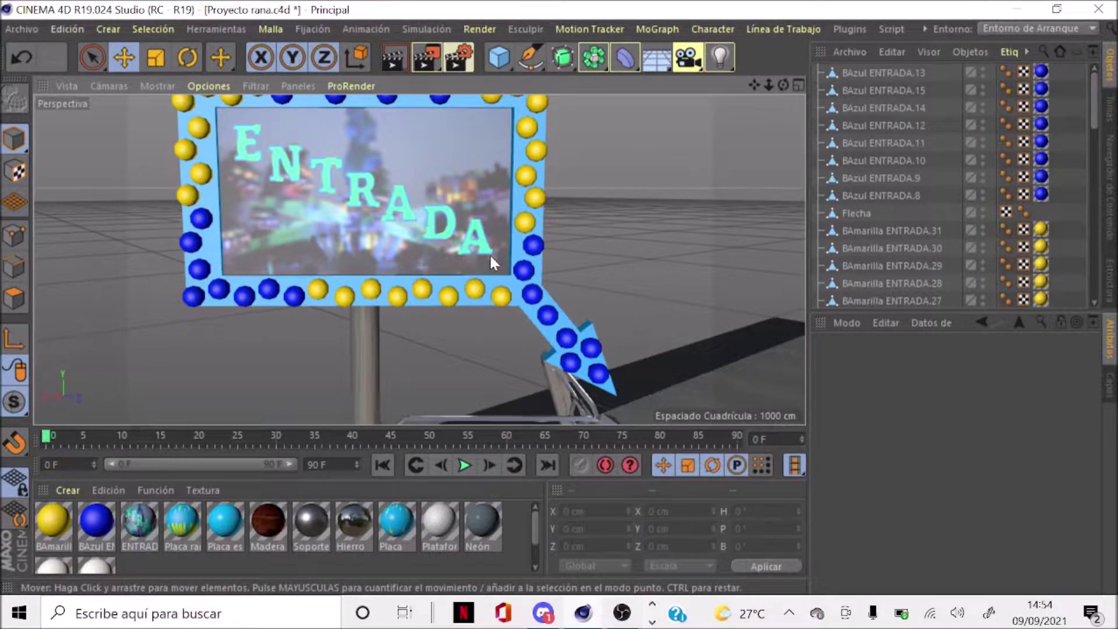
scroll(367, 227, down, 4)
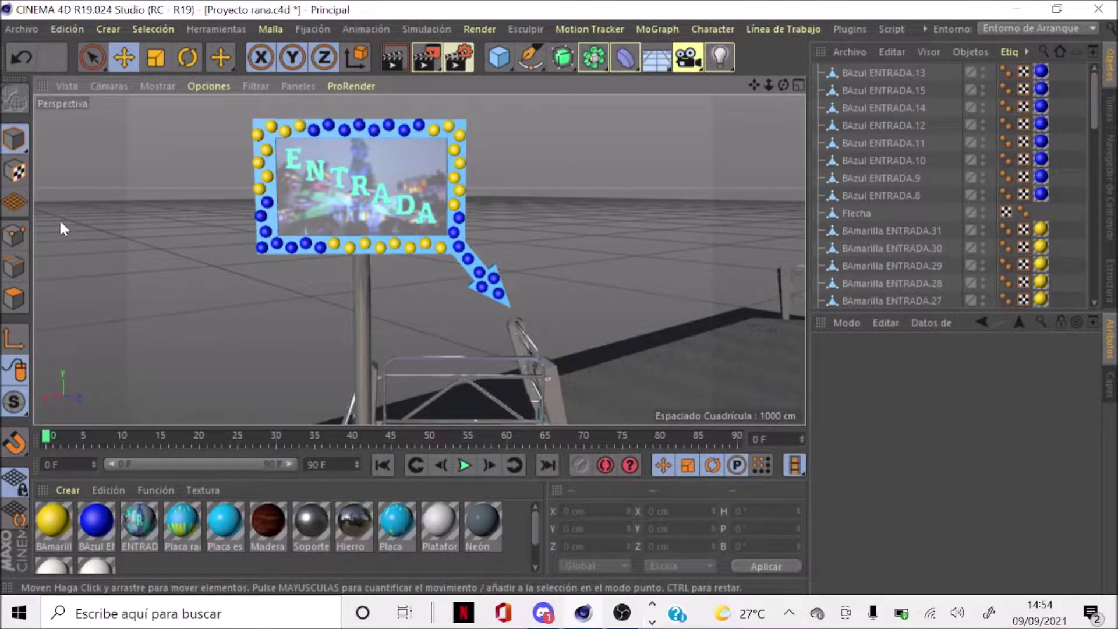
alt+drag(192, 184, 483, 323)
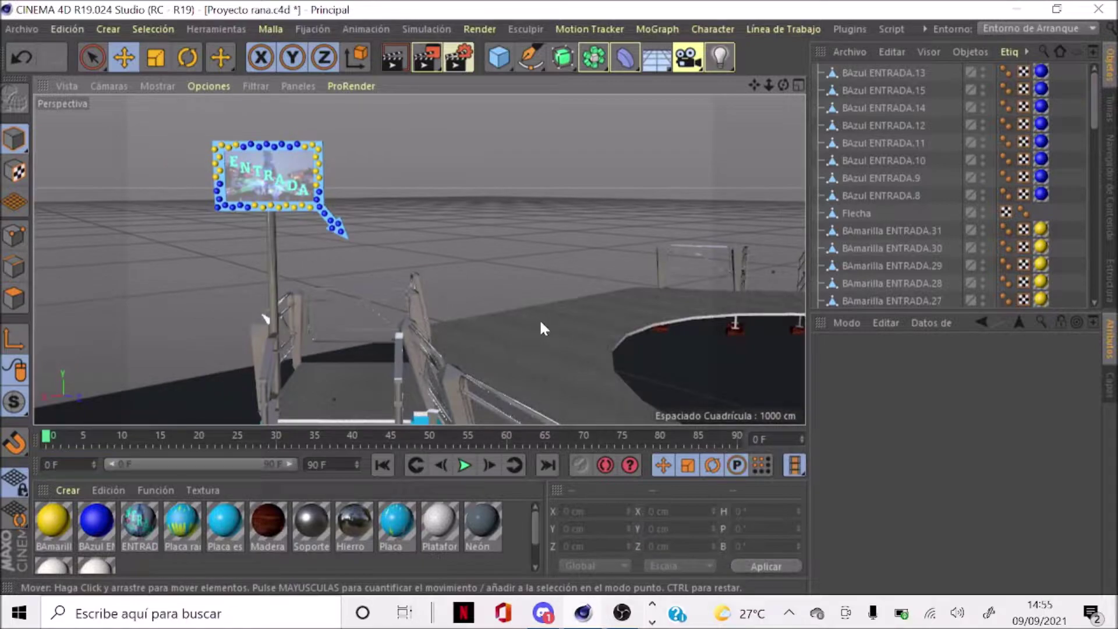
mouse_move(311, 174)
alt+right_down()
mouse_move(526, 284)
mouse_move(466, 226)
alt+right_up()
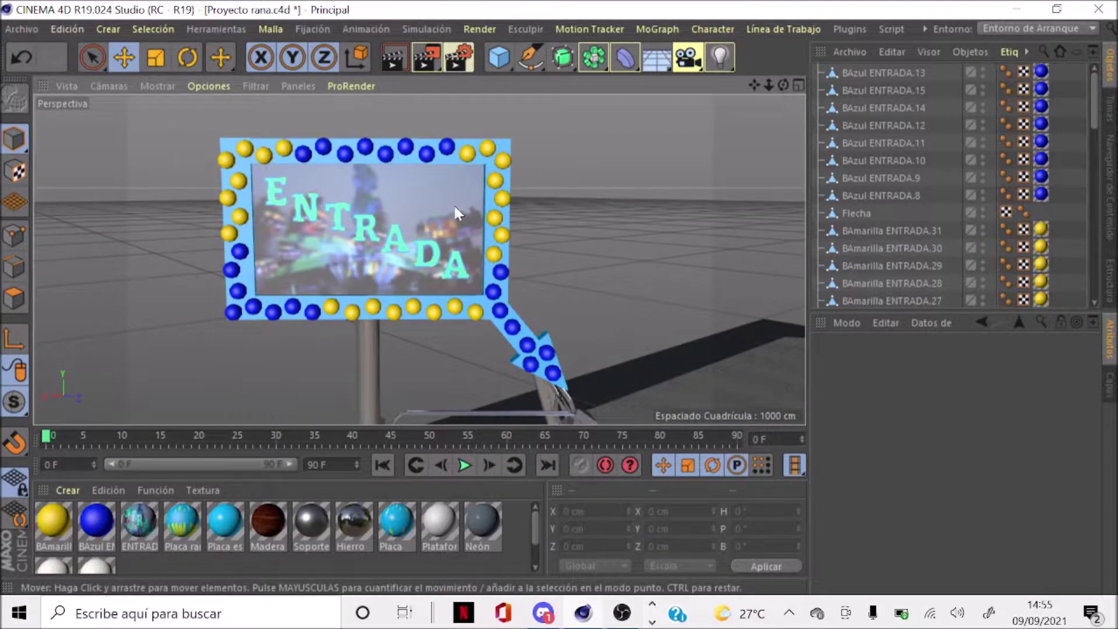
Enable Luminosidad on both the yellow and blue bulb materials
shift+click(95, 522)
double_click(57, 525)
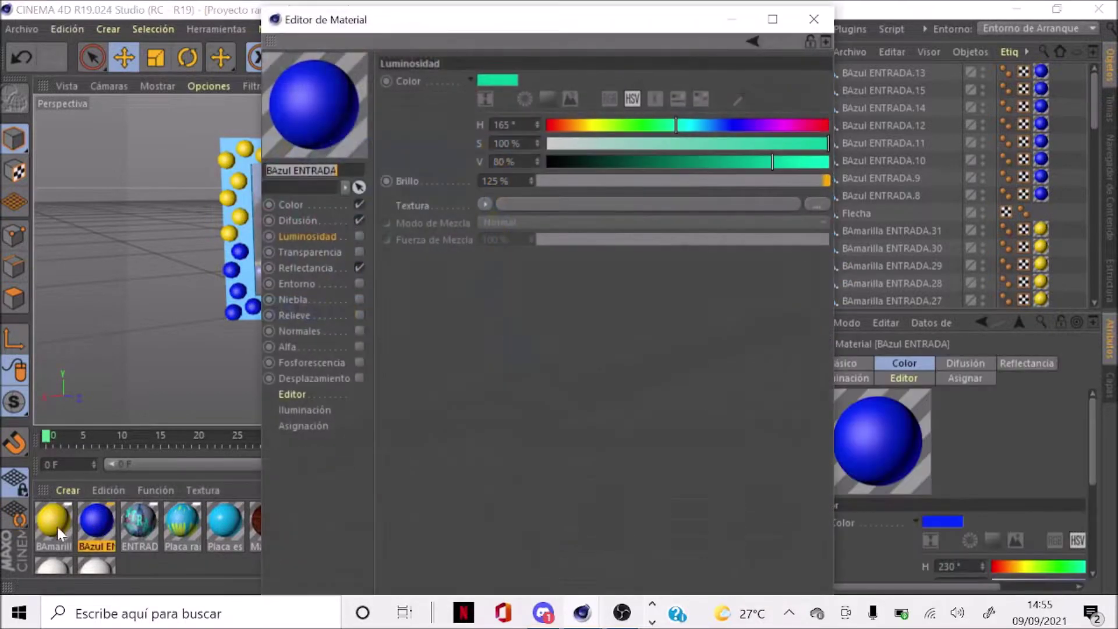
click(359, 236)
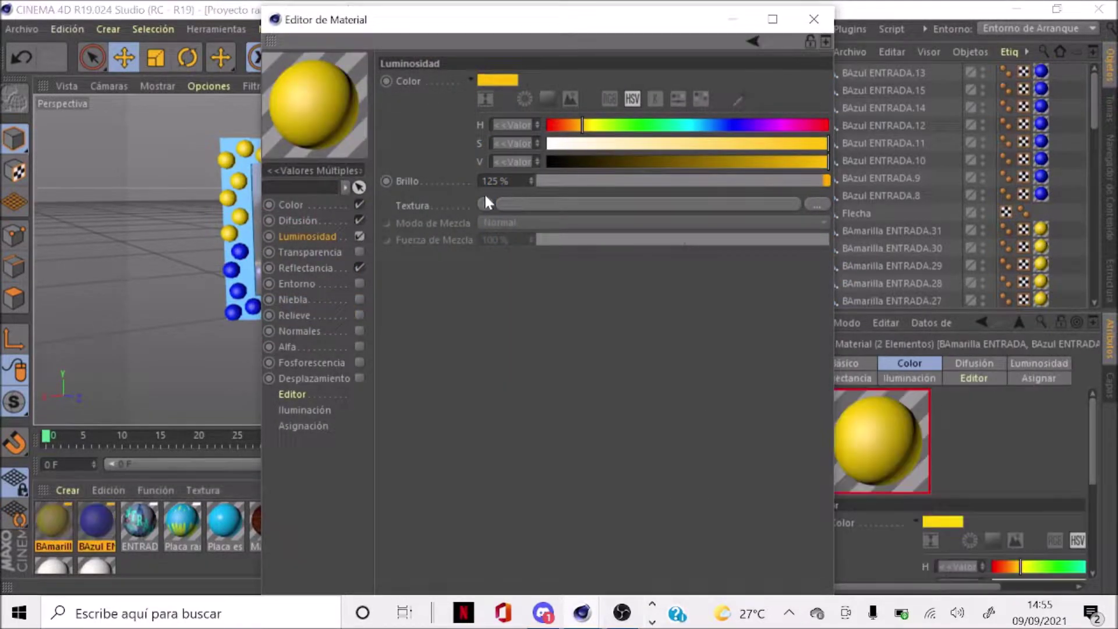
click(814, 19)
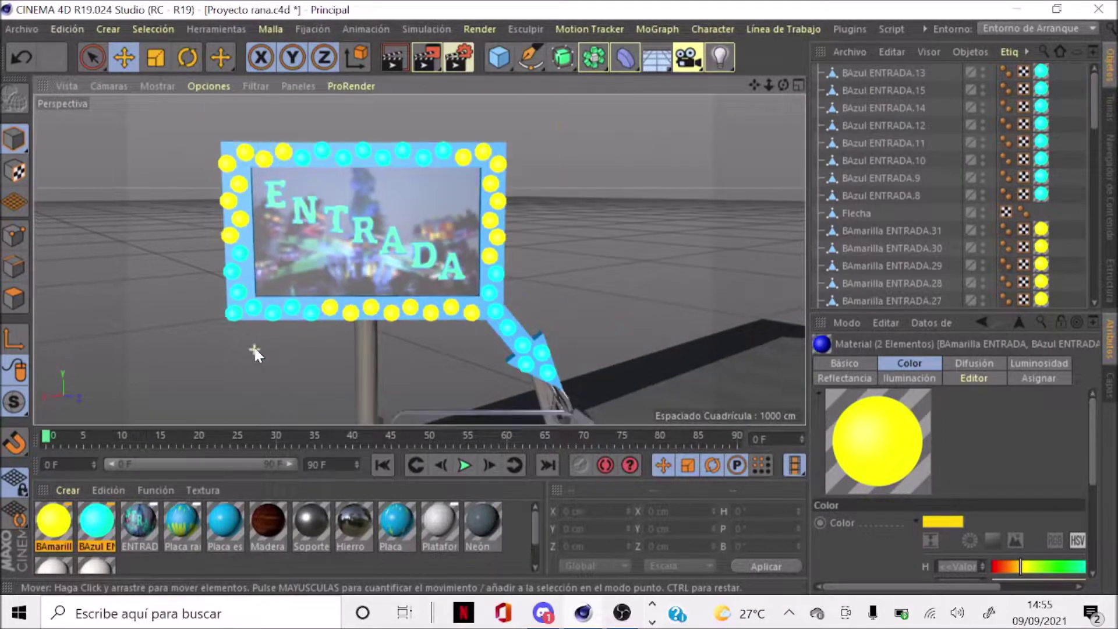
Render a Ctrl+R preview of the glowing sign and return to the viewport
key(ctrl+r)
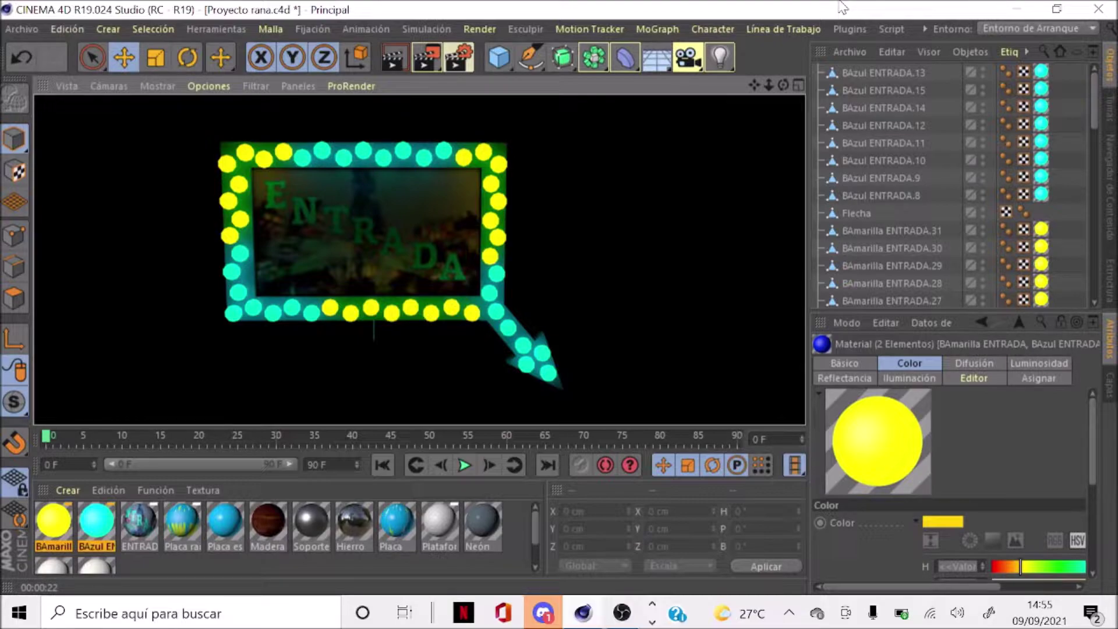
click(888, 114)
scroll(893, 176, down, 3)
scroll(893, 176, down, 3)
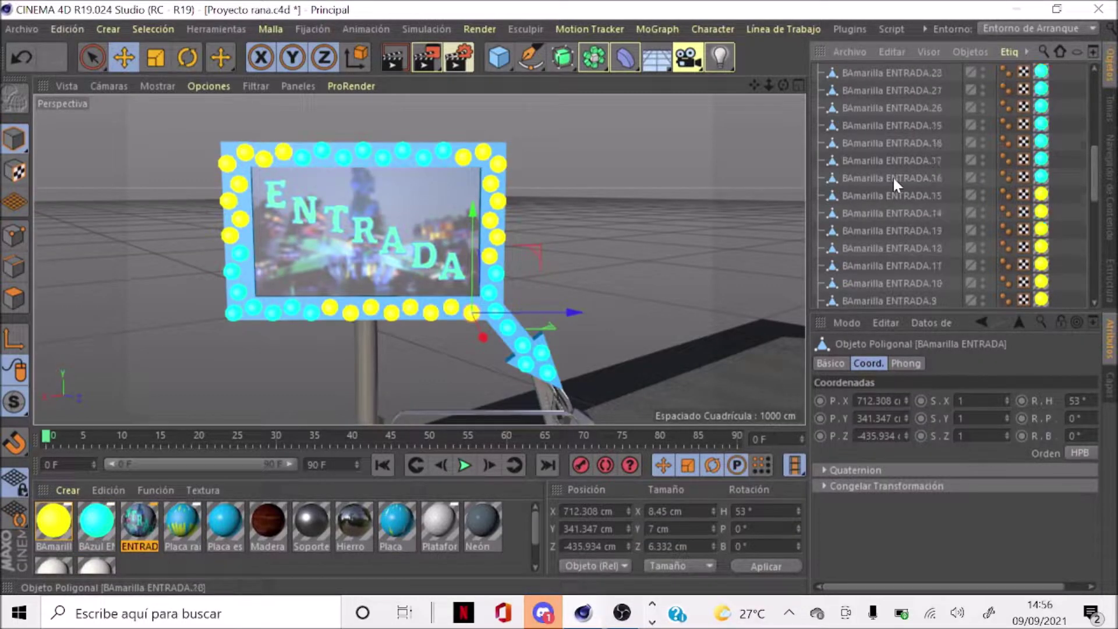
Select all 48 bulb objects in the Object Manager
scroll(846, 228, up, 4)
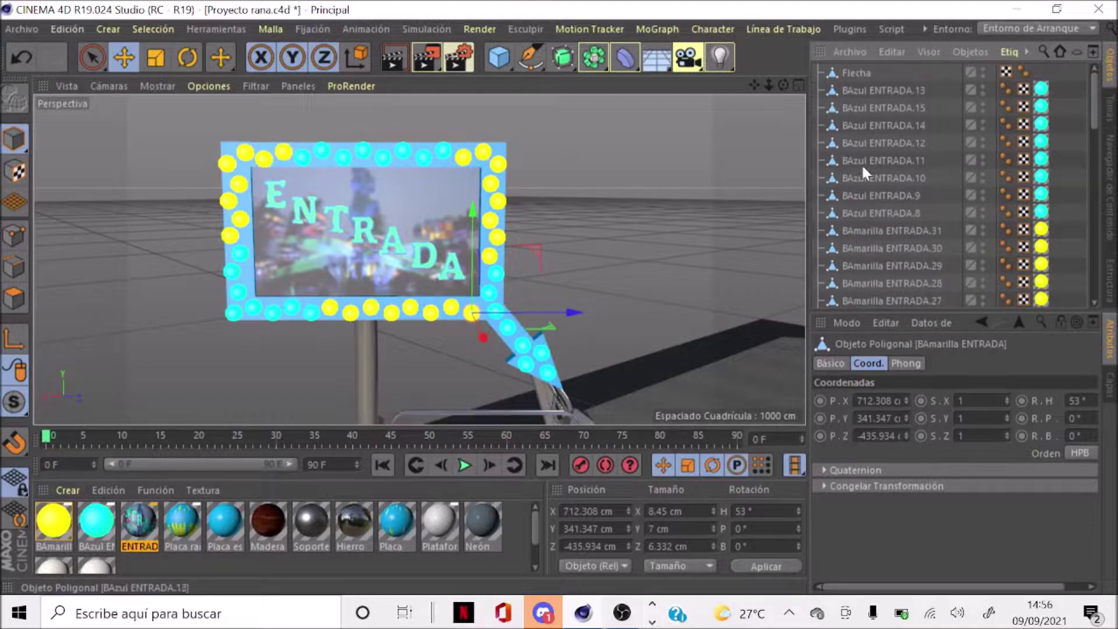
shift+click(882, 83)
scroll(875, 128, down, 5)
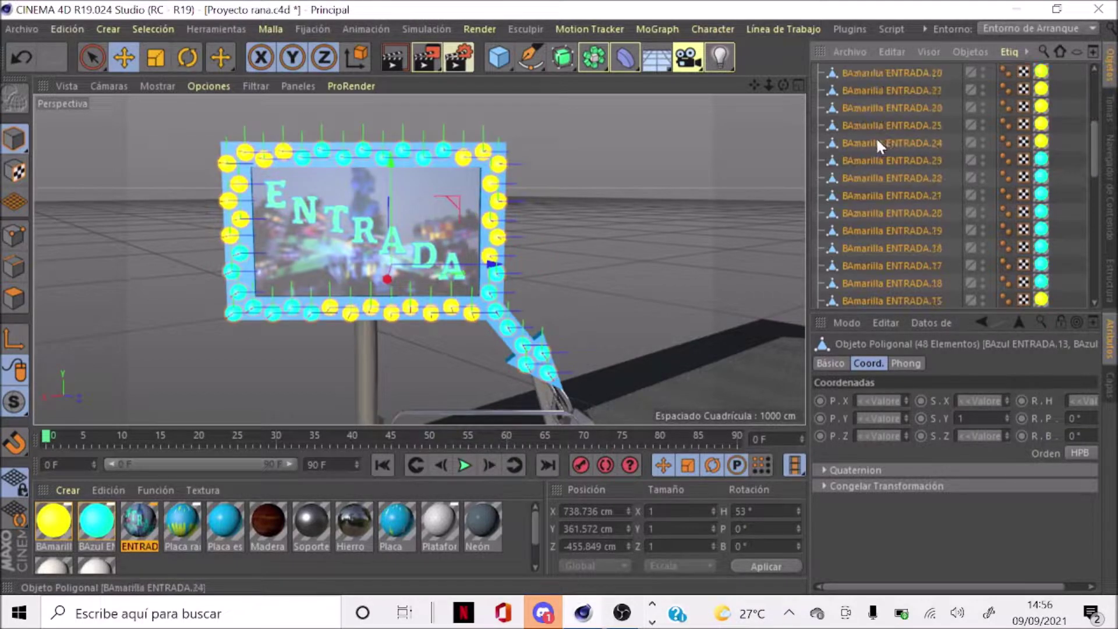
scroll(880, 152, down, 4)
click(881, 209)
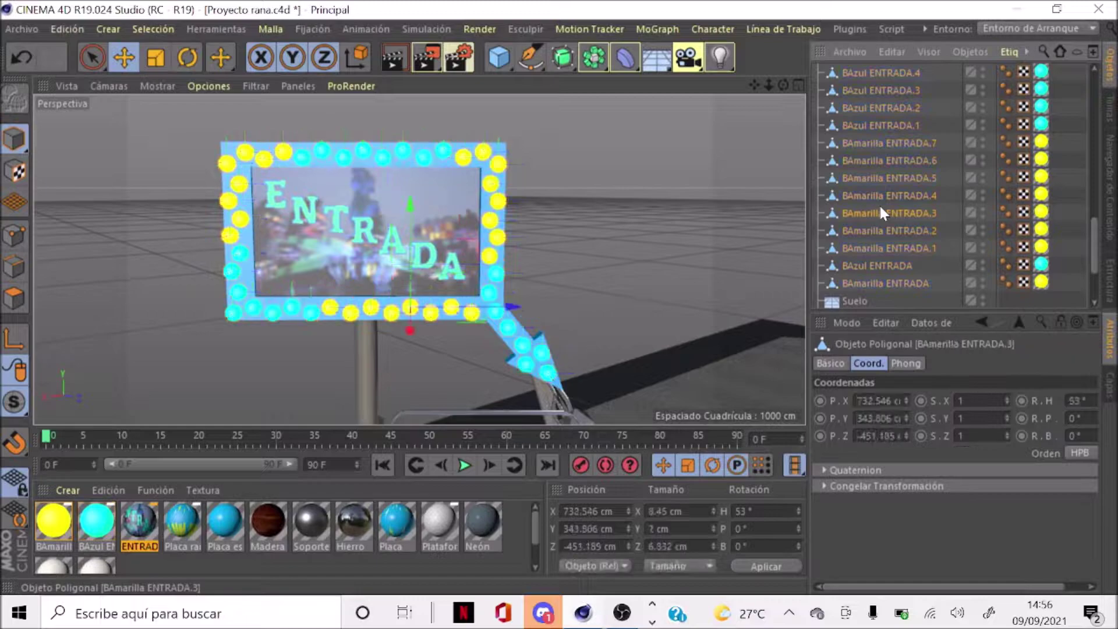
click(864, 175)
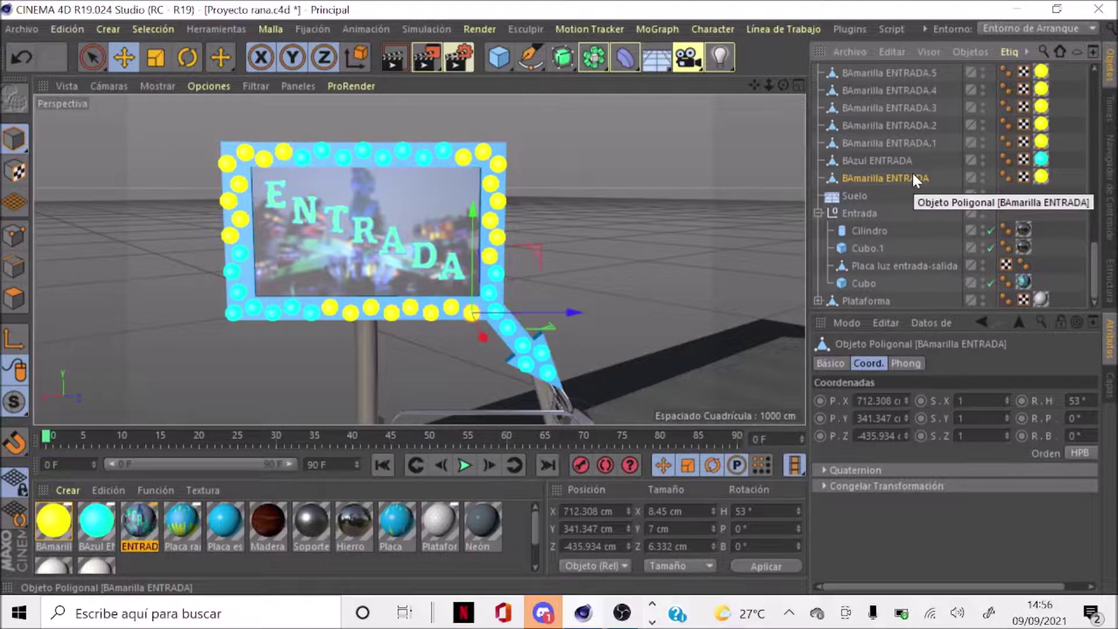
scroll(873, 155, up, 5)
scroll(873, 155, up, 3)
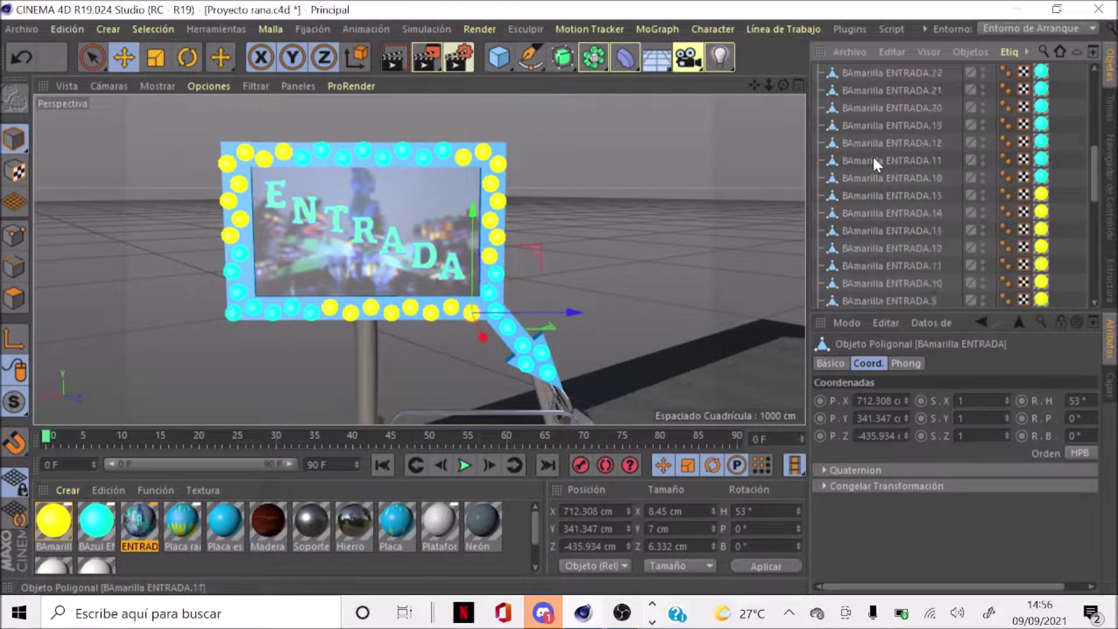
scroll(872, 155, up, 4)
scroll(872, 155, up, 2)
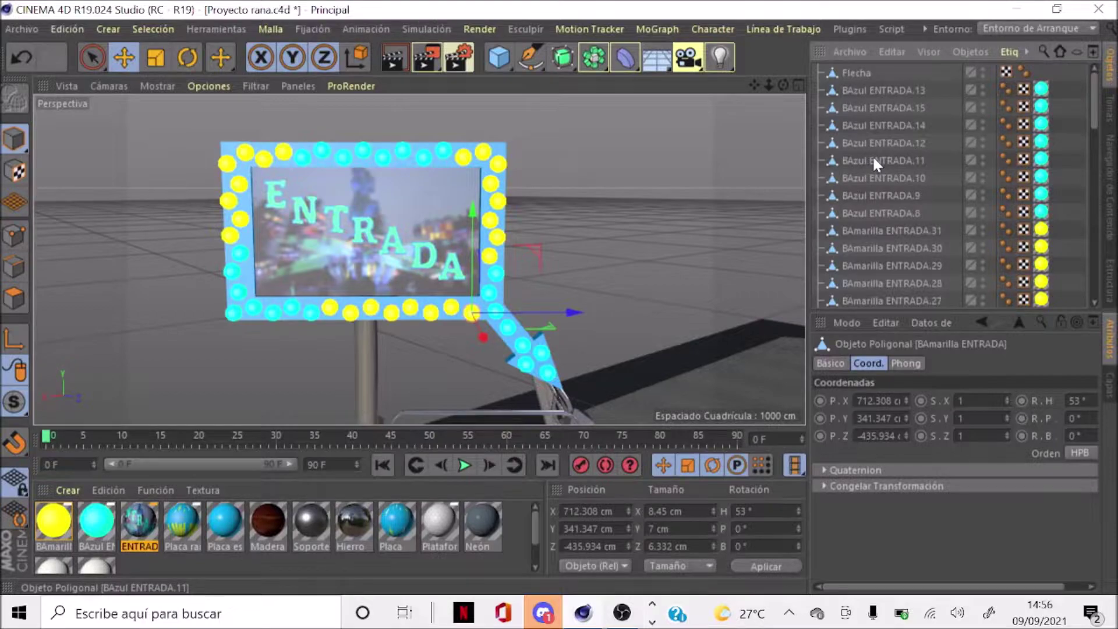
shift+click(877, 90)
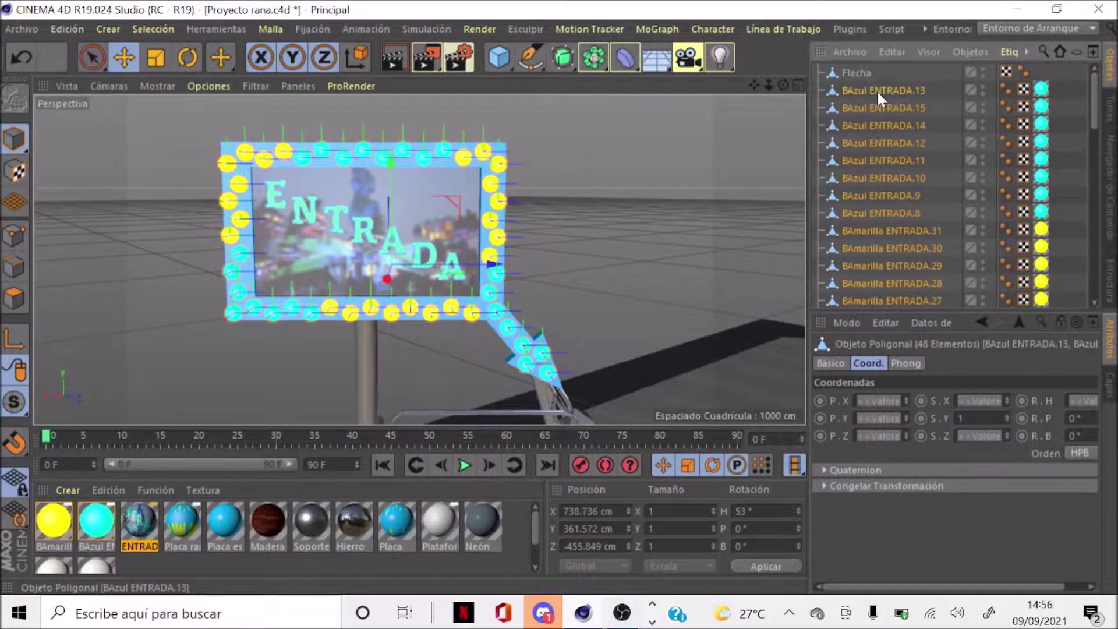
Group the selected bulbs under a null and name it Bombillas
right_click(877, 89)
click(729, 501)
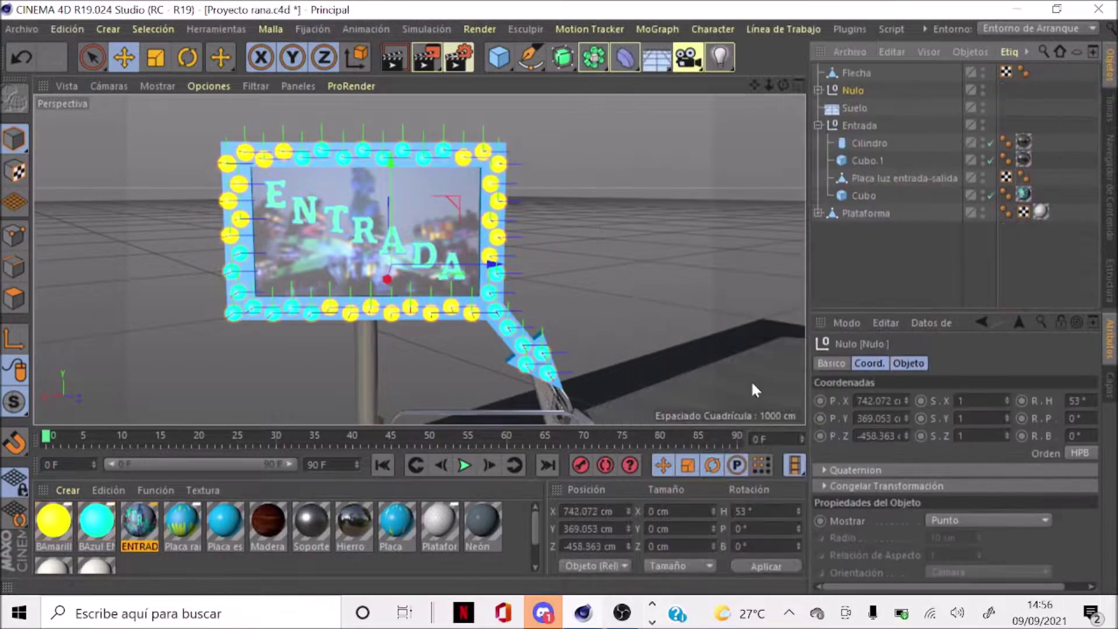
double_click(851, 91)
text(Bombi)
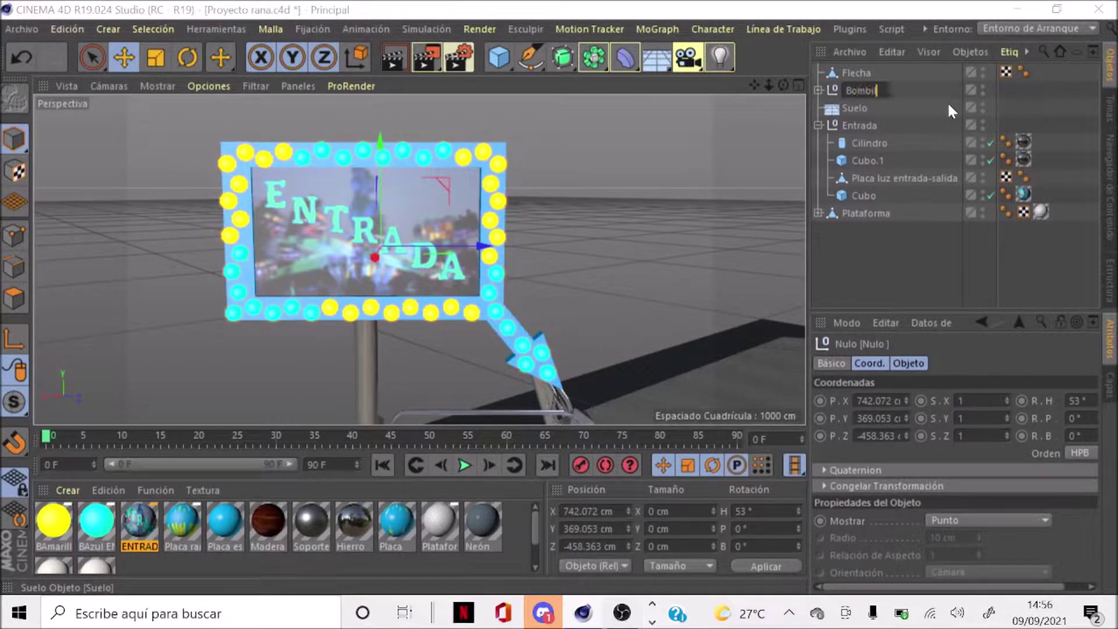
text(llas)
key(Return)
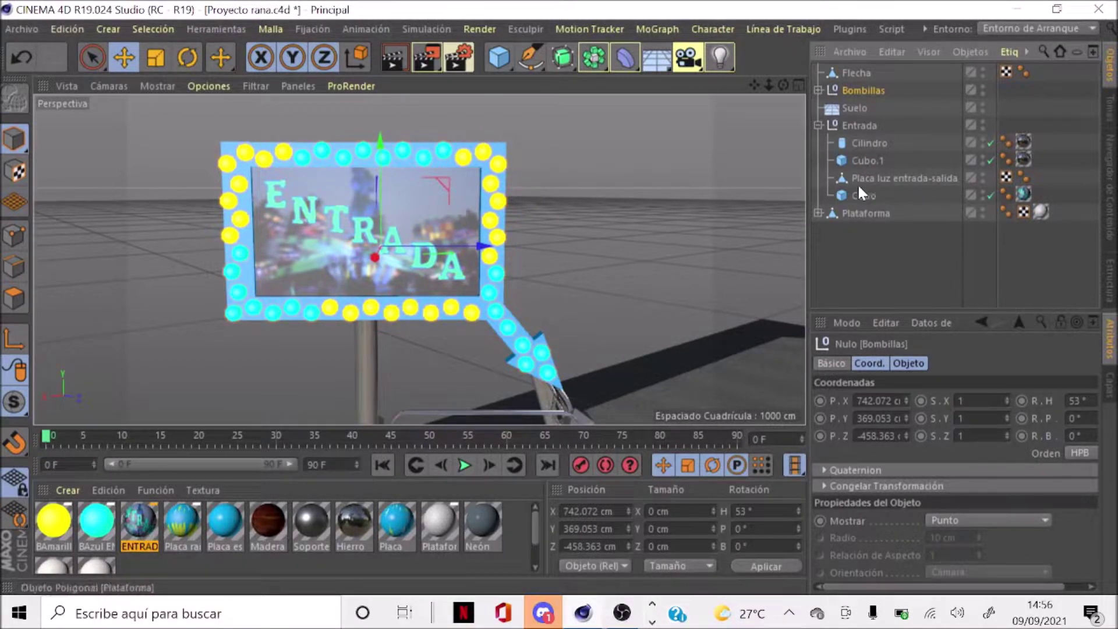
click(865, 174)
Nest Bombillas and Flecha under Placa luz entrada-salida
drag(850, 89, 867, 177)
click(839, 73)
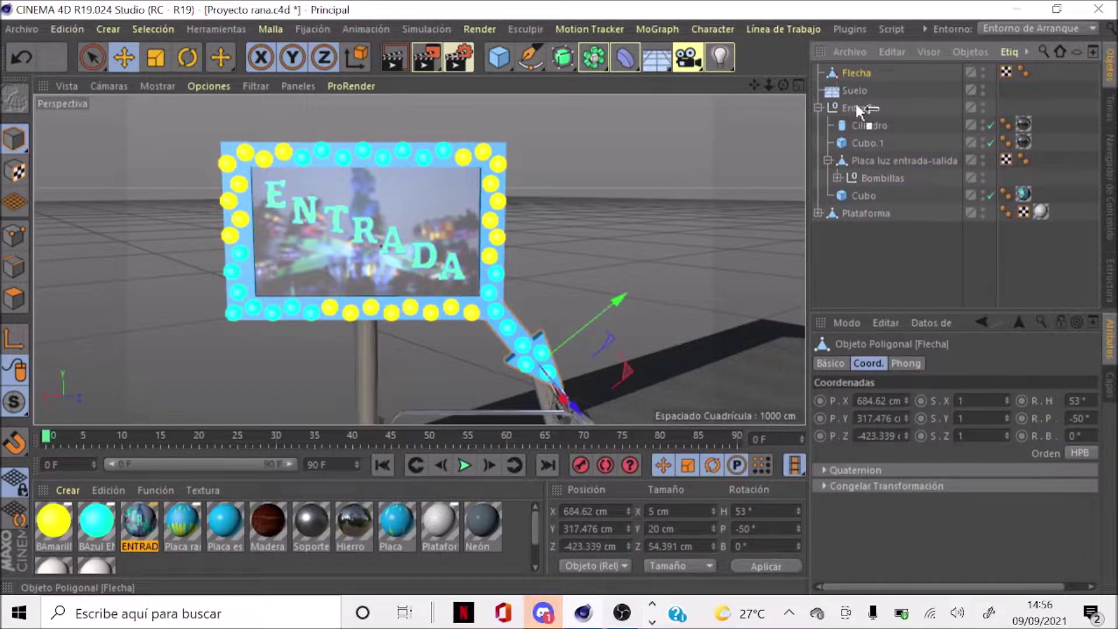
drag(859, 108, 871, 160)
click(827, 142)
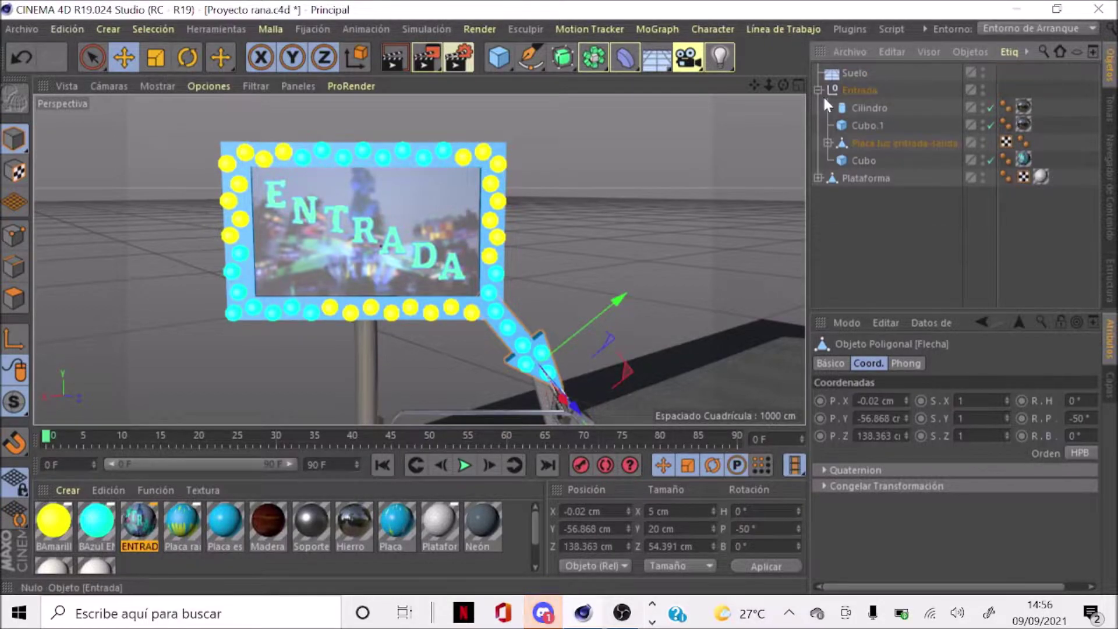
click(879, 142)
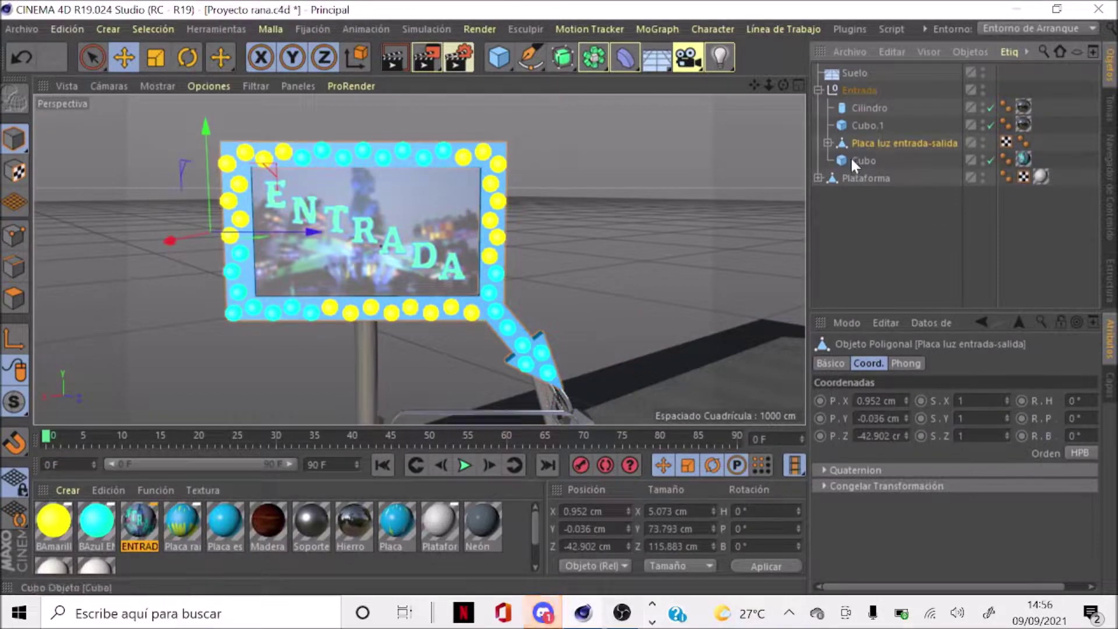
Move Cubo, Cubo.1 and Cilindro under Placa luz entrada-salida and collapse Entrada
scroll(361, 169, down, 4)
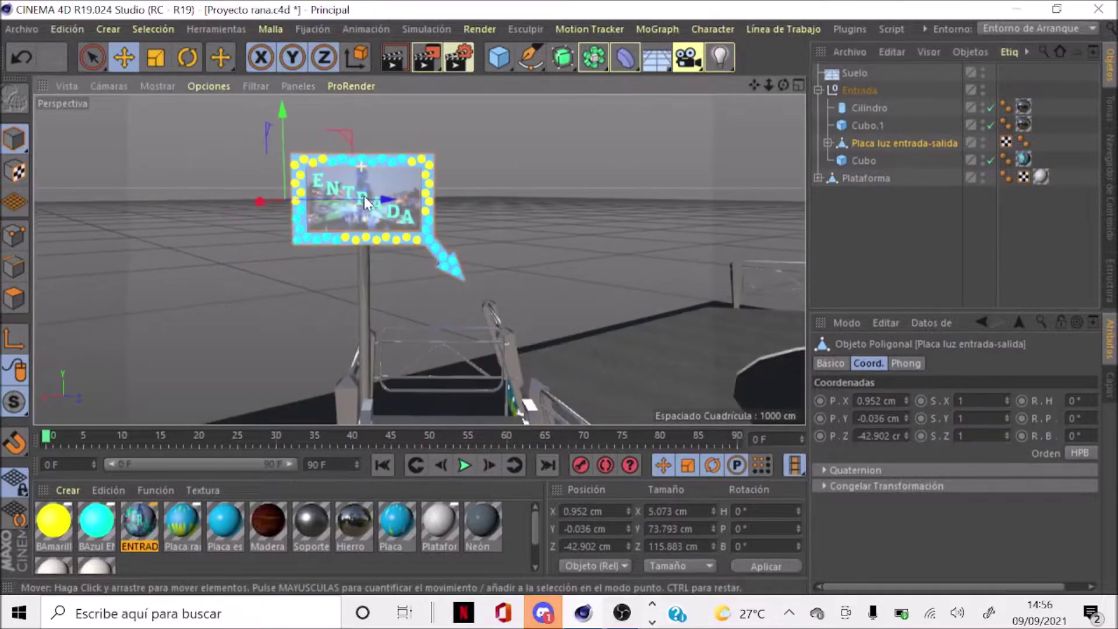
click(859, 161)
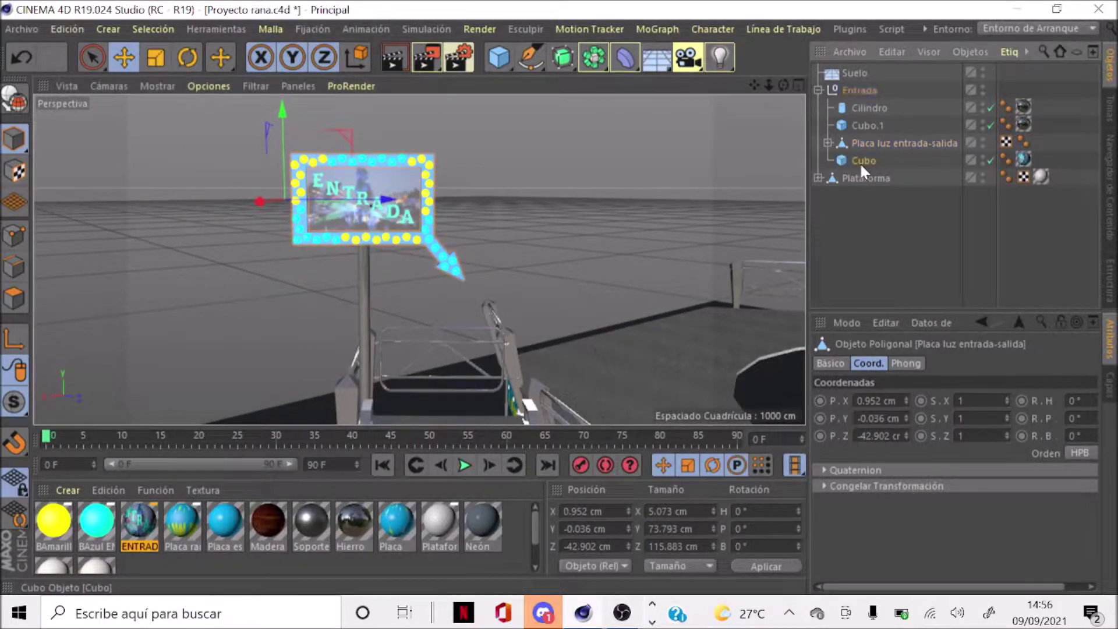
ctrl+click(865, 121)
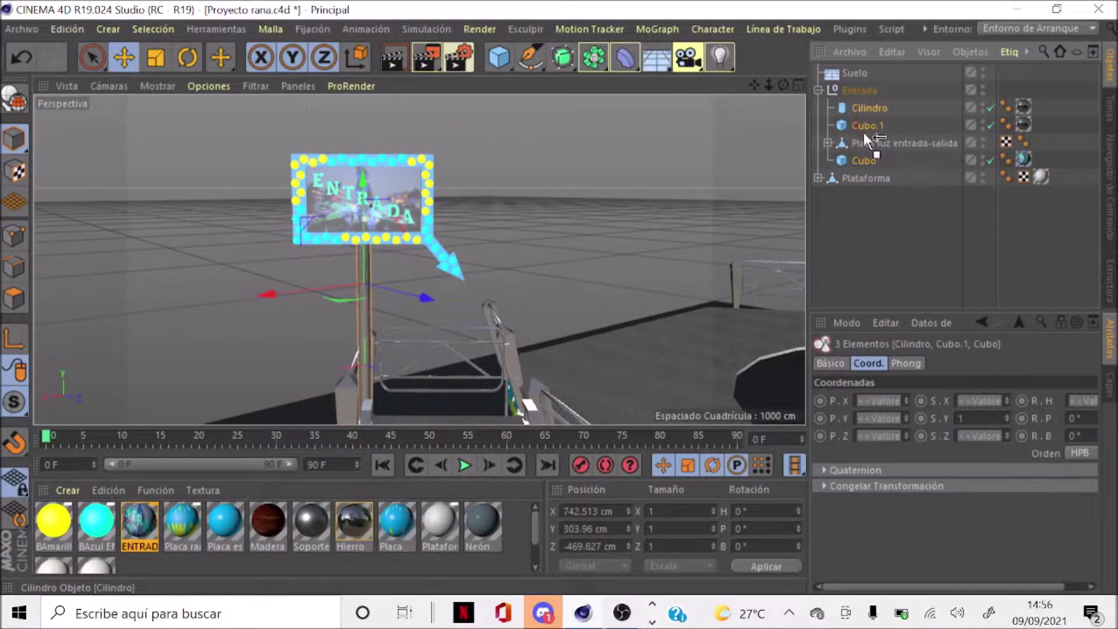
drag(863, 145, 859, 139)
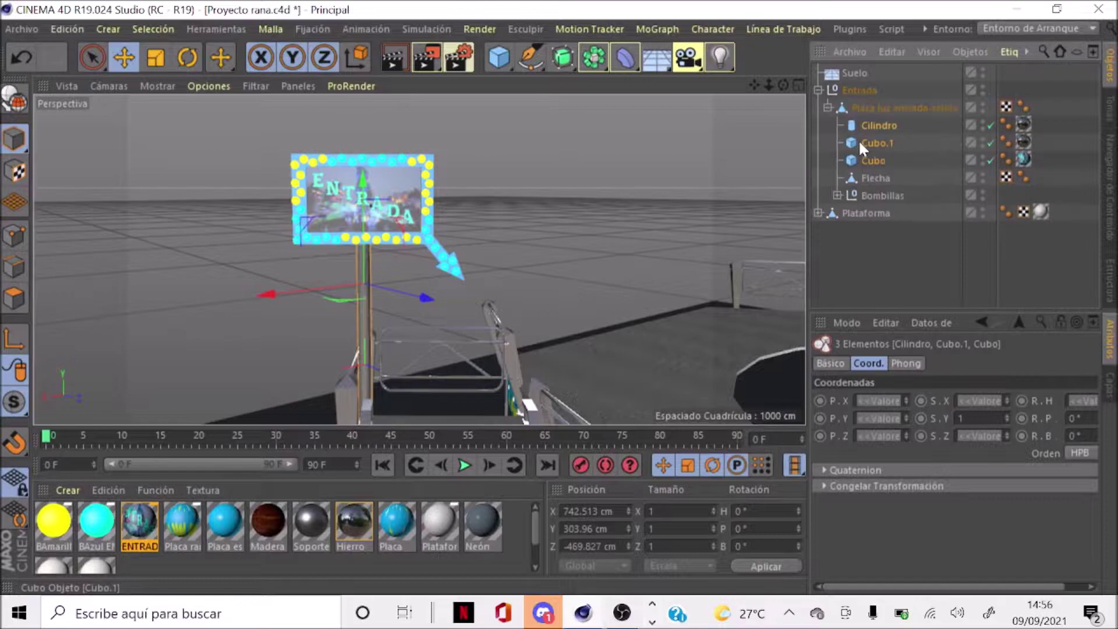
click(827, 108)
click(819, 90)
Slide the whole Entrada sign group along its axis until it sits beside the stairs
click(855, 90)
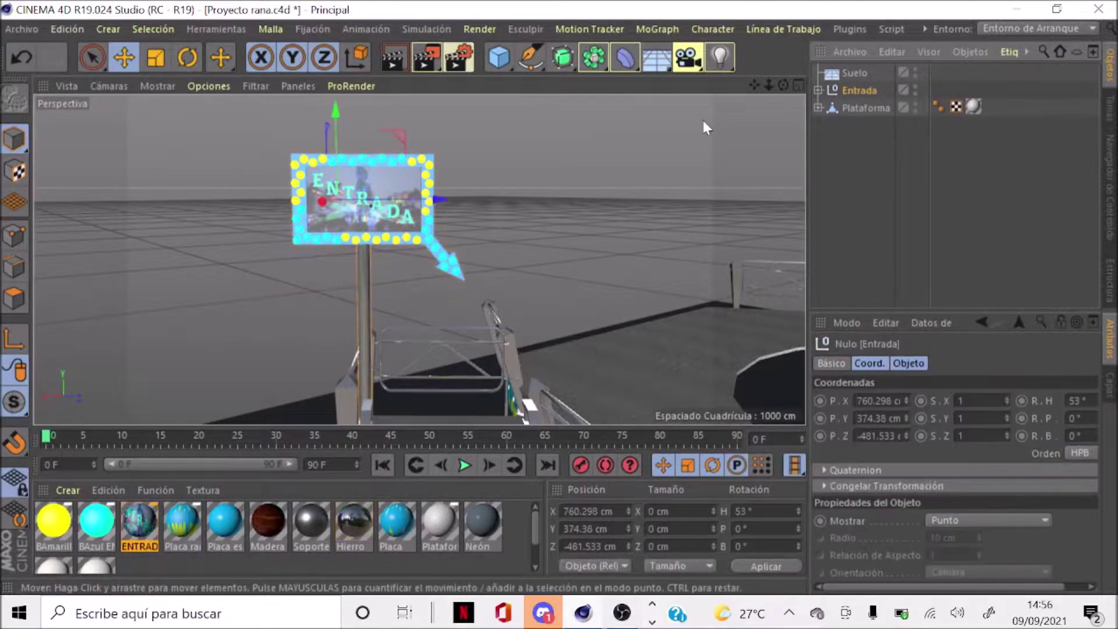
scroll(523, 153, down, 5)
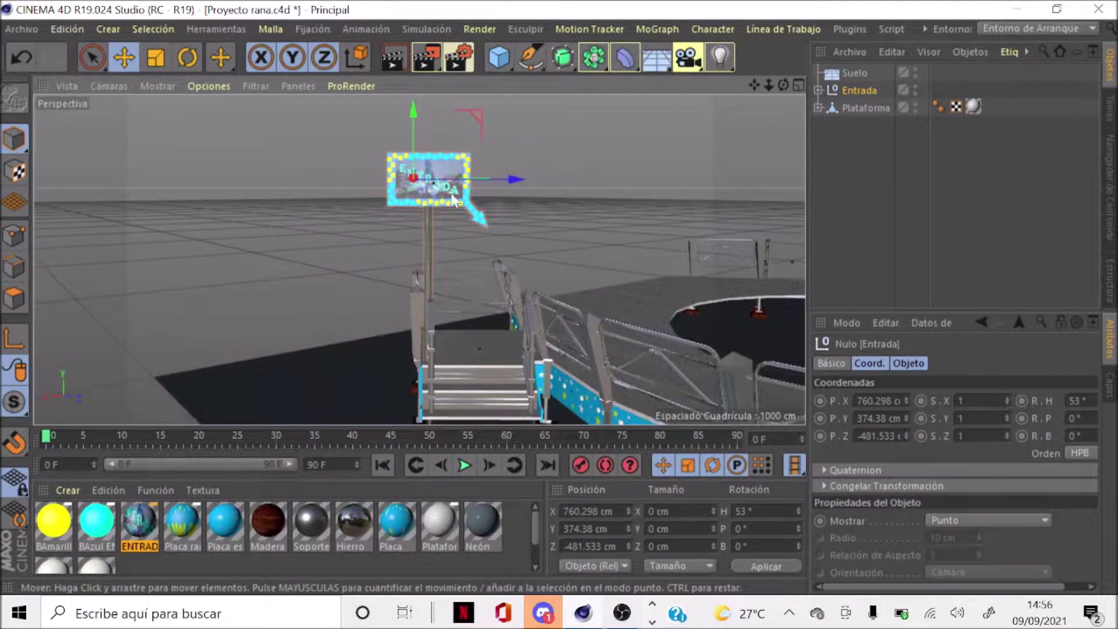
mouse_move(784, 86)
mouse_down()
mouse_move(786, 370)
mouse_move(897, 103)
mouse_up()
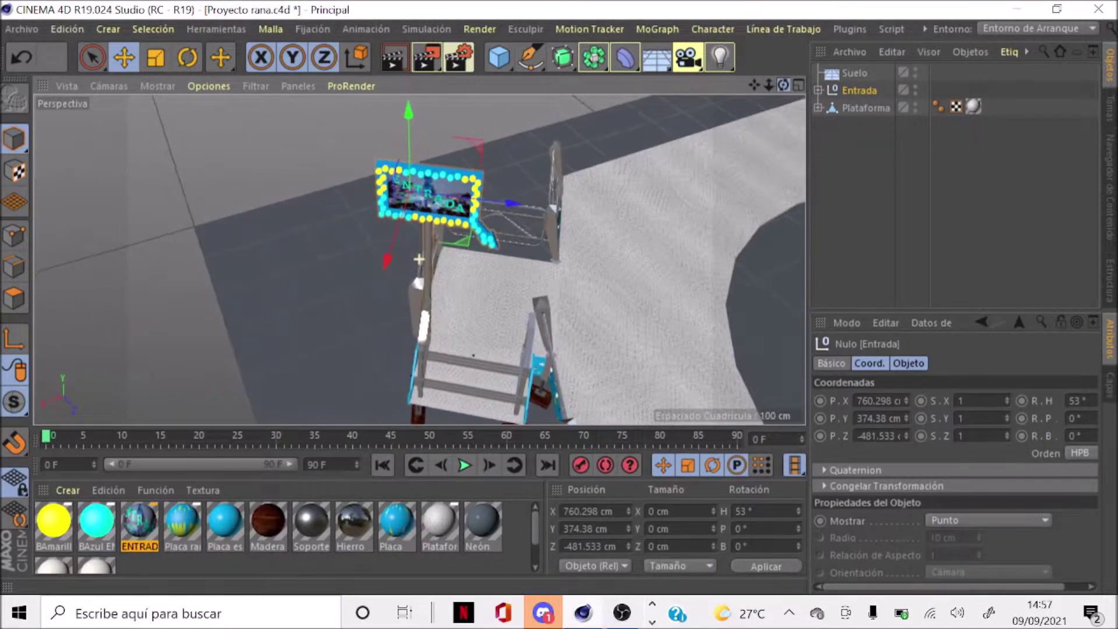
drag(781, 86, 781, 88)
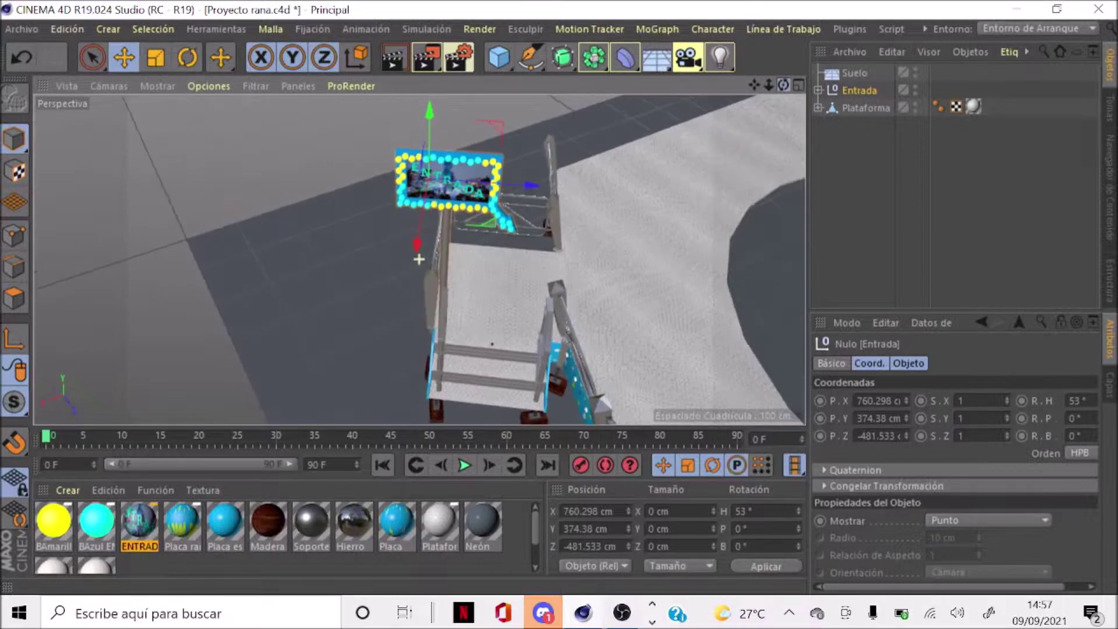
alt+drag(360, 210, 361, 207)
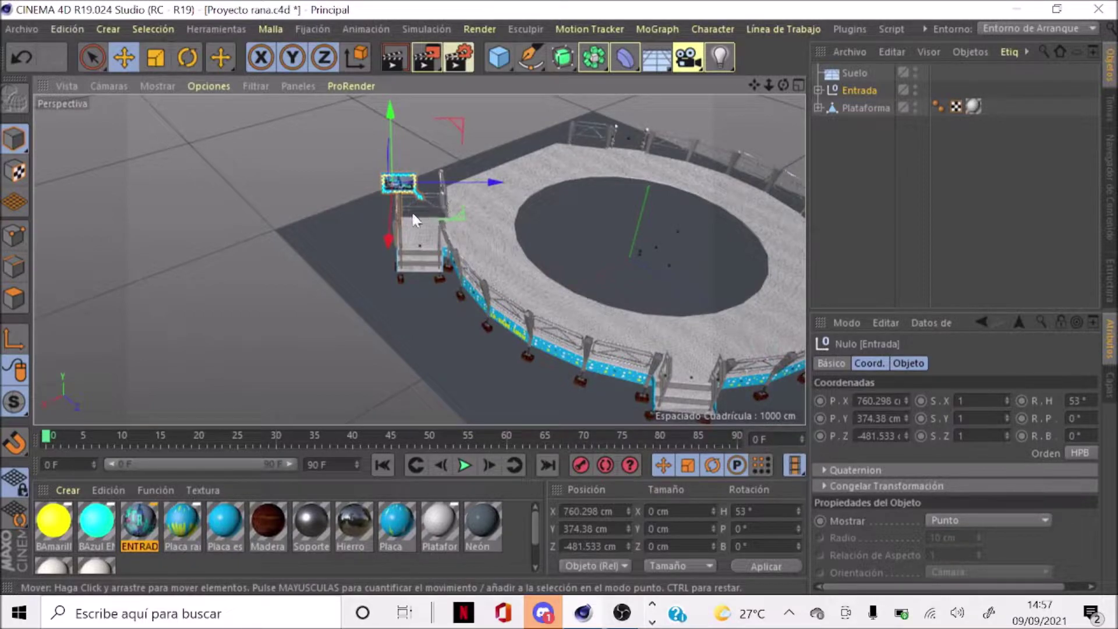
scroll(408, 181, up, 3)
scroll(409, 183, up, 2)
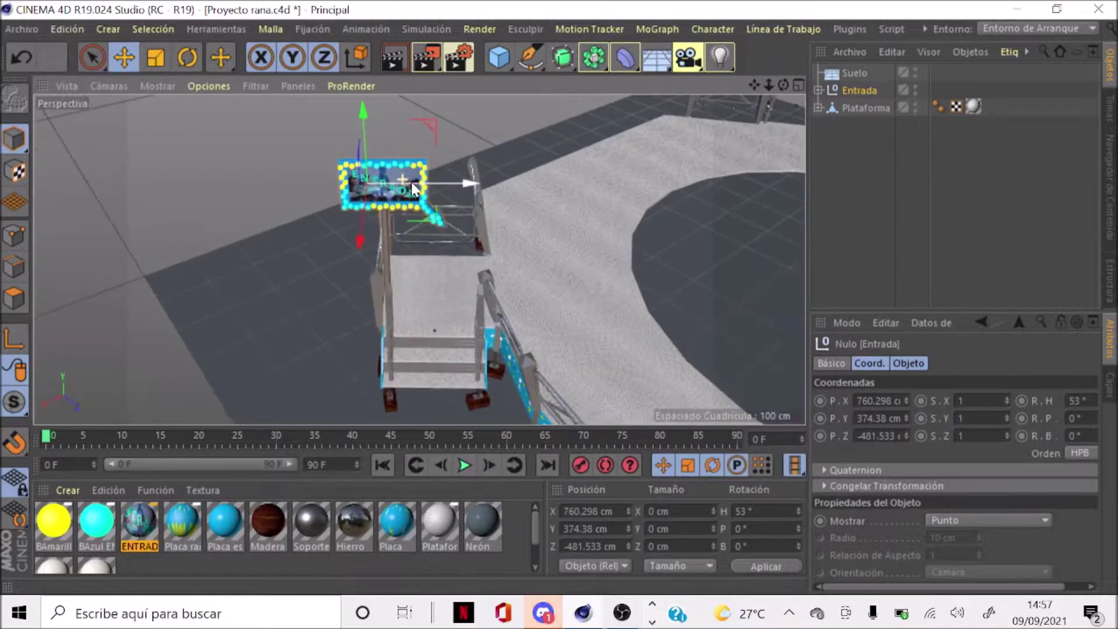
scroll(413, 187, up, 2)
drag(411, 183, 495, 179)
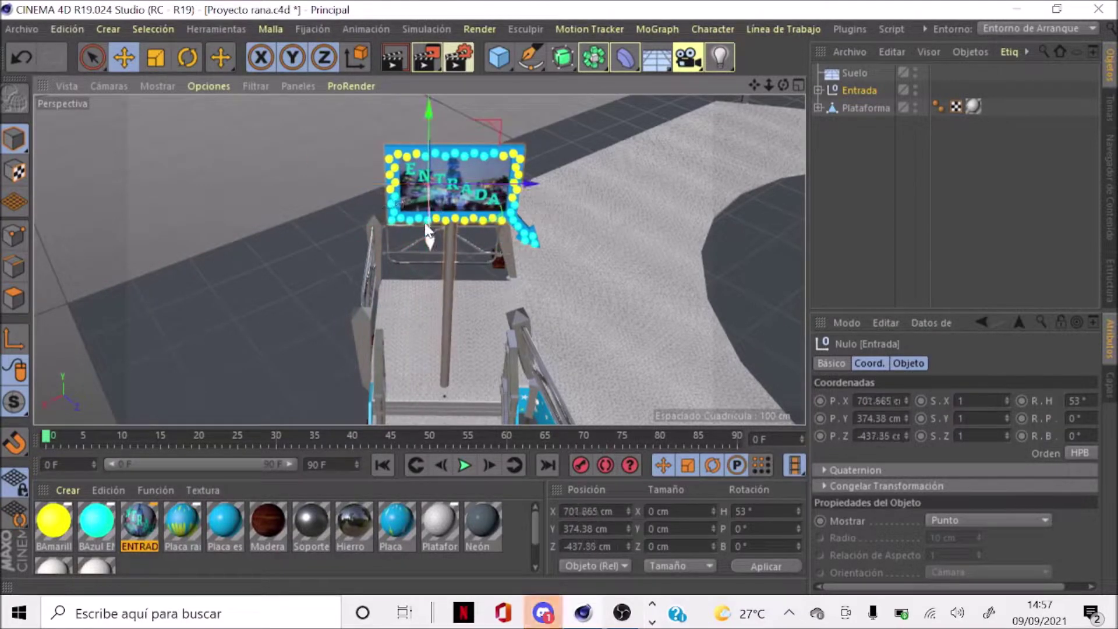
mouse_move(495, 179)
mouse_down()
mouse_move(443, 161)
mouse_move(480, 122)
mouse_move(434, 119)
mouse_up()
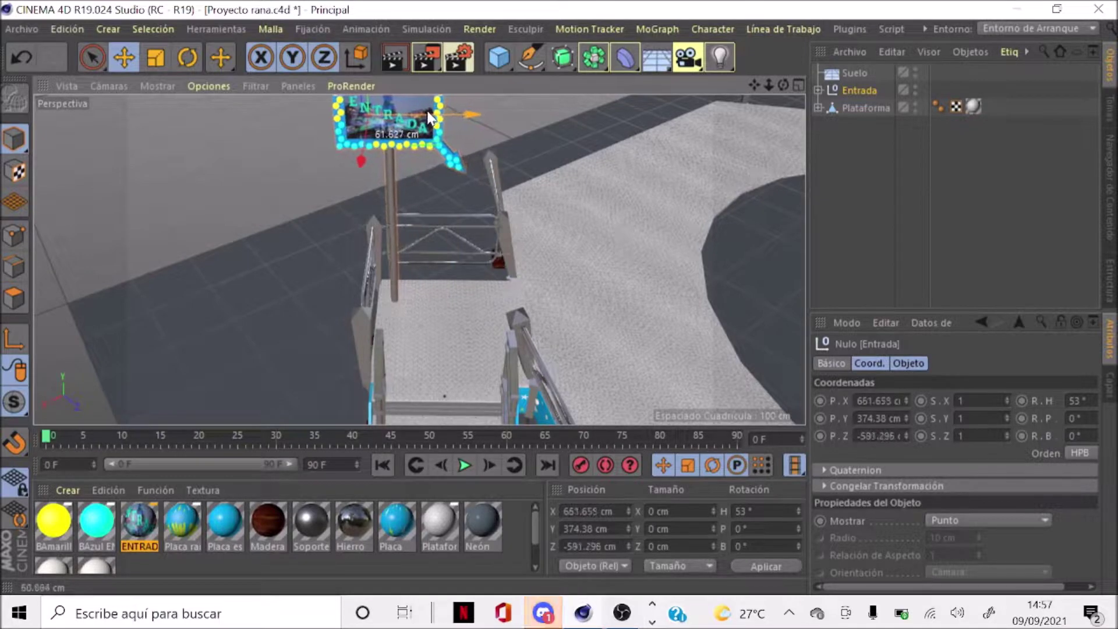
alt+drag(390, 238, 432, 198)
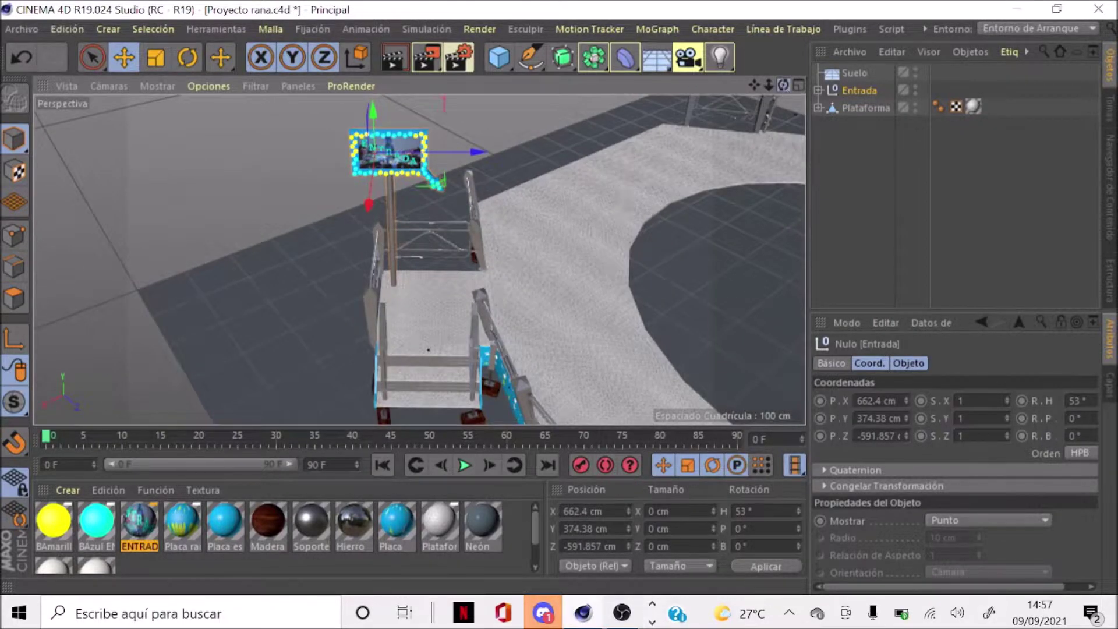
Copy the sign as Entrada.1 and carry it across the ring to the other staircase
drag(783, 85, 716, 134)
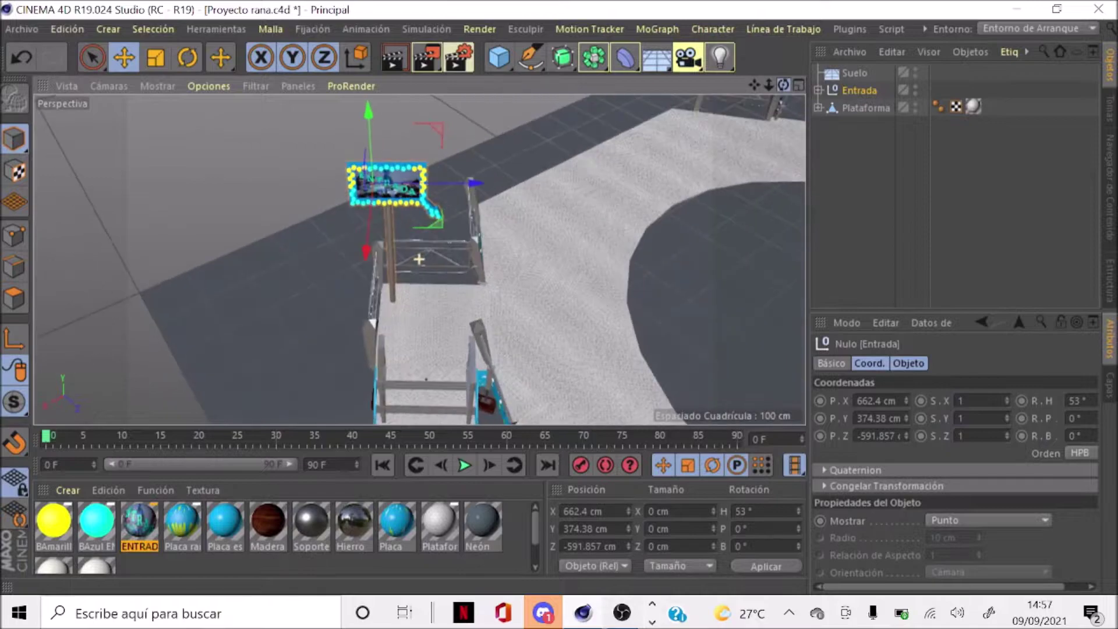
scroll(394, 154, down, 2)
scroll(393, 154, down, 2)
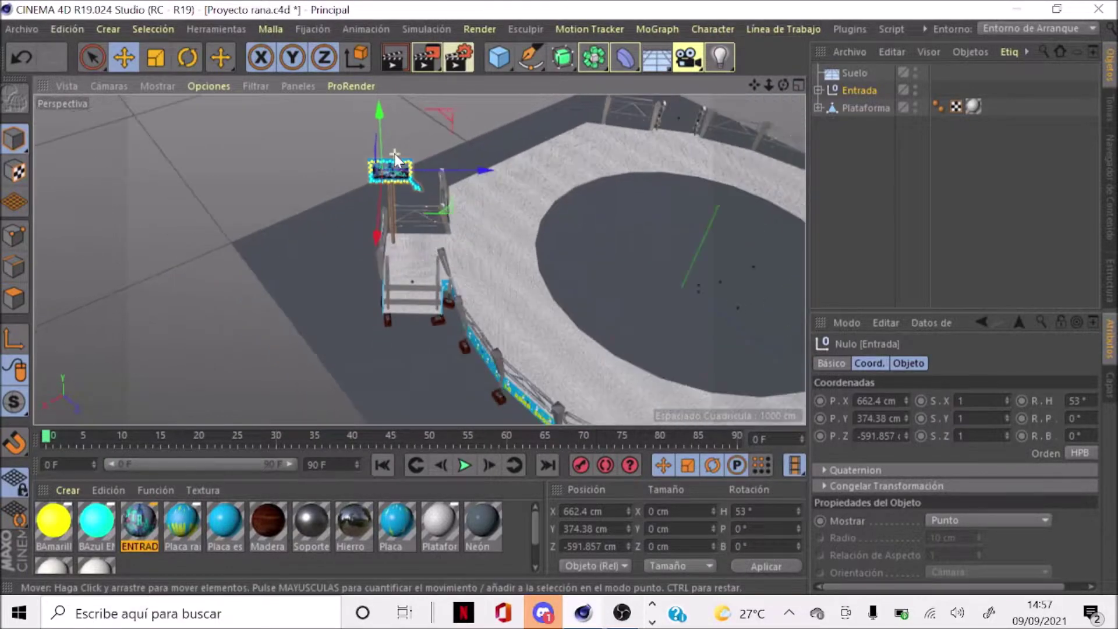
mouse_move(369, 183)
ctrl+mouse_down()
mouse_move(699, 226)
mouse_move(565, 166)
mouse_move(621, 329)
ctrl+mouse_up()
Move Entrada.1 along its axis toward the far staircase
scroll(612, 309, up, 2)
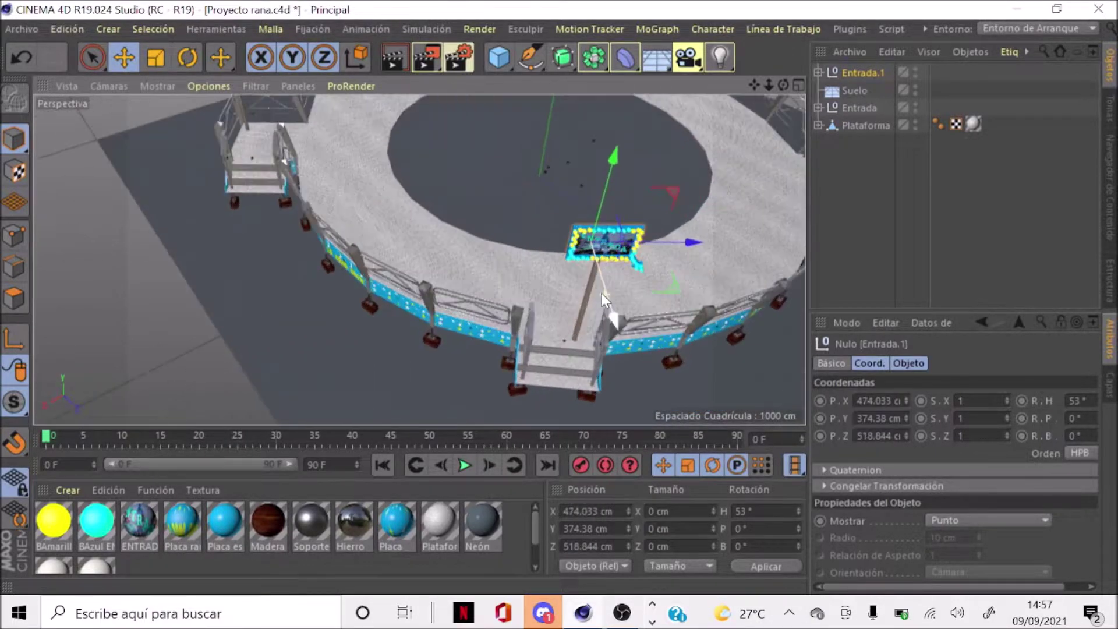
scroll(602, 292, up, 2)
drag(667, 223, 576, 213)
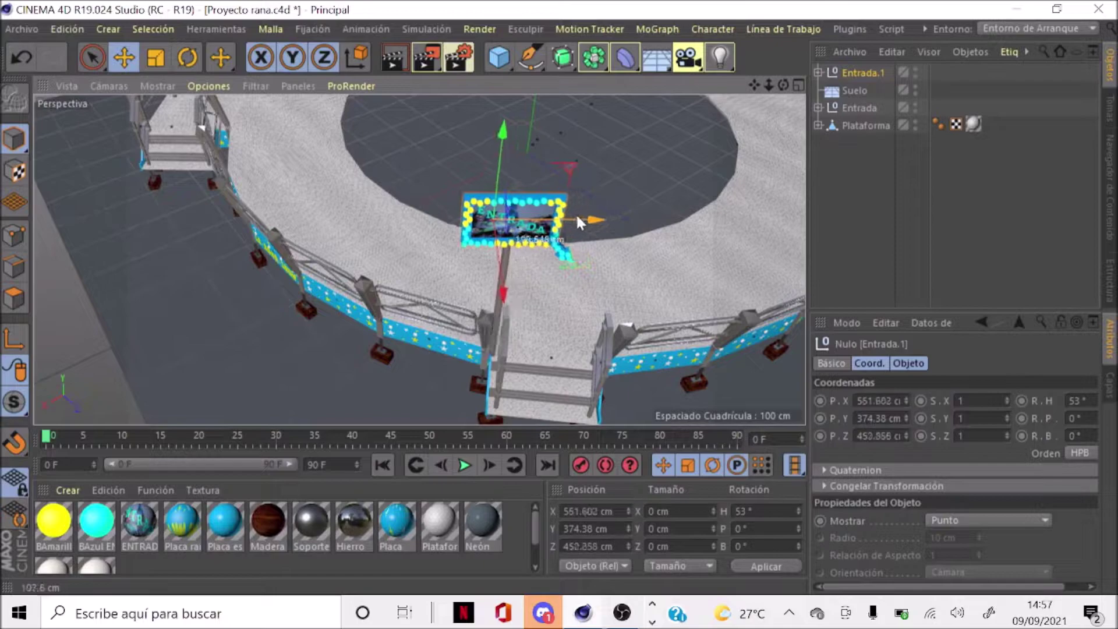
alt+drag(774, 105, 608, 338)
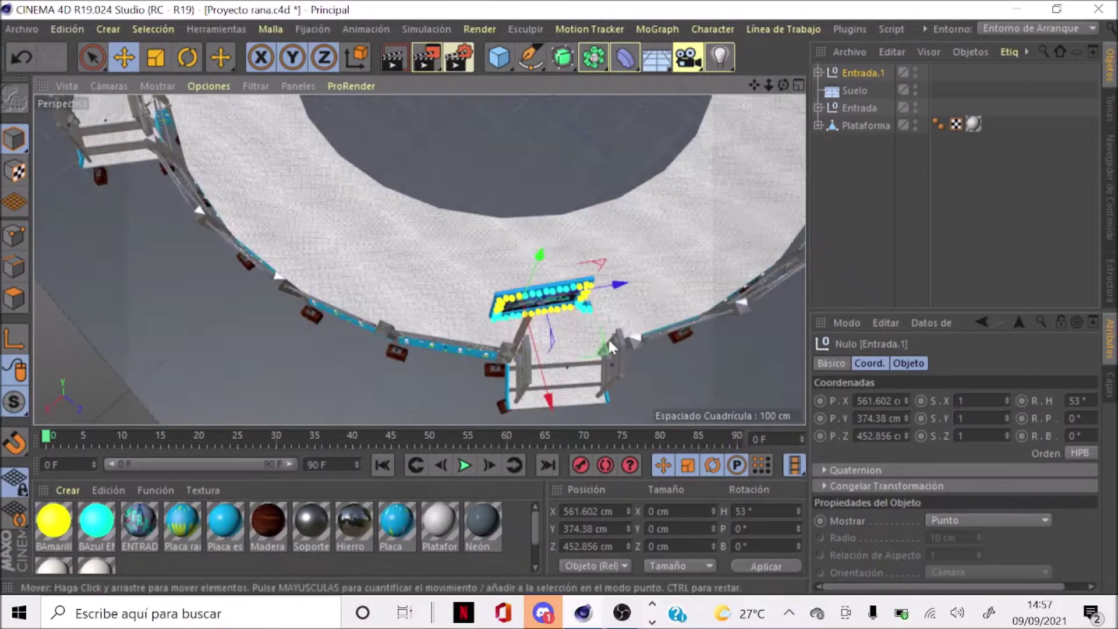
scroll(582, 349, up, 3)
drag(435, 308, 393, 250)
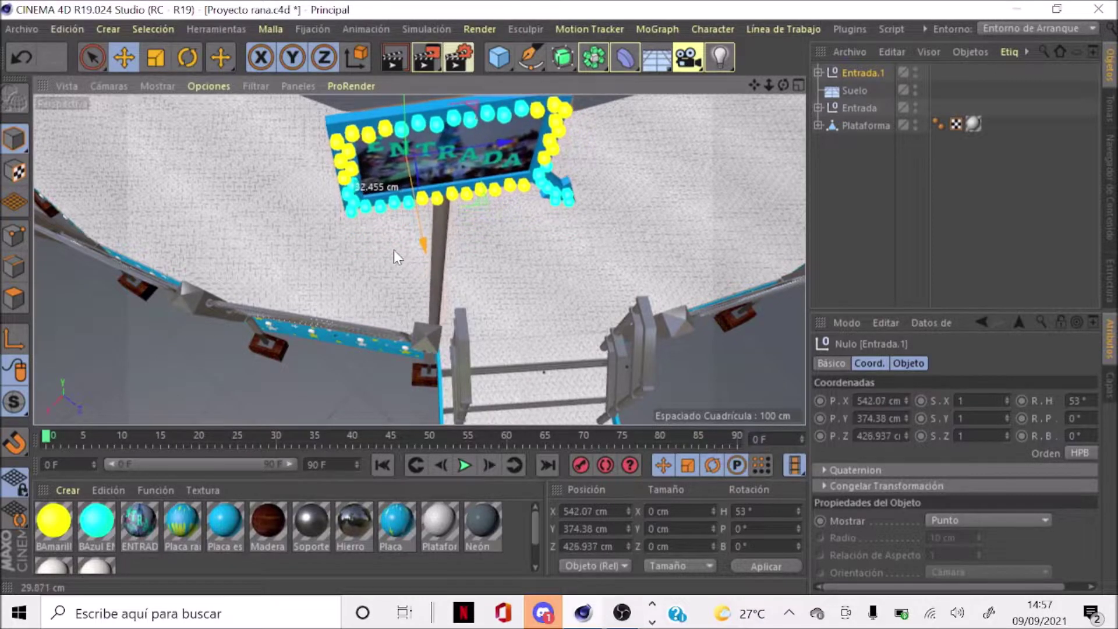
drag(769, 86, 774, 90)
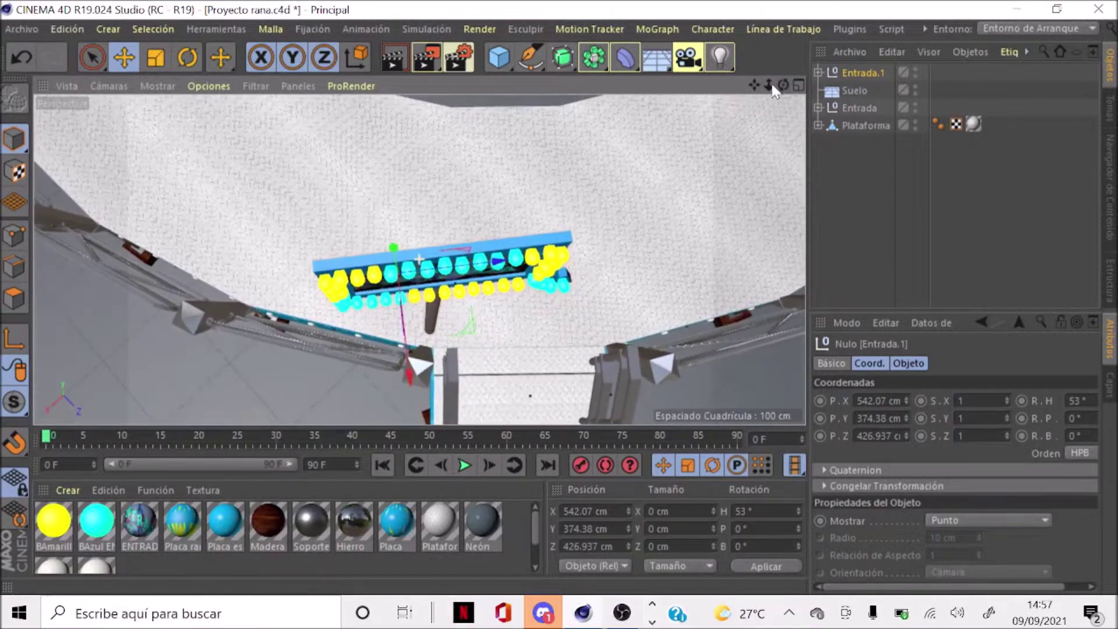
drag(408, 366, 414, 370)
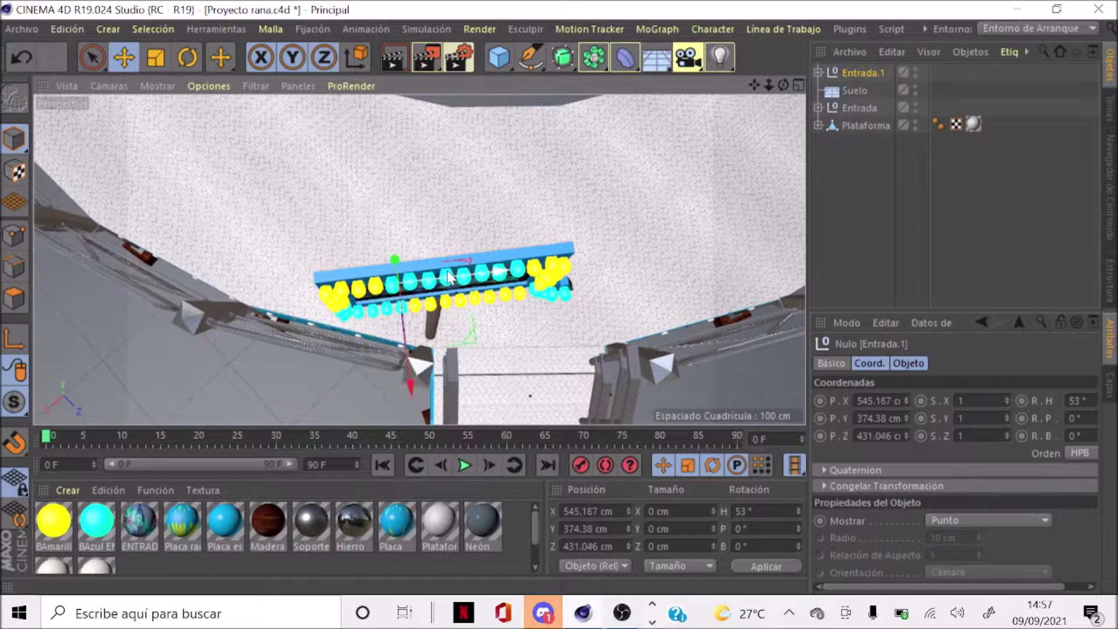
drag(448, 278, 431, 380)
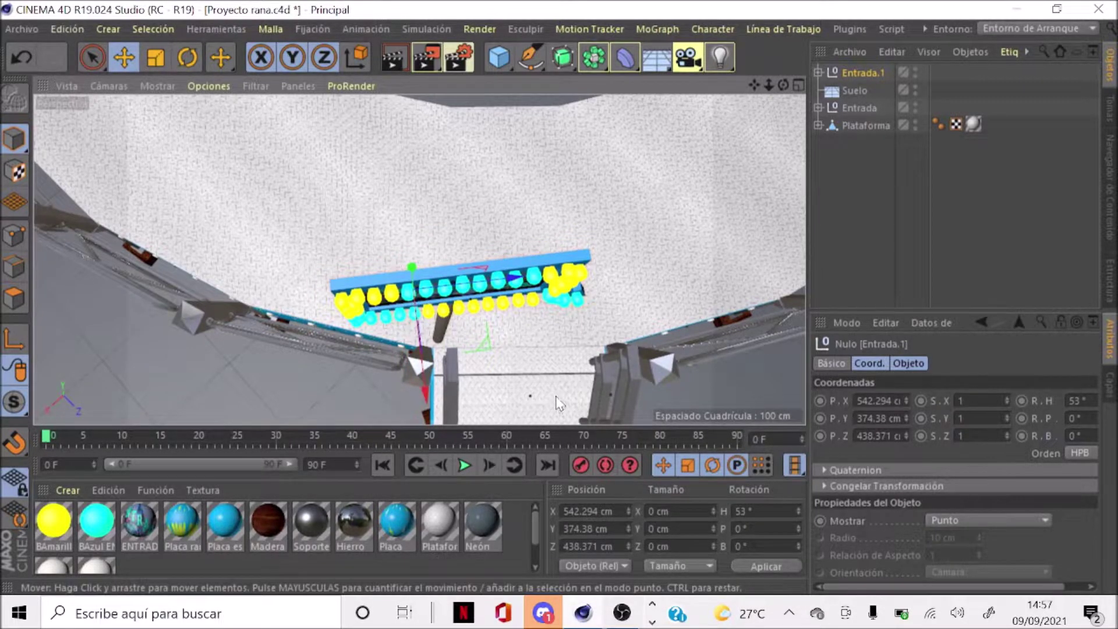
Turn Entrada.1 to face the second staircase, heading about 46°, and nudge its position
drag(990, 587, 1042, 494)
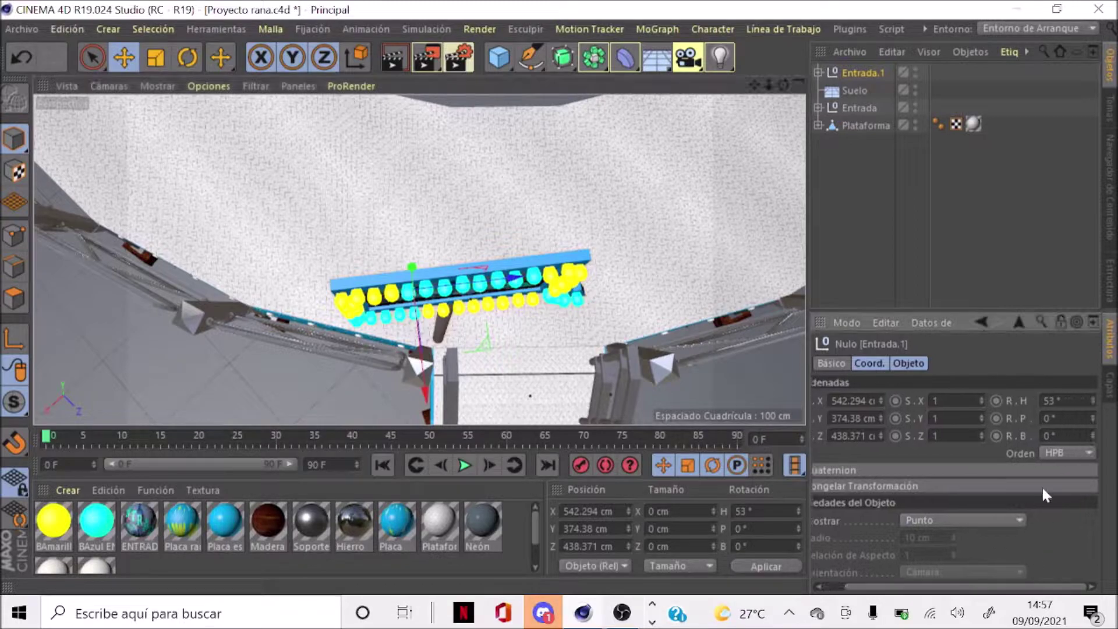
drag(1089, 399, 1089, 400)
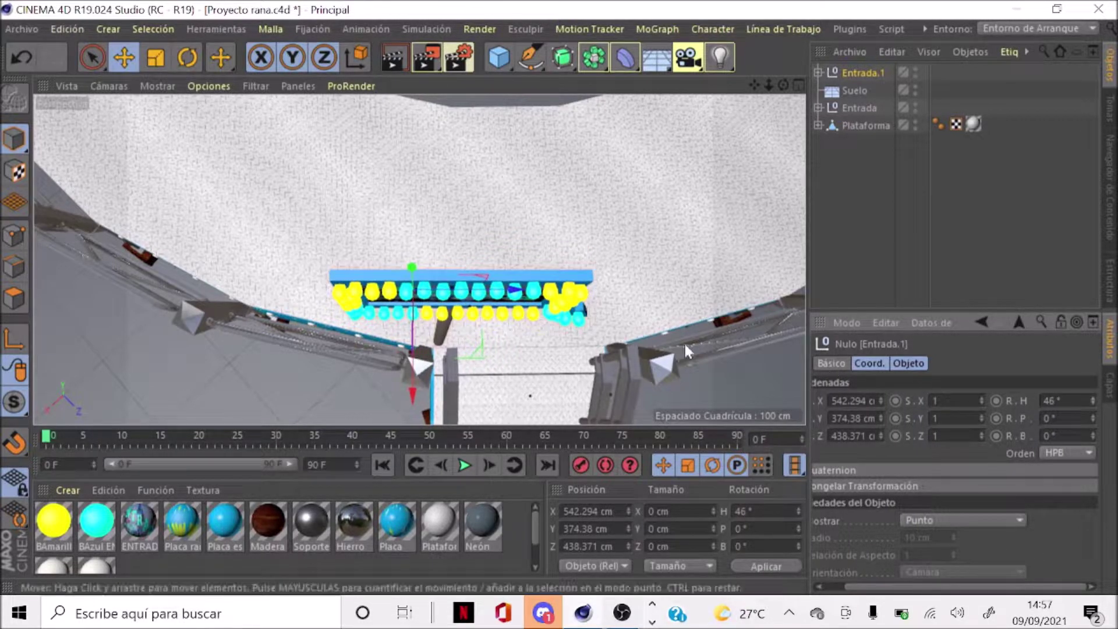
scroll(400, 271, down, 3)
scroll(408, 279, up, 1)
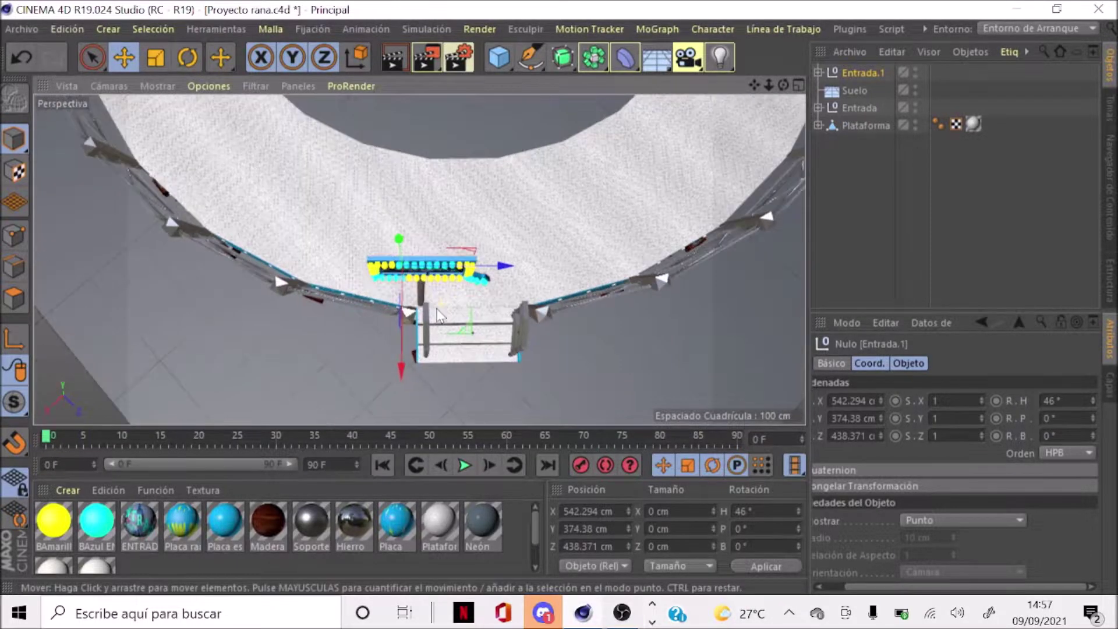
scroll(414, 288, up, 1)
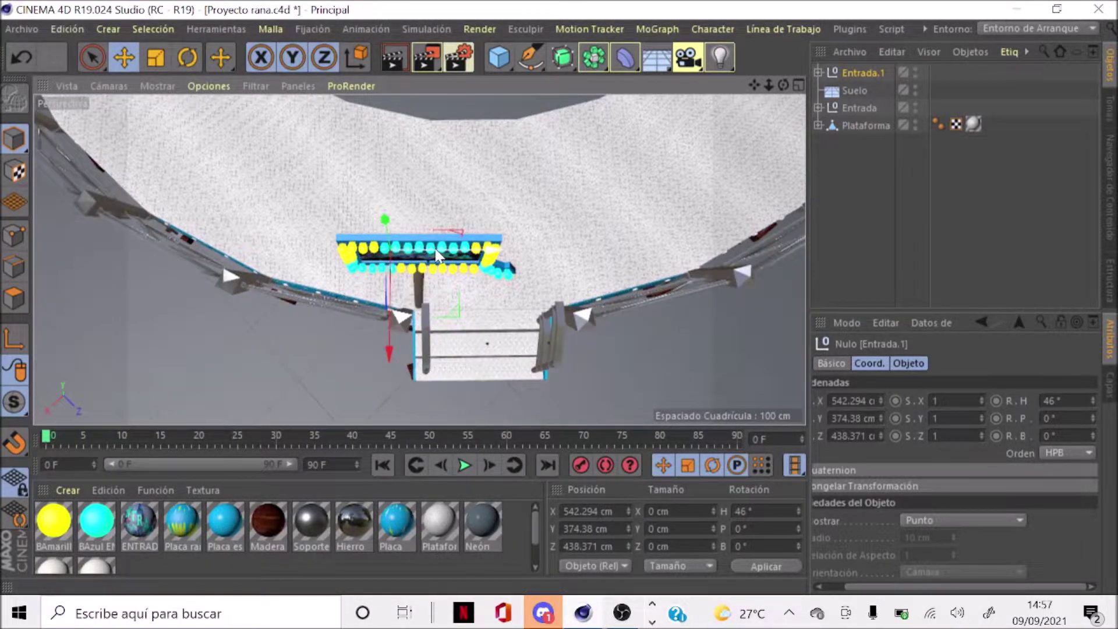
drag(417, 295, 417, 293)
scroll(412, 266, up, 2)
scroll(412, 267, up, 1)
scroll(437, 247, up, 2)
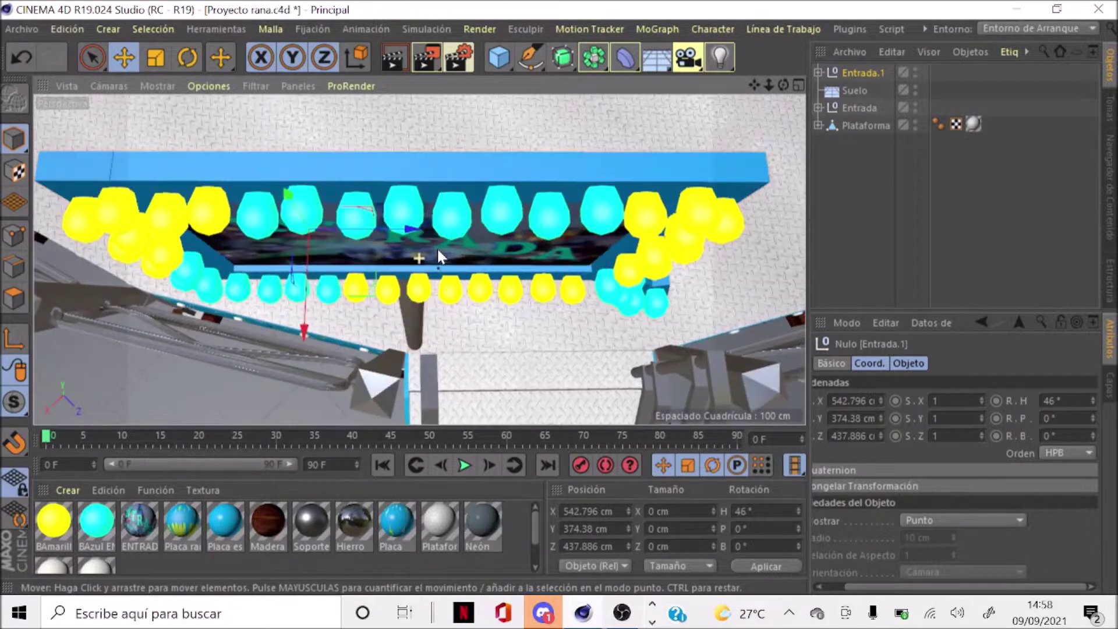
Nudge an upper bulb into line with the others, then reselect the Entrada.1 group
click(453, 236)
drag(456, 249, 459, 269)
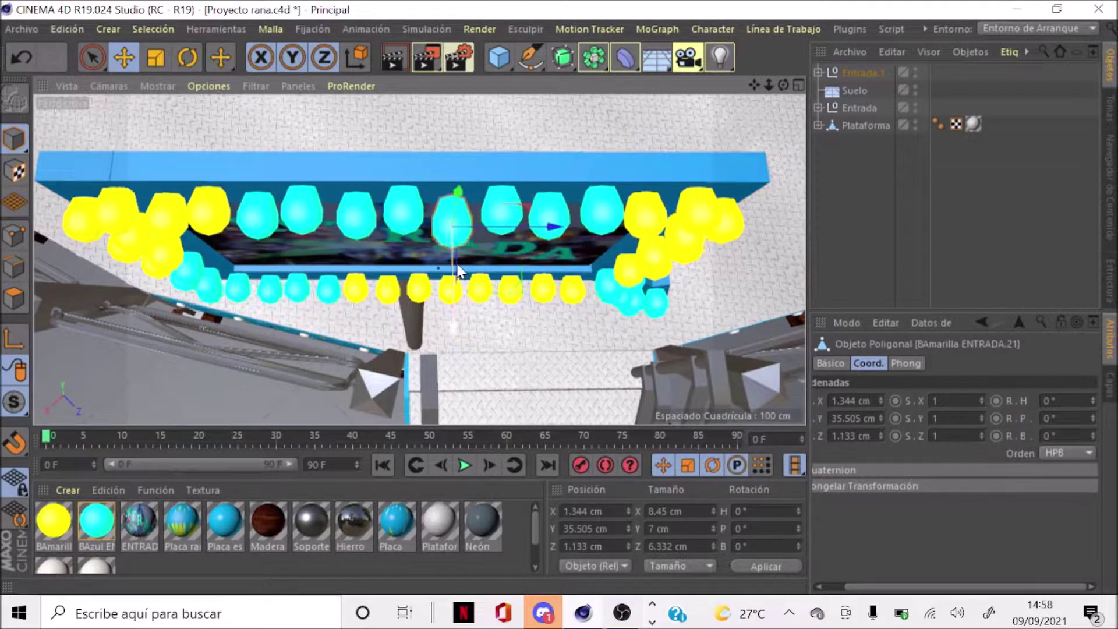
click(418, 290)
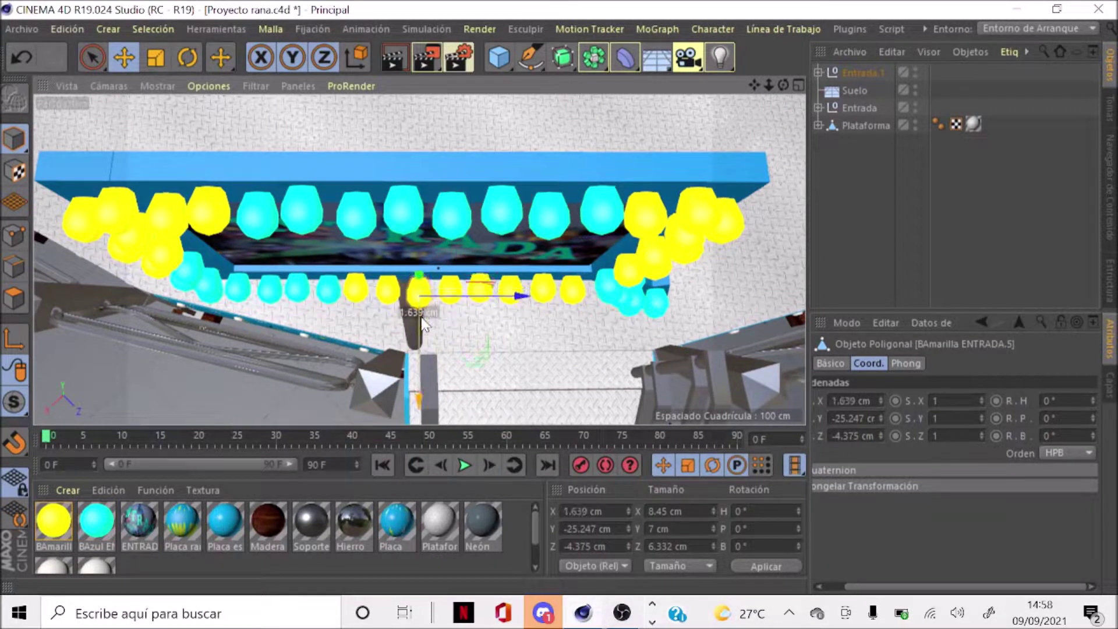
scroll(425, 233, down, 2)
scroll(344, 244, down, 2)
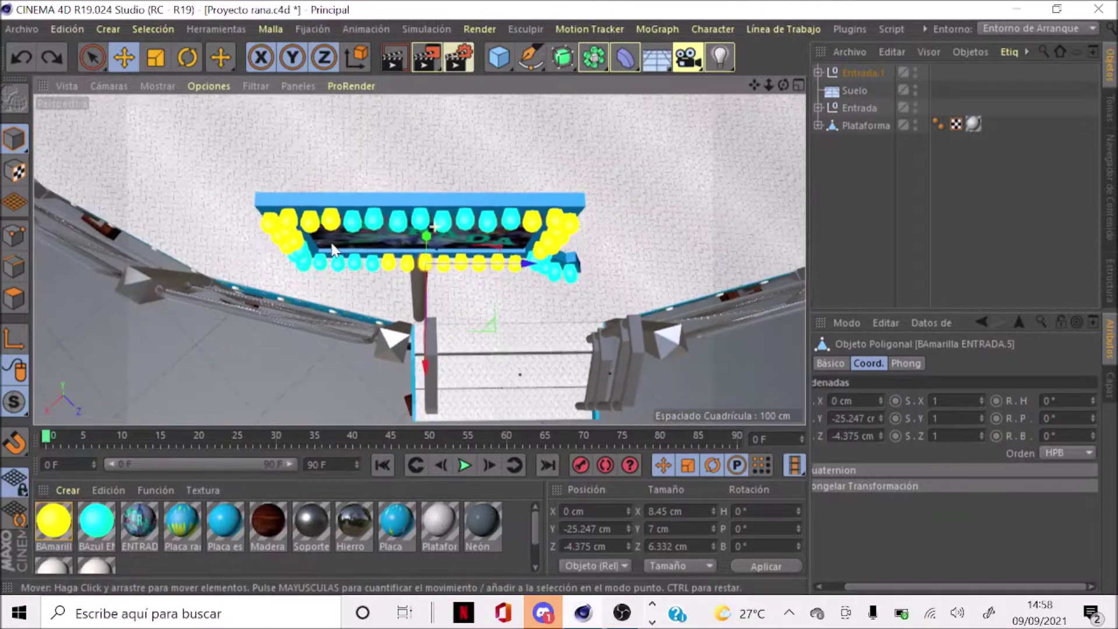
click(873, 74)
Rename the copied group Entrada.1 to Salida
double_click(864, 74)
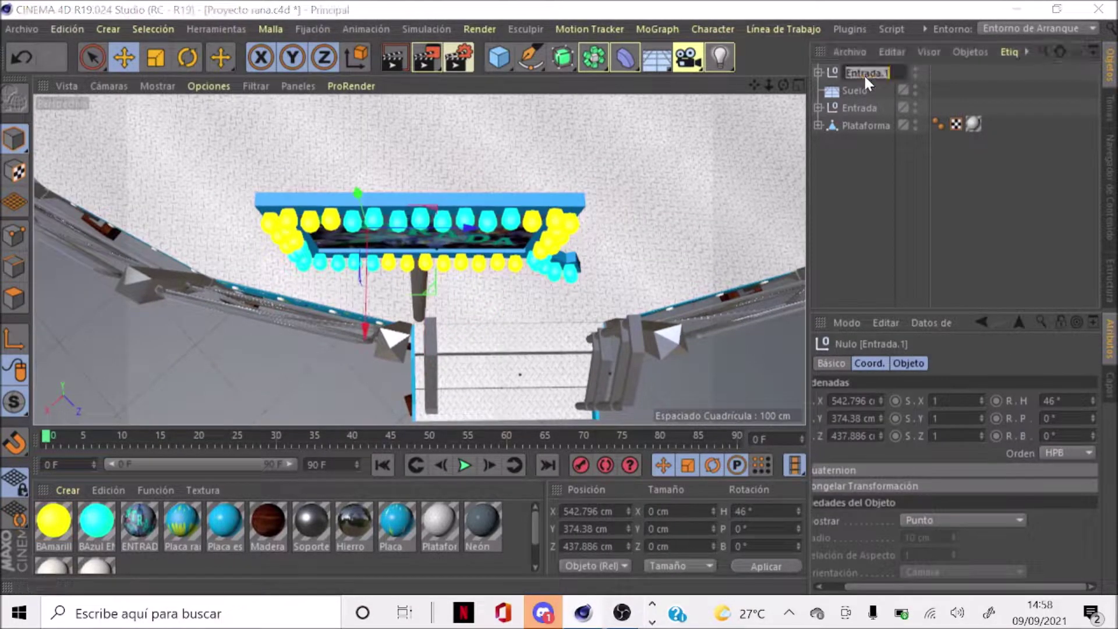
text(salid)
key(Return)
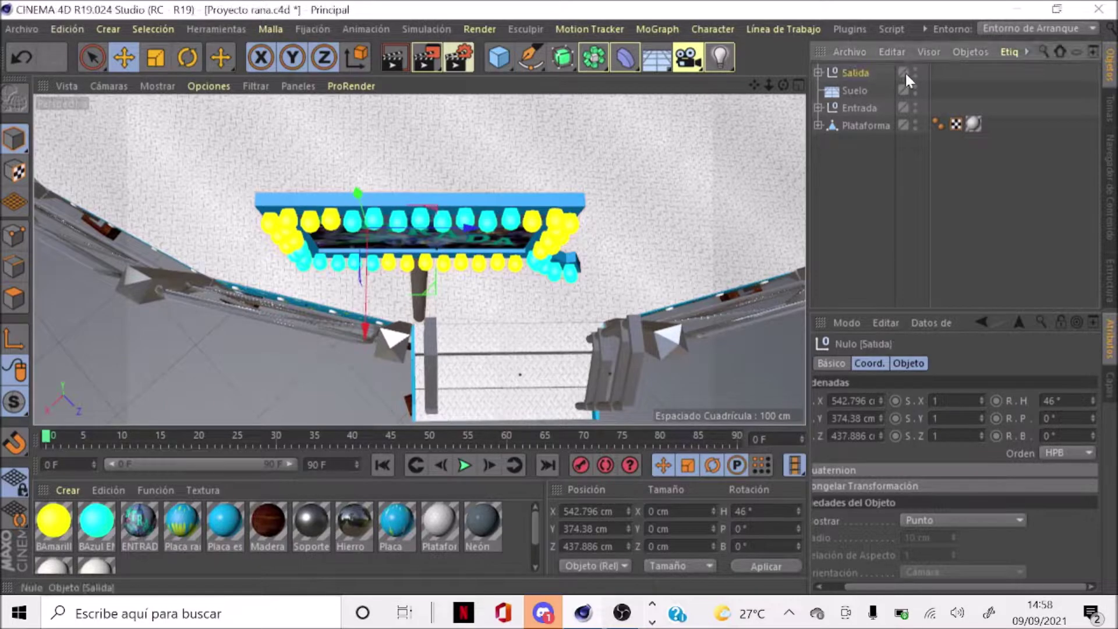
drag(783, 86, 148, 501)
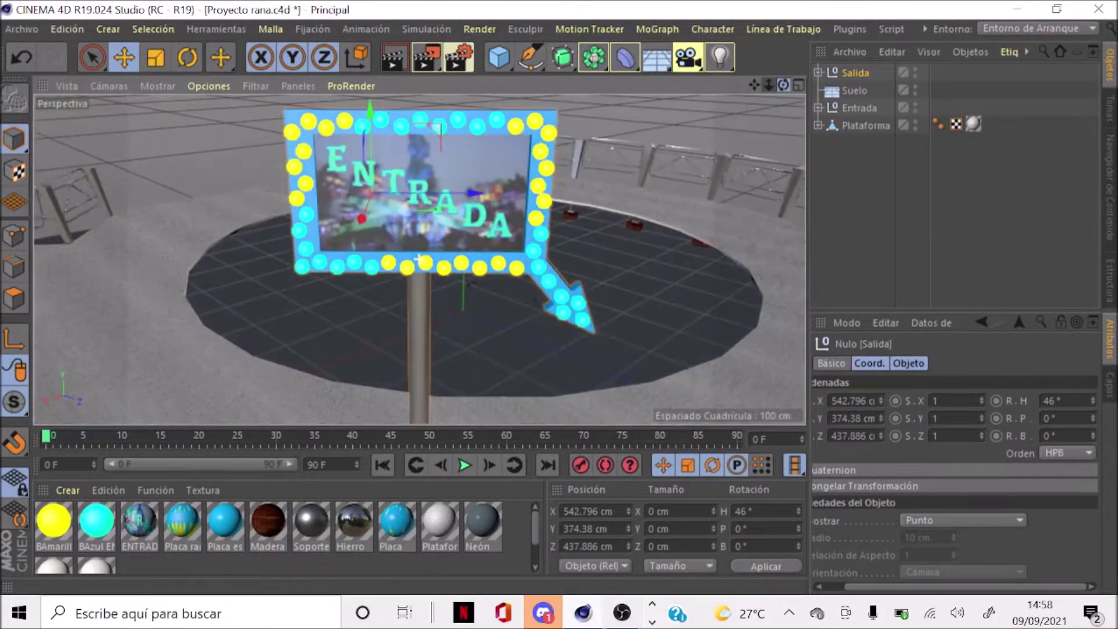
Create a new blank material named SALIDA
click(68, 488)
click(128, 340)
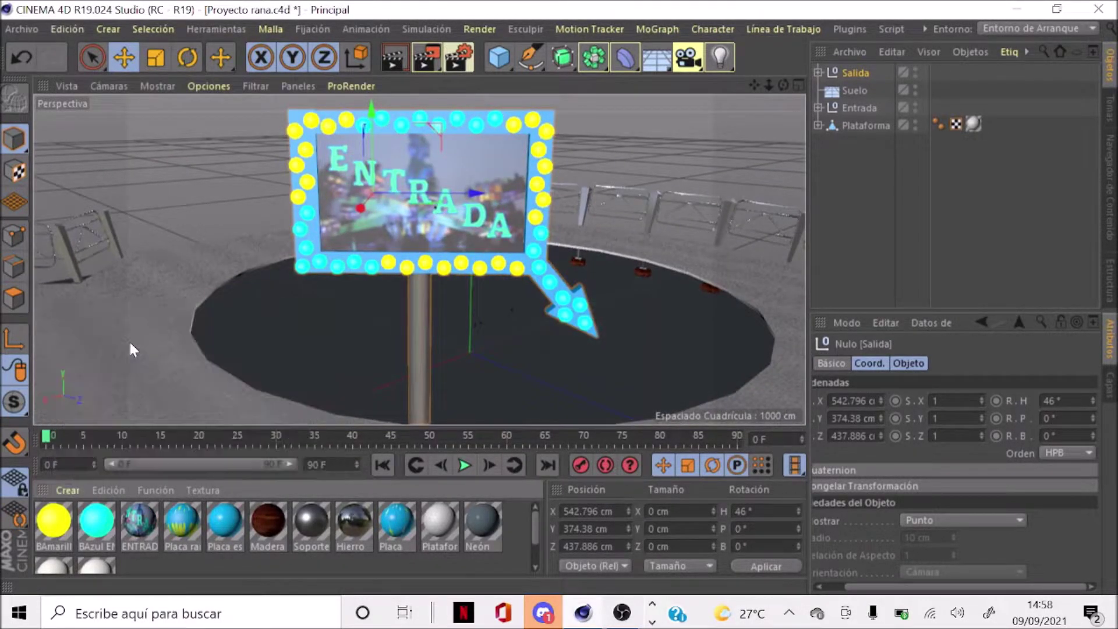
double_click(48, 546)
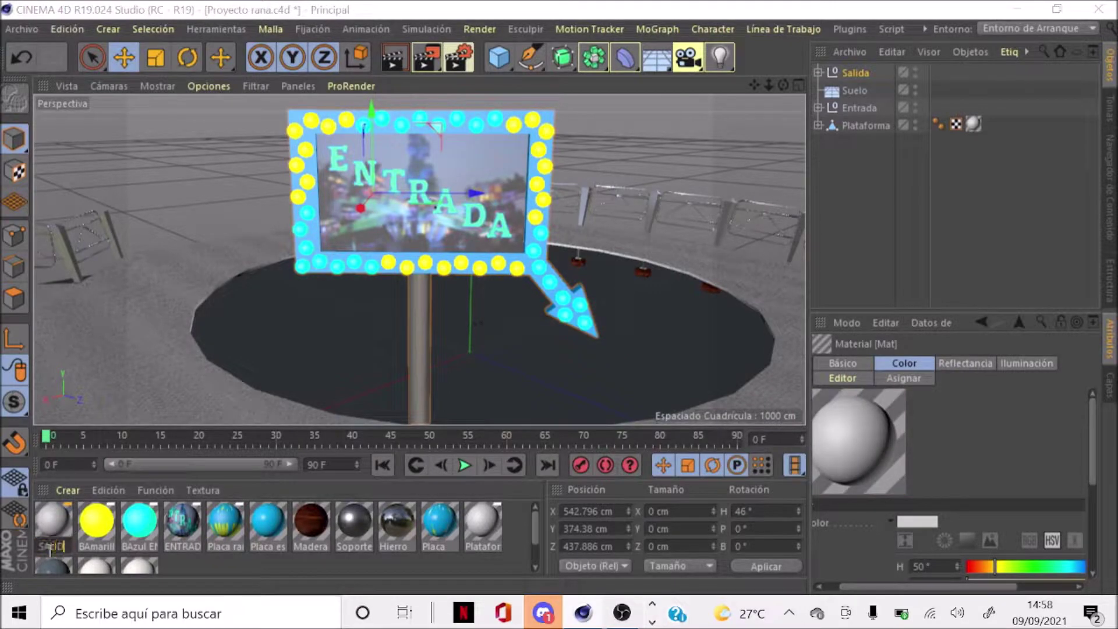
text(SALIDA)
key(Return)
Load the Diapositiva2 image as the SALIDA material's colour texture
double_click(46, 522)
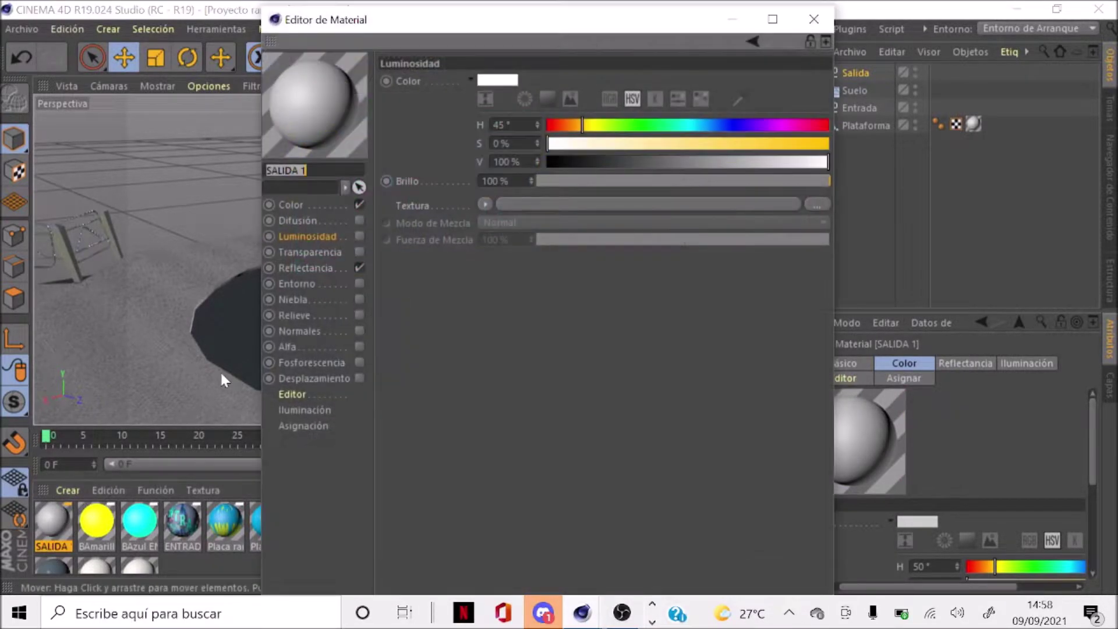
click(371, 207)
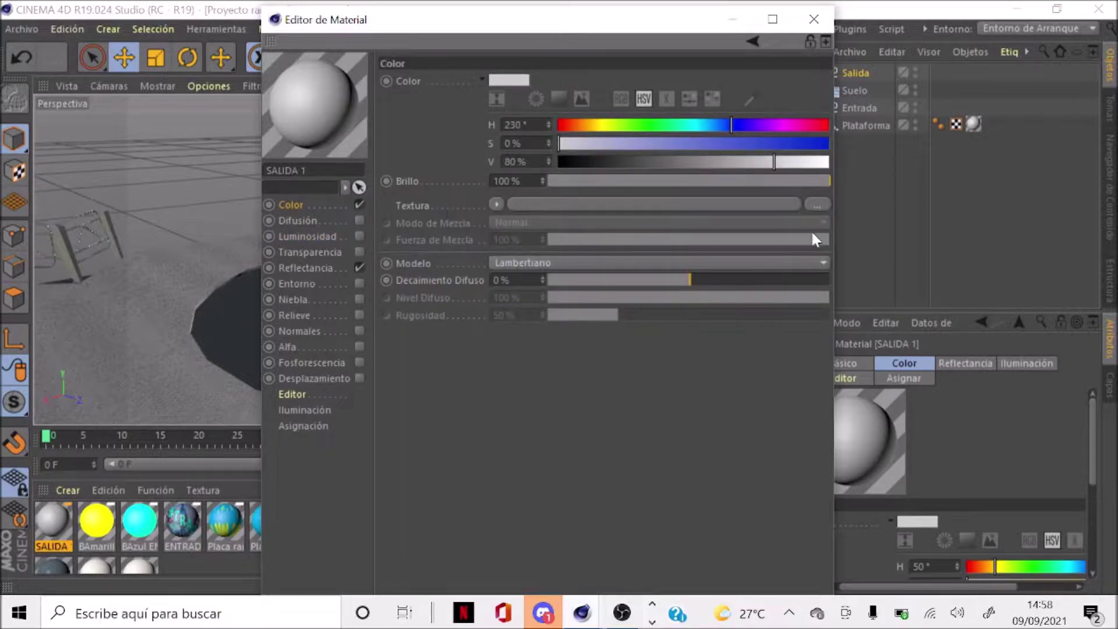
click(817, 205)
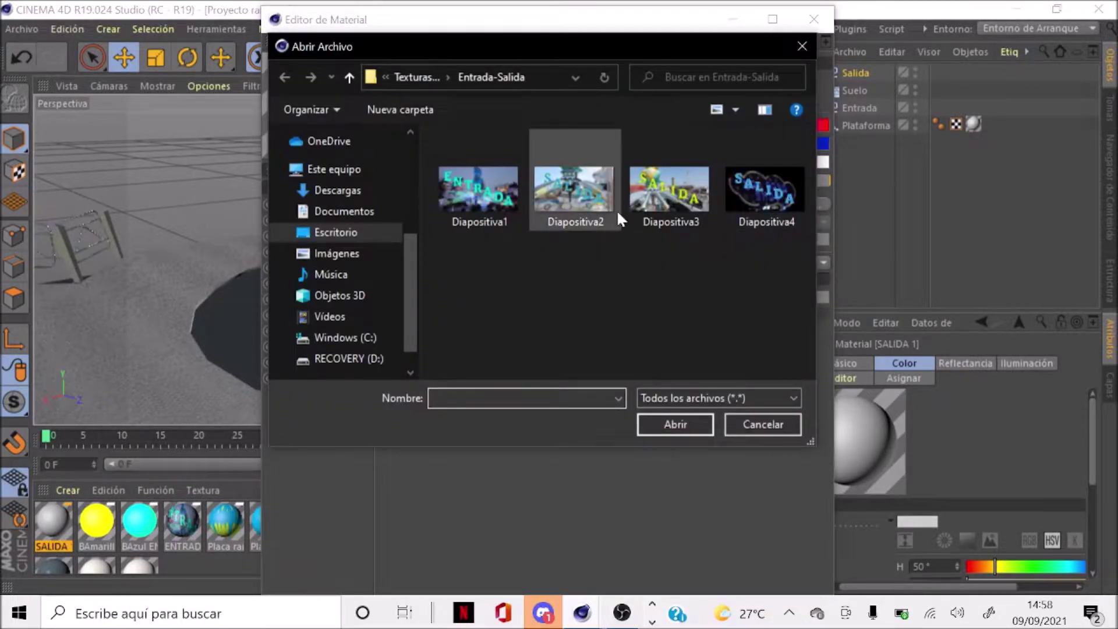
double_click(607, 216)
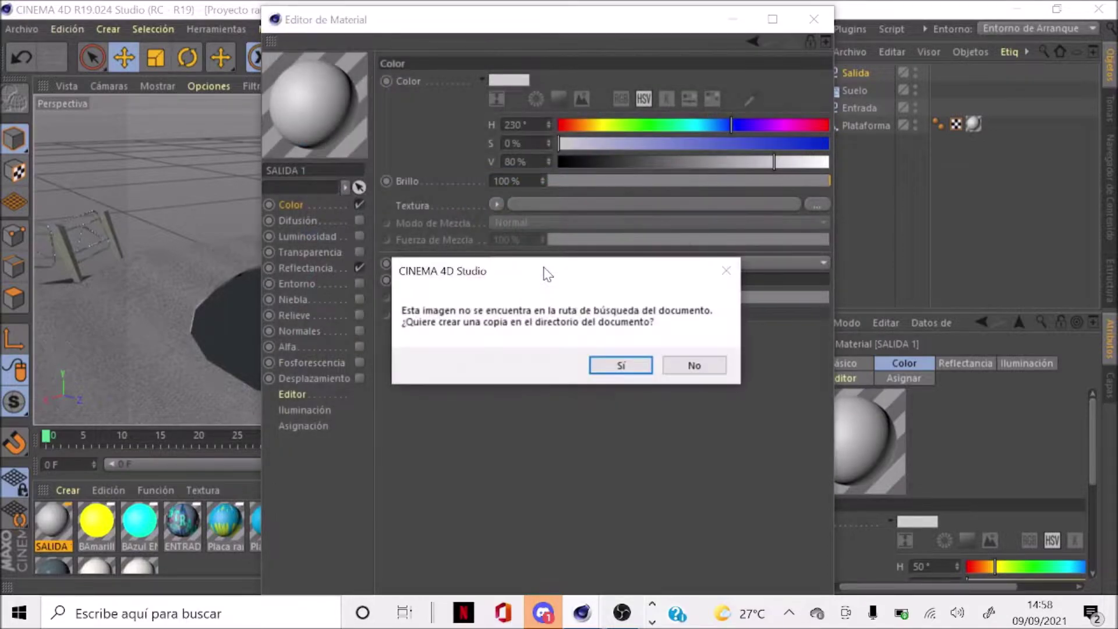
click(622, 368)
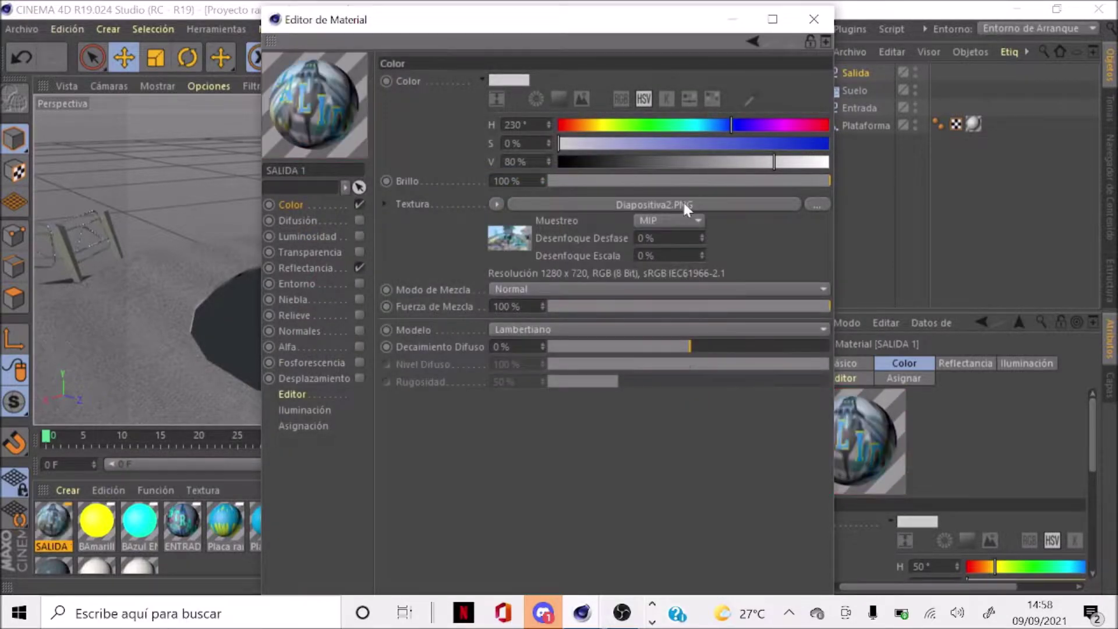
click(810, 20)
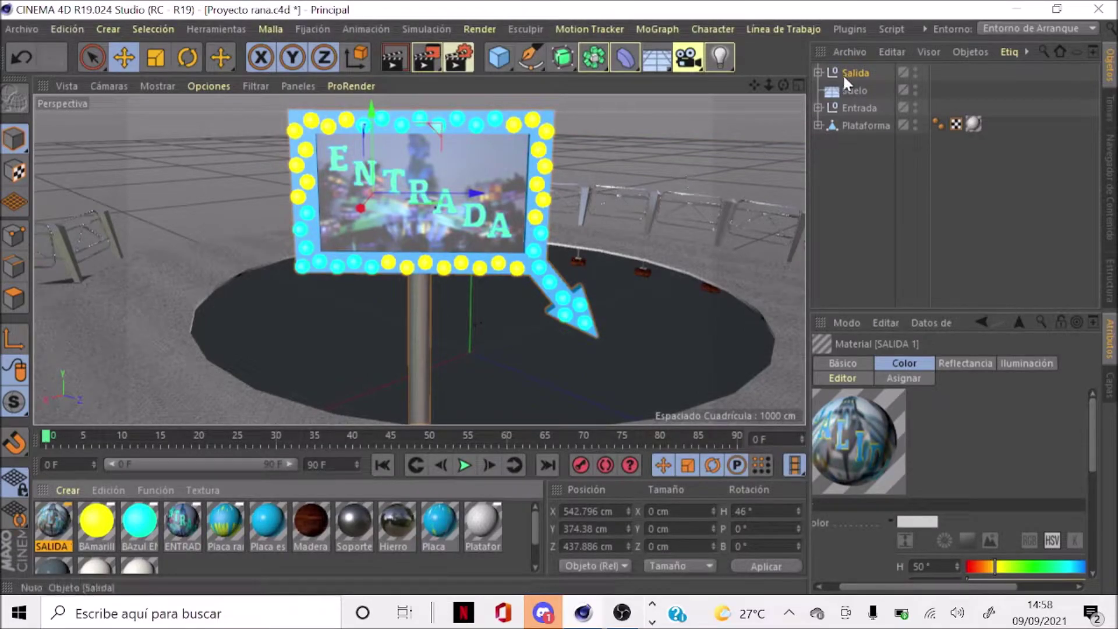
Drop the SALIDA material onto the texture tag of Salida's Cubo panel
click(818, 72)
click(857, 89)
click(828, 90)
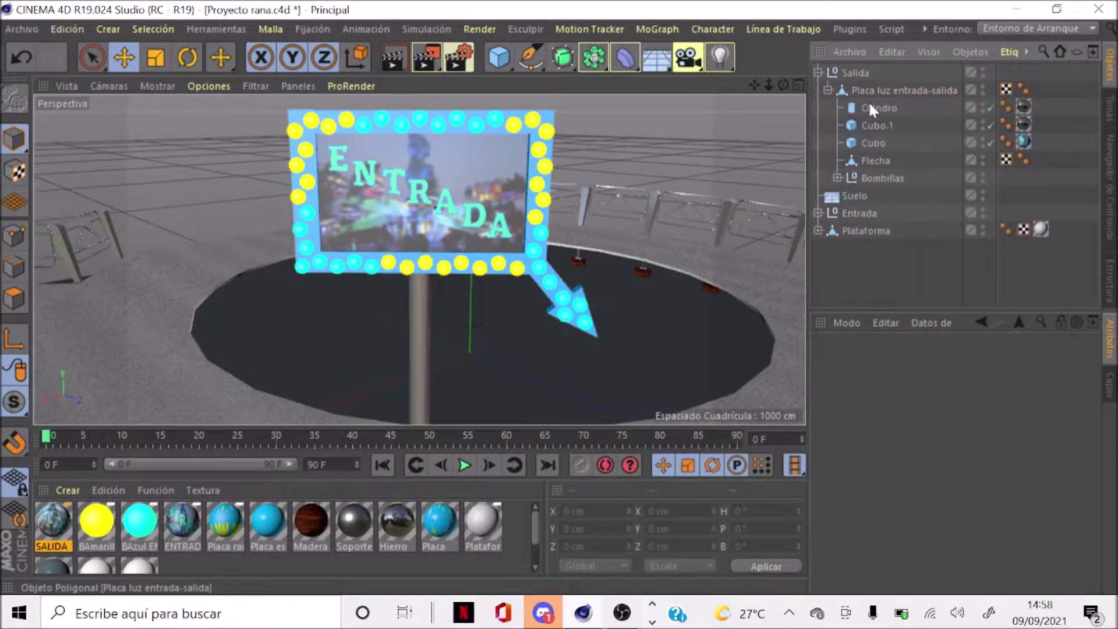
click(873, 143)
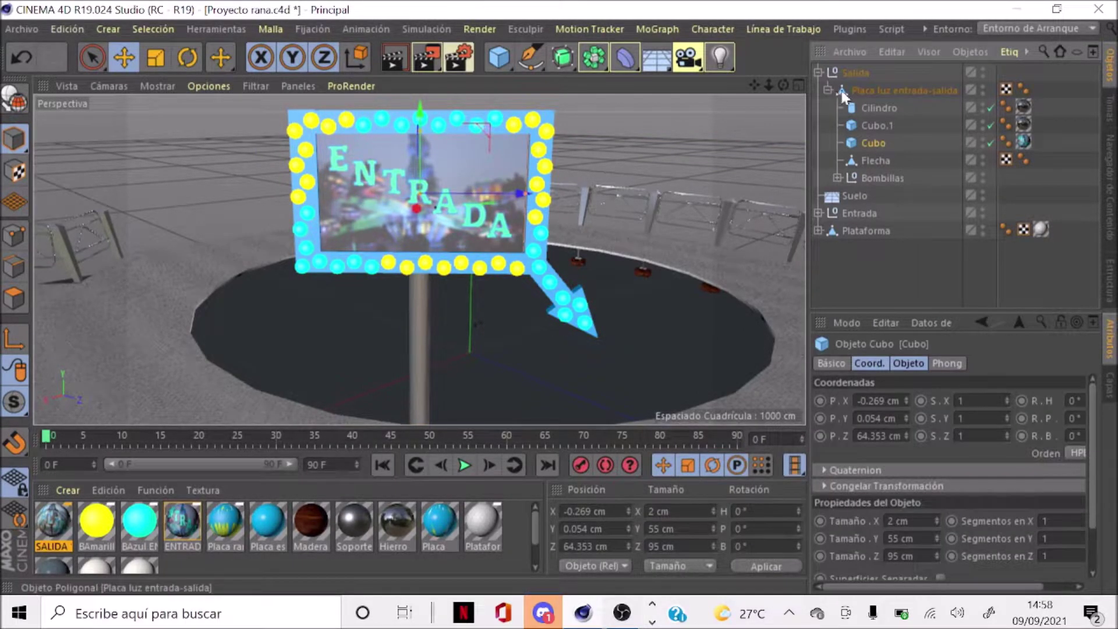
click(47, 509)
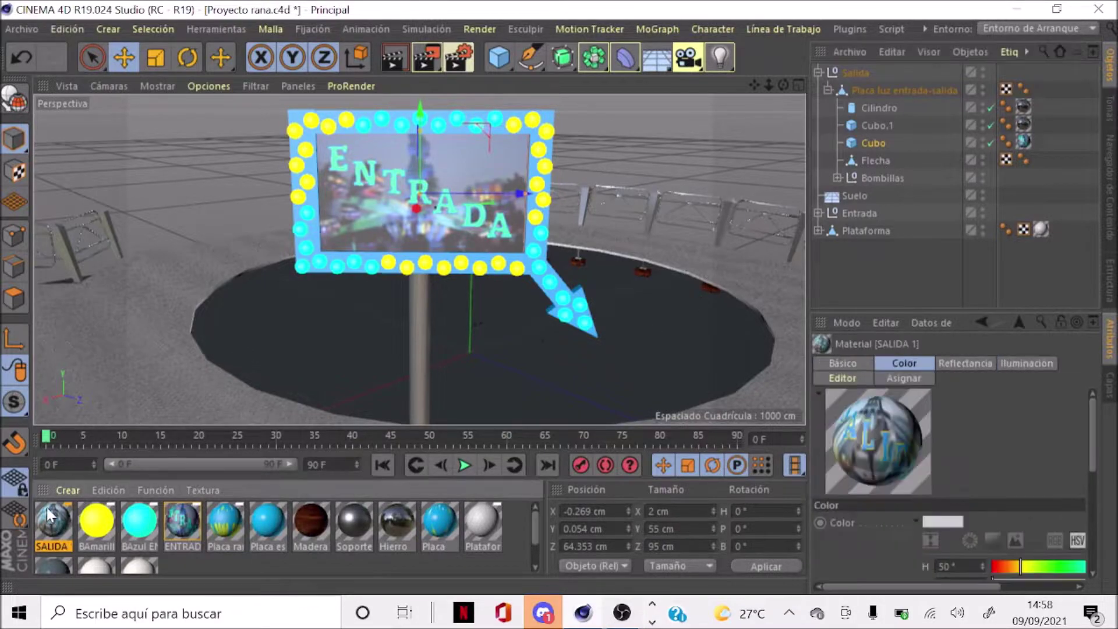
drag(777, 304, 978, 187)
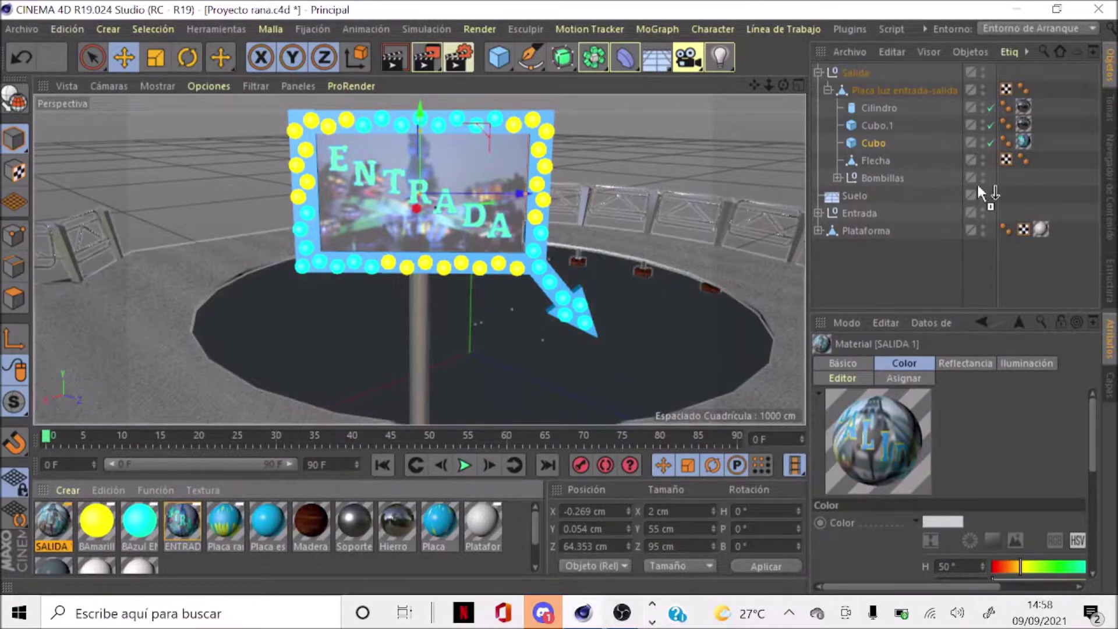
drag(1023, 143, 1023, 142)
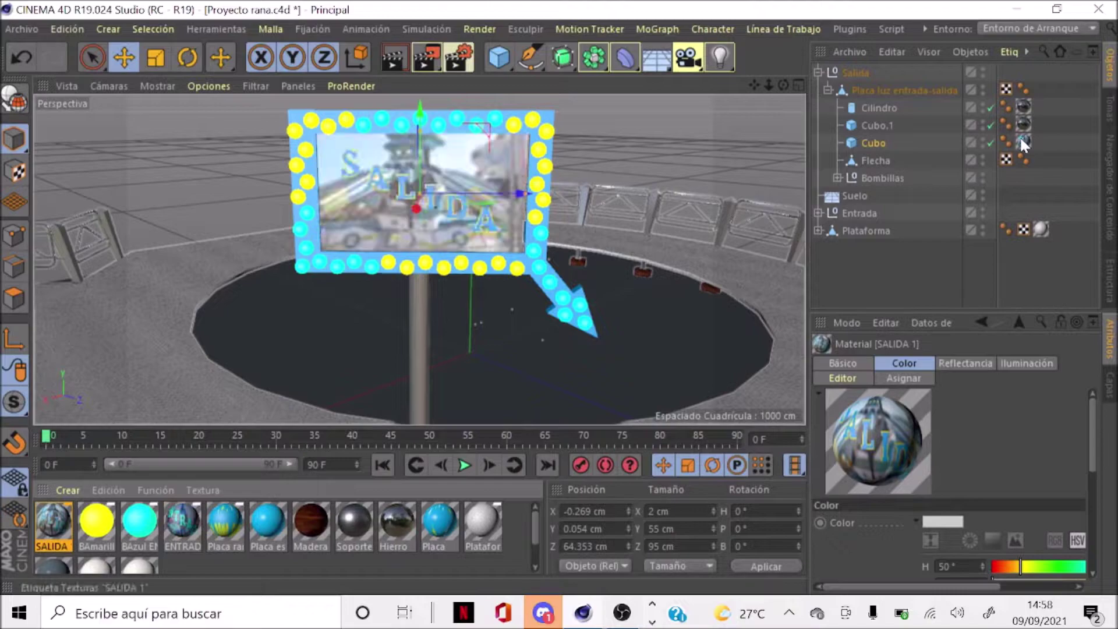
Collapse the Salida hierarchy and zoom out to see both signs by the stairs
click(828, 89)
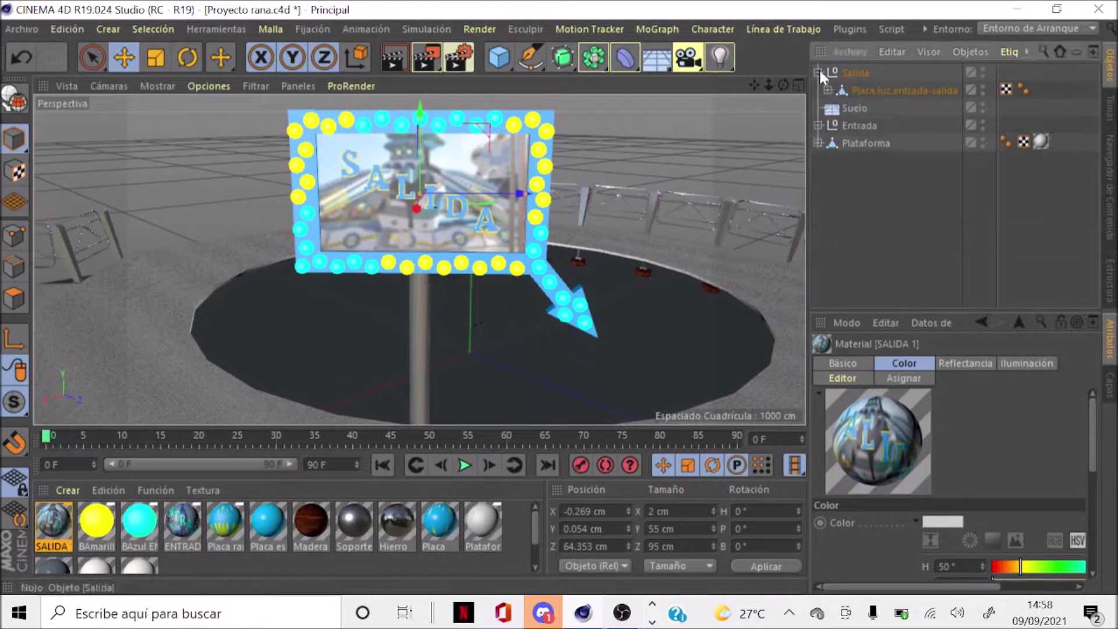
click(842, 72)
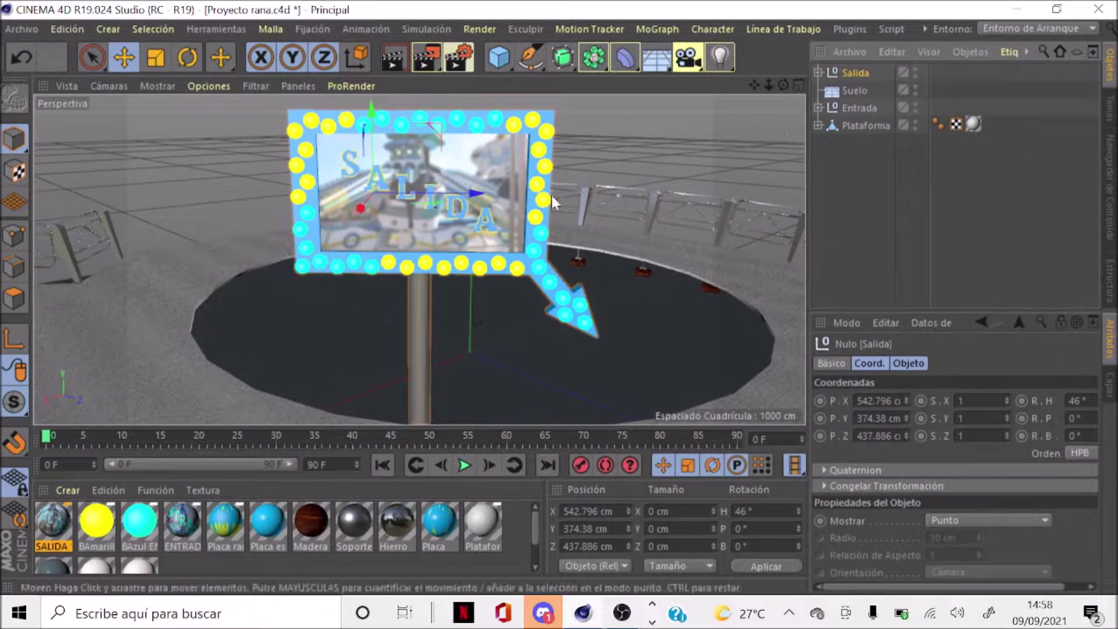
scroll(386, 183, down, 3)
scroll(379, 204, down, 5)
scroll(384, 227, down, 2)
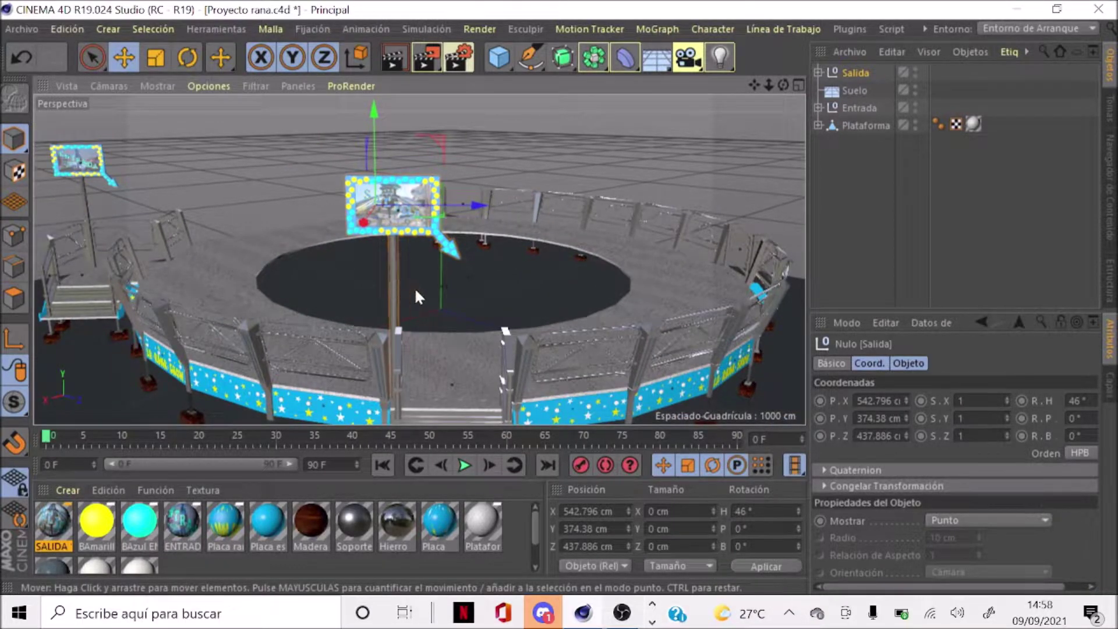
scroll(414, 288, up, 3)
scroll(419, 259, up, 1)
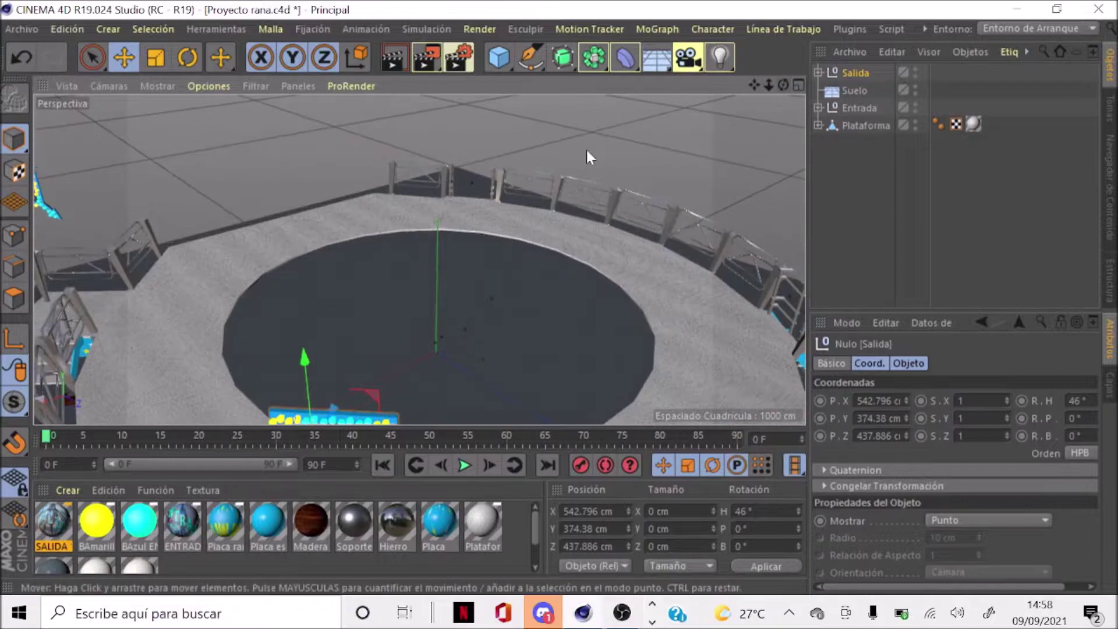
scroll(491, 222, down, 3)
Edit the BAmarillo and BAzul bulb materials together so the cyan bulbs become deep blue
click(96, 522)
ctrl+click(139, 521)
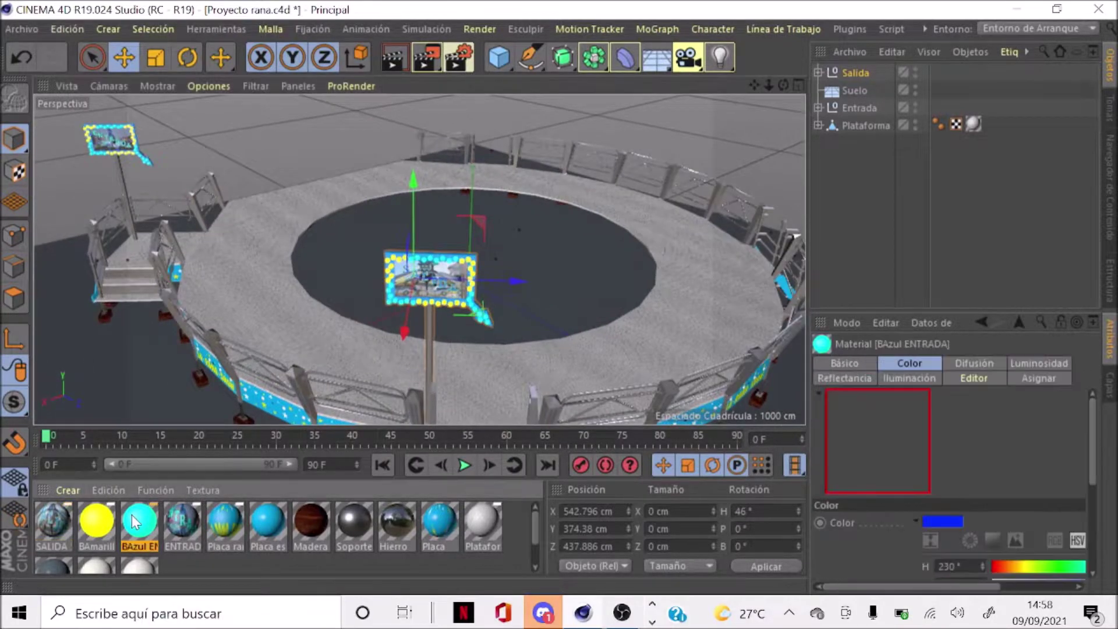
double_click(140, 521)
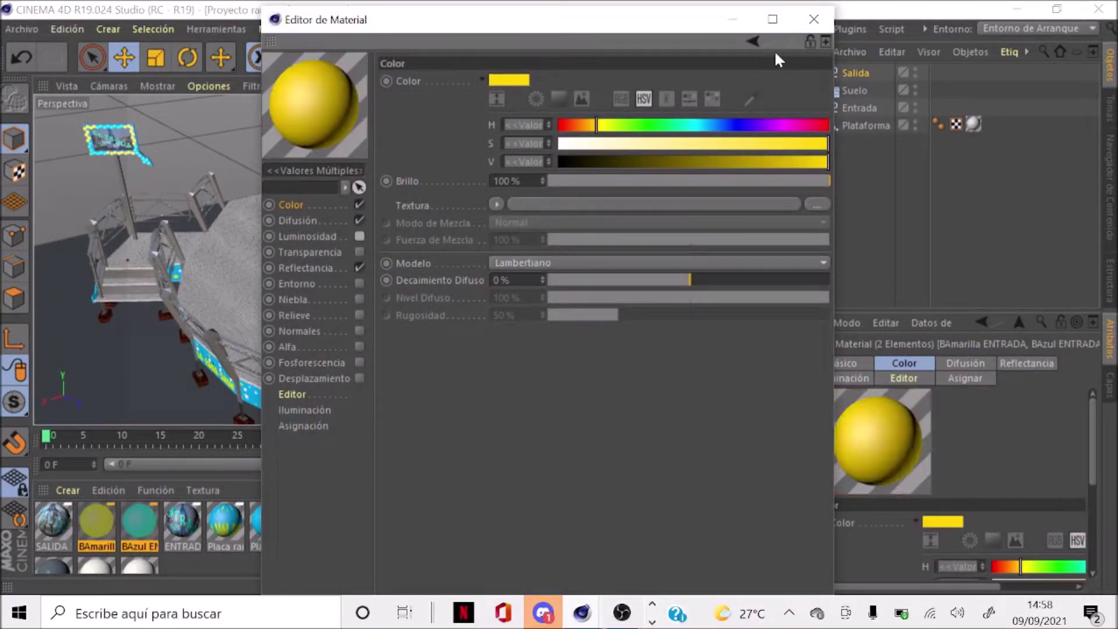
click(814, 19)
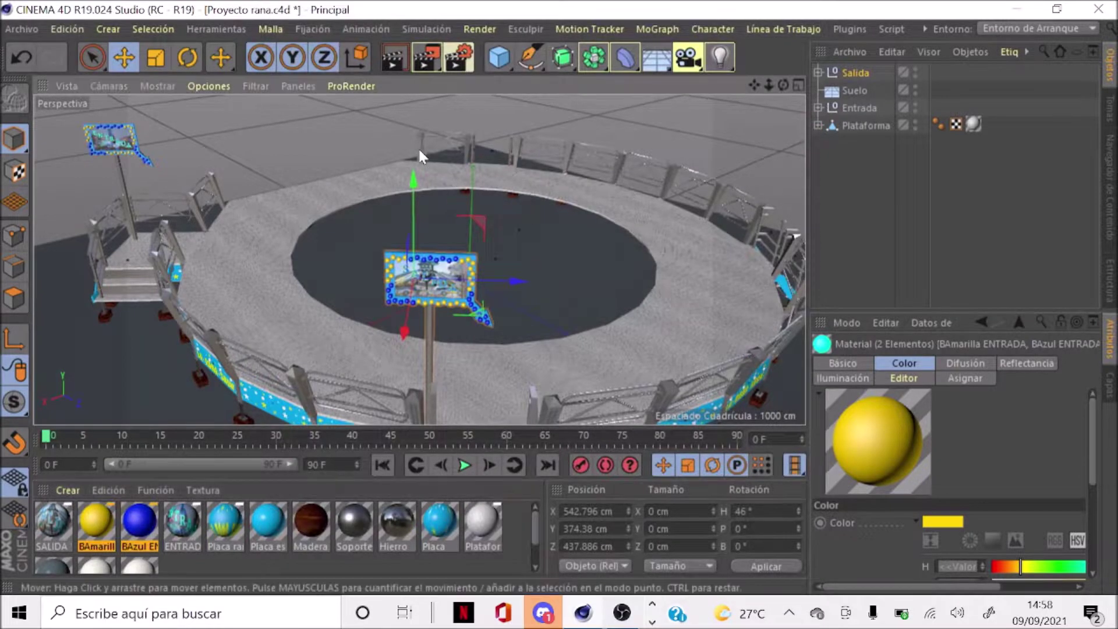
scroll(431, 192, down, 5)
scroll(457, 248, up, 1)
scroll(459, 192, up, 2)
scroll(460, 192, up, 2)
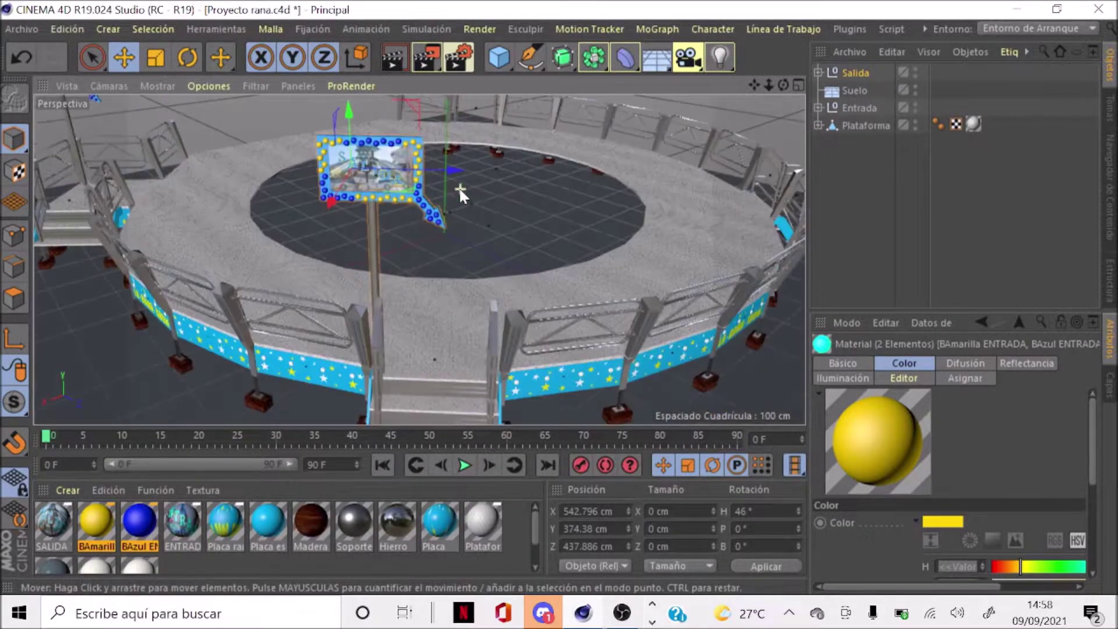
scroll(460, 192, up, 2)
scroll(460, 192, down, 1)
scroll(460, 190, down, 2)
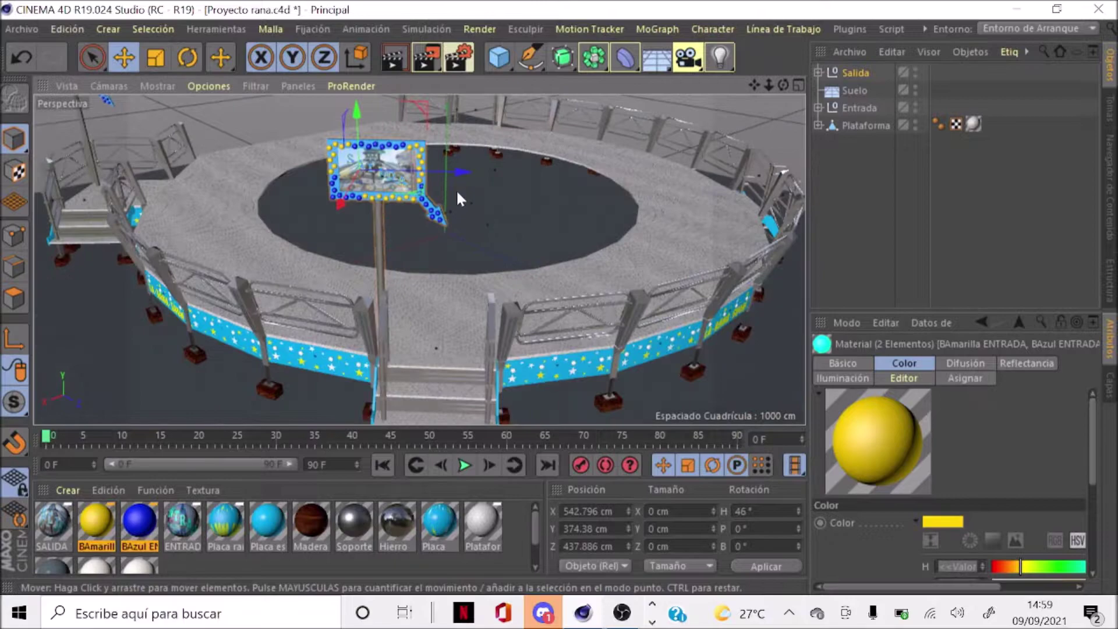
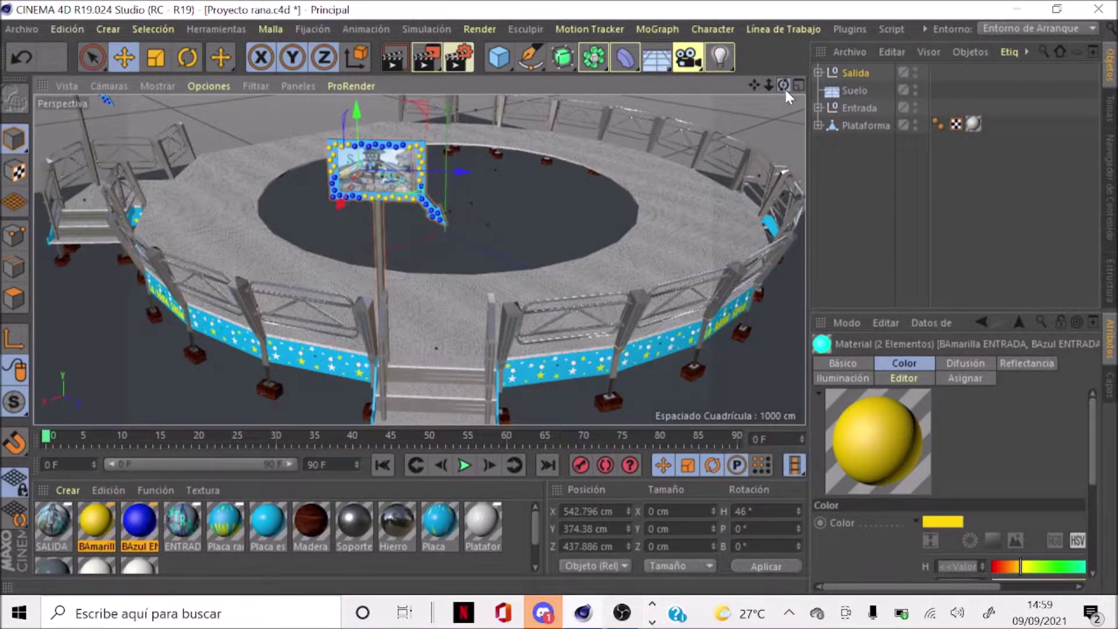
Slide the Salida sign slightly sideways and drag out a Salida.1 copy beside it
drag(784, 86, 763, 88)
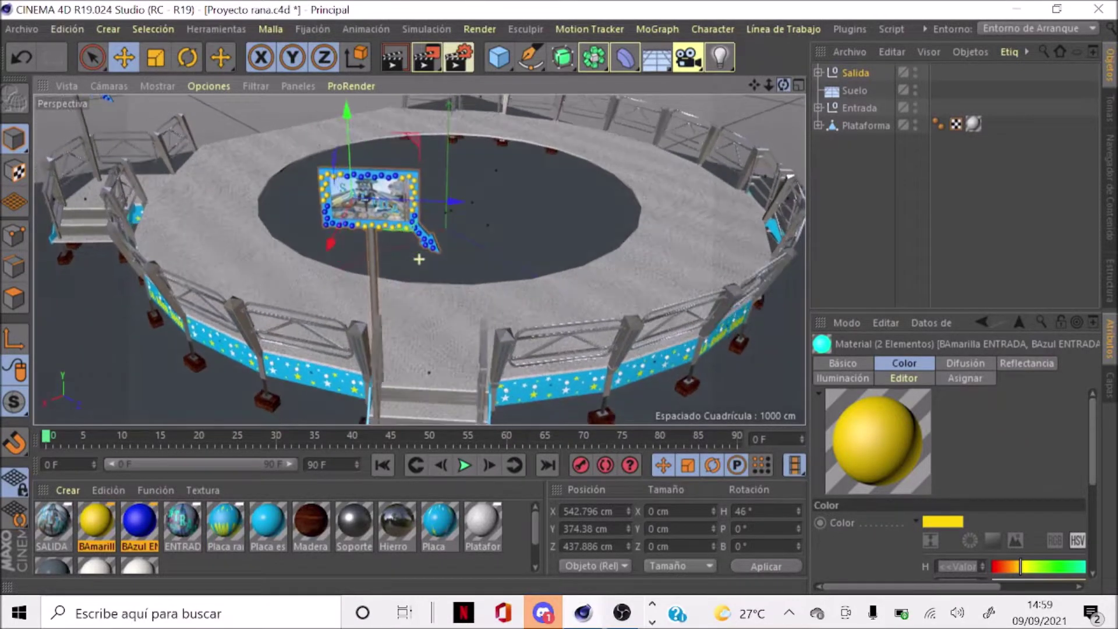
drag(419, 259, 442, 258)
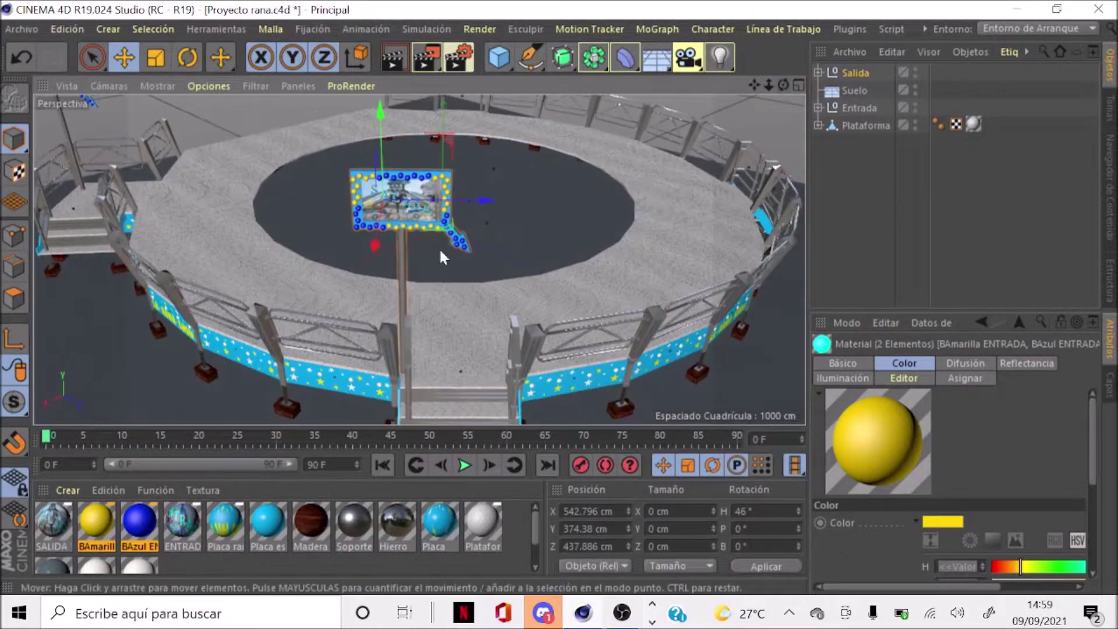
mouse_move(465, 205)
mouse_down()
mouse_move(475, 201)
mouse_move(422, 199)
mouse_up()
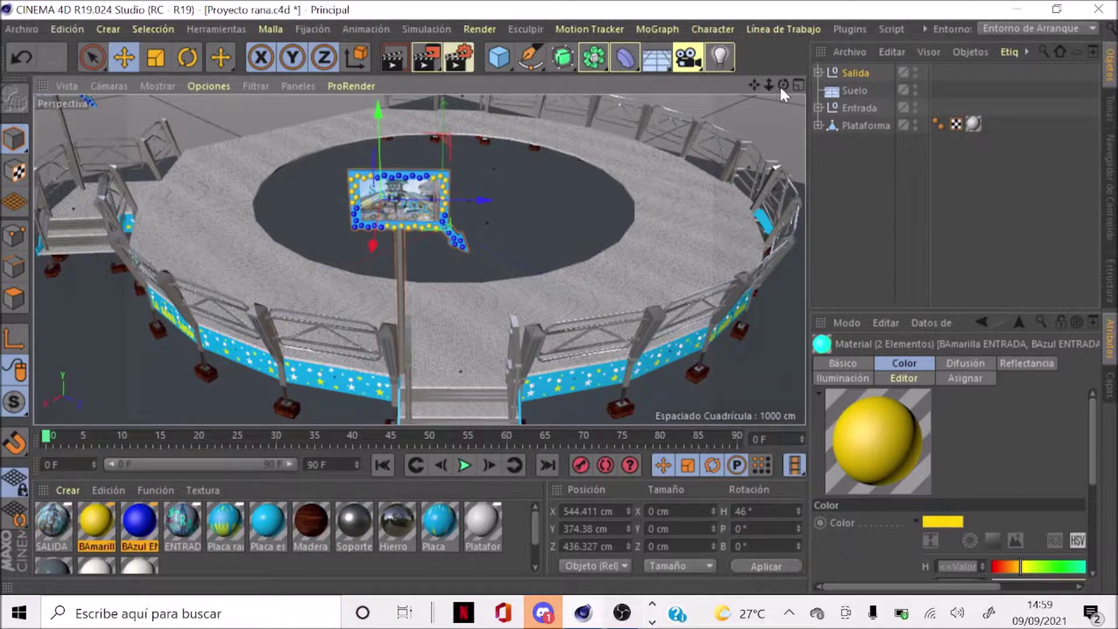
mouse_move(784, 85)
mouse_down()
mouse_move(418, 259)
mouse_move(394, 242)
mouse_up()
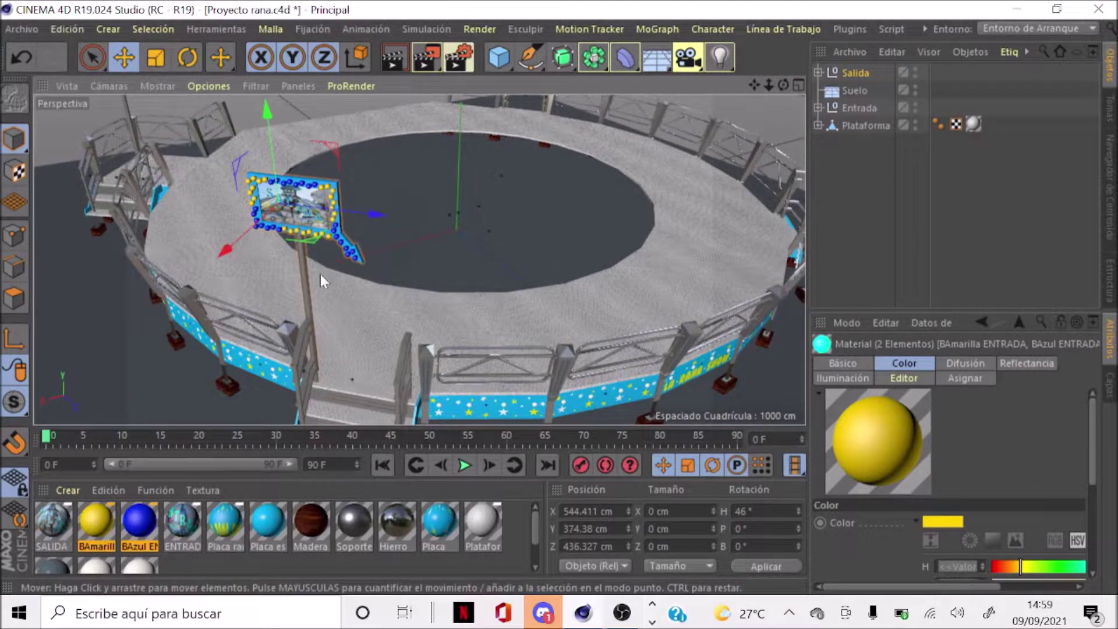
ctrl+drag(359, 216, 474, 238)
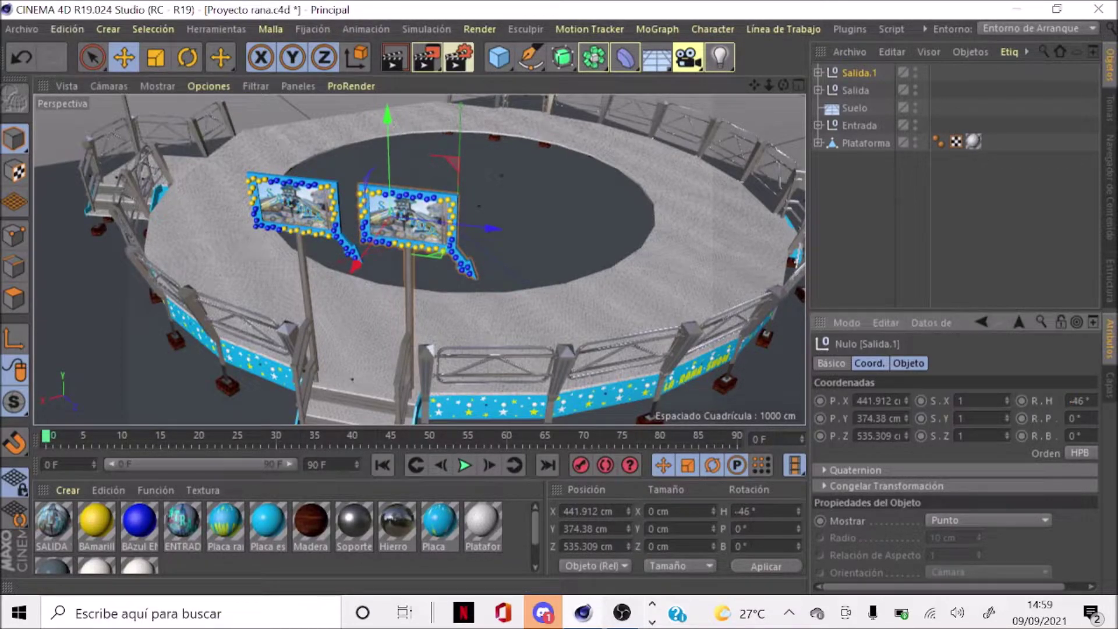
Turn the Salida.1 copy to a -58° heading
drag(784, 85, 728, 88)
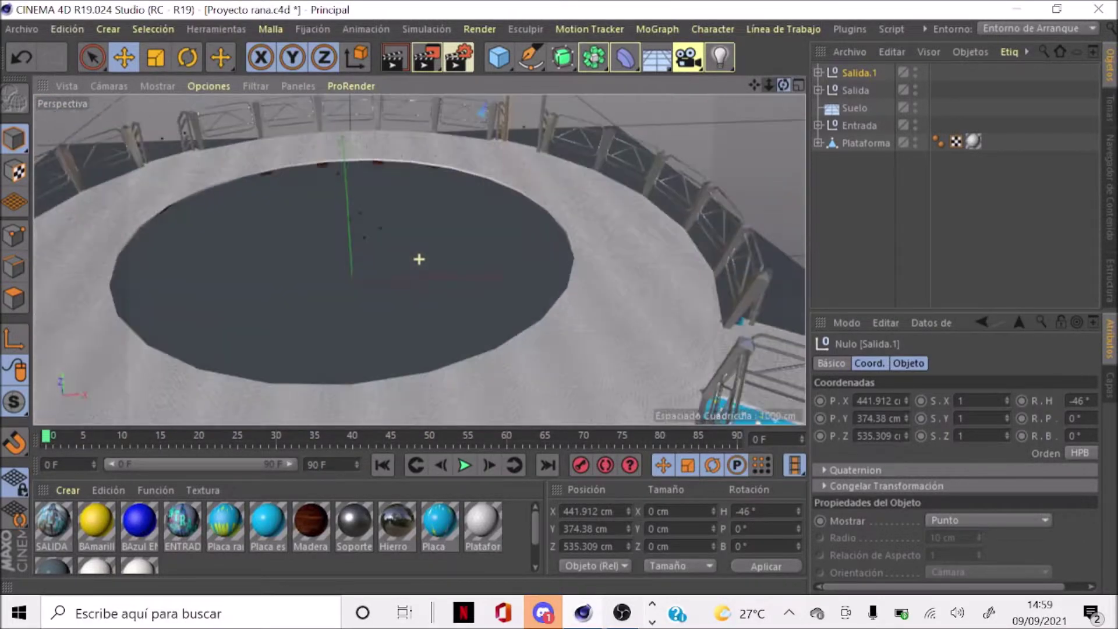
drag(728, 88, 487, 156)
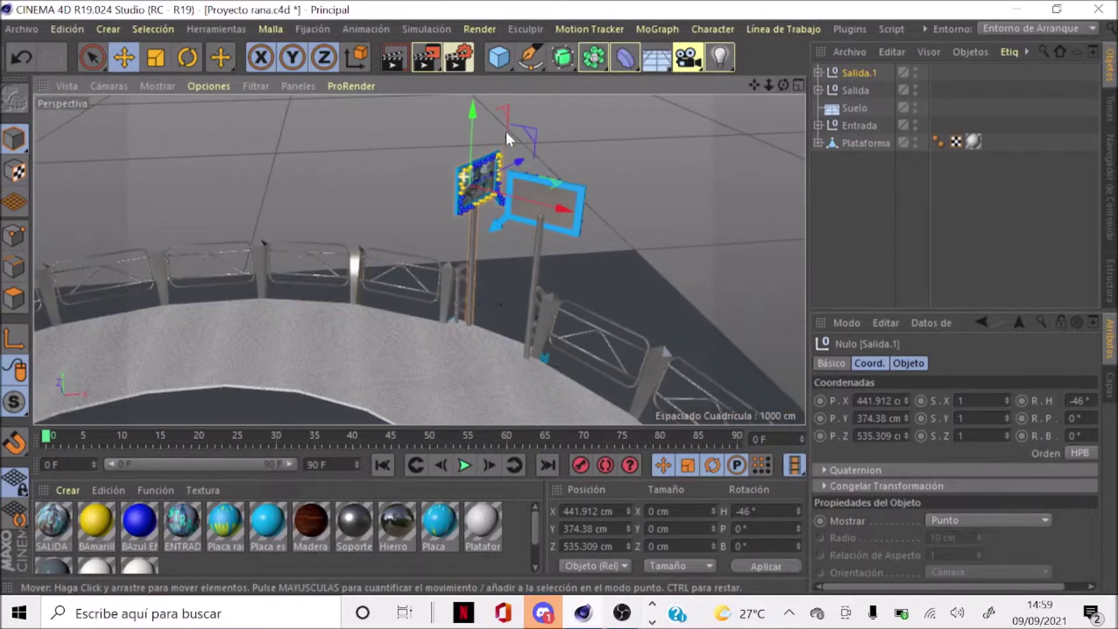
scroll(506, 130, up, 5)
scroll(468, 192, down, 3)
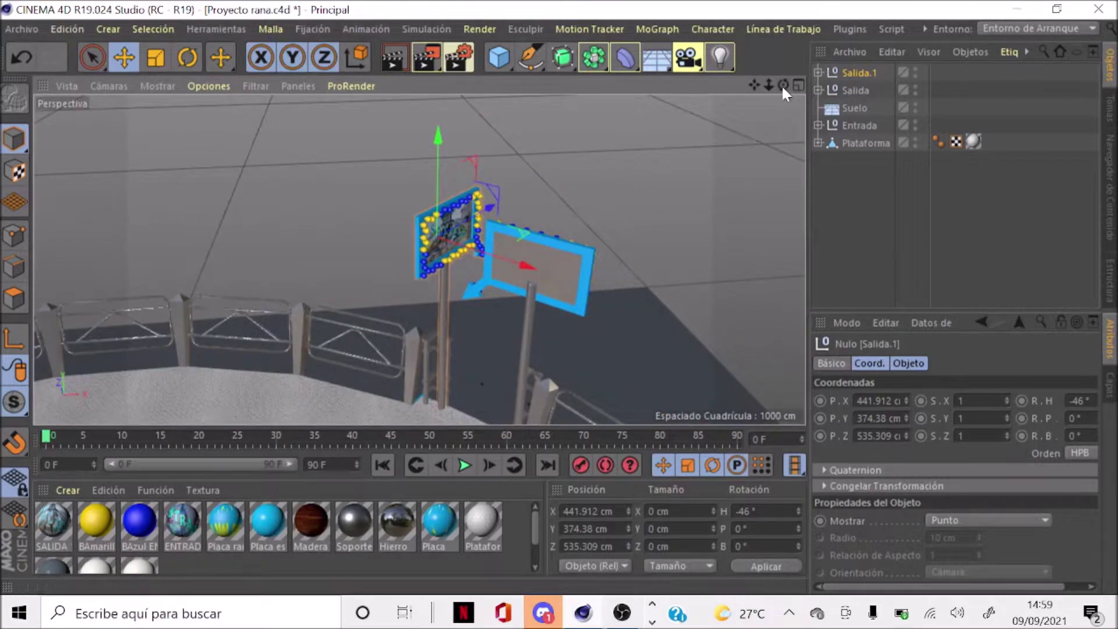
drag(784, 85, 995, 213)
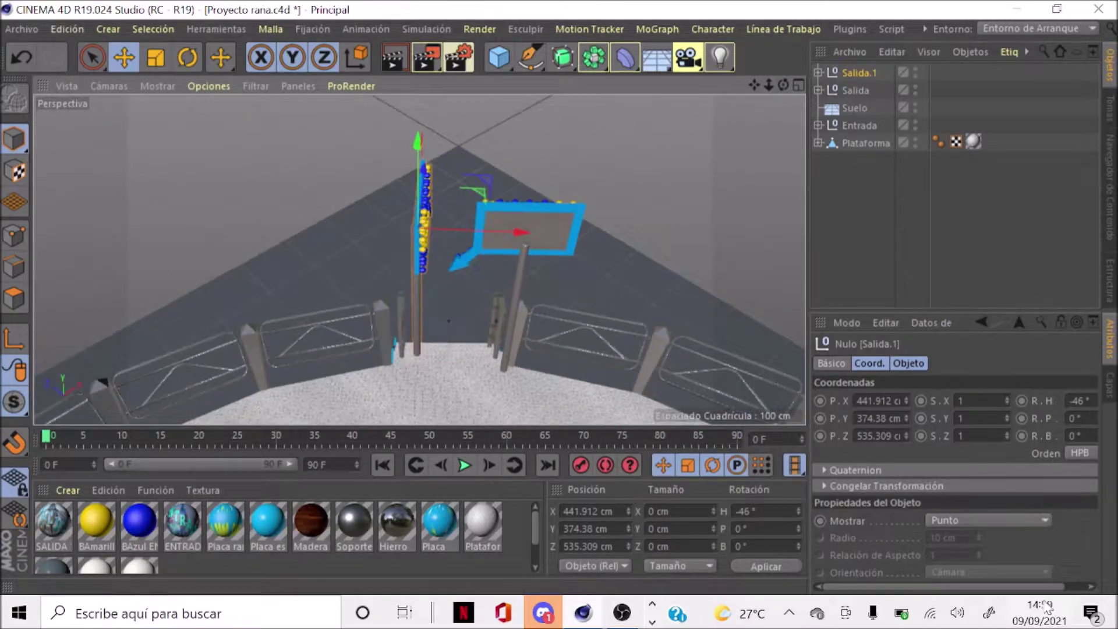
click(1083, 587)
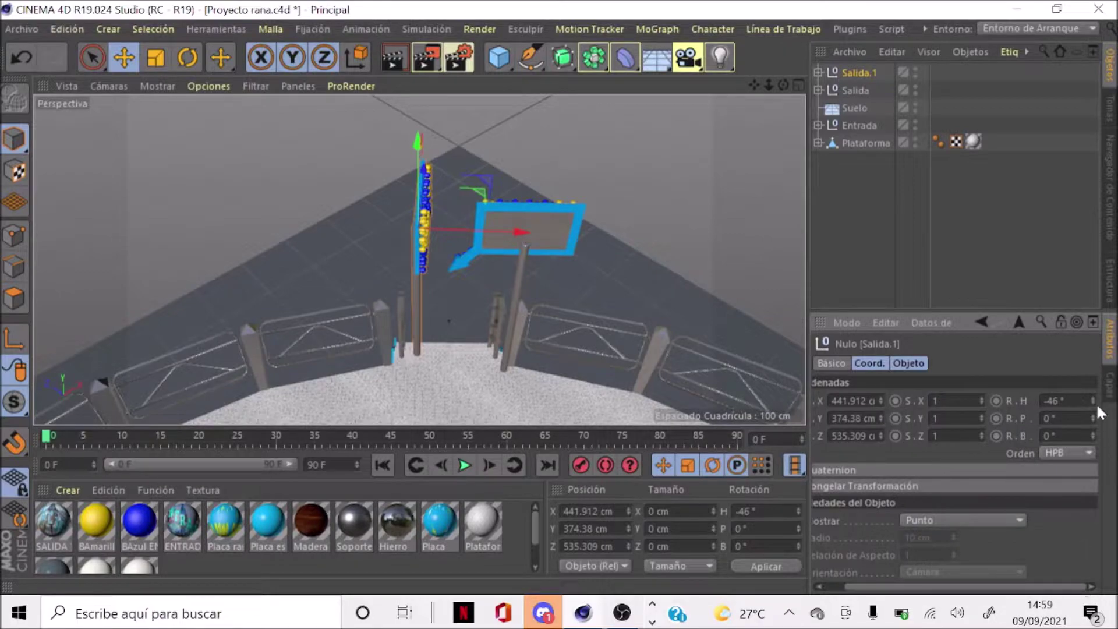
drag(1092, 400, 1092, 400)
Slide Salida.1 along the railing into its final spot beside the original
mouse_move(781, 85)
mouse_down()
mouse_move(533, 154)
mouse_move(463, 314)
mouse_move(492, 317)
mouse_move(507, 263)
mouse_up()
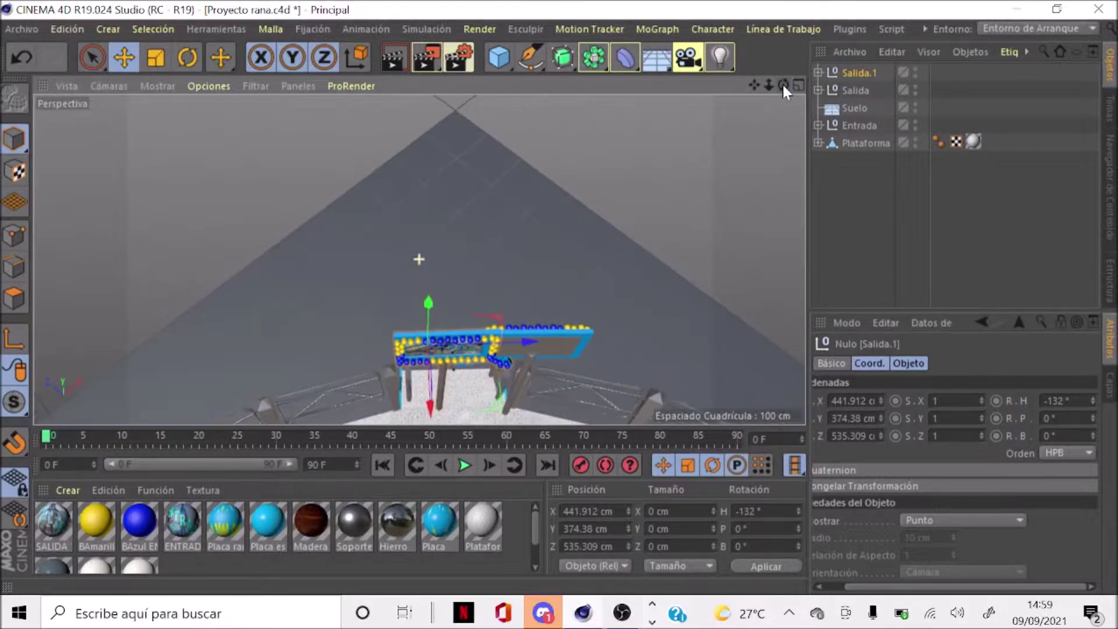
scroll(463, 315, up, 5)
drag(554, 205, 442, 191)
drag(366, 284, 251, 260)
Nudge the original Salida sign a few centimetres along X toward its copy
click(855, 91)
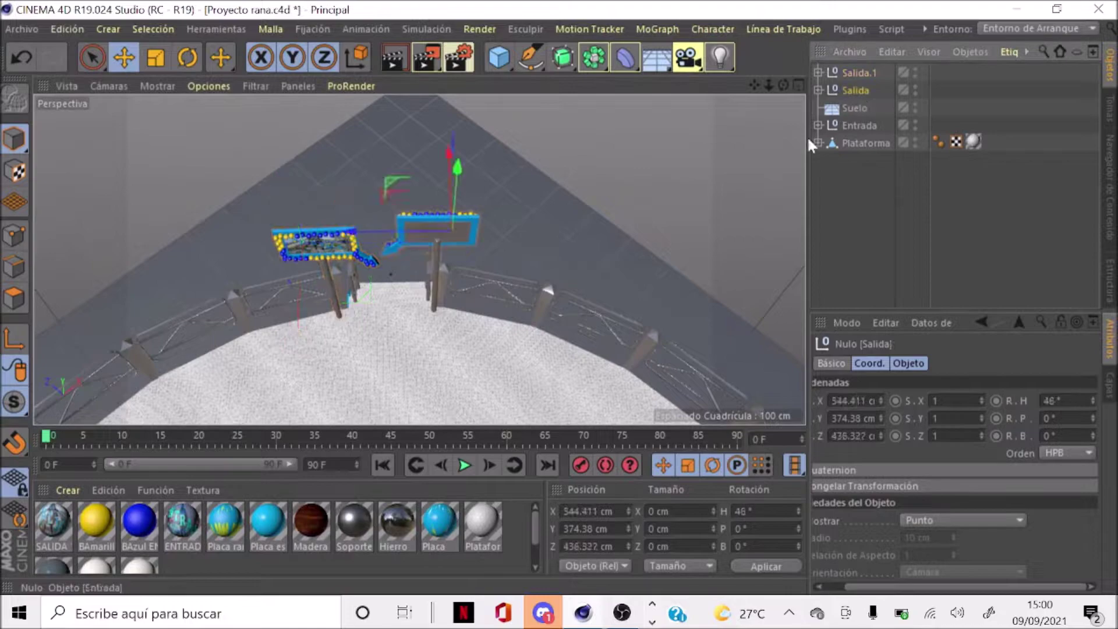
scroll(410, 296, up, 3)
scroll(402, 175, up, 2)
drag(401, 170, 438, 175)
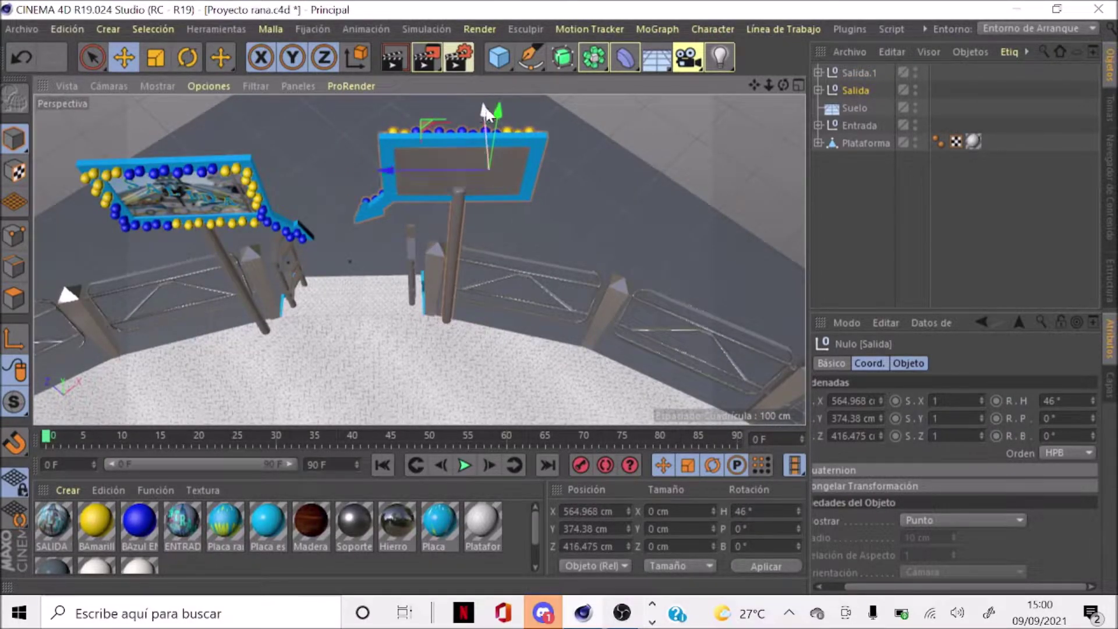
drag(485, 106, 488, 112)
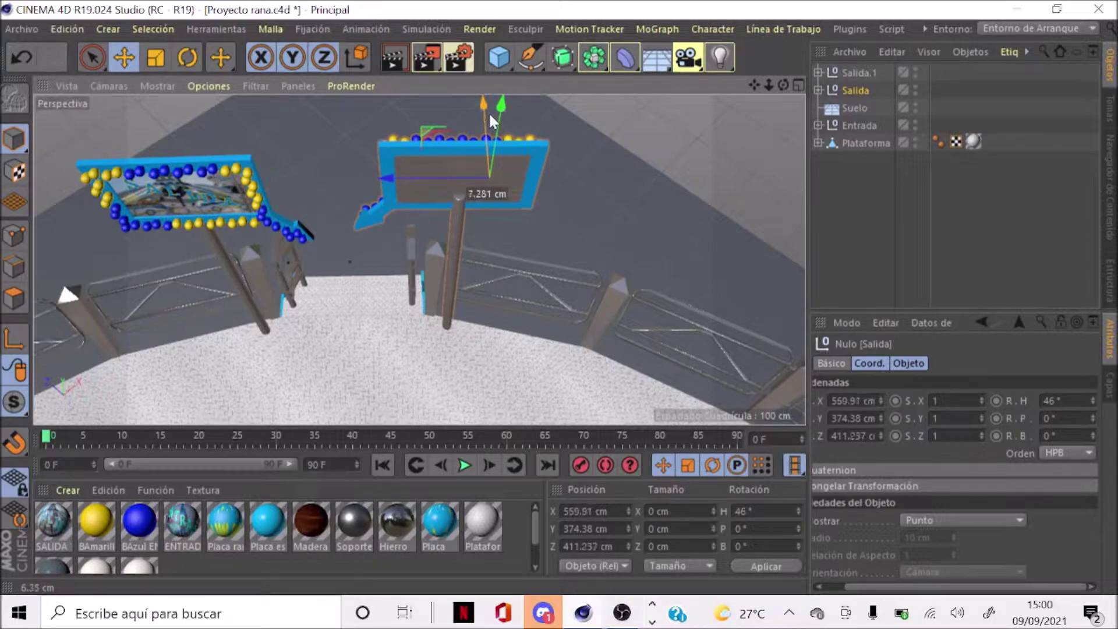
Zoom and orbit around the two signs to check their placement
scroll(419, 256, down, 3)
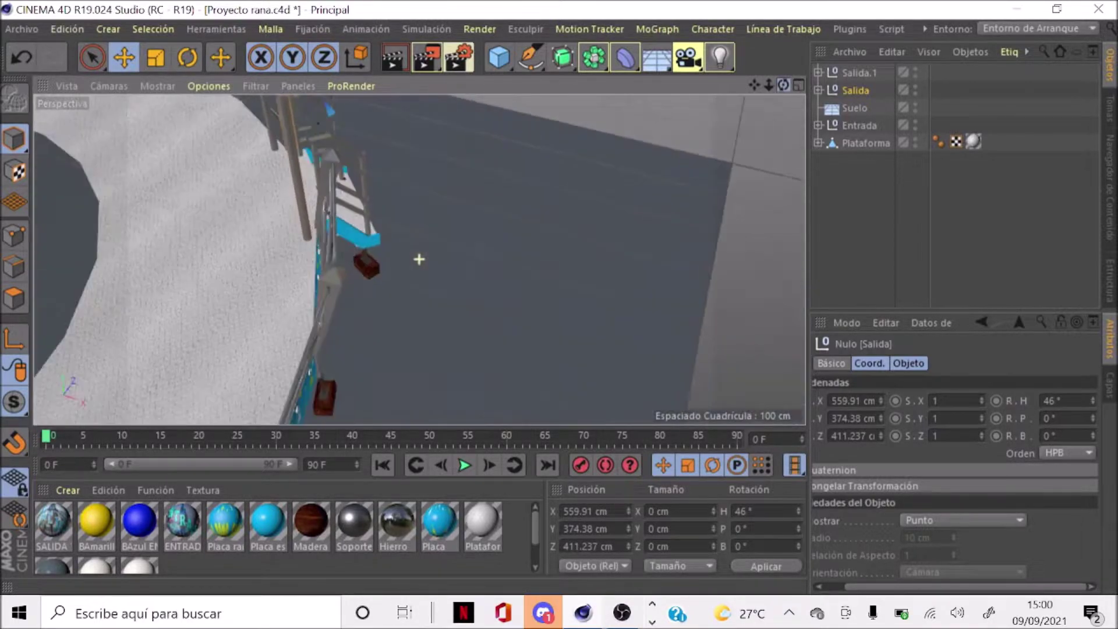
scroll(419, 256, down, 3)
scroll(399, 374, down, 2)
scroll(460, 371, down, 3)
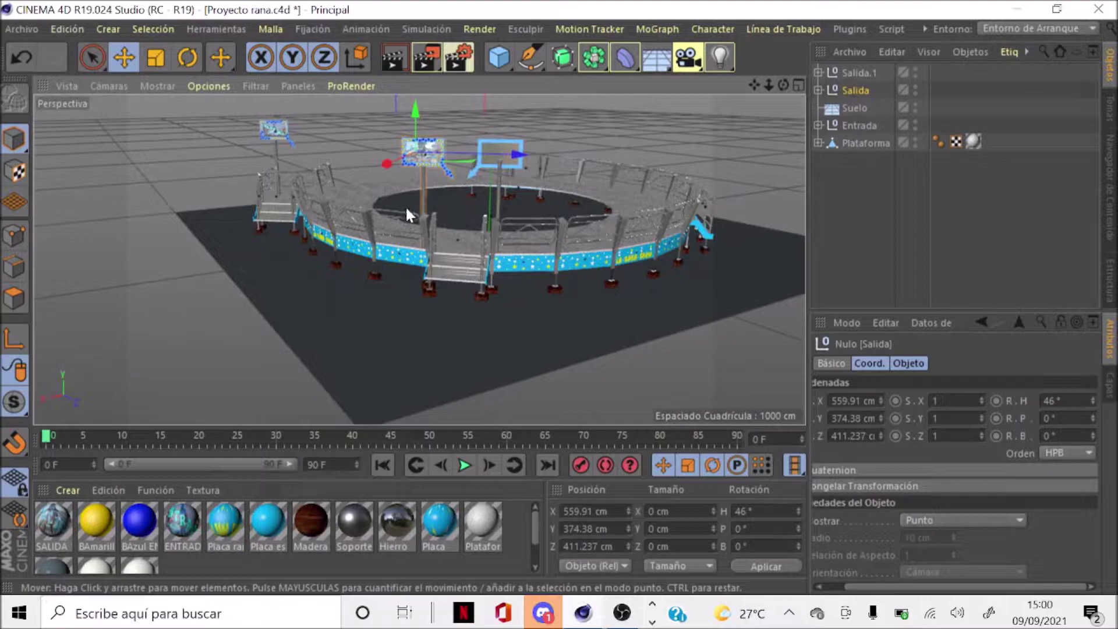
scroll(452, 150, up, 2)
scroll(445, 148, up, 2)
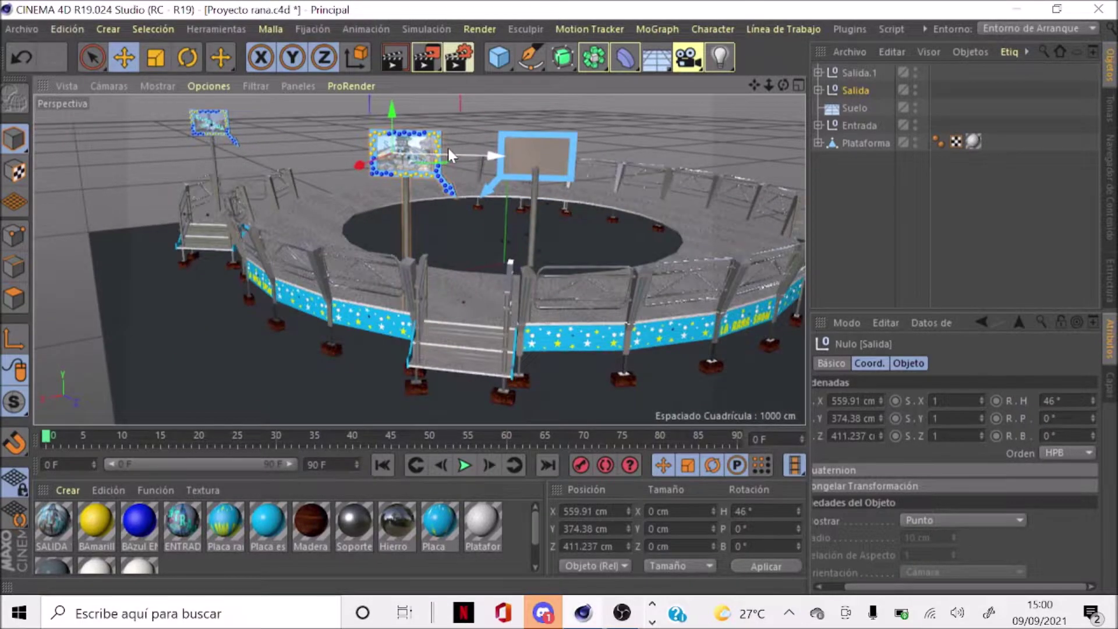
scroll(448, 145, up, 1)
scroll(448, 149, up, 1)
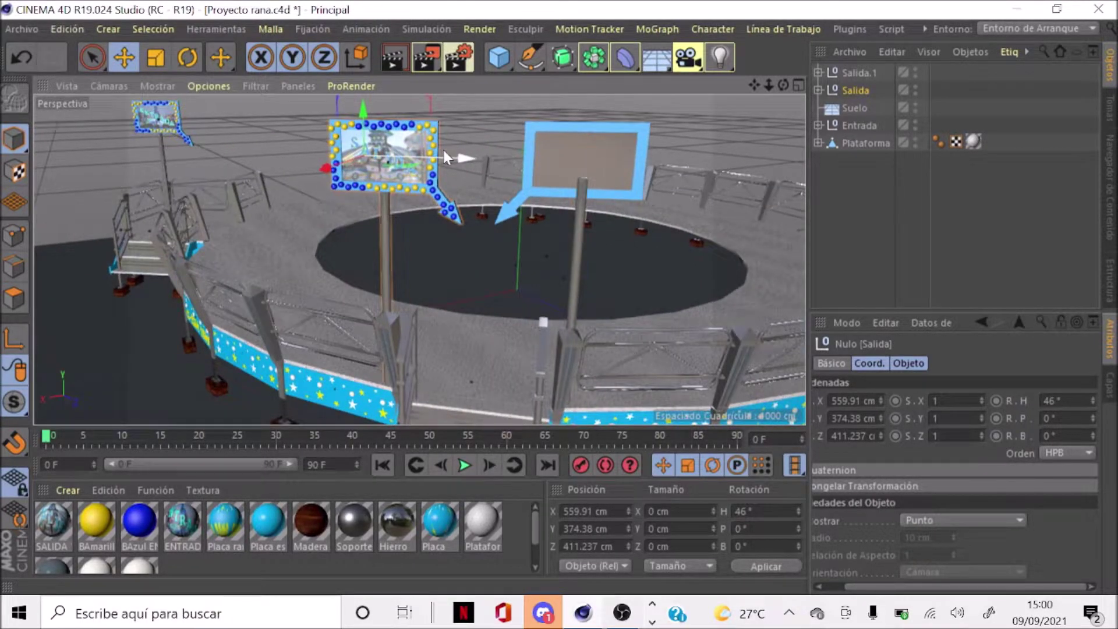
scroll(437, 150, up, 1)
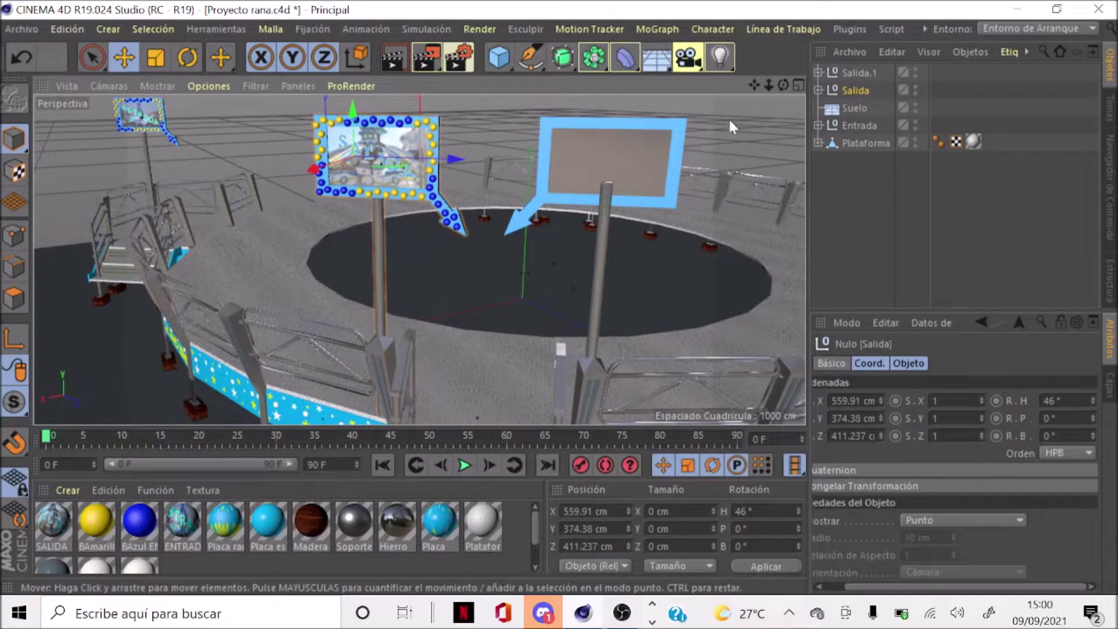
mouse_move(784, 85)
mouse_down()
mouse_move(763, 87)
mouse_move(763, 102)
mouse_up()
scroll(419, 258, down, 3)
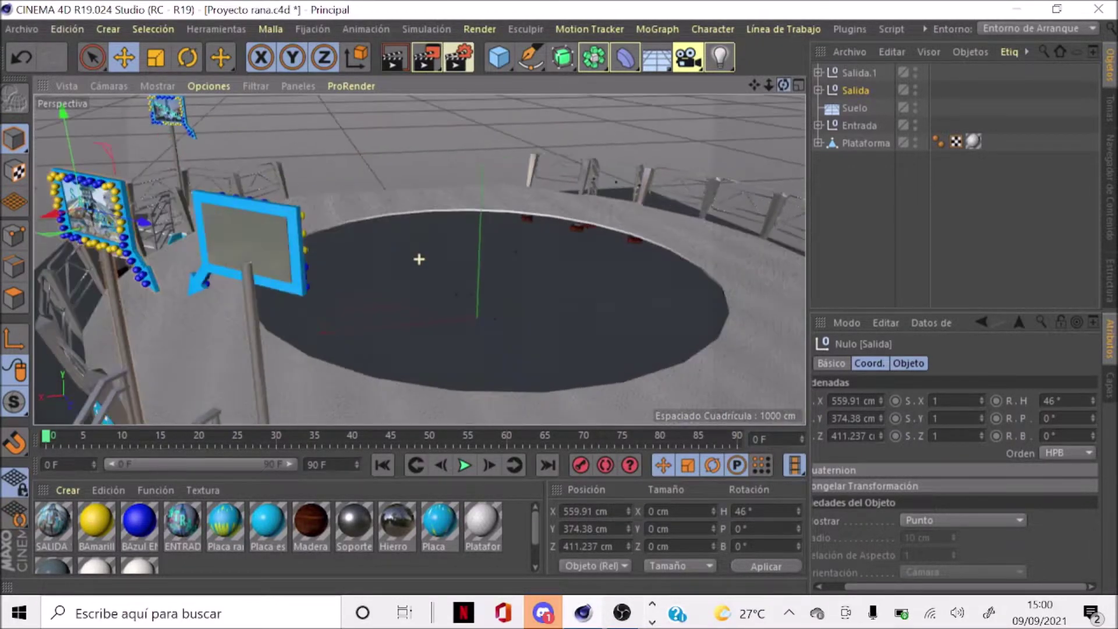
scroll(419, 259, down, 3)
scroll(418, 259, down, 3)
scroll(309, 224, up, 3)
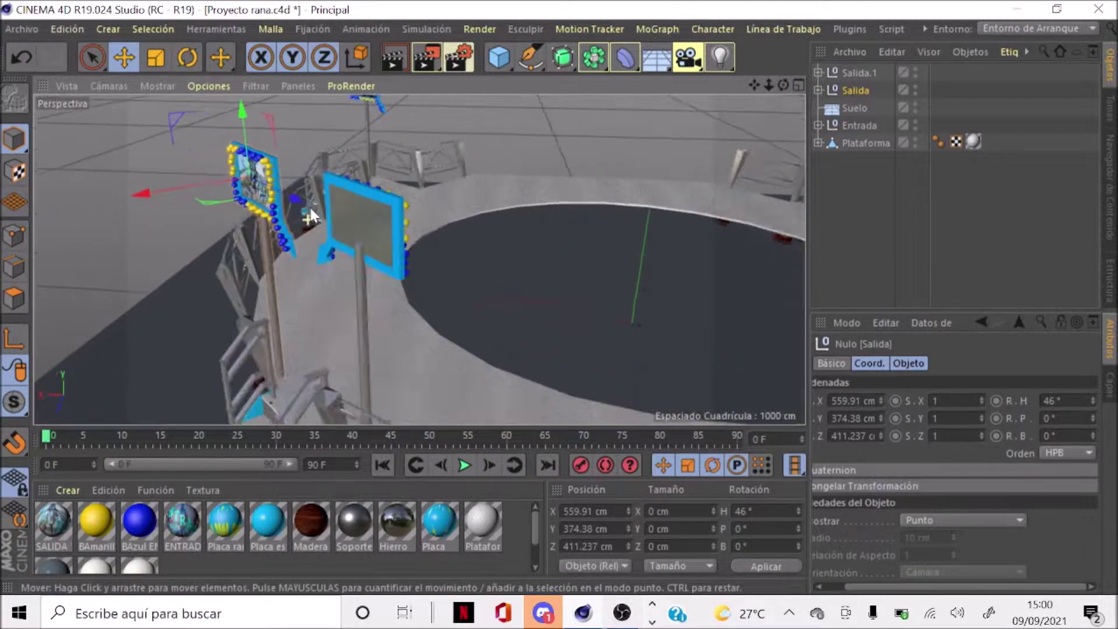
scroll(309, 225, up, 2)
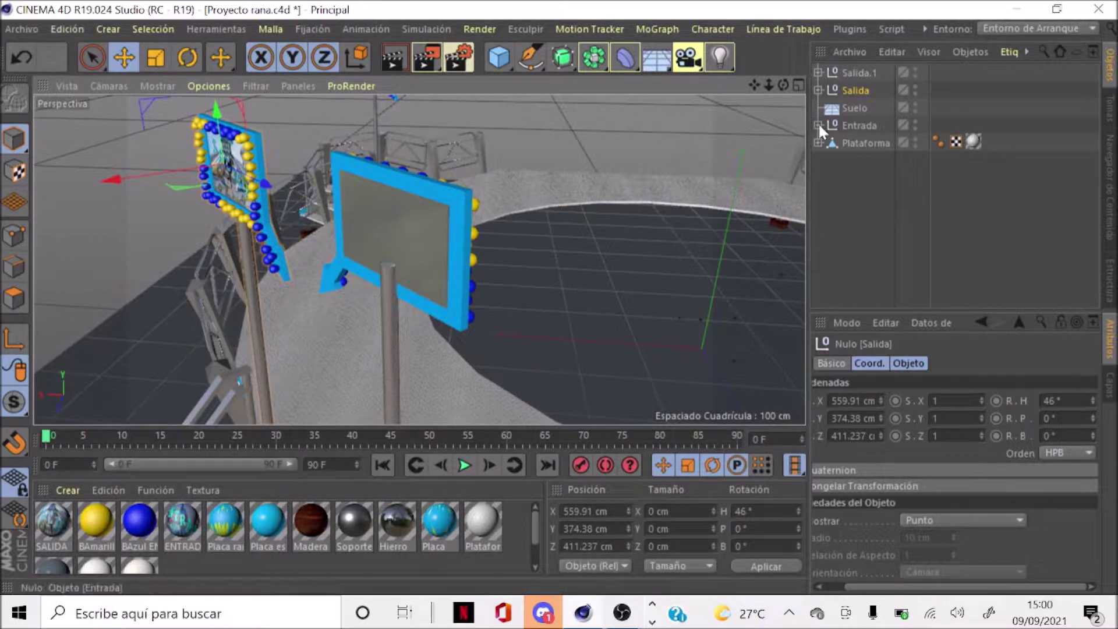
Try moving the Placa luz entrada-salida panel under Salida.1, then undo it
click(818, 90)
click(854, 108)
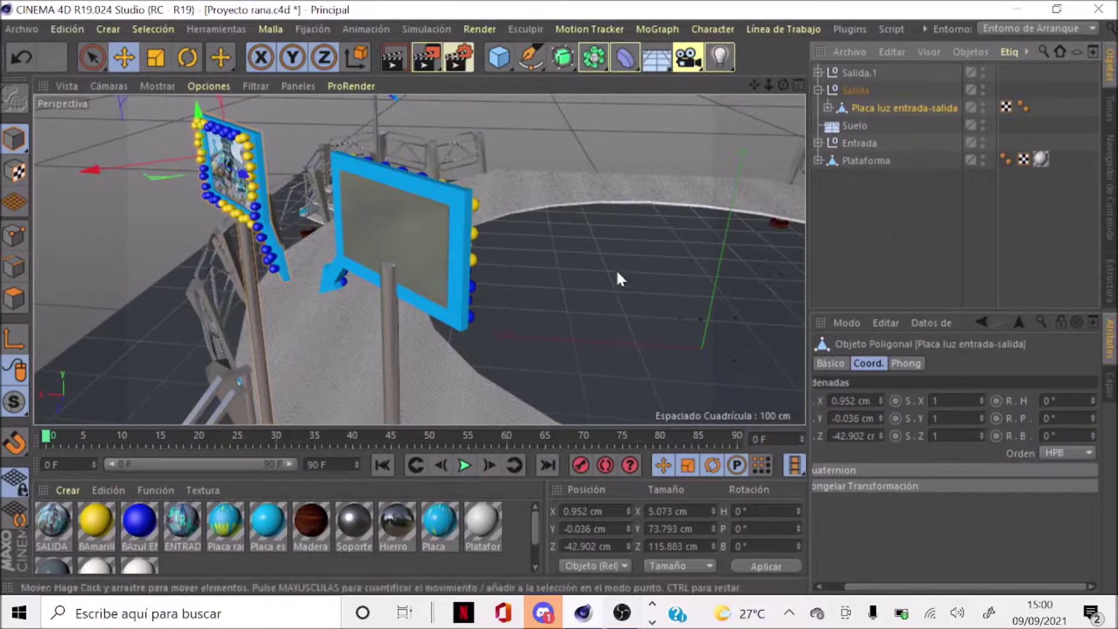
drag(867, 107, 839, 73)
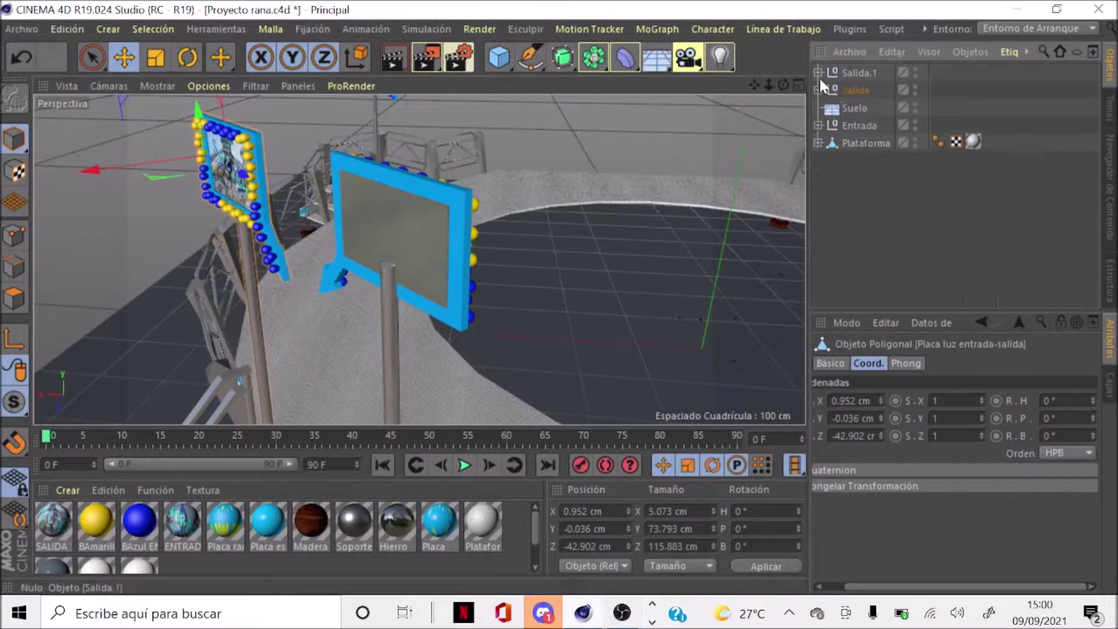
click(854, 107)
click(860, 91)
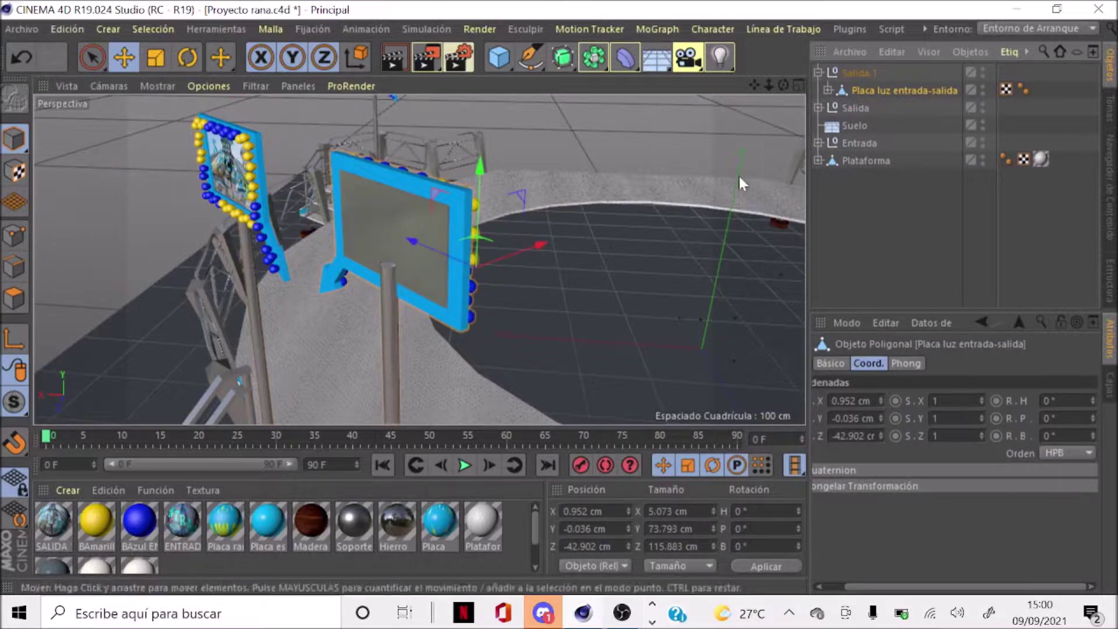
key(ctrl+z)
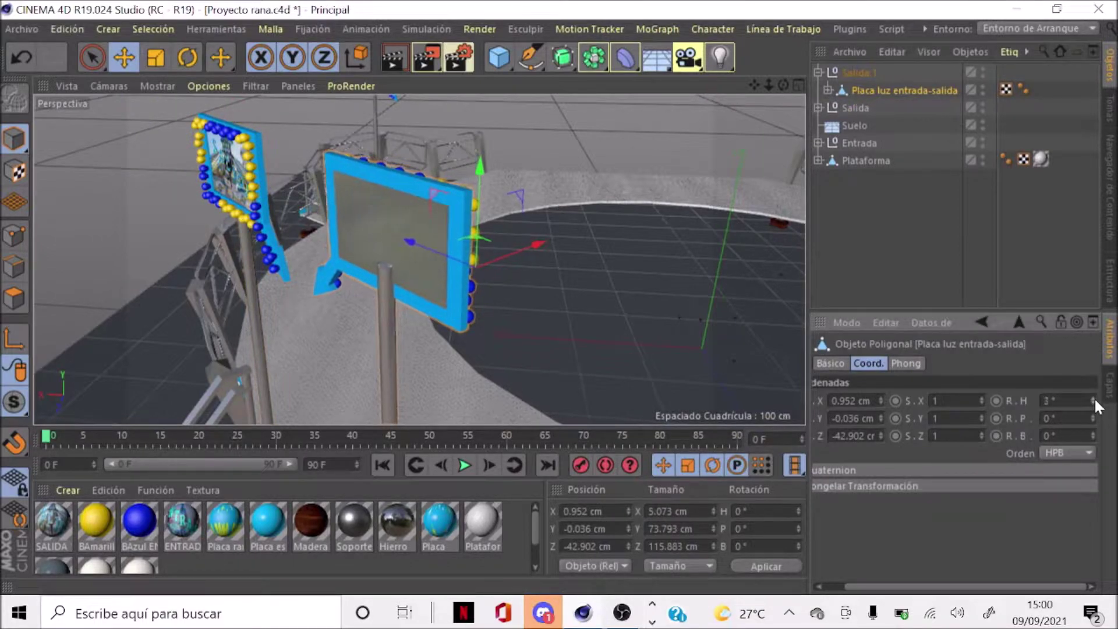
Rotate the Cubo board and Bombillas bulbs together to a 180° heading
click(828, 90)
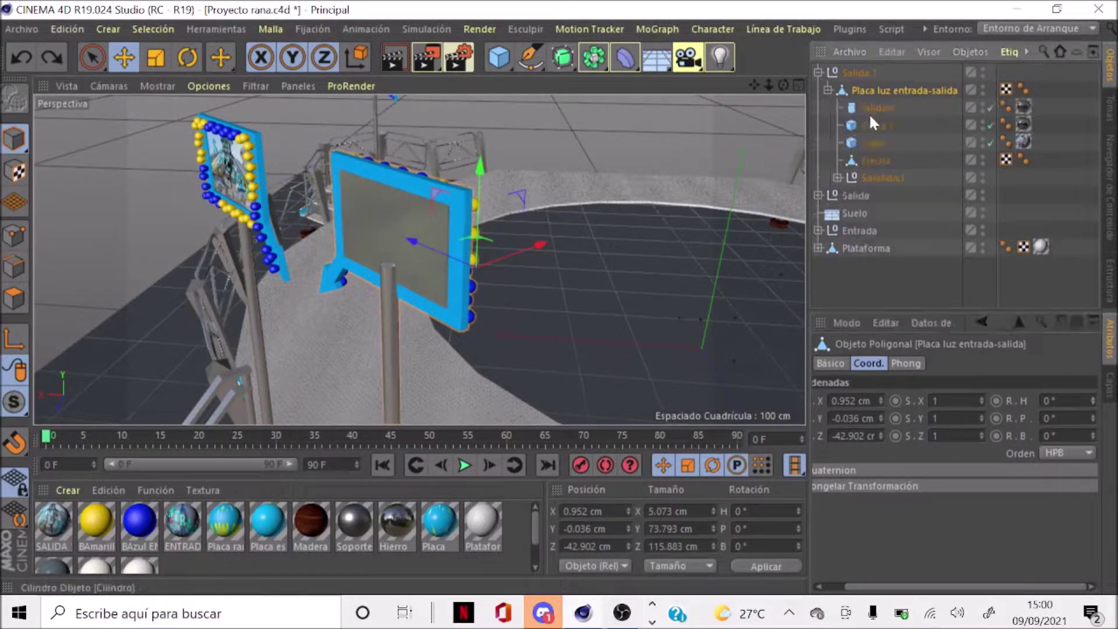
click(874, 108)
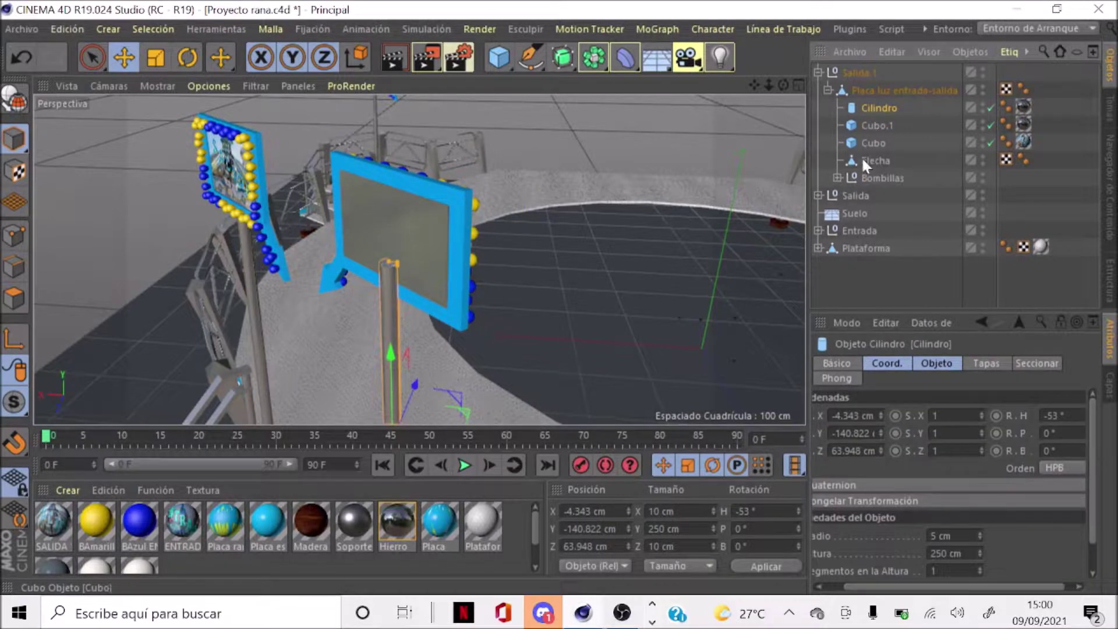
click(874, 143)
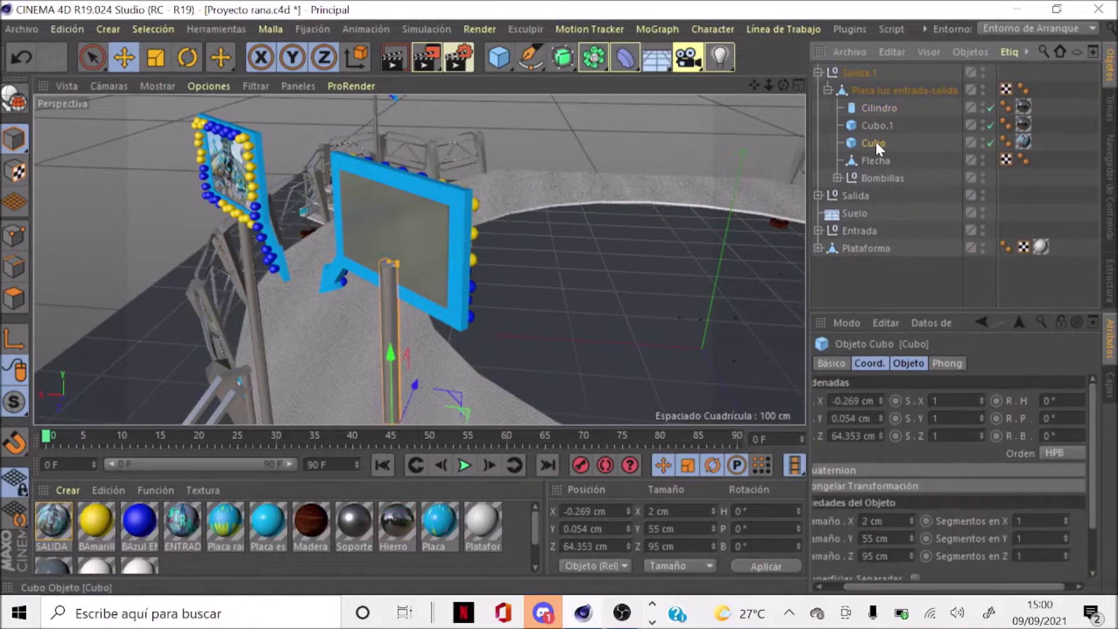
ctrl+click(865, 179)
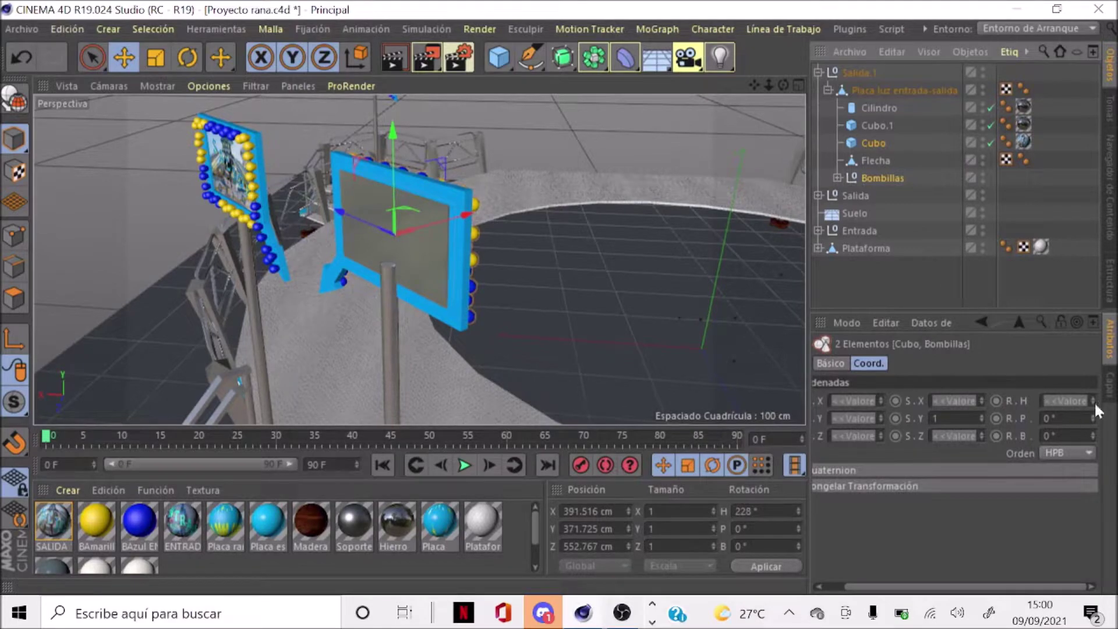
drag(1095, 399, 1093, 401)
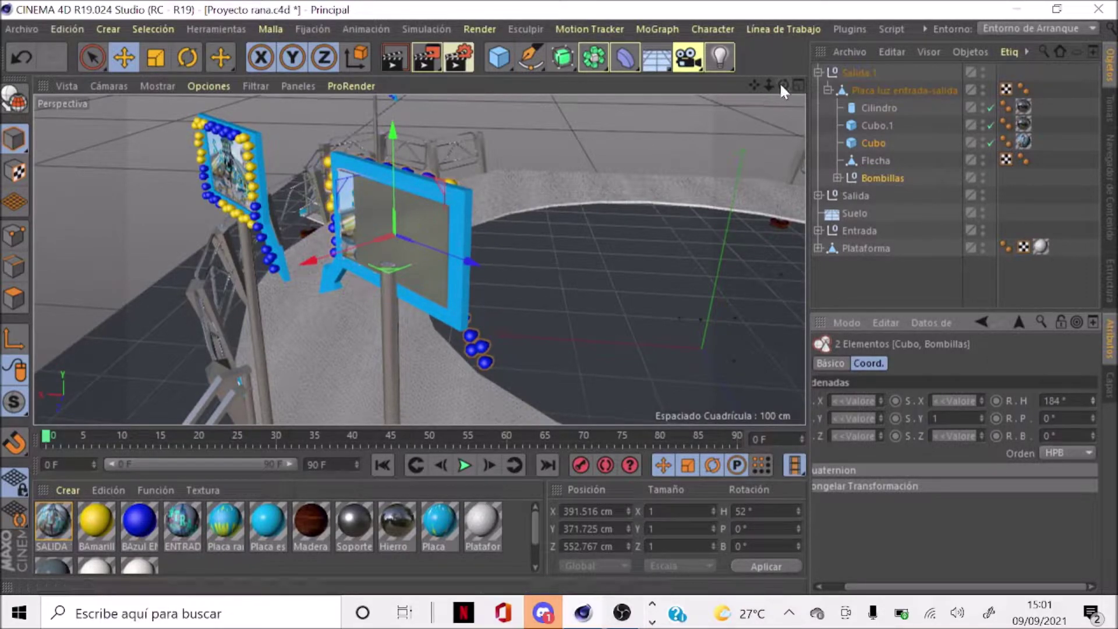
drag(782, 85, 699, 89)
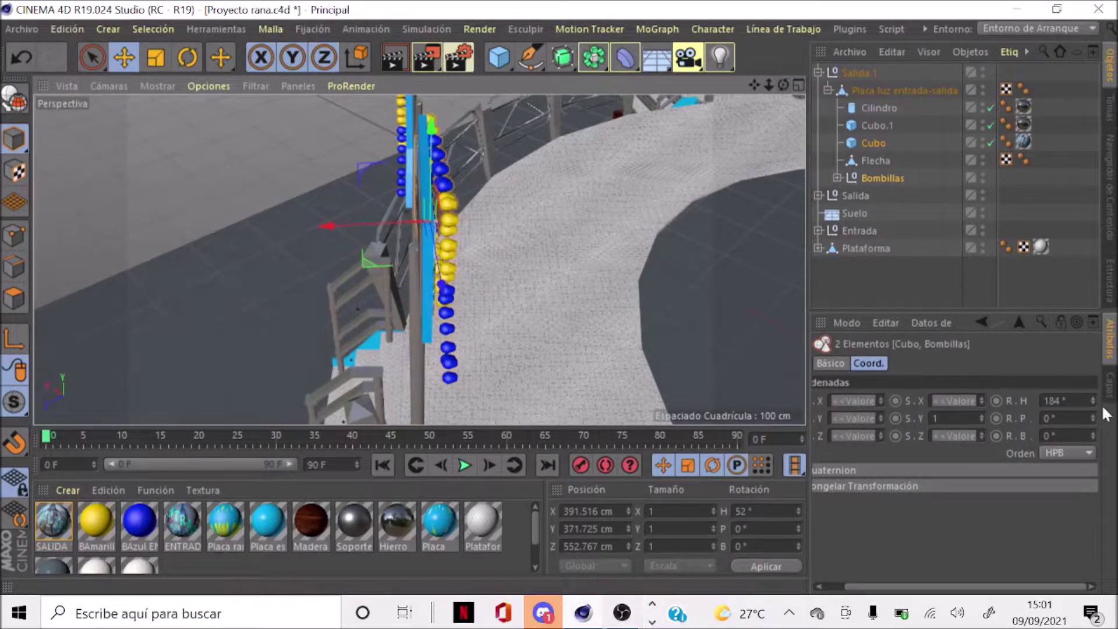
drag(1092, 398, 1092, 410)
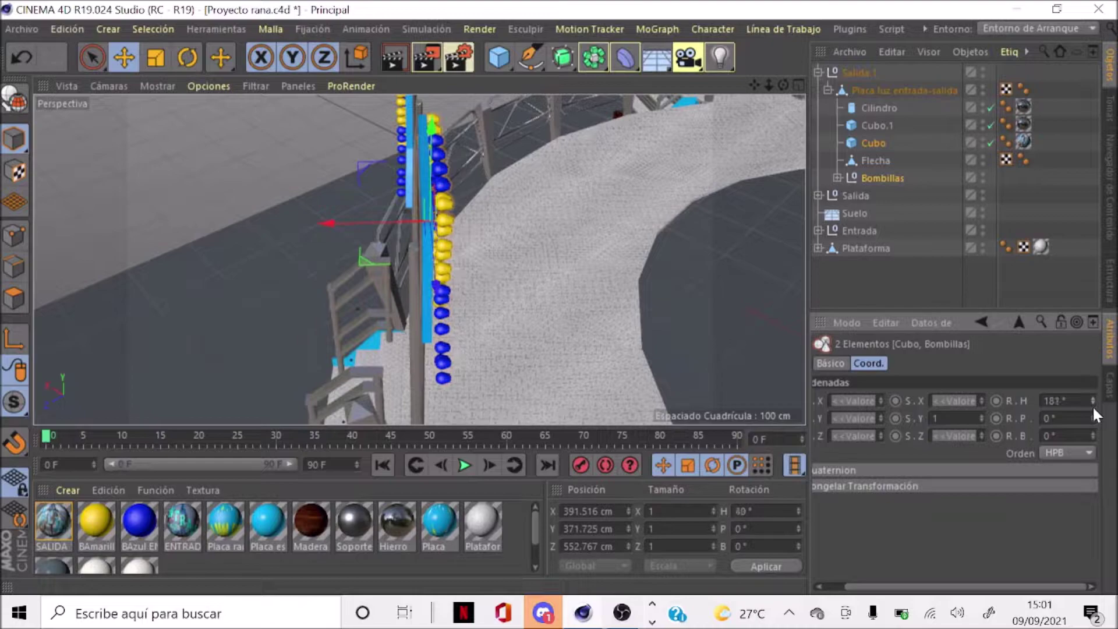
click(1093, 408)
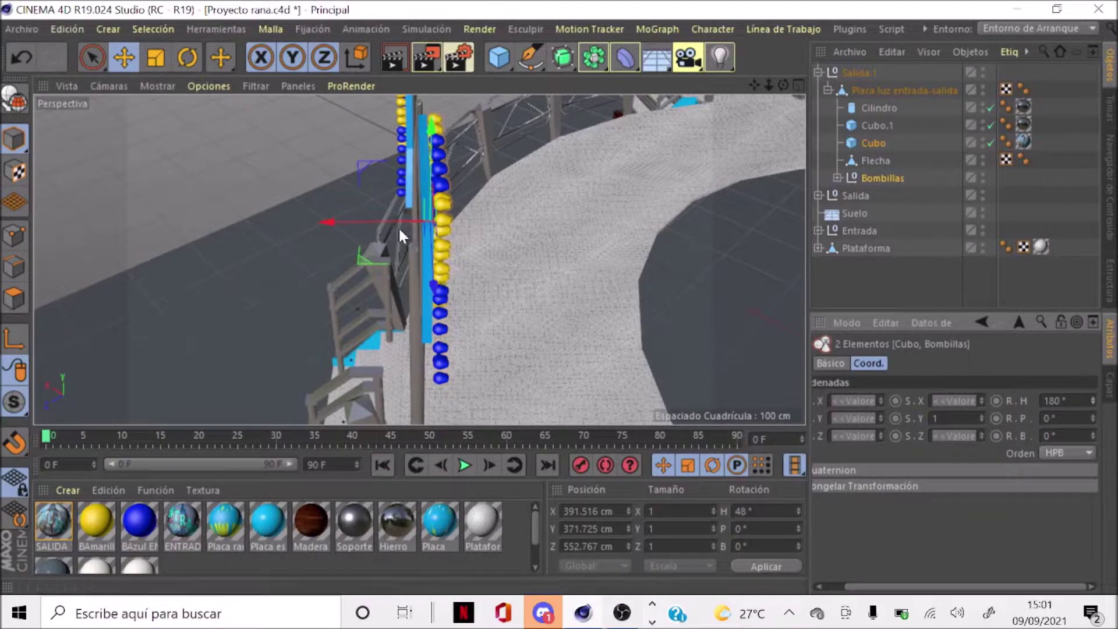
mouse_move(397, 225)
mouse_down()
mouse_move(382, 233)
mouse_move(428, 218)
mouse_up()
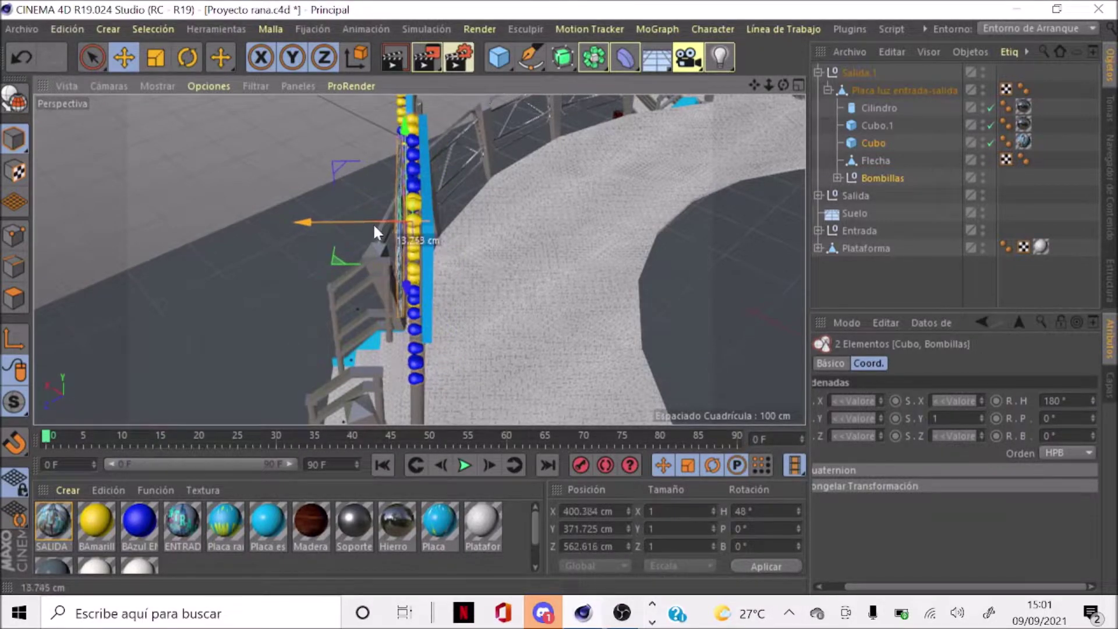
drag(784, 86, 385, 274)
Slide the Cubo and Cubo.1 SALIDA plates toward the board's faces
click(385, 273)
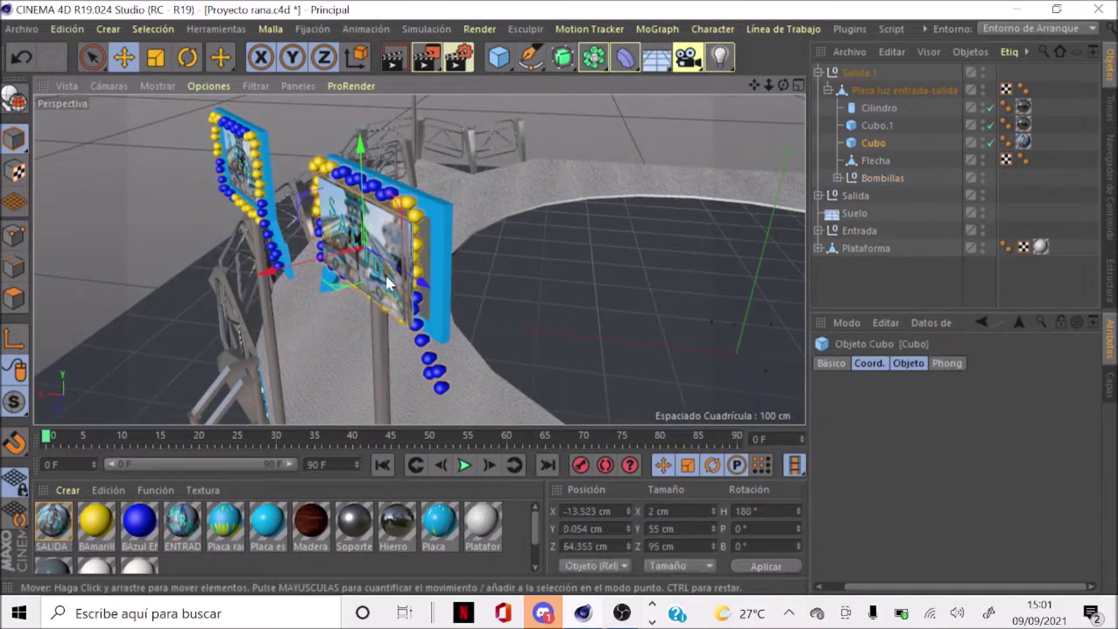
scroll(380, 307, up, 3)
drag(295, 251, 319, 240)
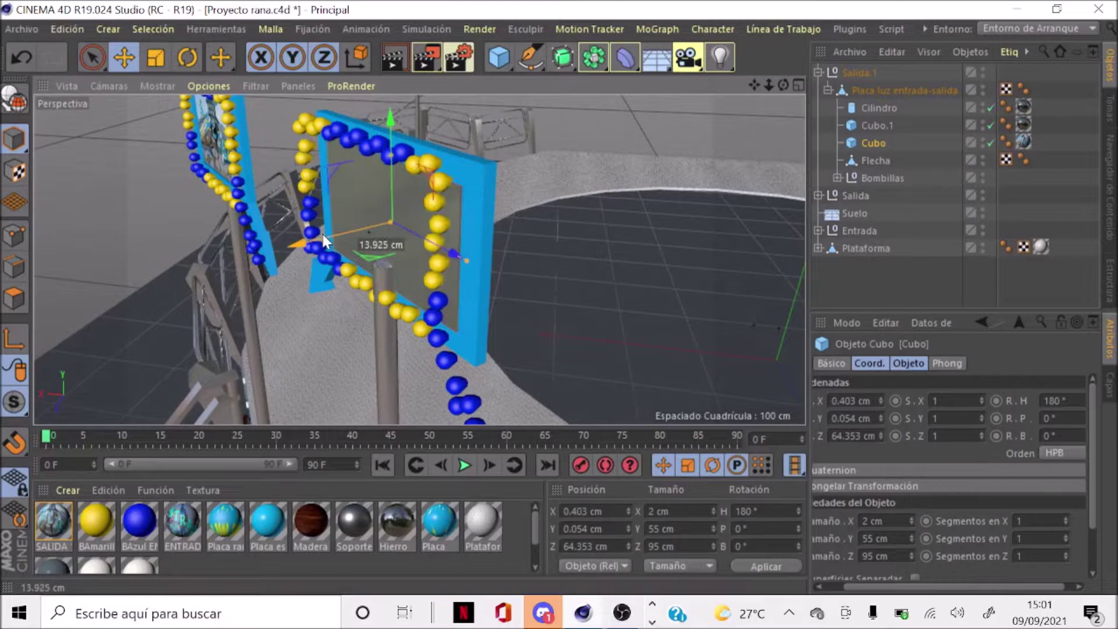
scroll(397, 243, up, 2)
click(397, 255)
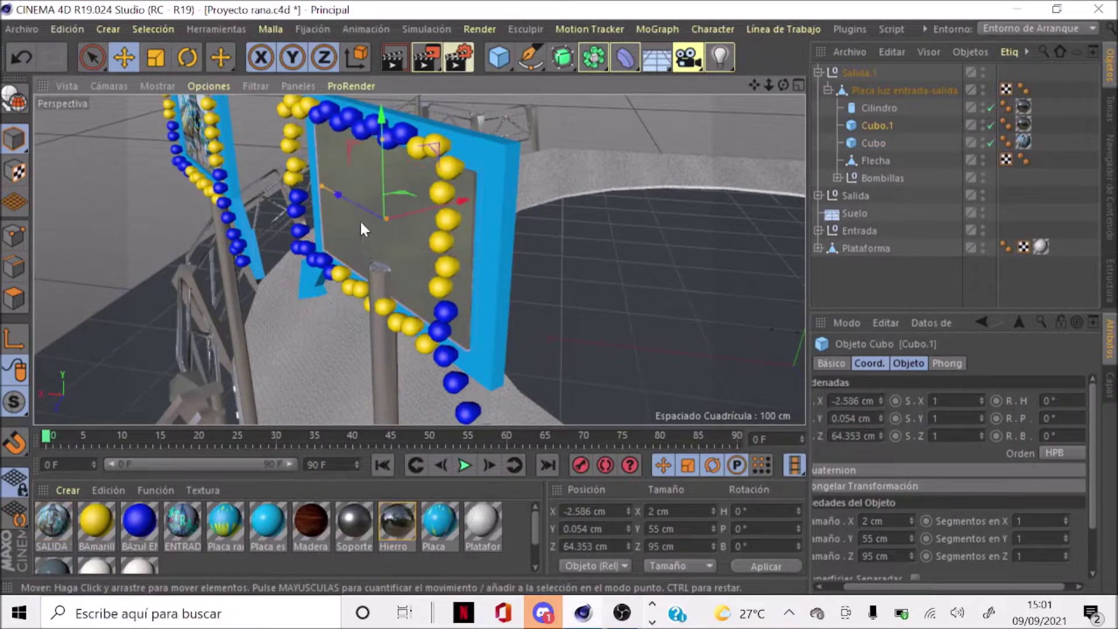
drag(406, 223, 410, 254)
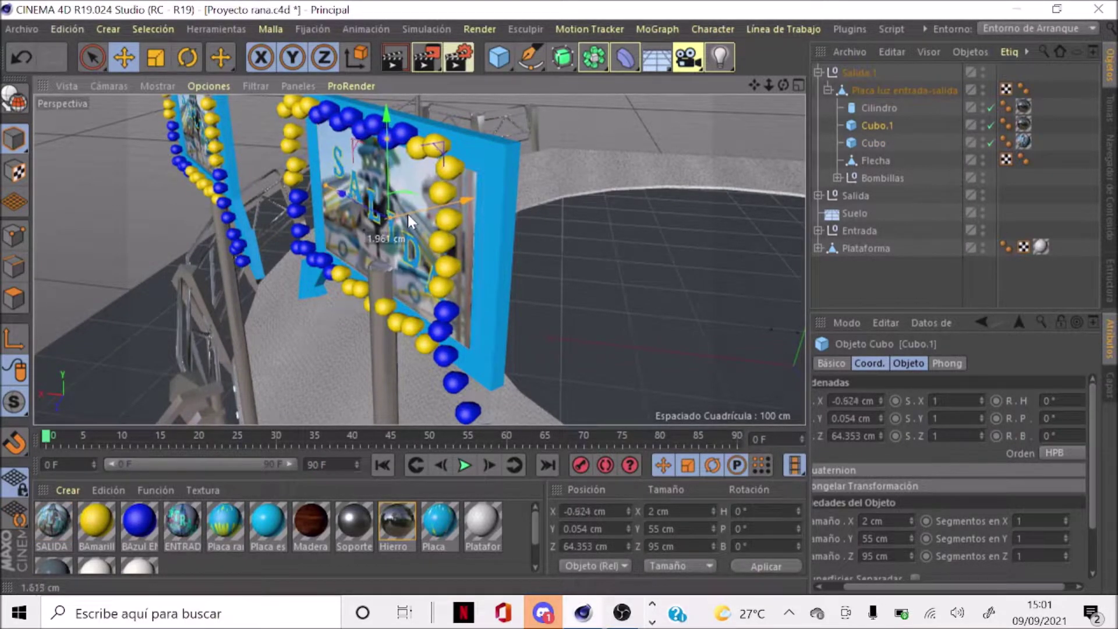
click(348, 227)
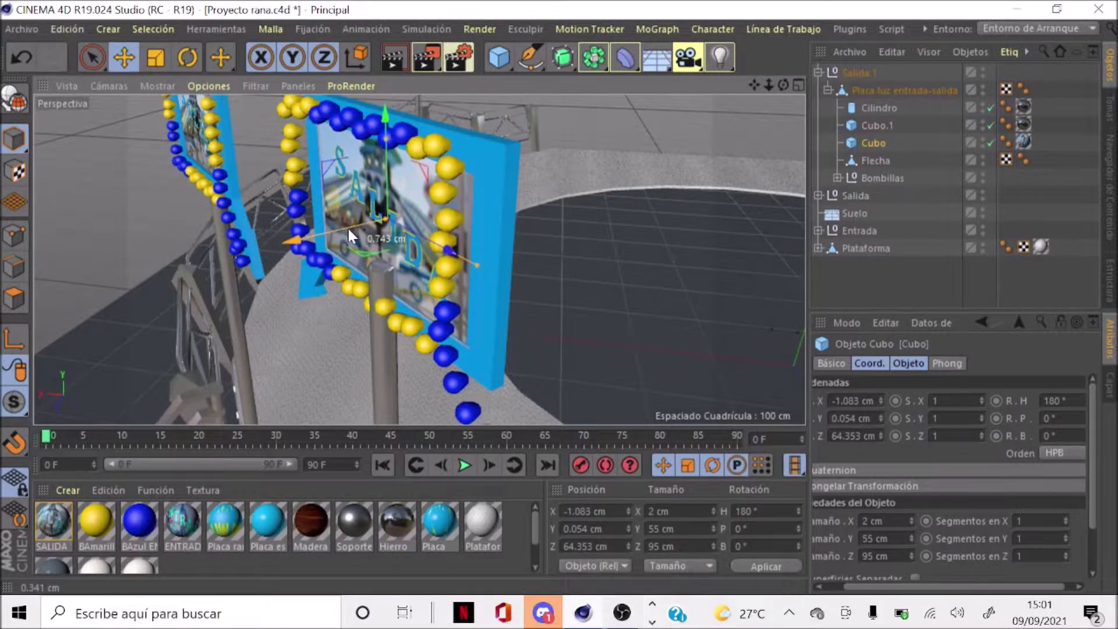
drag(347, 226, 348, 225)
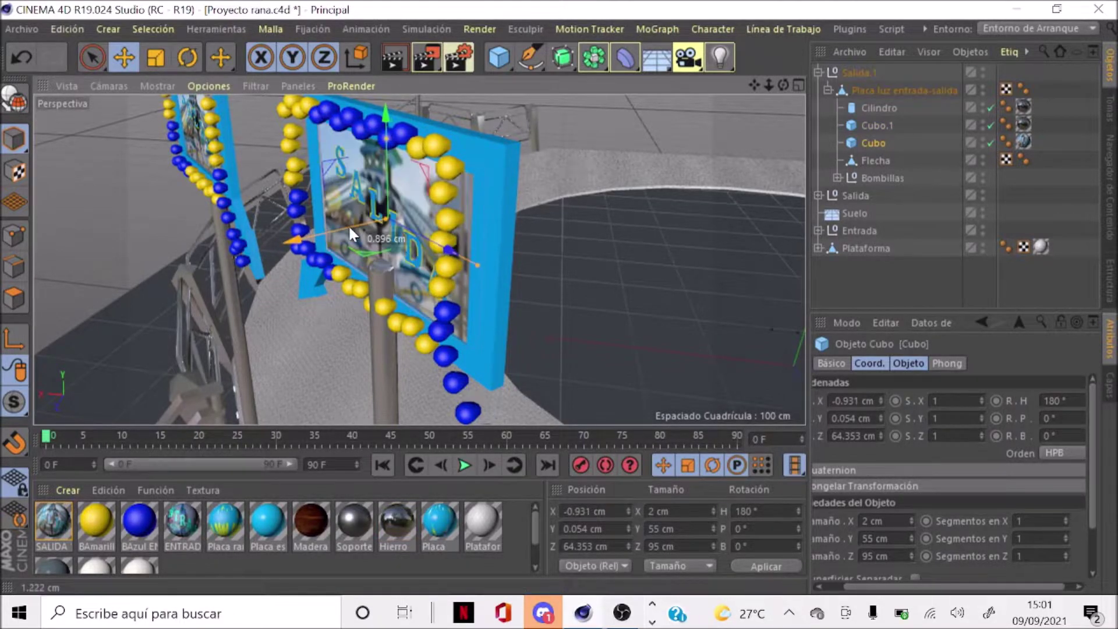
From side and front views, push Cubo.1 and Cubo flush against the board
drag(783, 86, 552, 218)
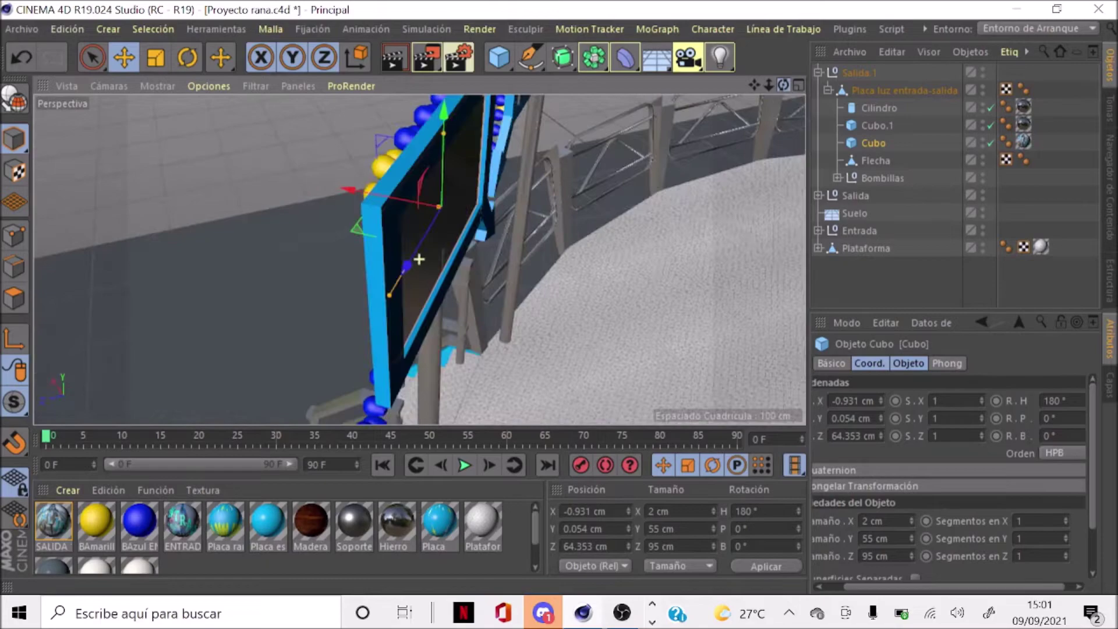
click(456, 233)
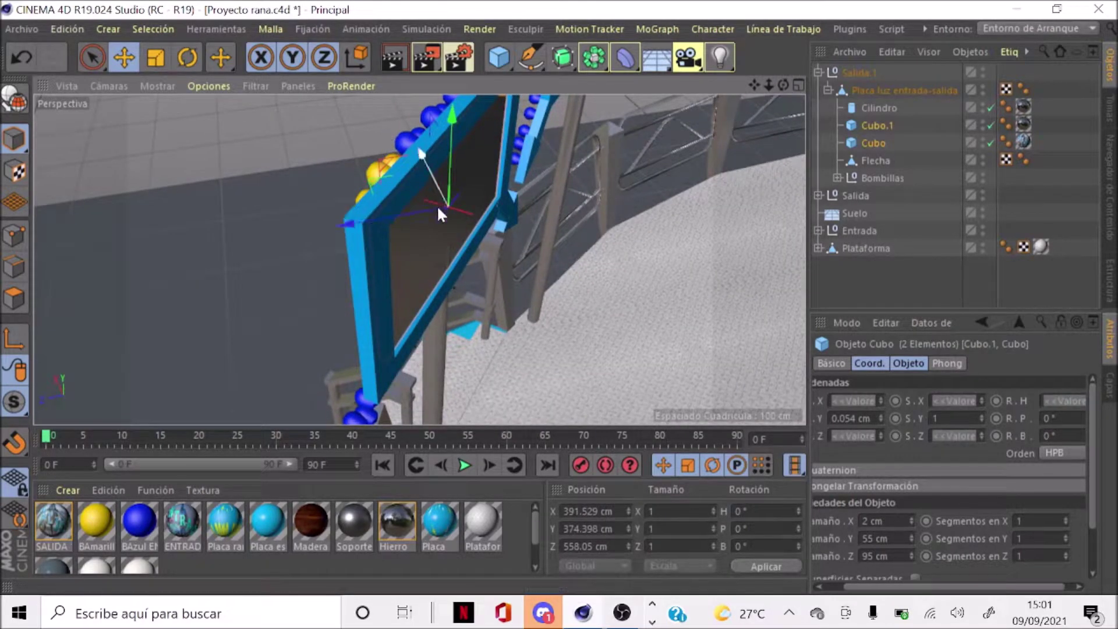
drag(477, 212, 490, 208)
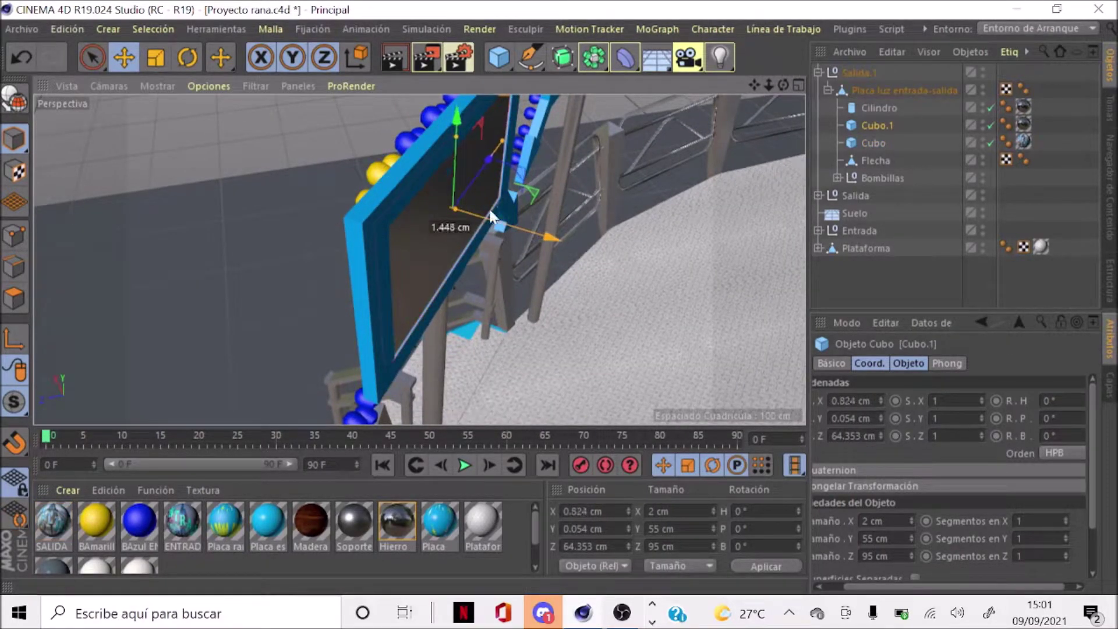
drag(784, 86, 547, 219)
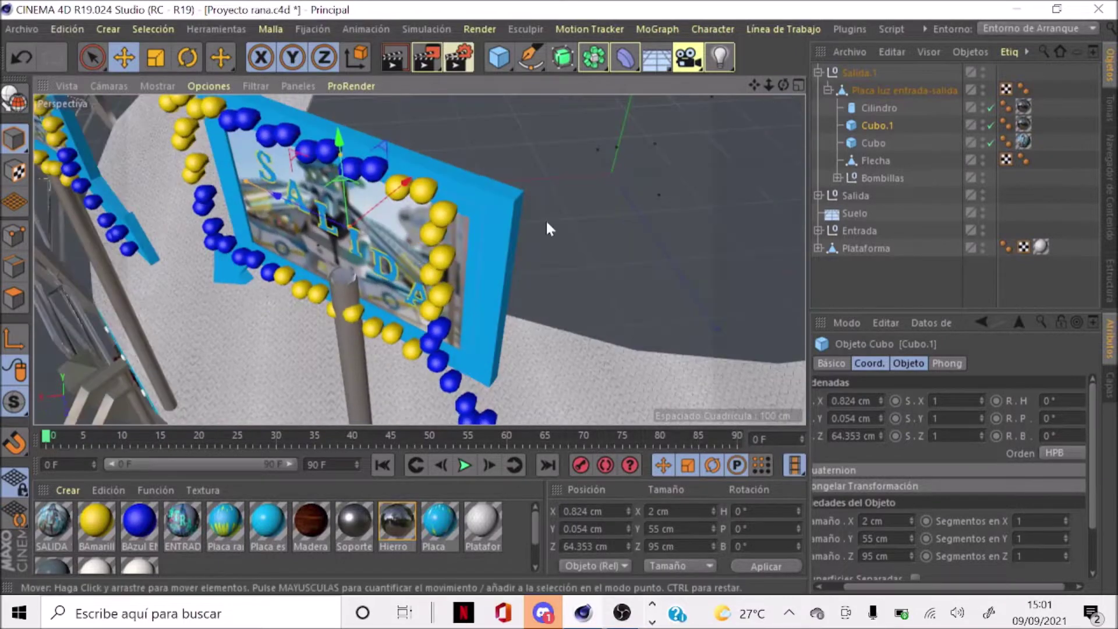
click(386, 247)
drag(316, 250, 320, 248)
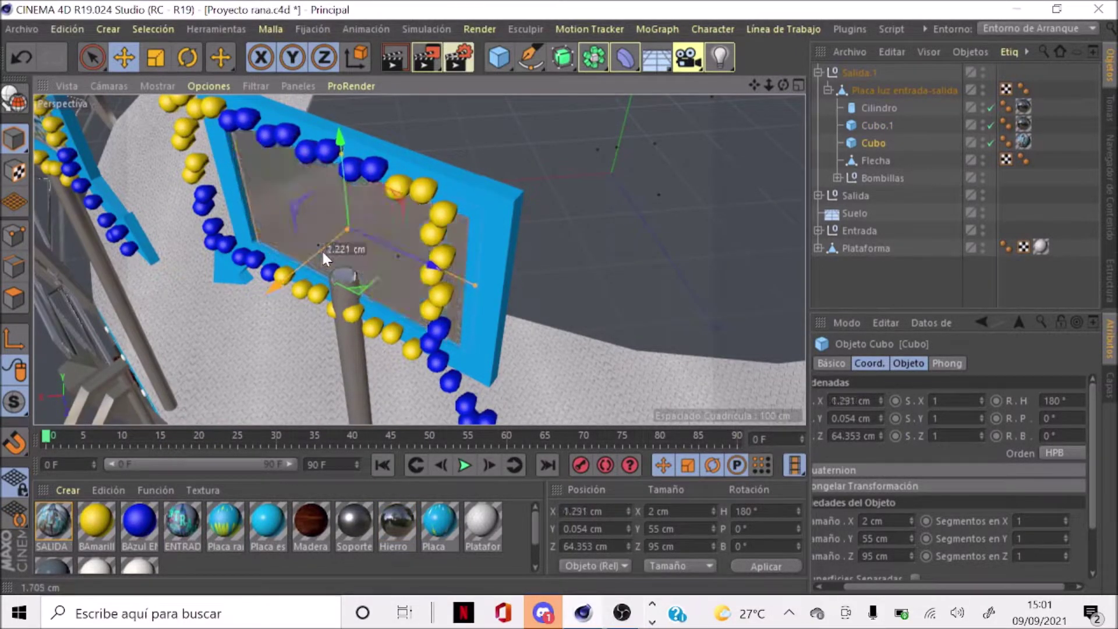
Recentre the Cilindro post under the sign at X 5.459 cm, Z 68.159 cm
click(341, 365)
click(361, 333)
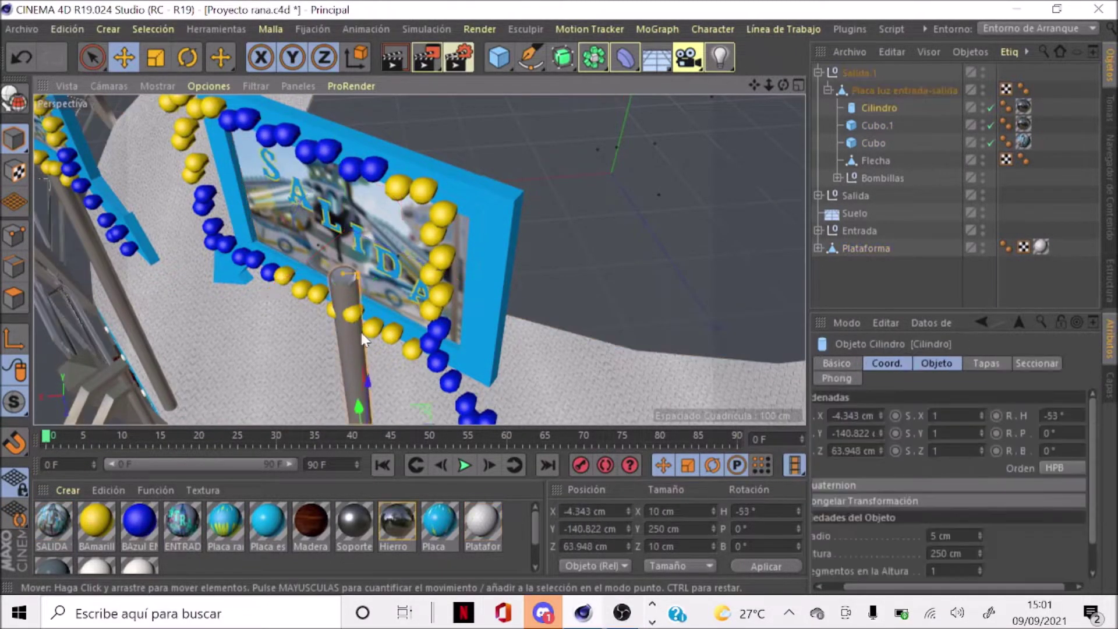
scroll(371, 260, down, 3)
alt+drag(371, 260, 452, 302)
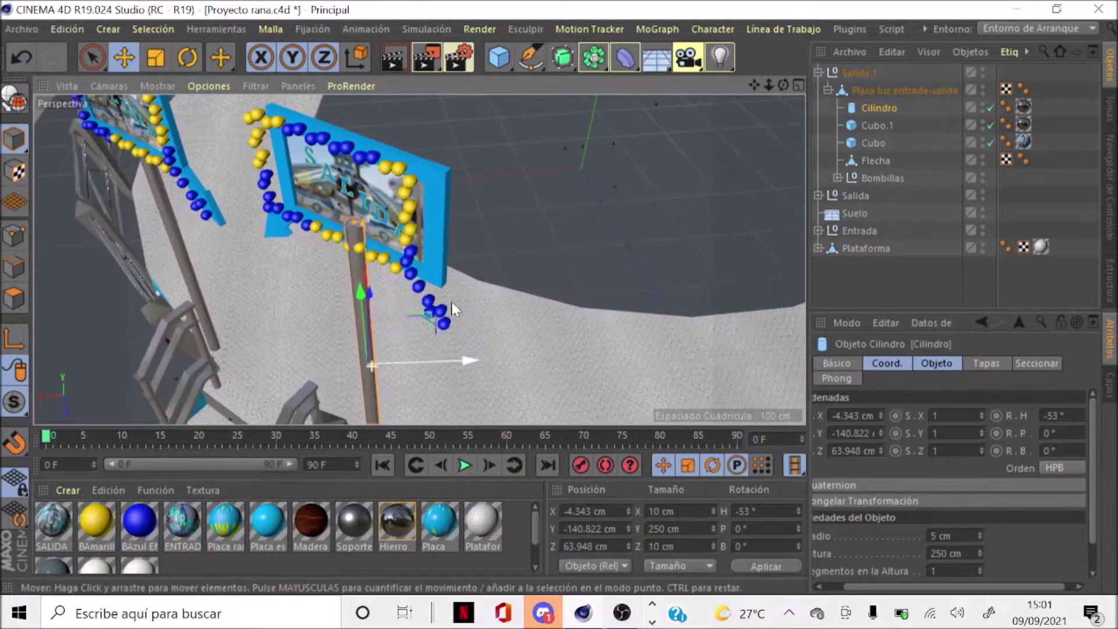
alt+drag(787, 104, 467, 250)
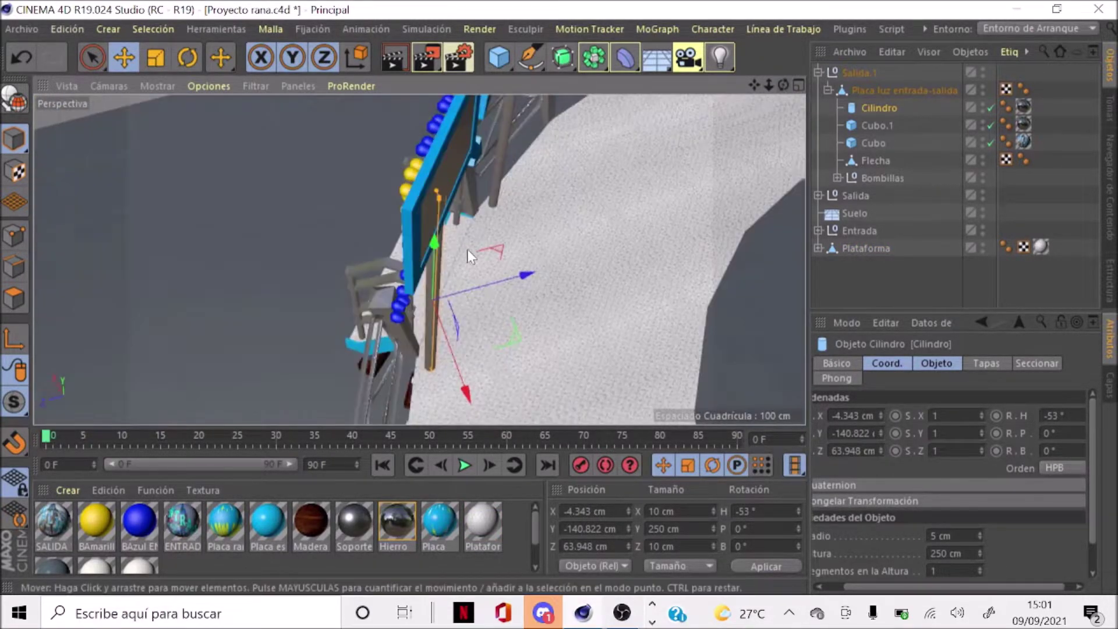
drag(468, 291, 471, 344)
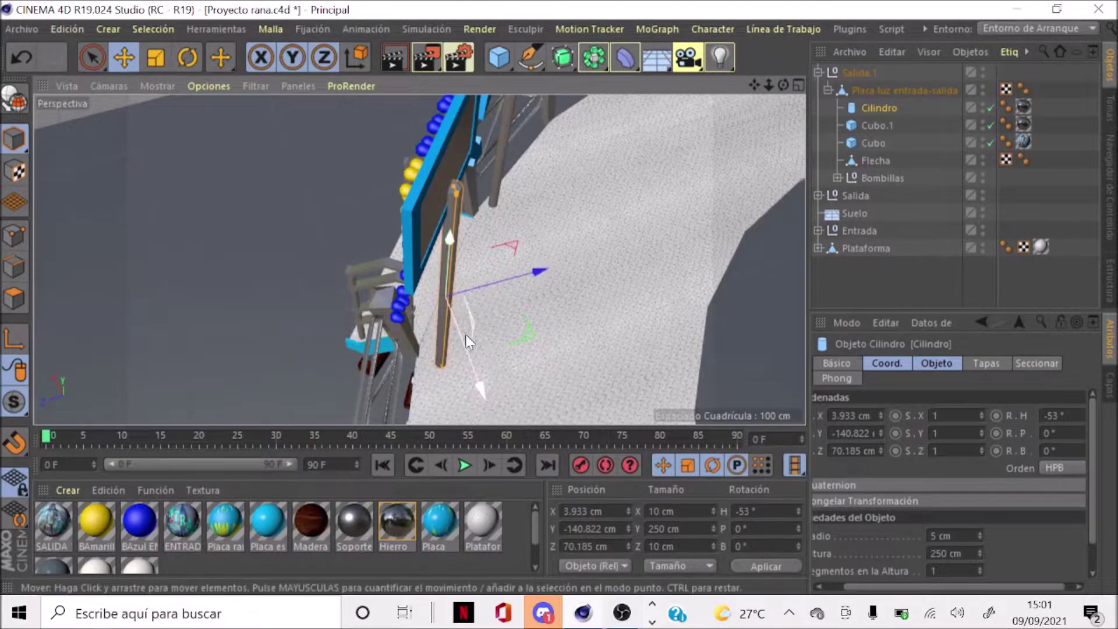
drag(470, 344, 467, 336)
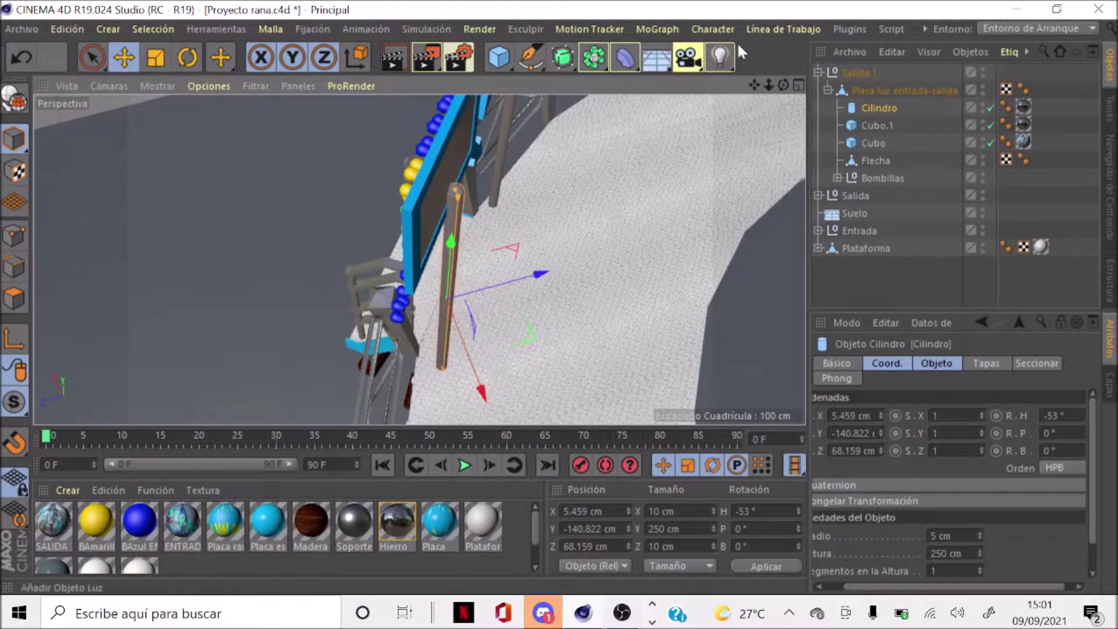
drag(783, 85, 728, 110)
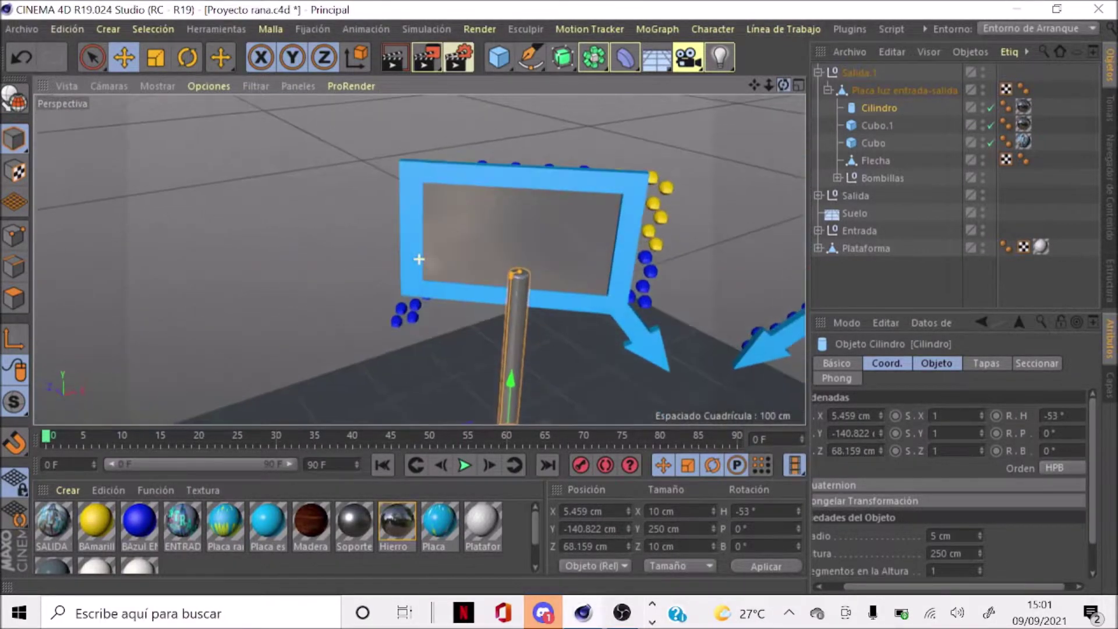
drag(728, 111, 784, 85)
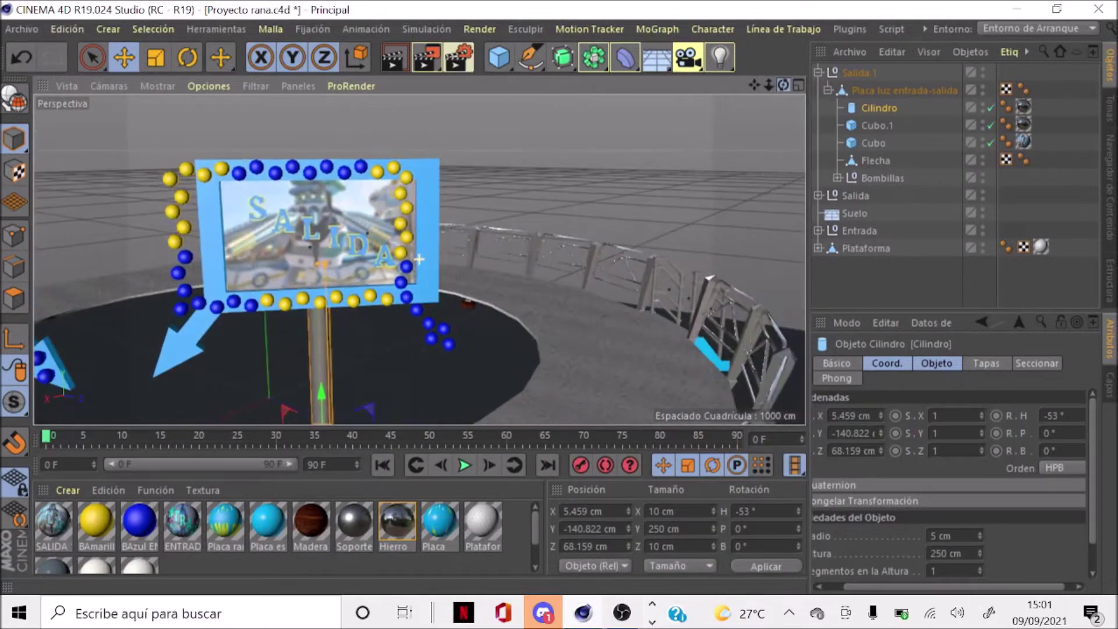
Move the Bombillas bulb group along Z toward the board
click(876, 177)
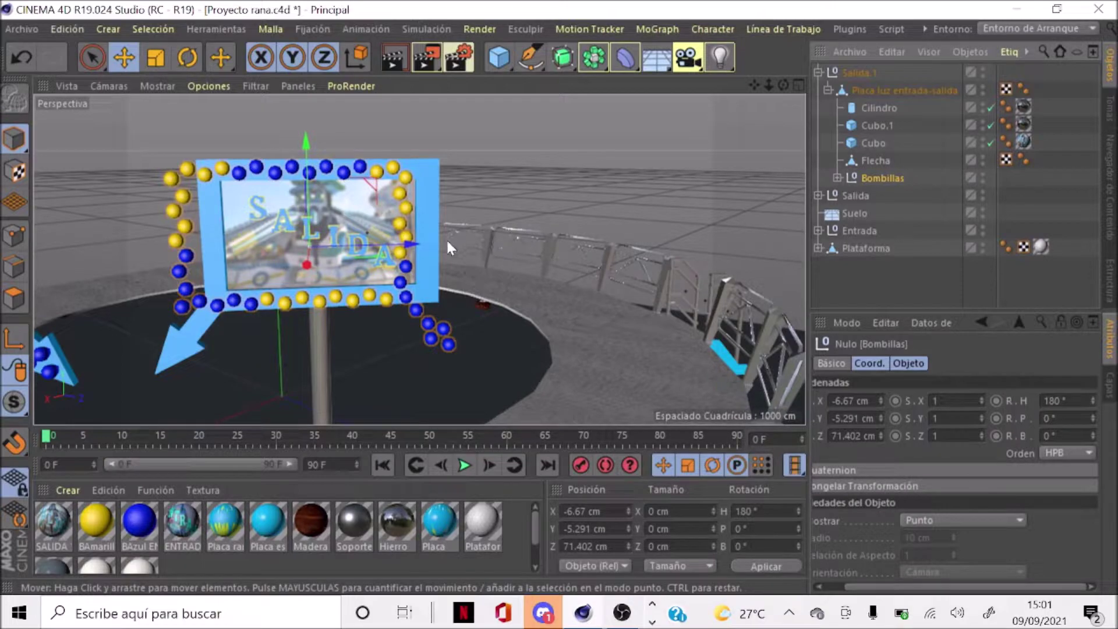
mouse_move(409, 245)
mouse_down()
mouse_move(413, 259)
mouse_move(429, 260)
mouse_up()
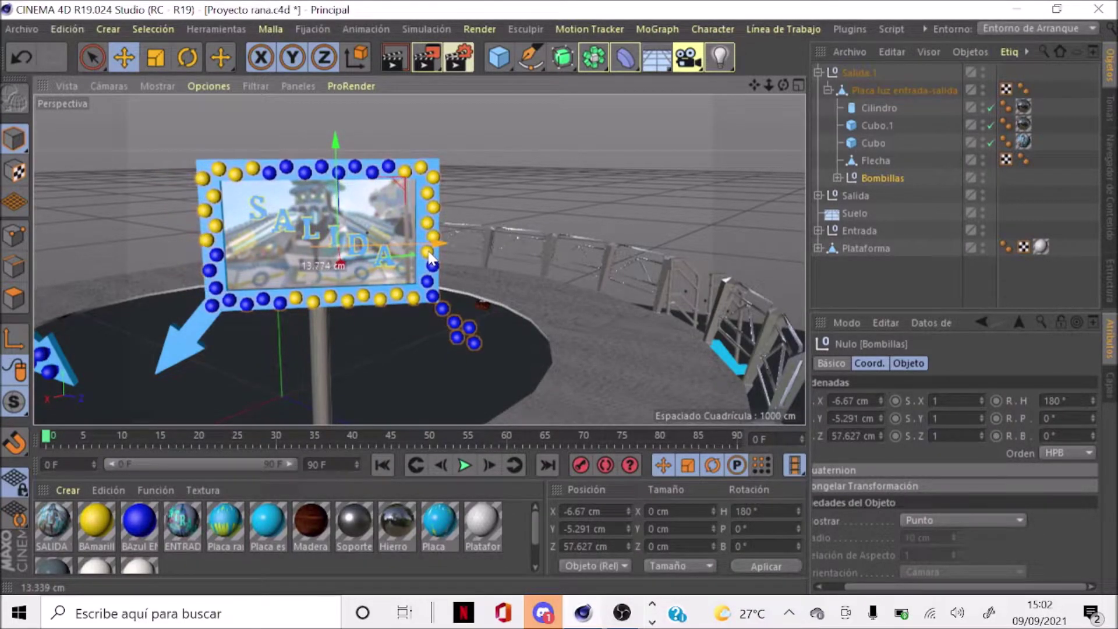
drag(429, 260, 431, 263)
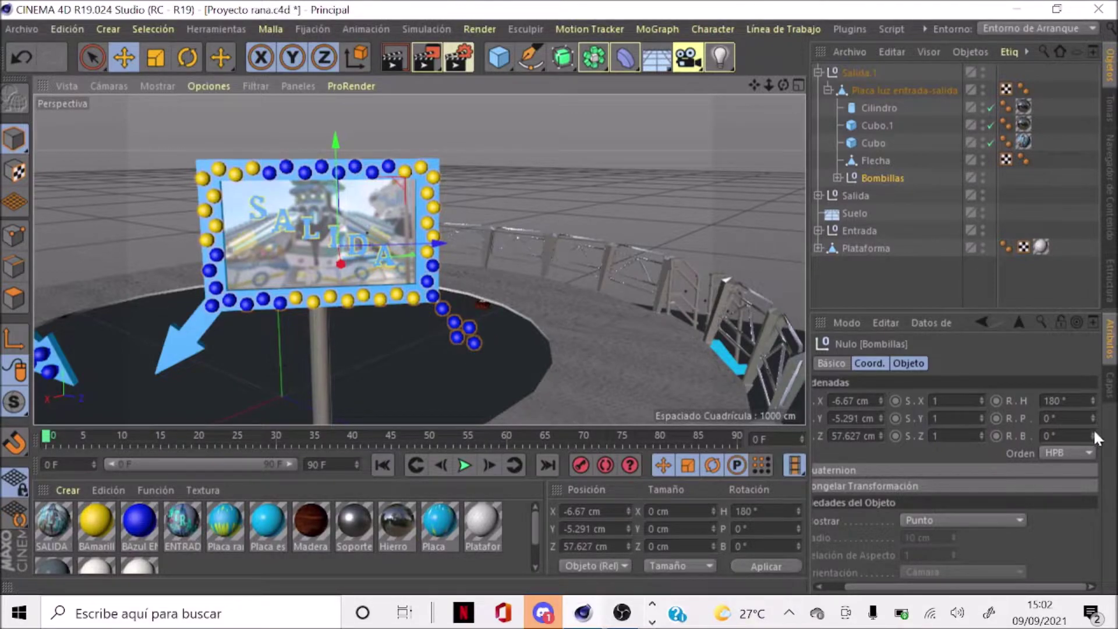
Try tilting the bulbs' bank, pitch and heading, undoing each change
drag(1093, 435, 1094, 434)
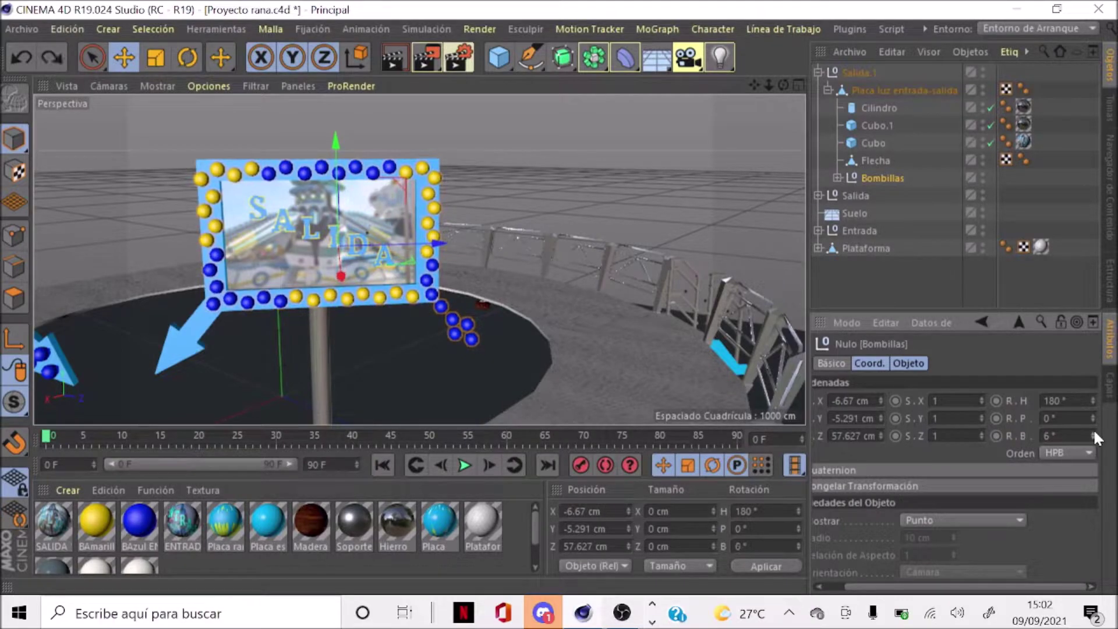
key(ctrl+z)
click(1090, 416)
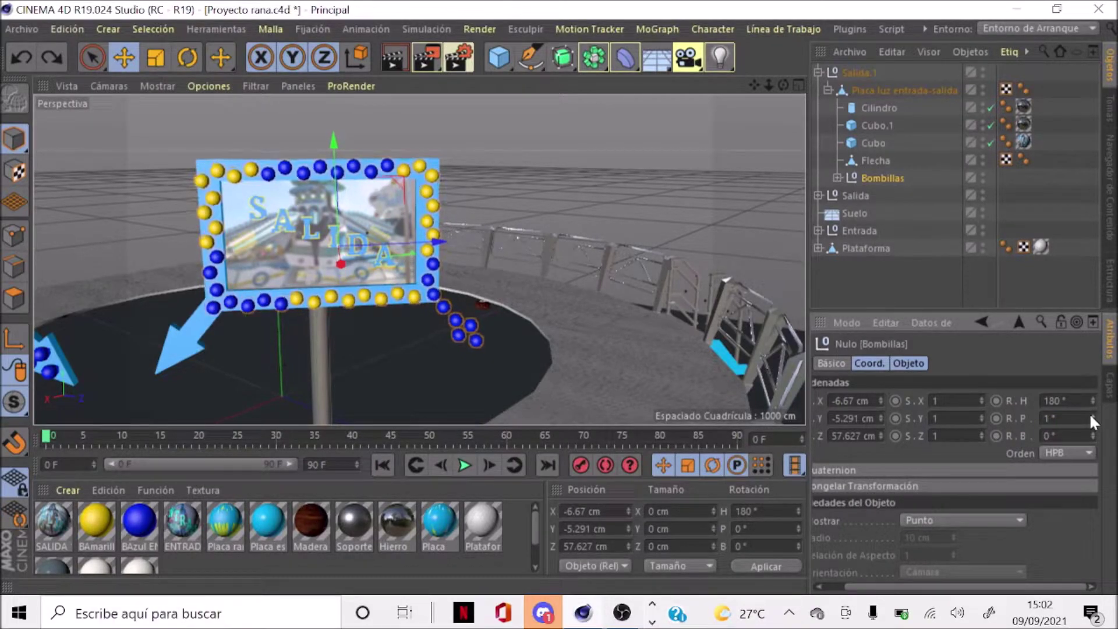
drag(1090, 416, 1090, 421)
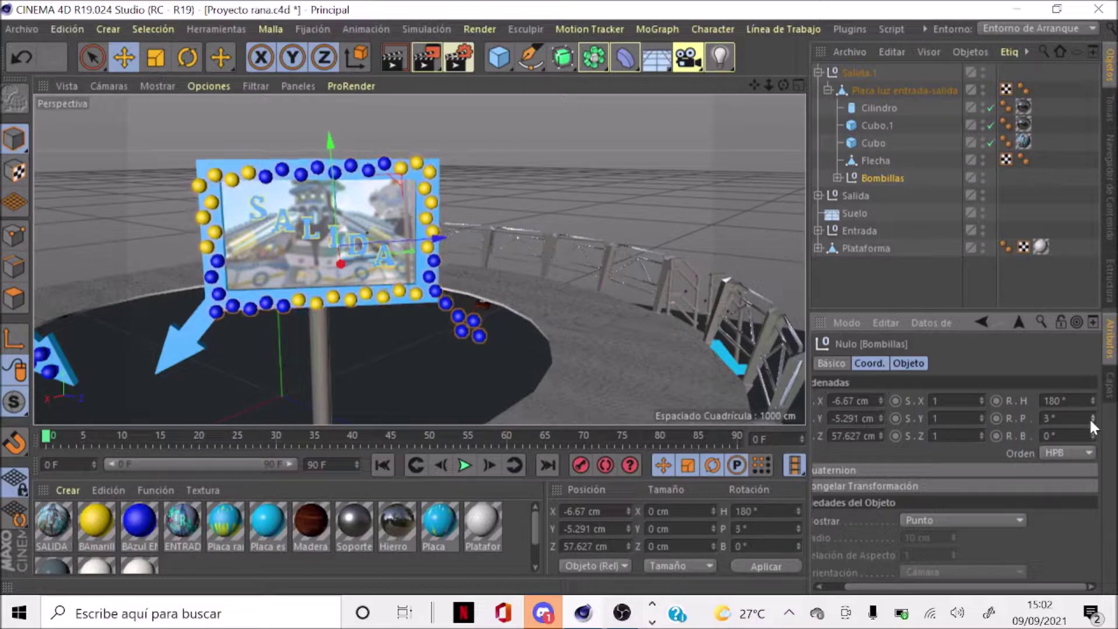
key(ctrl+z)
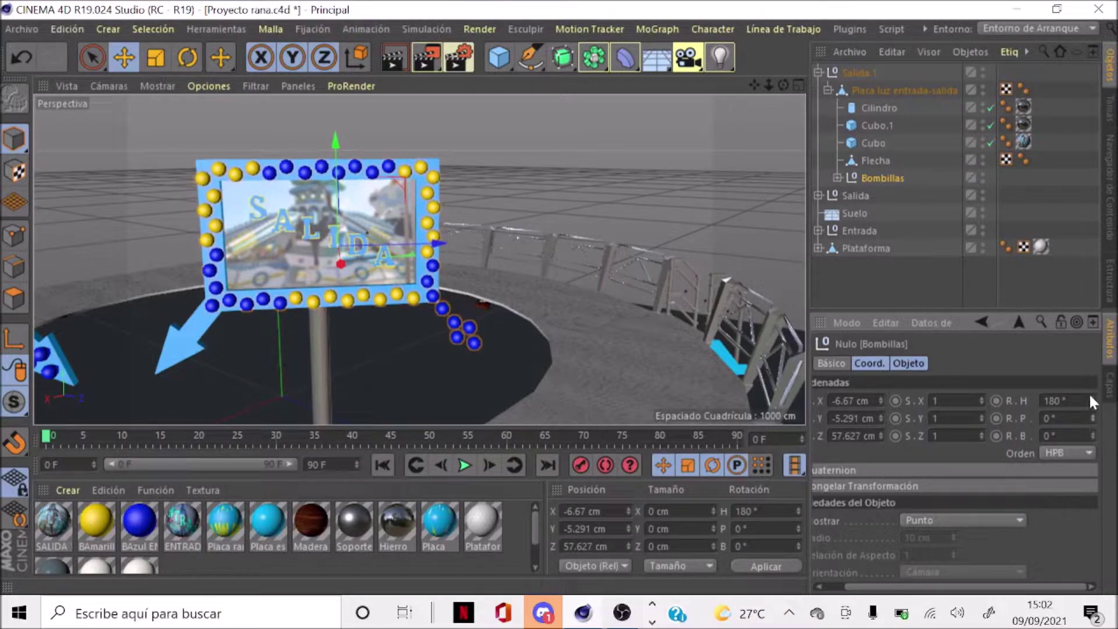
click(1091, 398)
drag(1090, 399, 1091, 400)
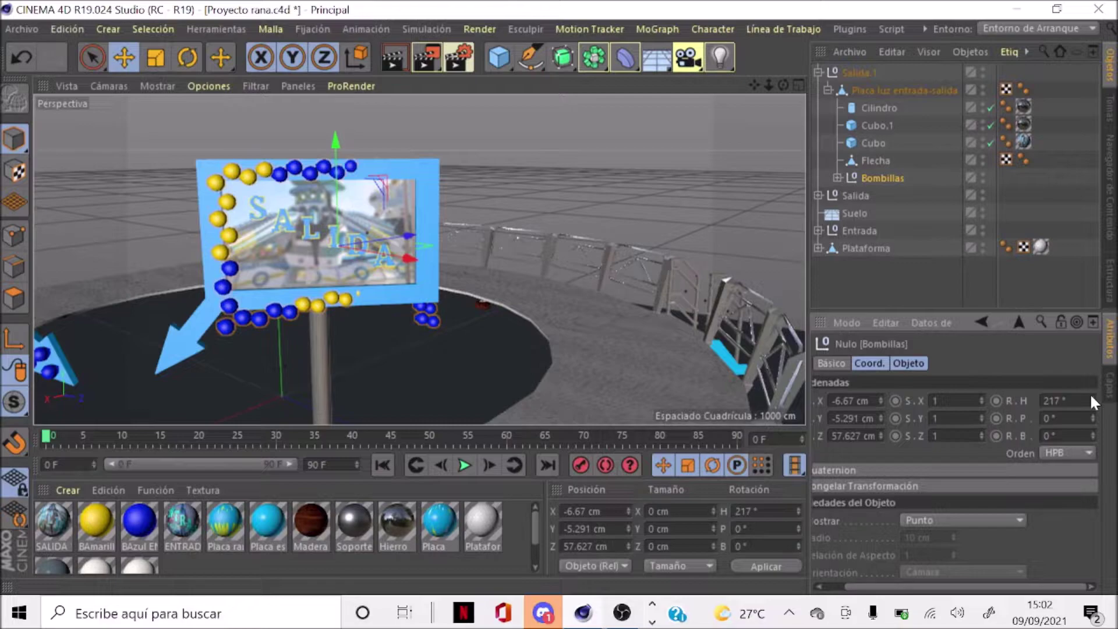
key(ctrl+z)
Reset the Bombillas heading to 0° and raise it onto the frame at Z 72.944 cm
click(1079, 403)
text(0)
key(Return)
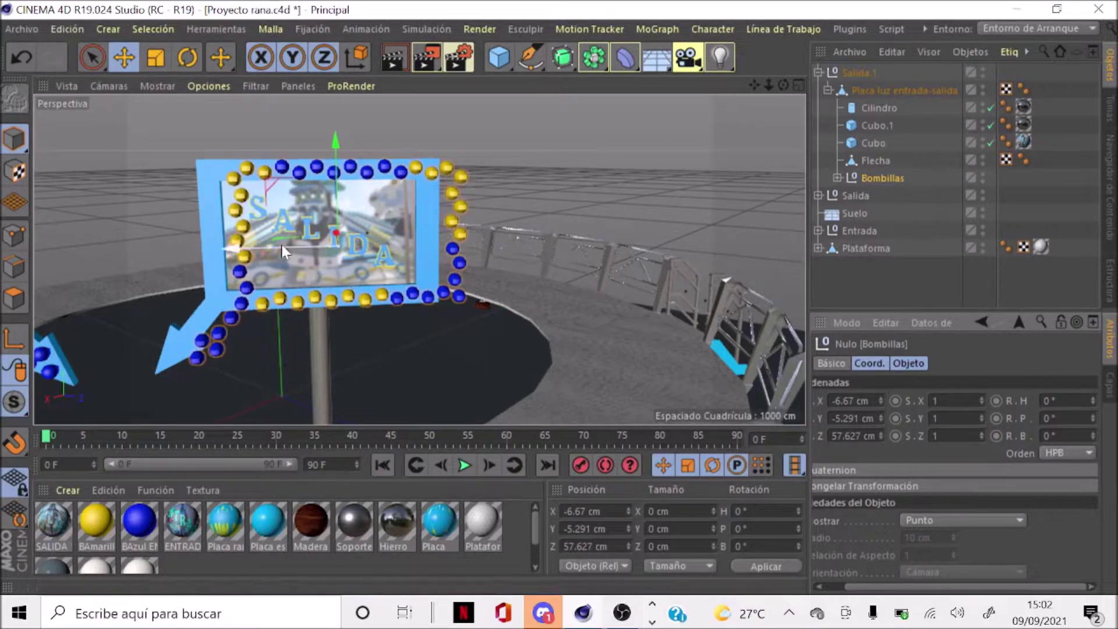
drag(276, 245, 252, 243)
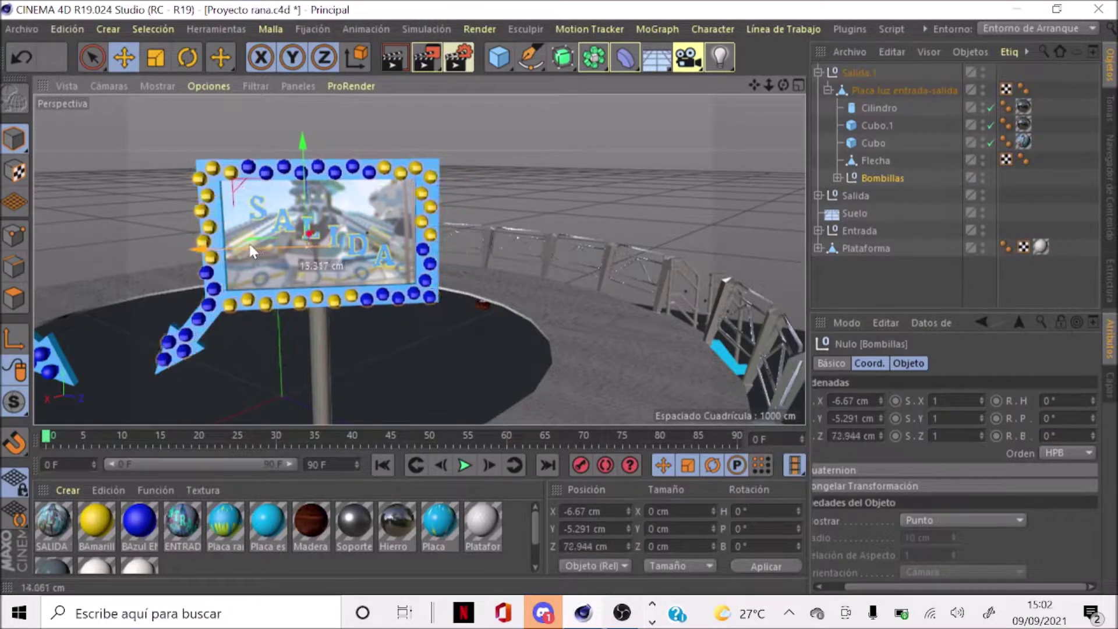
Give all 48 bulbs inside Bombillas a 180° heading
click(837, 178)
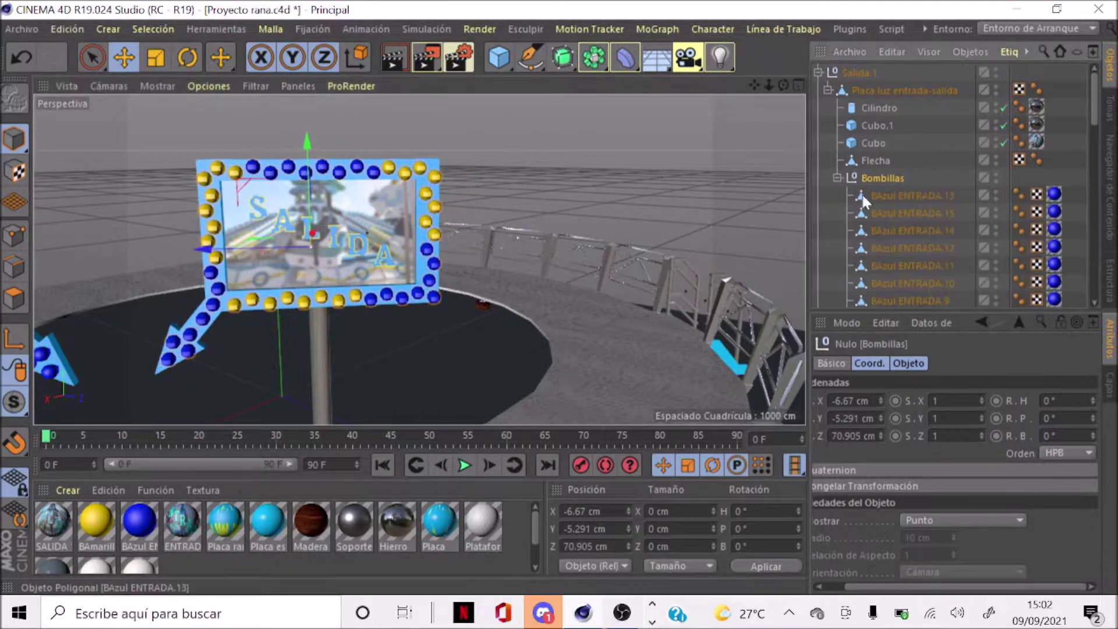
click(868, 196)
scroll(904, 221, down, 3)
scroll(905, 221, down, 3)
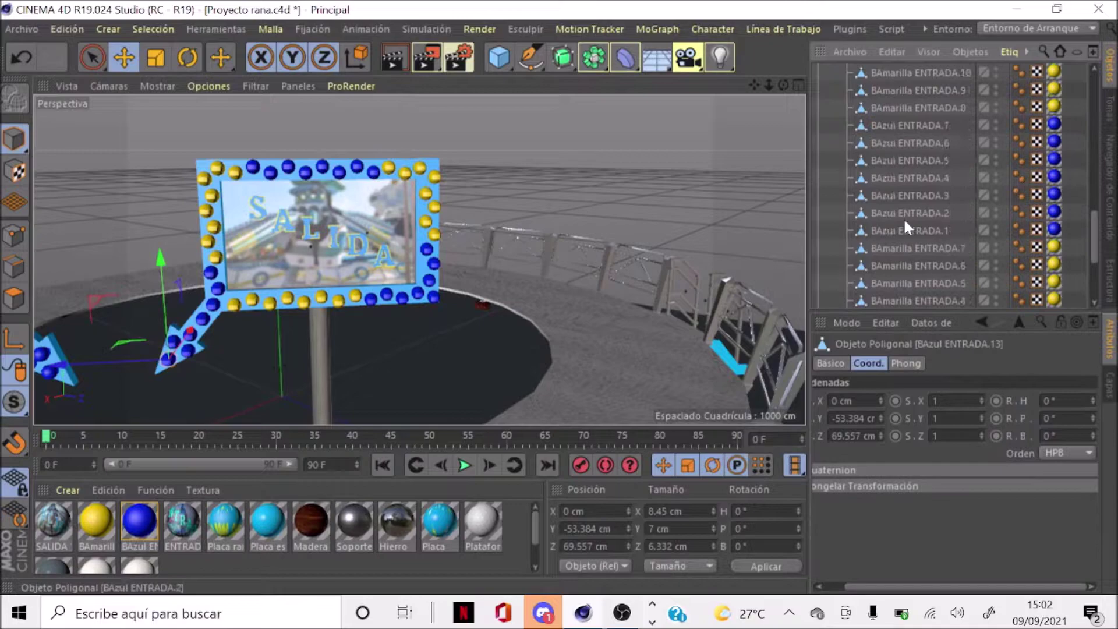
scroll(905, 220, down, 3)
scroll(905, 221, down, 3)
shift+click(906, 230)
click(1081, 401)
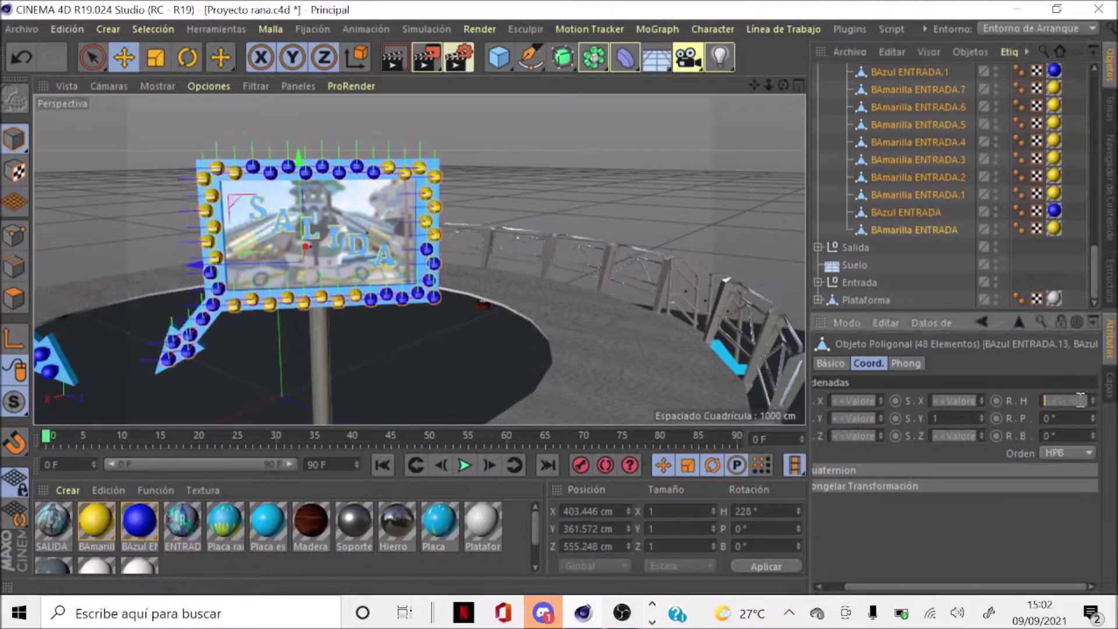
text(180)
key(Return)
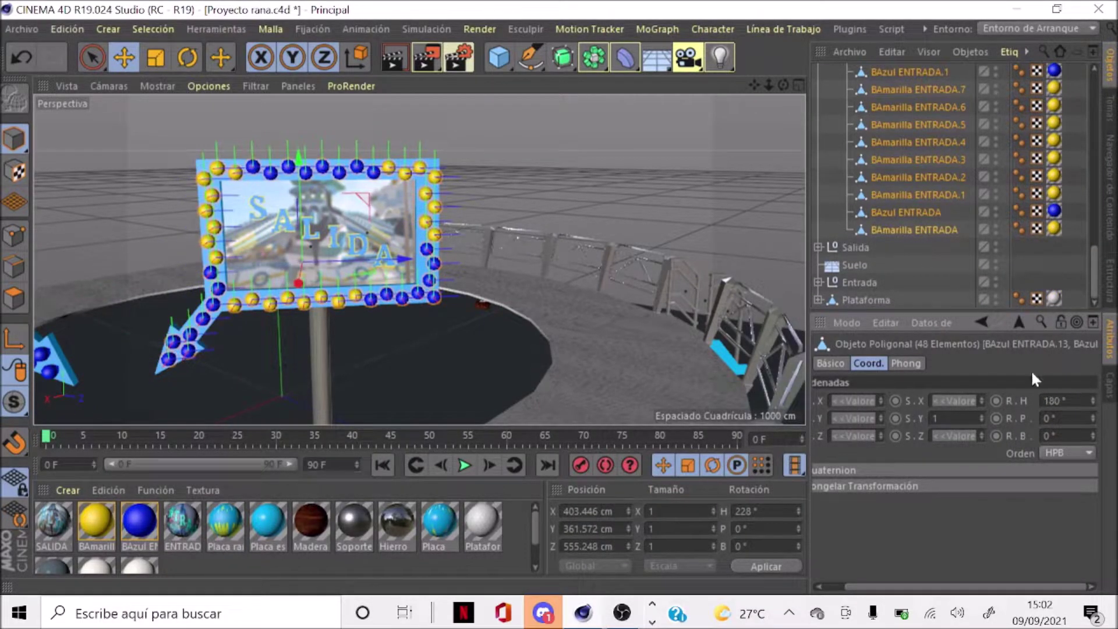
Collapse the bulb list and settle the Bombillas group at Z 71.73 cm
scroll(892, 235, up, 5)
scroll(882, 228, up, 5)
scroll(825, 153, up, 5)
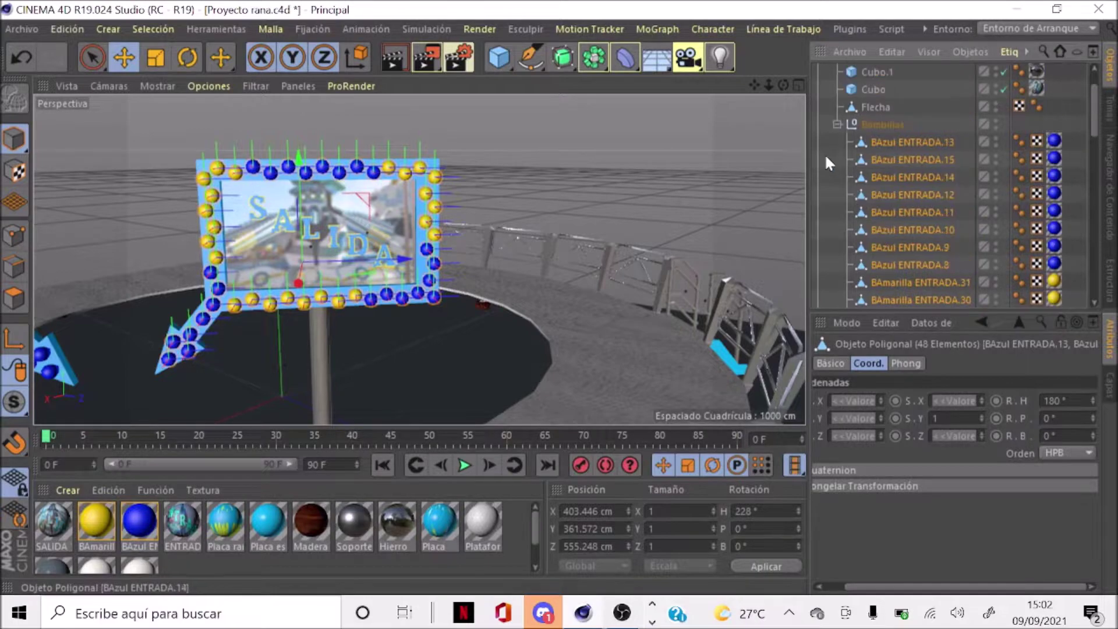
click(838, 124)
click(862, 180)
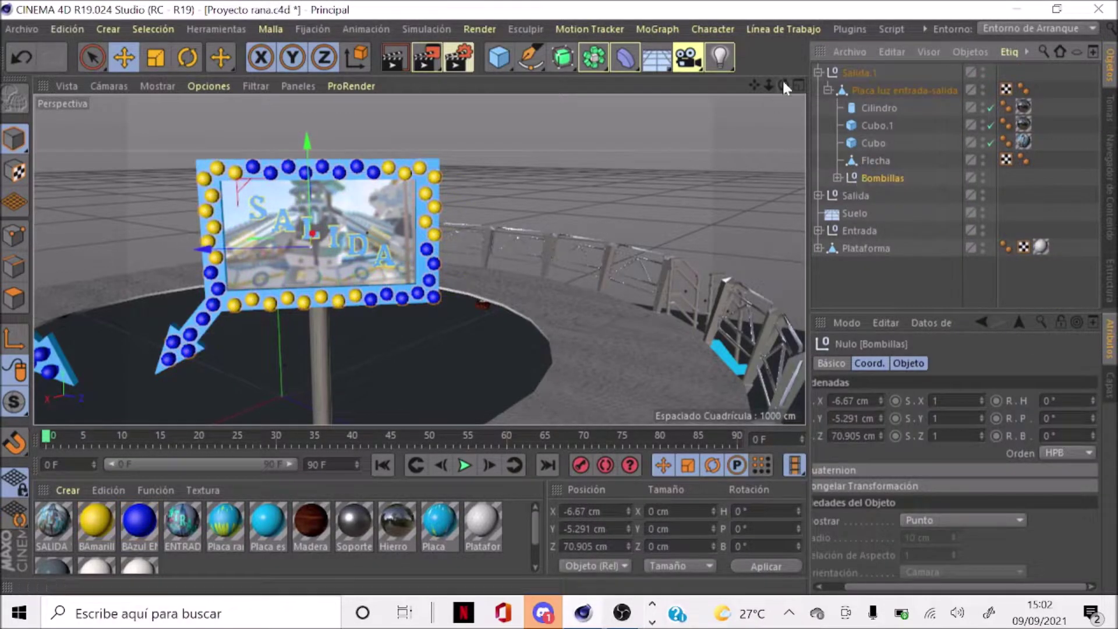
drag(784, 86, 250, 226)
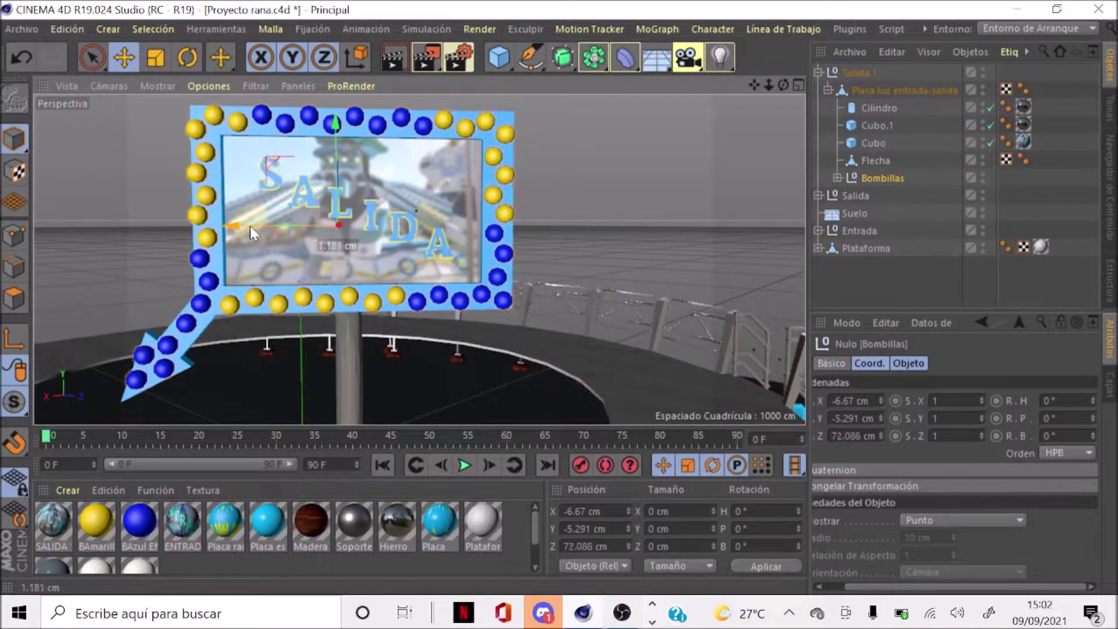
drag(250, 226, 250, 226)
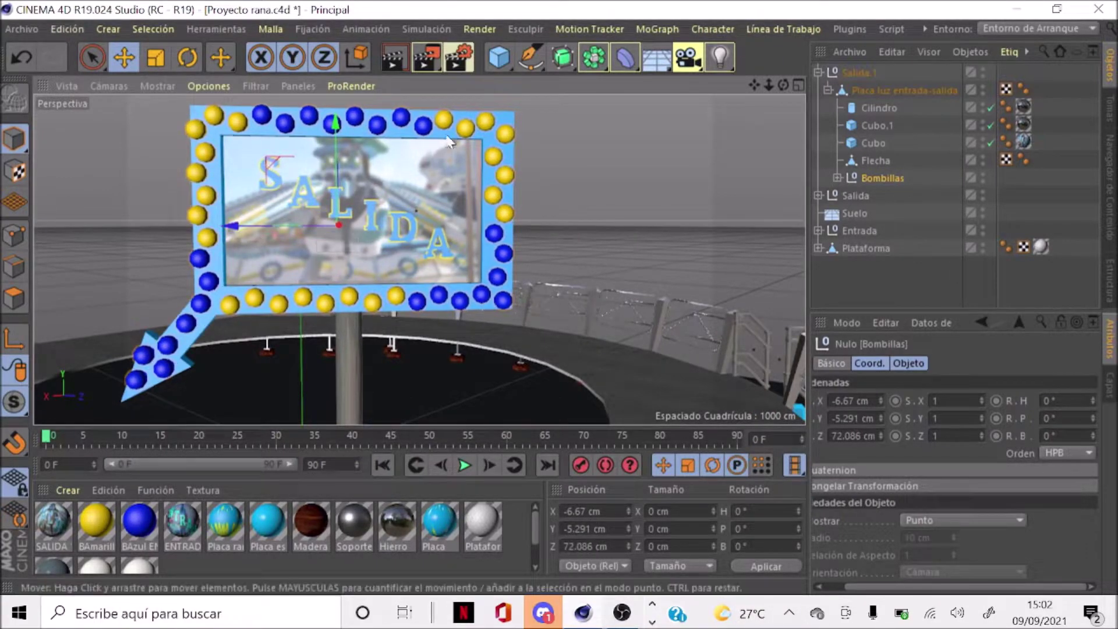
mouse_move(784, 85)
mouse_down()
mouse_move(419, 260)
mouse_move(529, 201)
mouse_up()
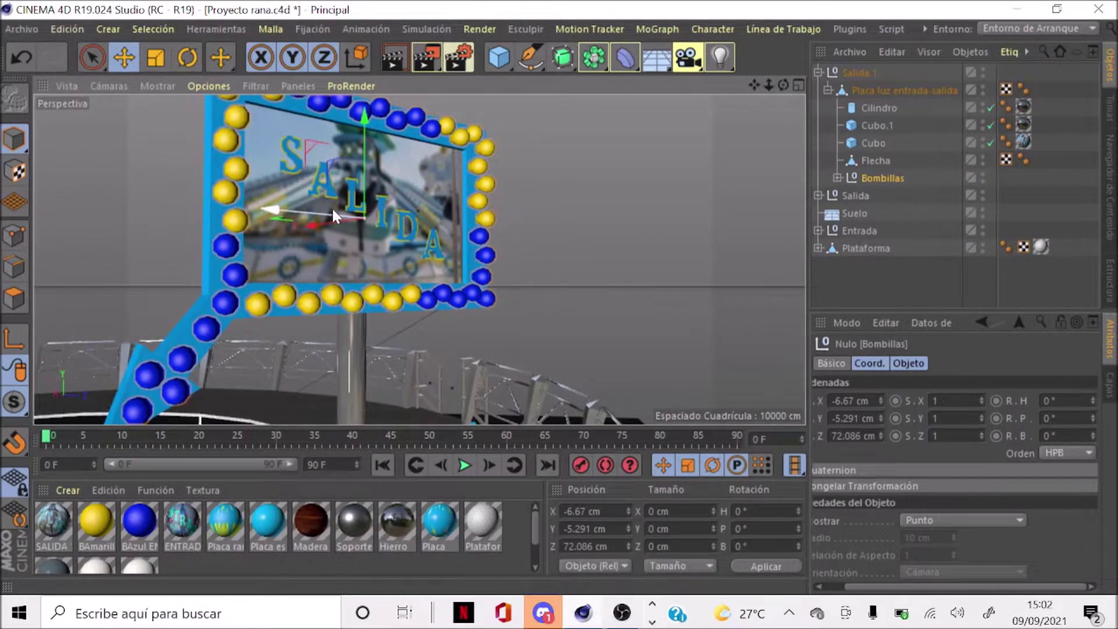
scroll(335, 215, down, 5)
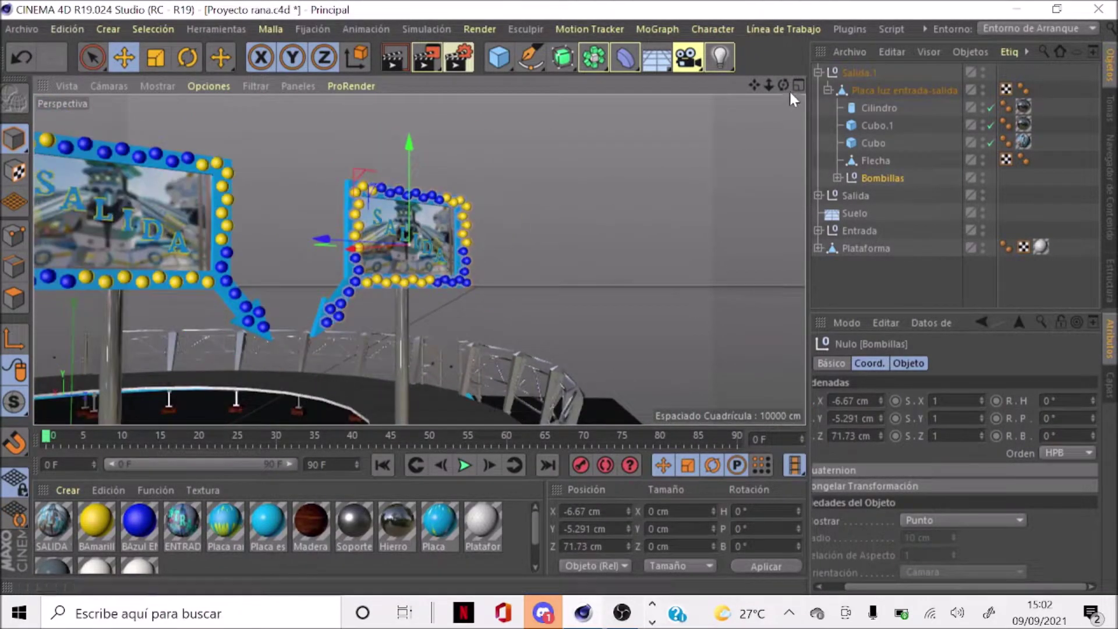
drag(783, 86, 638, 188)
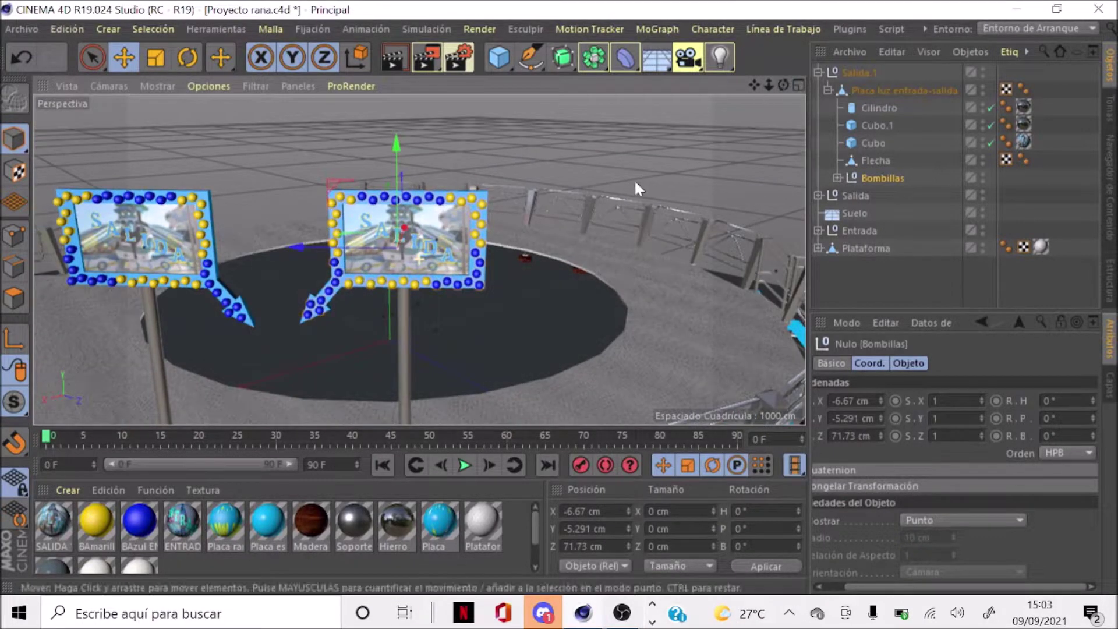
scroll(656, 139, down, 3)
scroll(656, 139, down, 3)
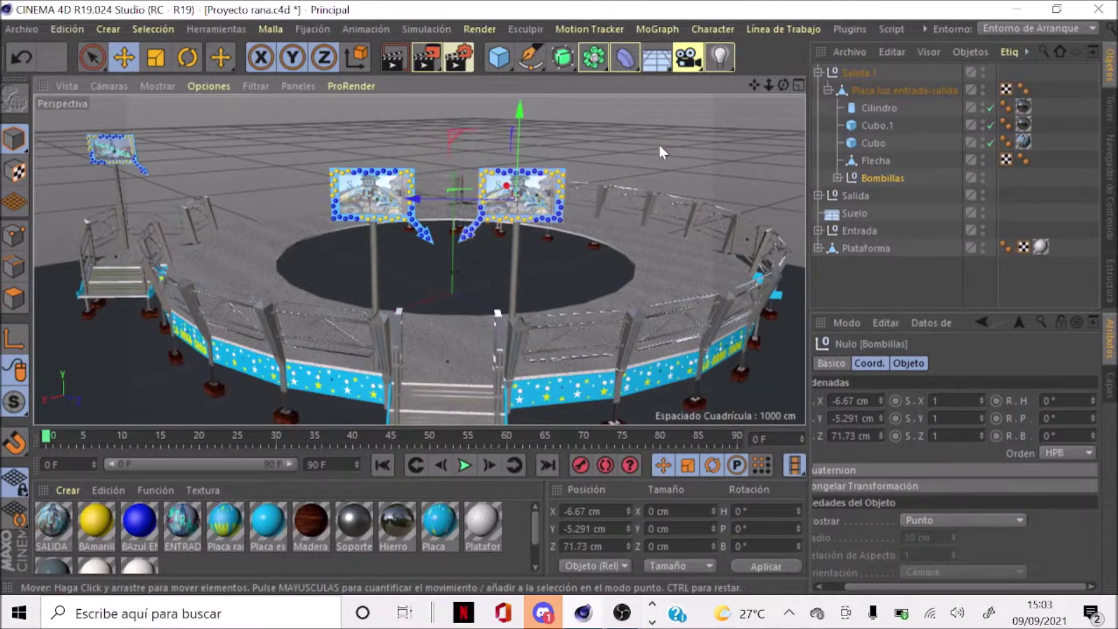
click(660, 148)
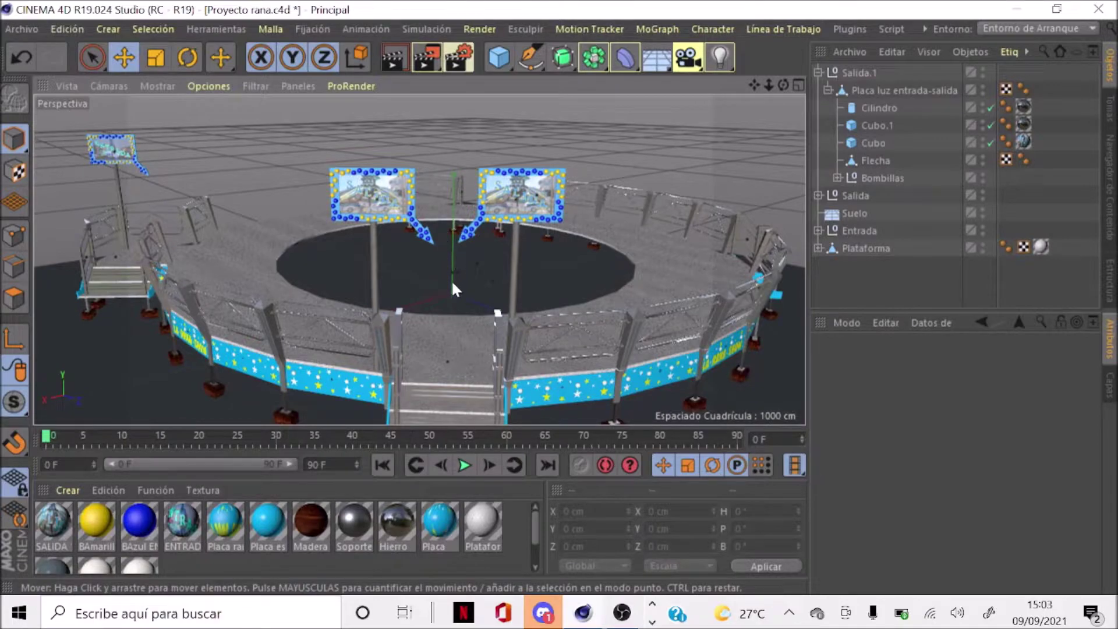
Merge the Salida and Salida.1 groups into one object with Conectar+Eliminar
click(828, 90)
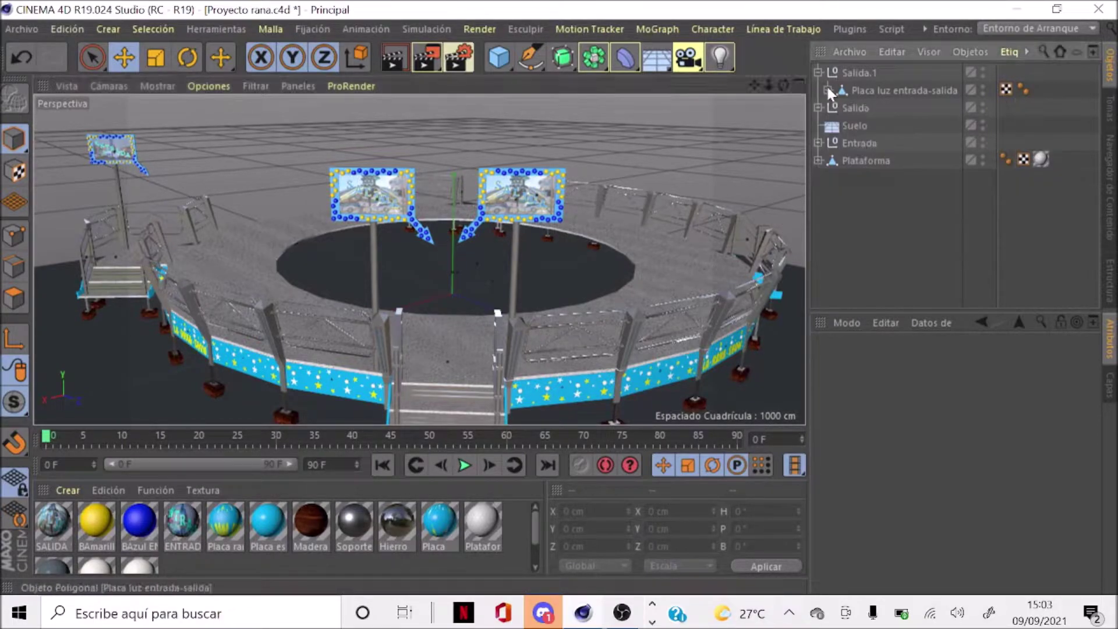
click(818, 72)
click(851, 87)
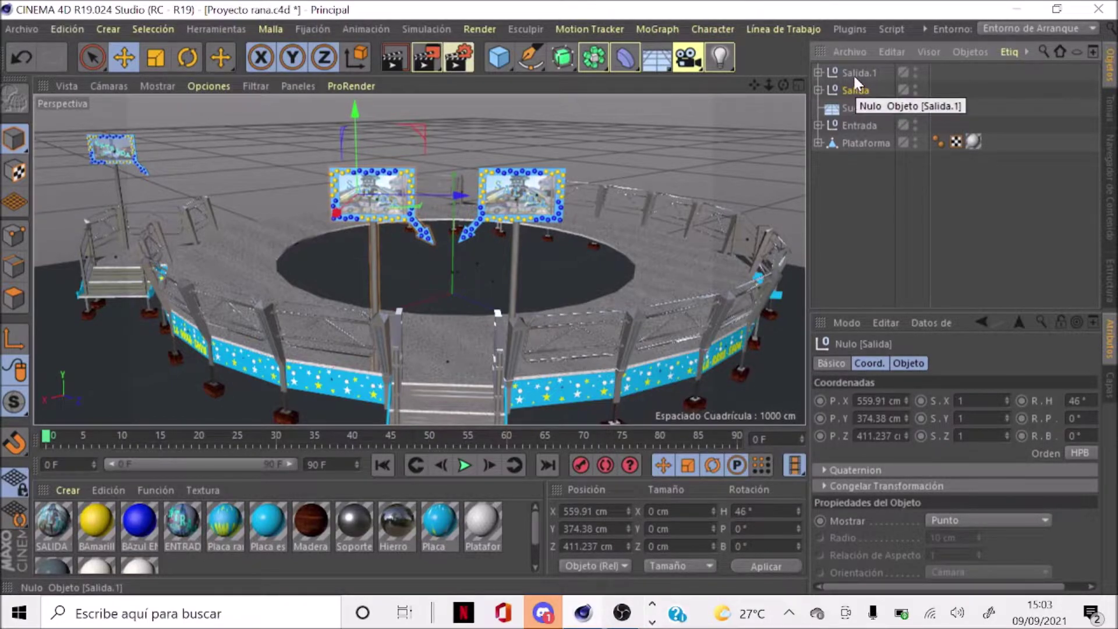
ctrl+click(854, 74)
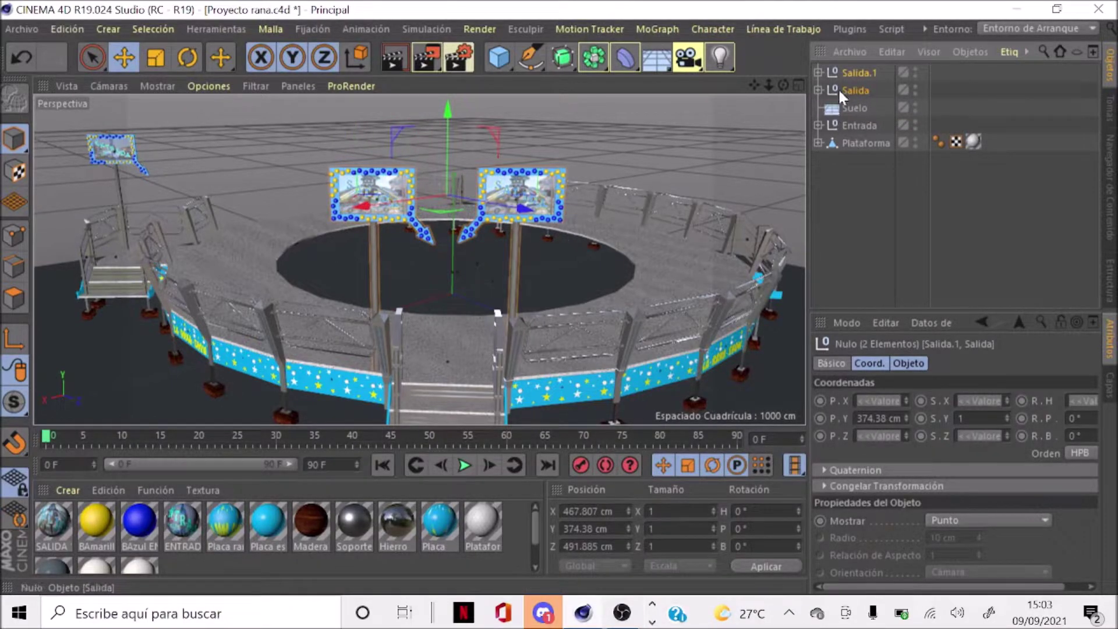
right_click(842, 89)
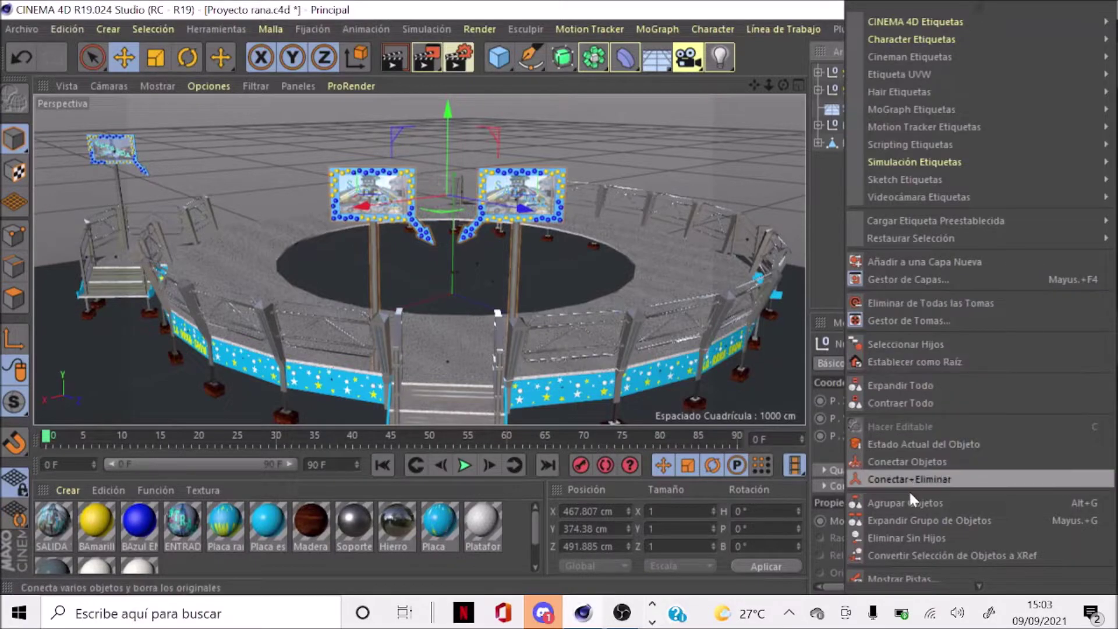
click(909, 481)
Name the merged object Salida and paste a duplicate of it
double_click(858, 71)
text(S)
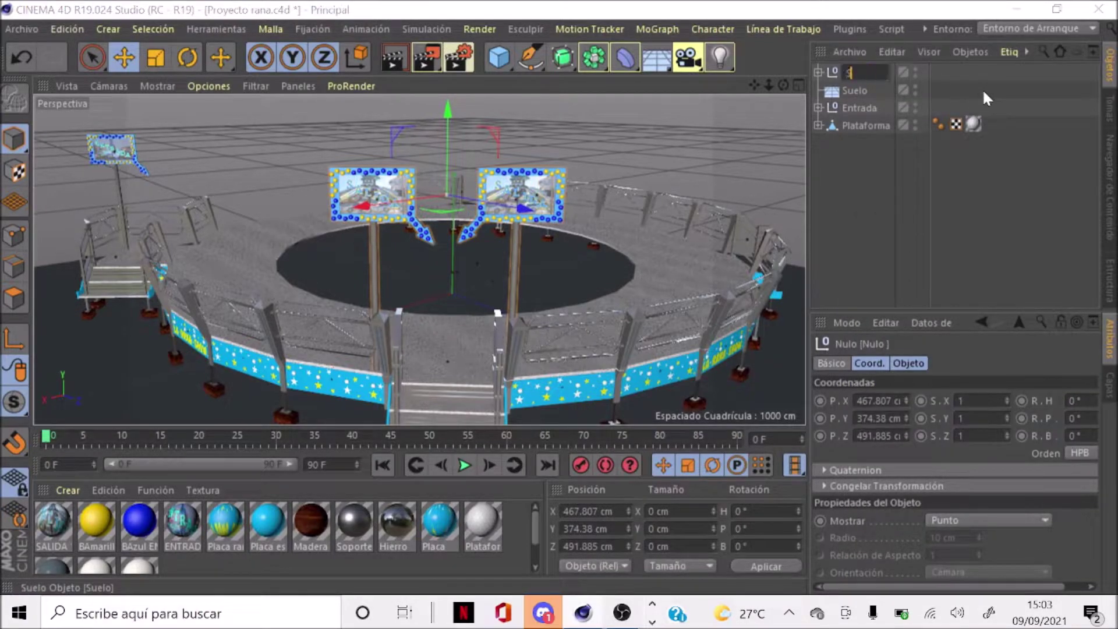
text(alida)
key(Return)
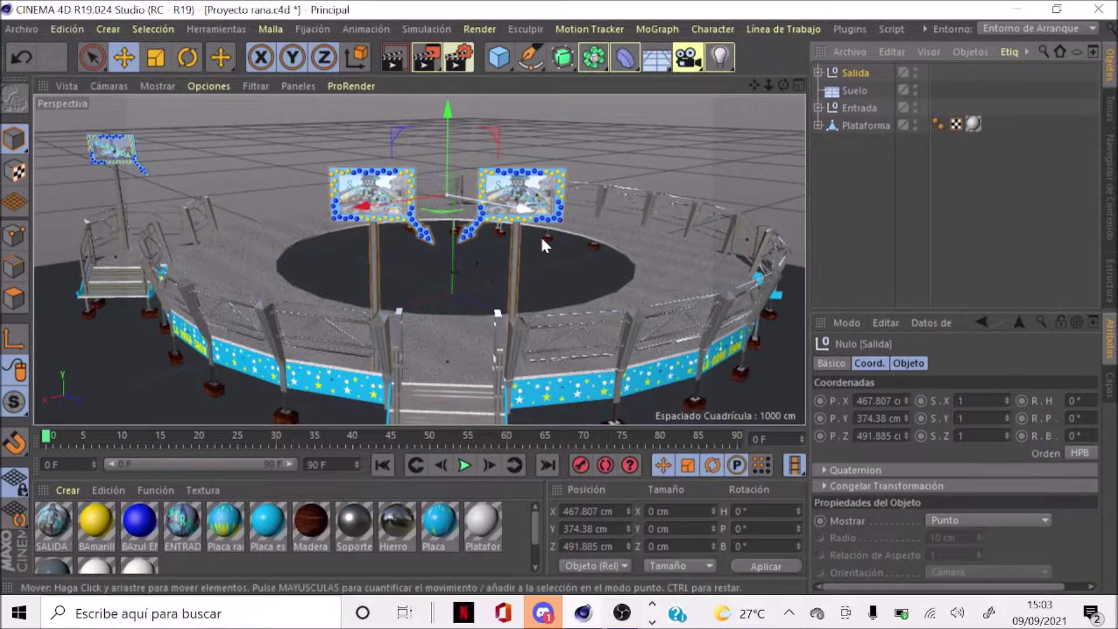
key(ctrl+c)
key(ctrl+v)
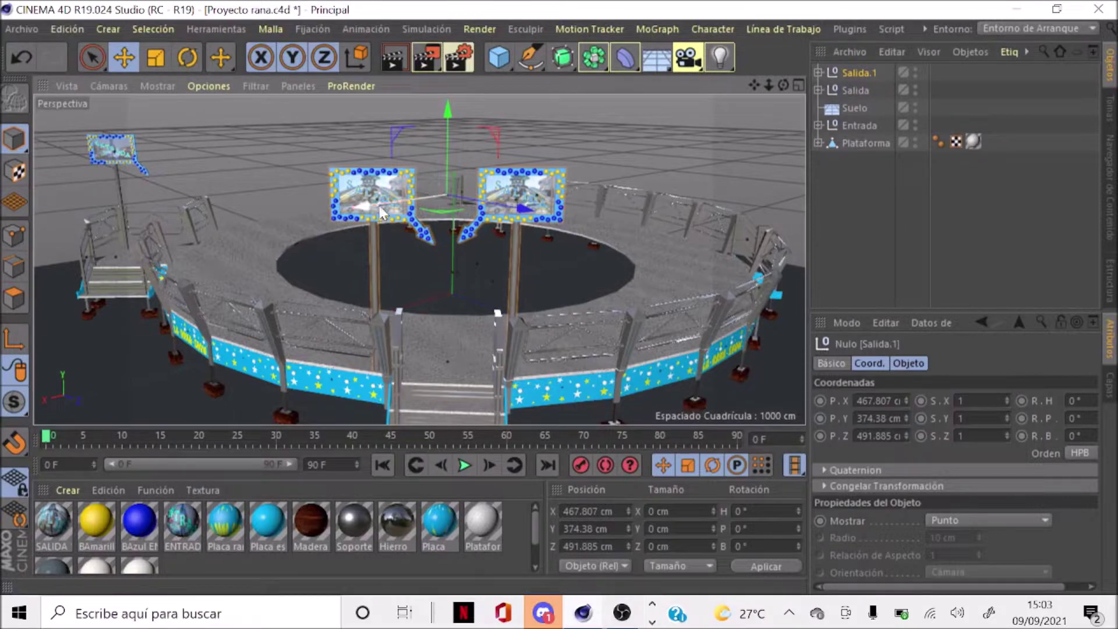
Slide the duplicated SALIDA sign along X across the platform
mouse_move(381, 217)
mouse_down()
mouse_move(670, 160)
mouse_move(679, 144)
mouse_up()
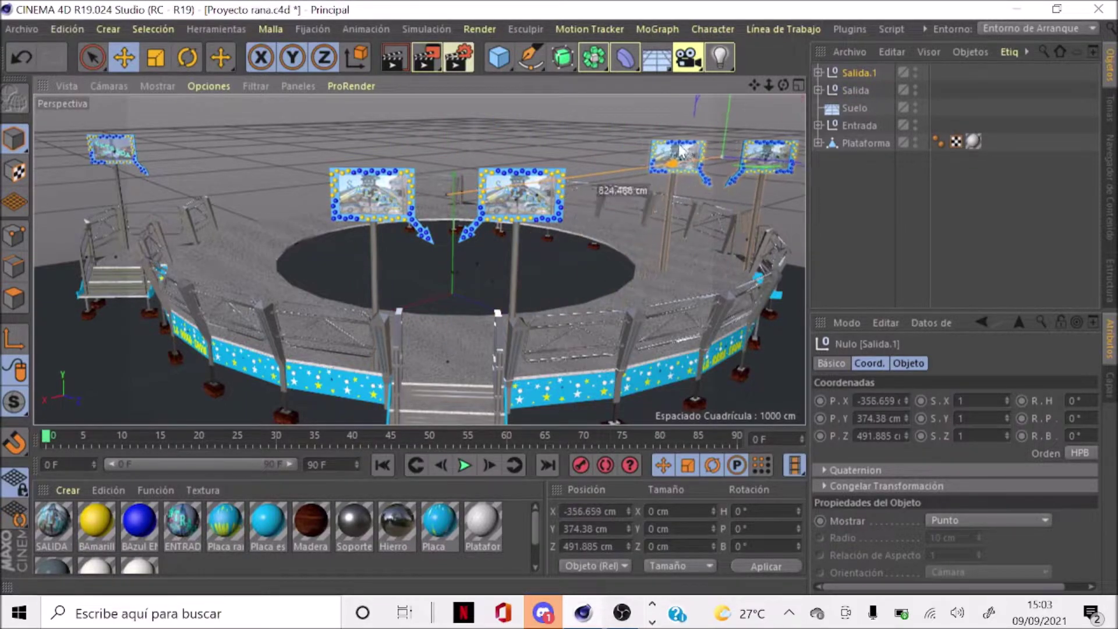
scroll(410, 261, down, 3)
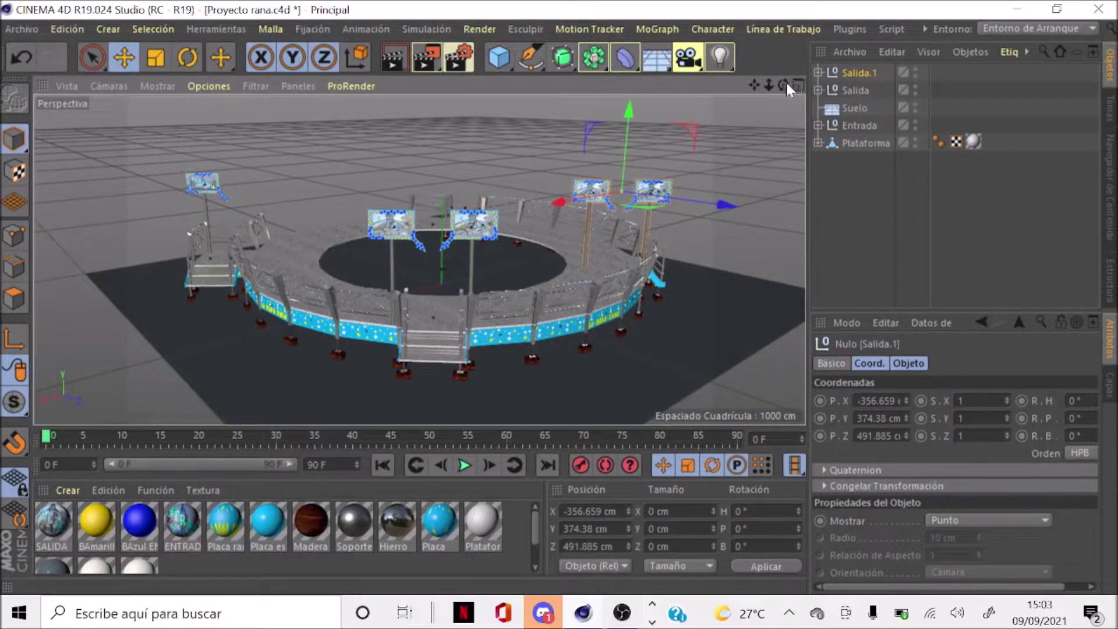
drag(785, 81, 320, 239)
scroll(324, 239, up, 5)
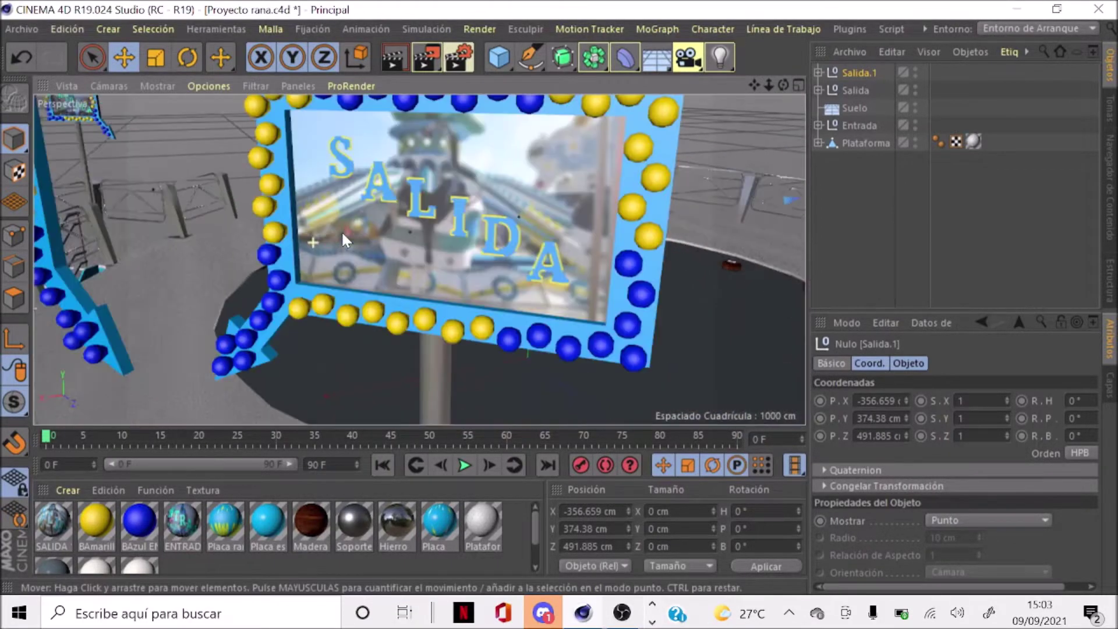
Nudge the cube panels of the nearby SALIDA signs slightly along X
click(351, 232)
drag(421, 233, 422, 233)
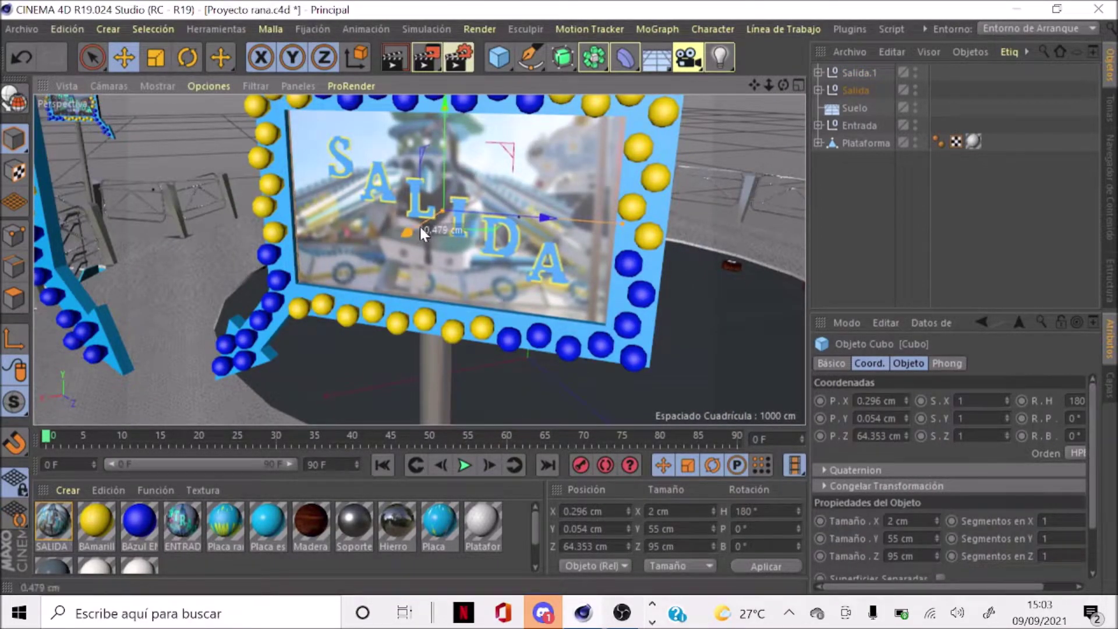
drag(782, 85, 419, 260)
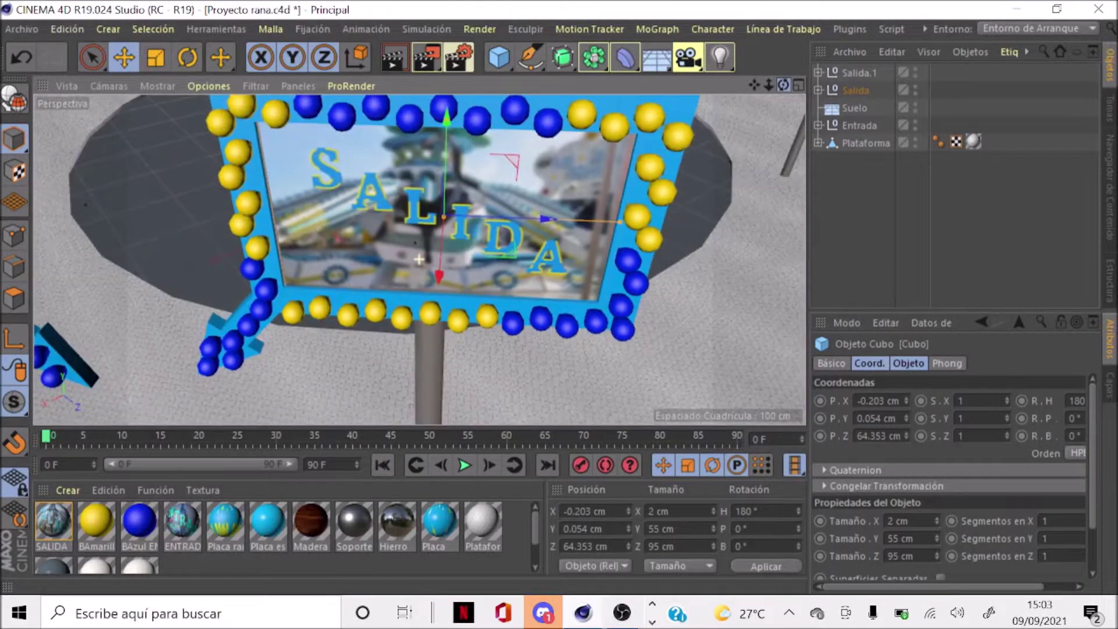
scroll(419, 259, down, 10)
scroll(470, 188, up, 5)
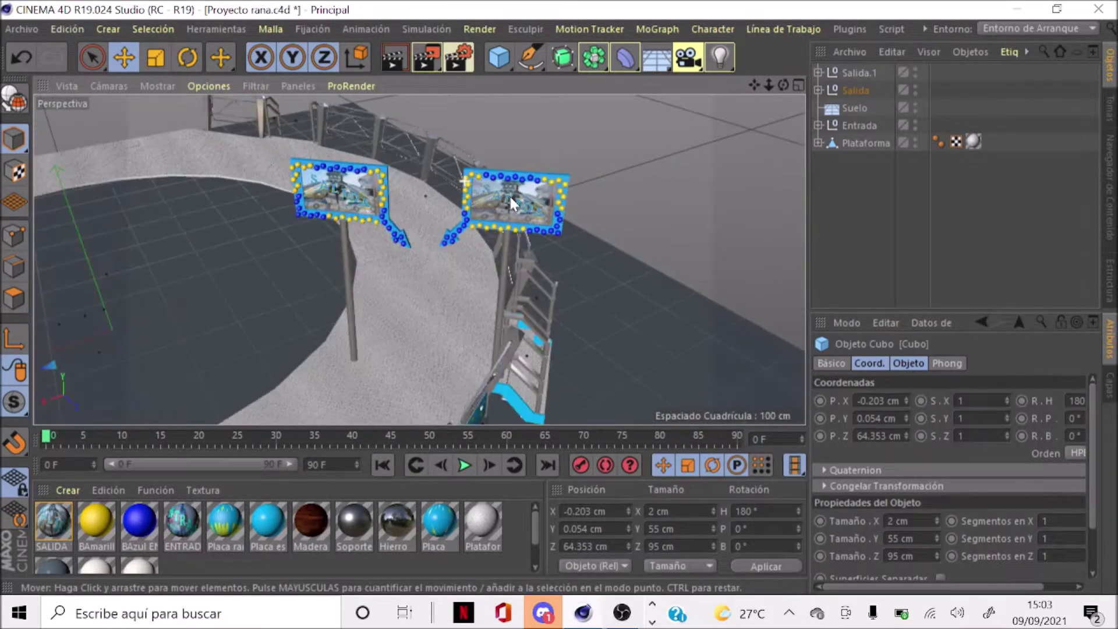
scroll(509, 195, up, 5)
drag(502, 220, 517, 253)
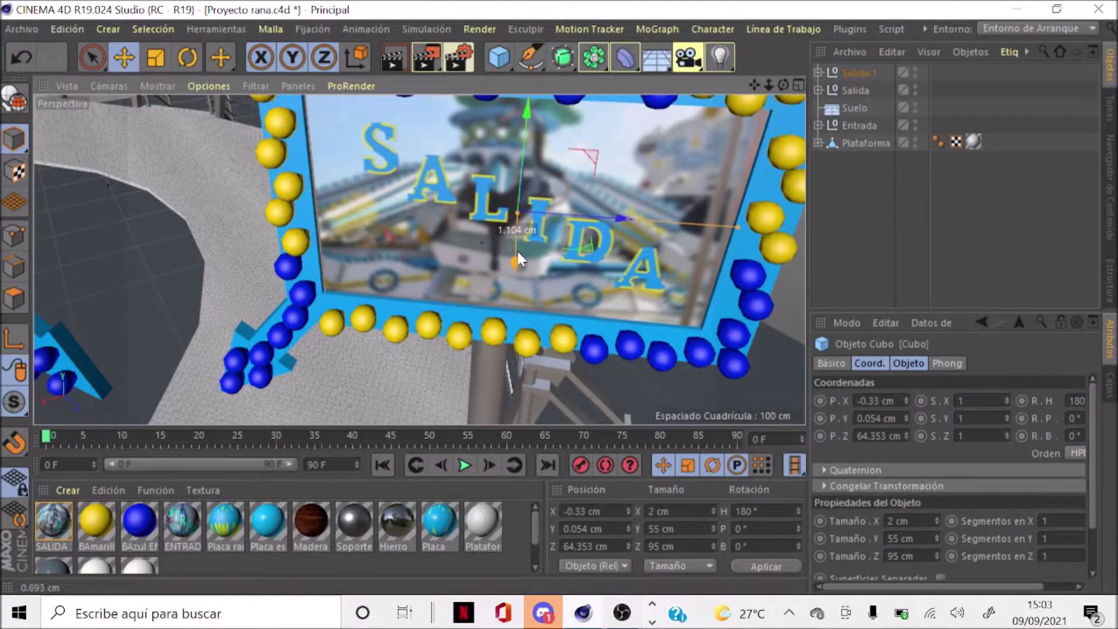
scroll(529, 259, down, 3)
Reposition the Salida.1 sign group along X to about -456.789 cm
click(866, 74)
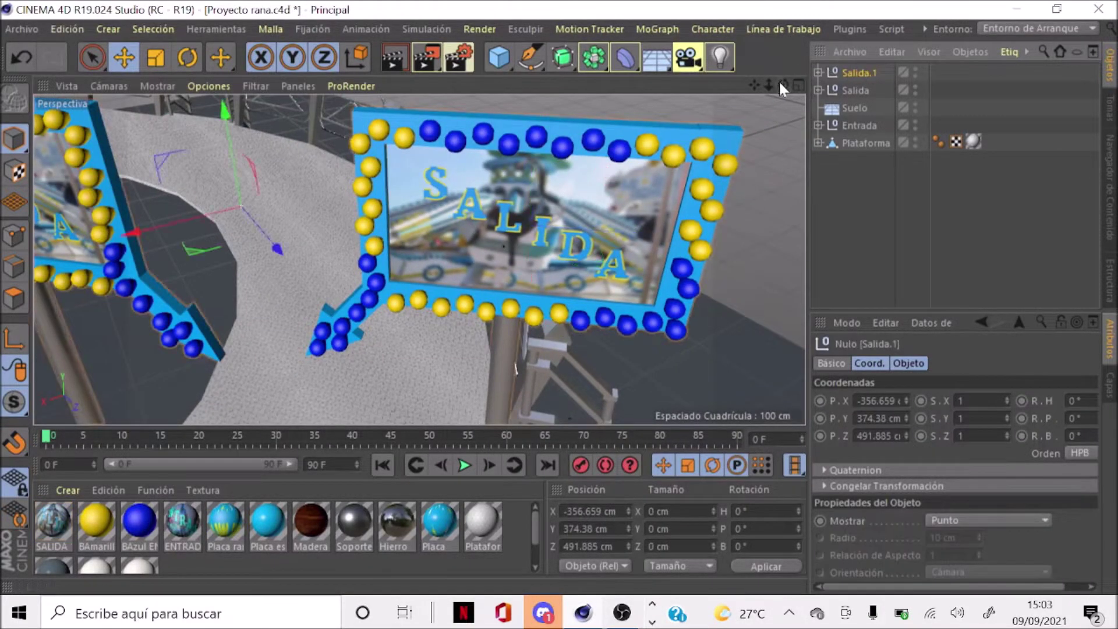
drag(783, 85, 432, 204)
scroll(433, 205, down, 5)
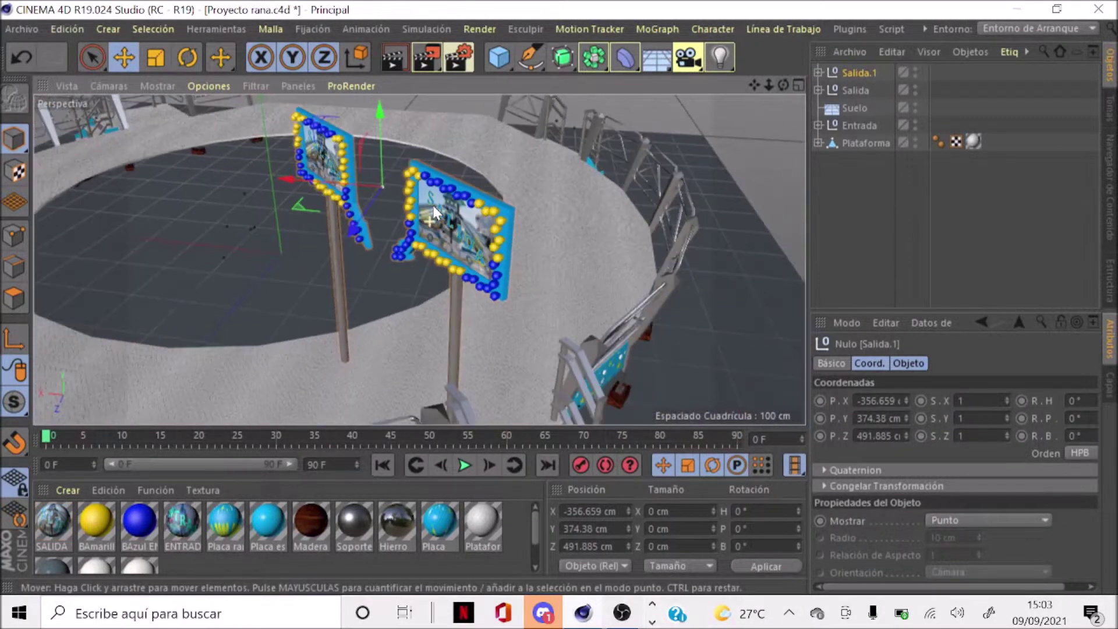
scroll(436, 204, down, 4)
scroll(438, 204, down, 2)
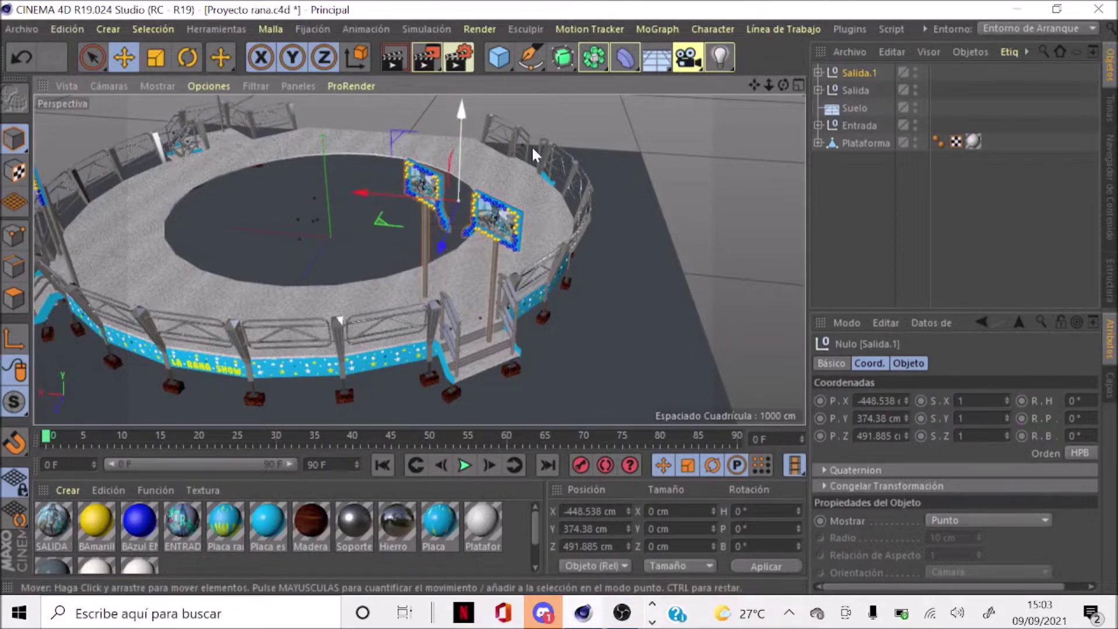
drag(406, 215, 417, 208)
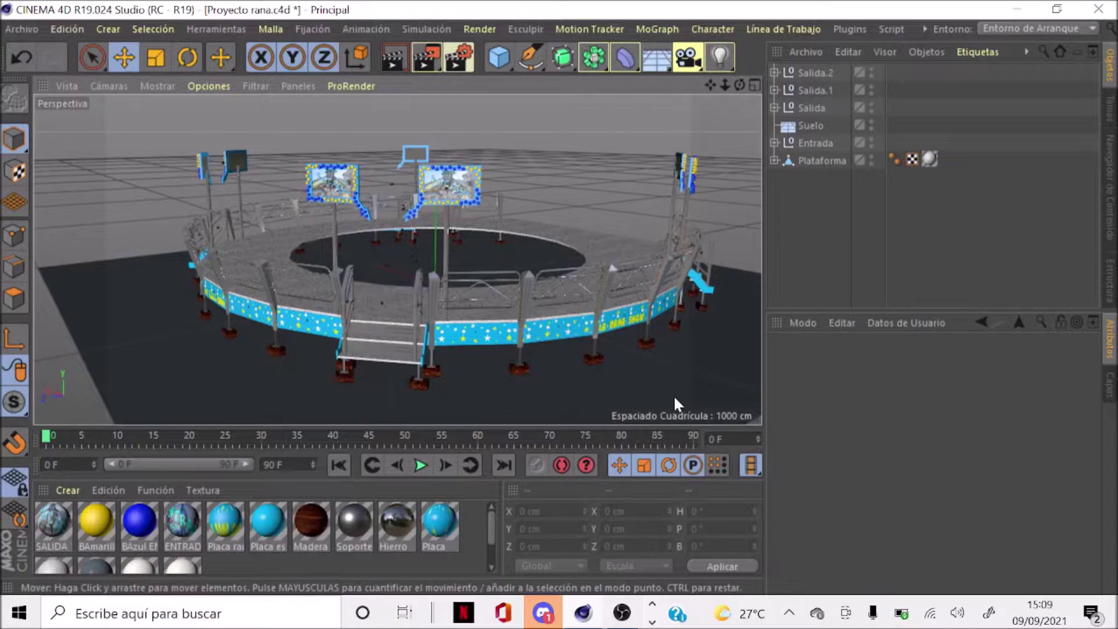
Delete the Suelo floor plane and zoom in on the arena
click(672, 390)
key(Delete)
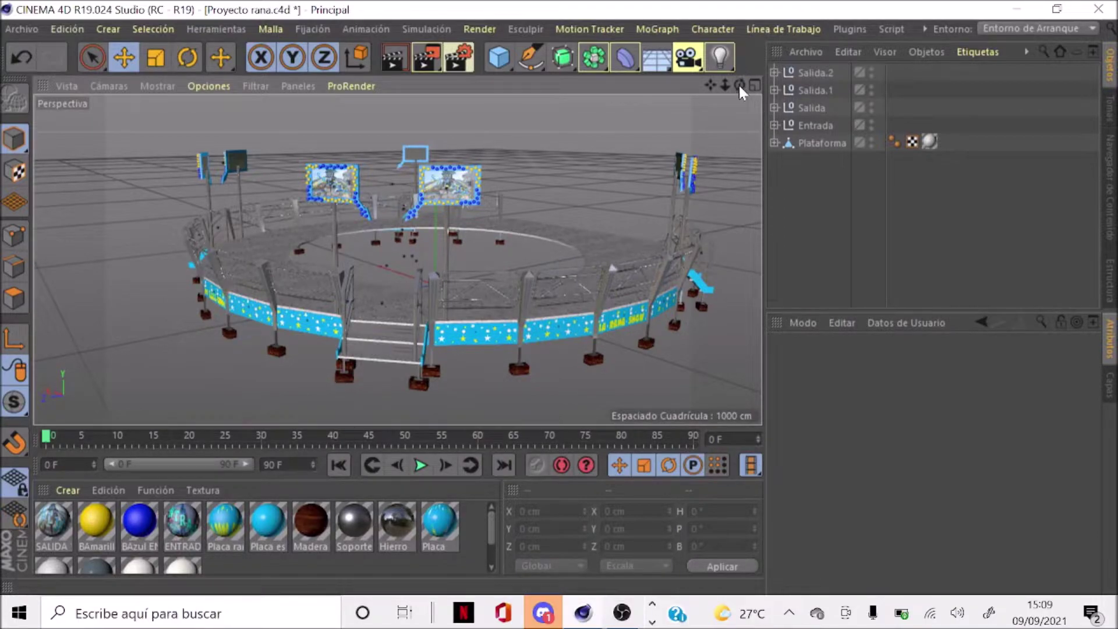
drag(739, 85, 708, 89)
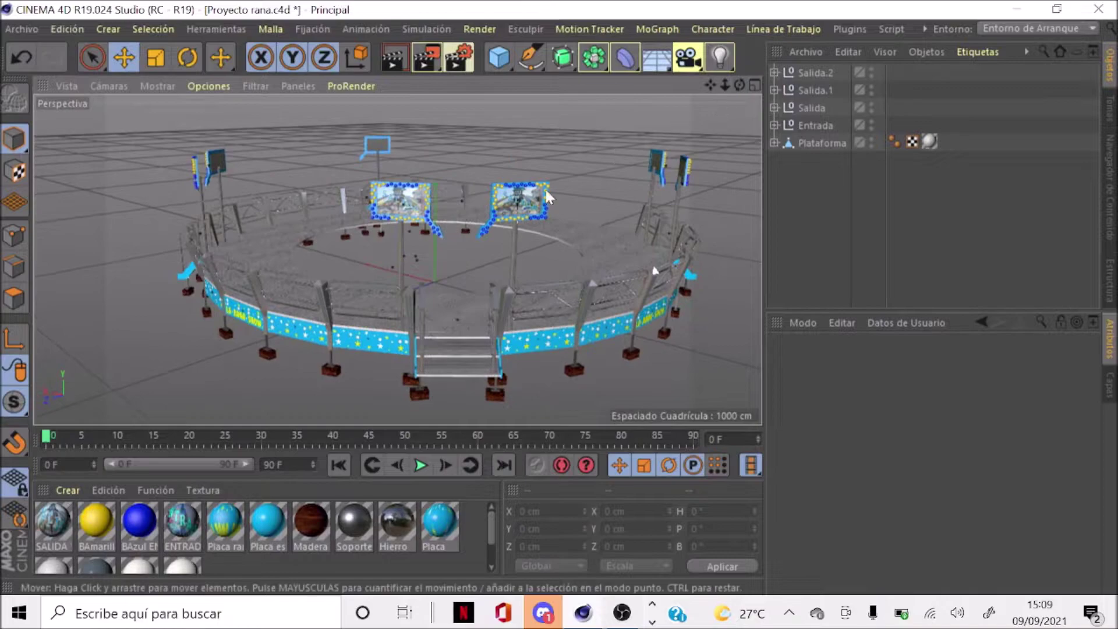
scroll(405, 195, up, 2)
scroll(397, 207, up, 2)
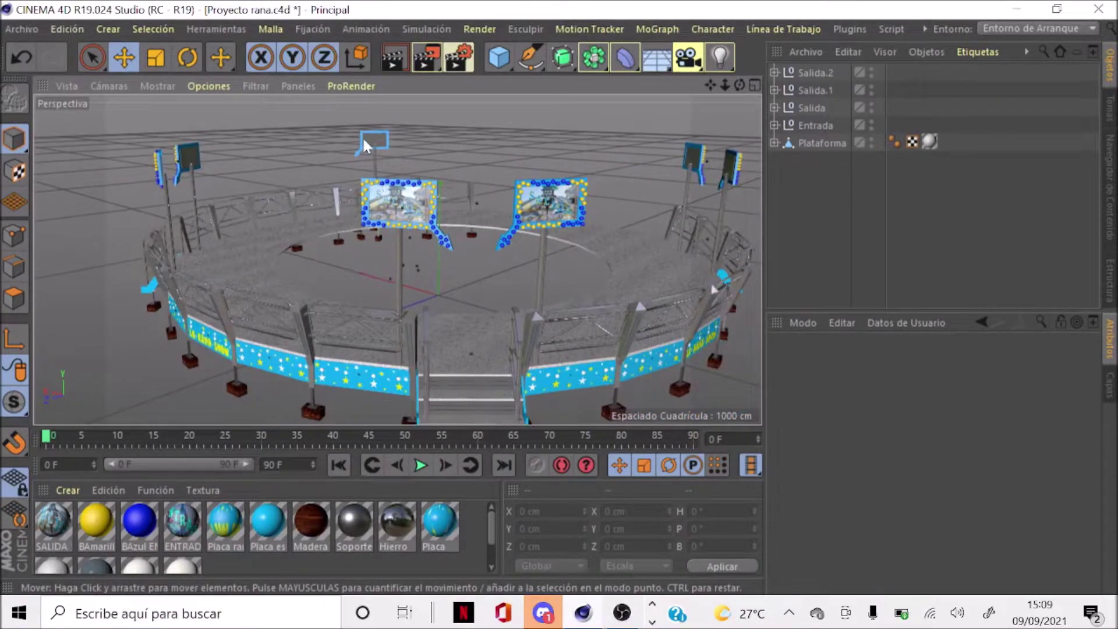
scroll(364, 140, up, 2)
scroll(373, 134, up, 2)
scroll(387, 127, up, 2)
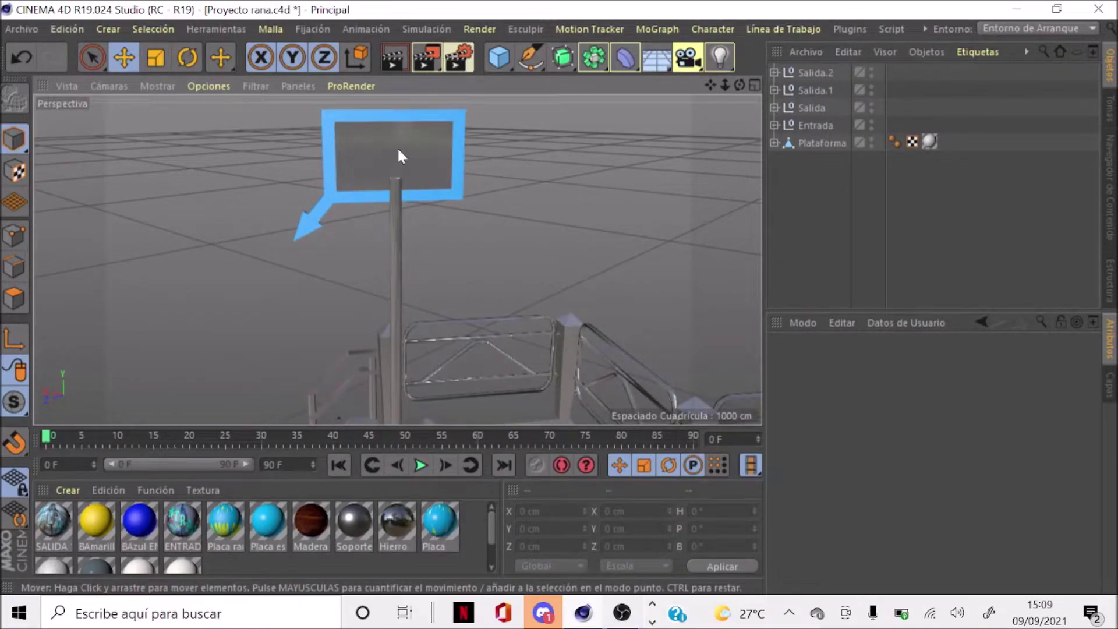
Zoom out and orbit to a lower, level view of the signs on the platform
scroll(398, 151, down, 3)
scroll(398, 151, down, 1)
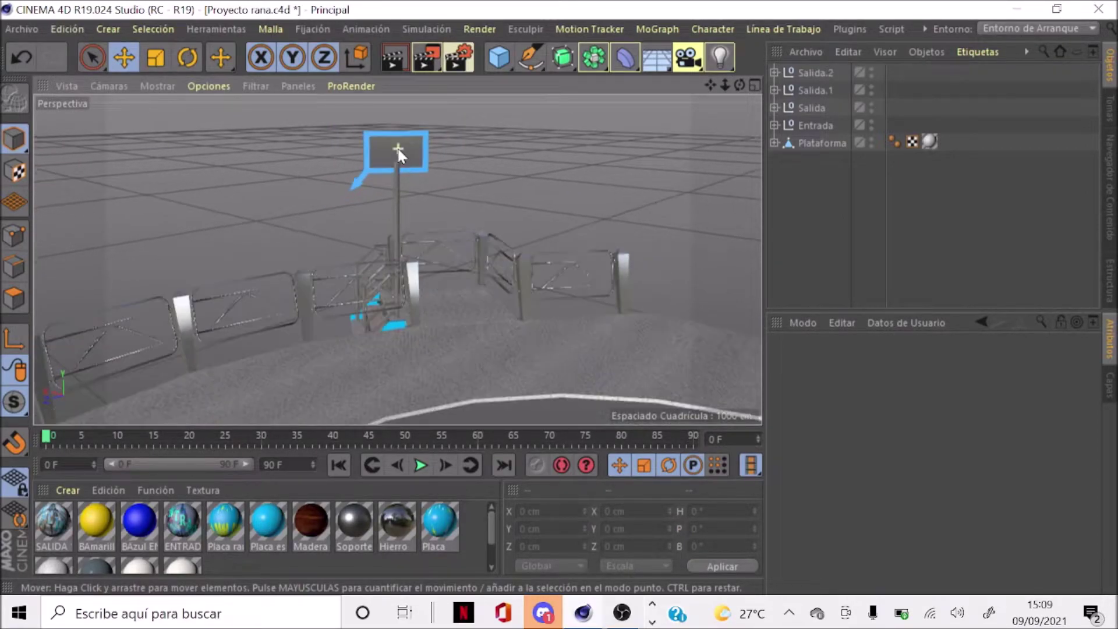
scroll(398, 150, down, 2)
scroll(399, 150, down, 2)
scroll(398, 153, down, 2)
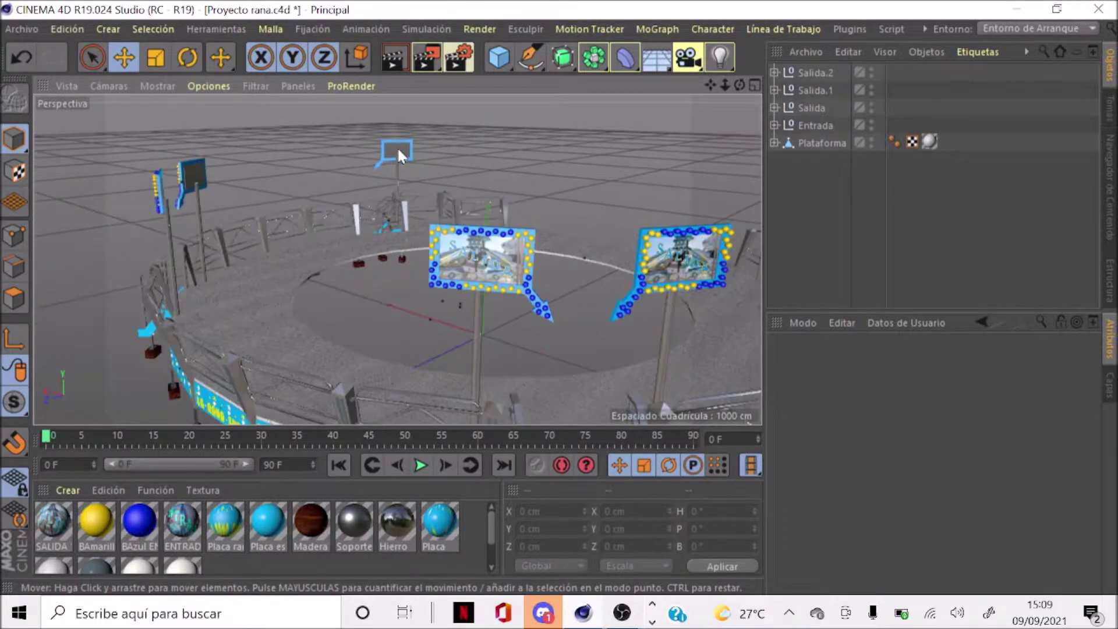
scroll(399, 152, down, 2)
scroll(399, 152, down, 2)
scroll(399, 151, down, 2)
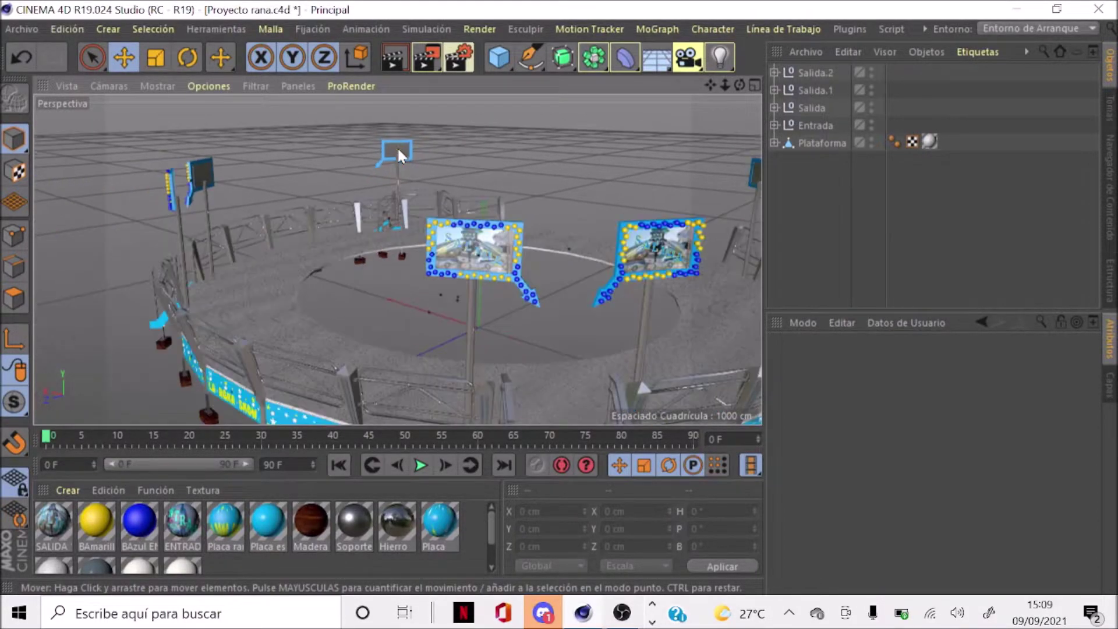
mouse_move(740, 85)
mouse_down()
mouse_move(740, 64)
mouse_move(740, 107)
mouse_up()
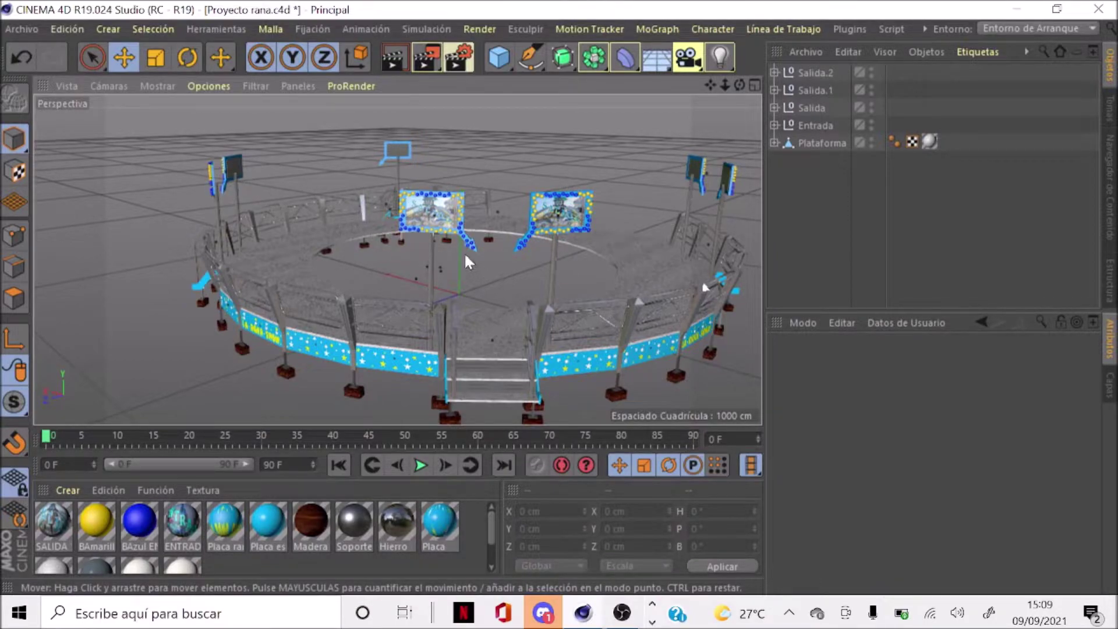
scroll(402, 157, up, 3)
scroll(401, 150, up, 3)
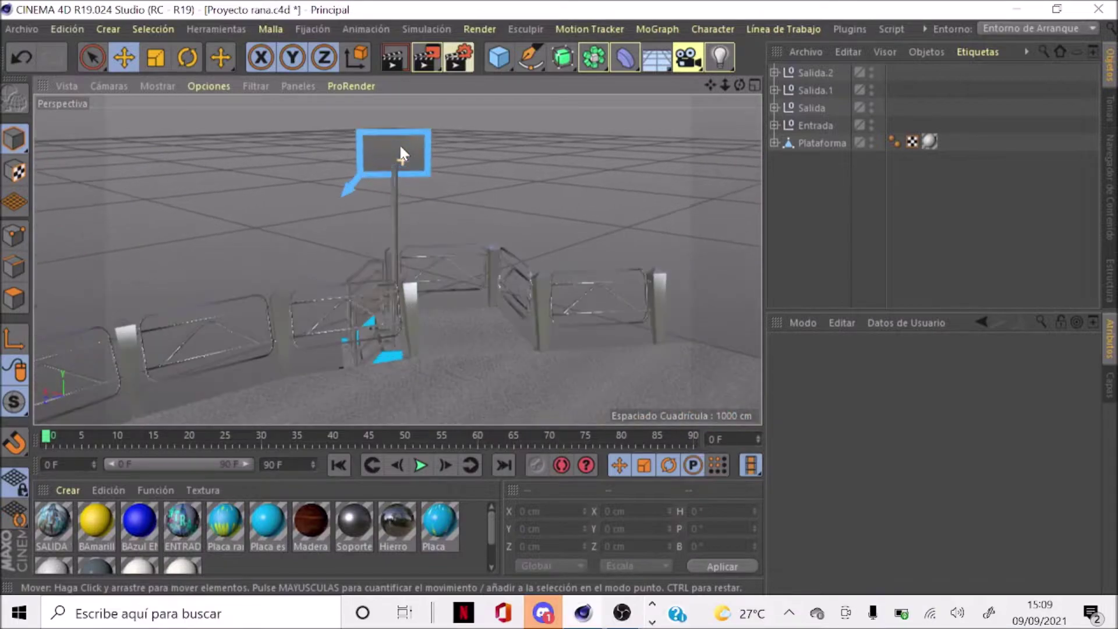
Ctrl-drag the Entrada sign along X to create the Entrada.1 copy
click(815, 125)
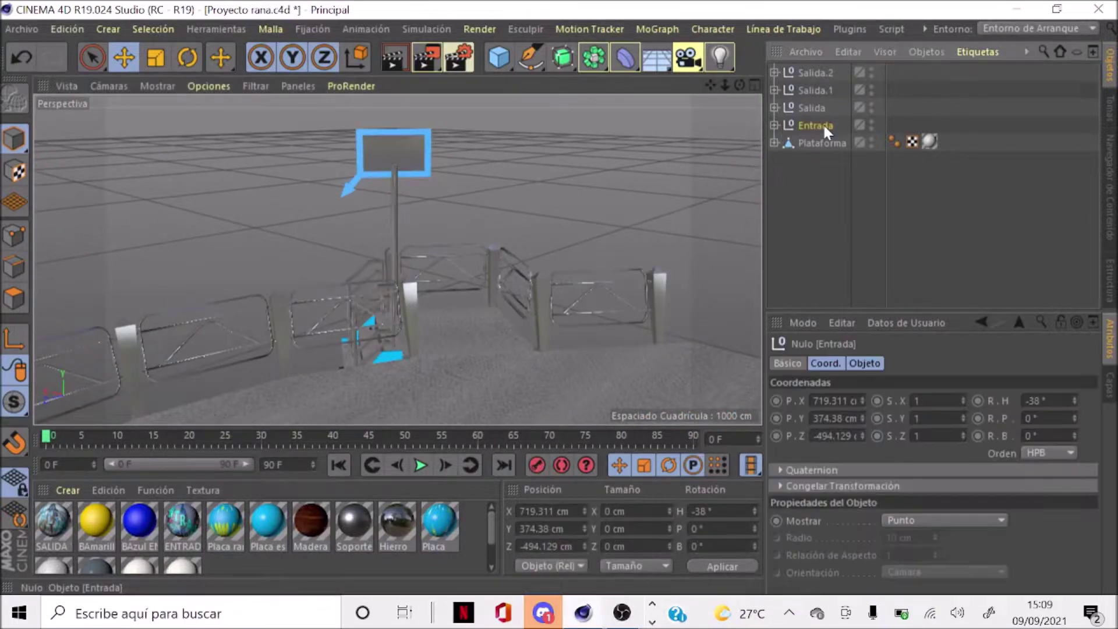
drag(738, 85, 728, 87)
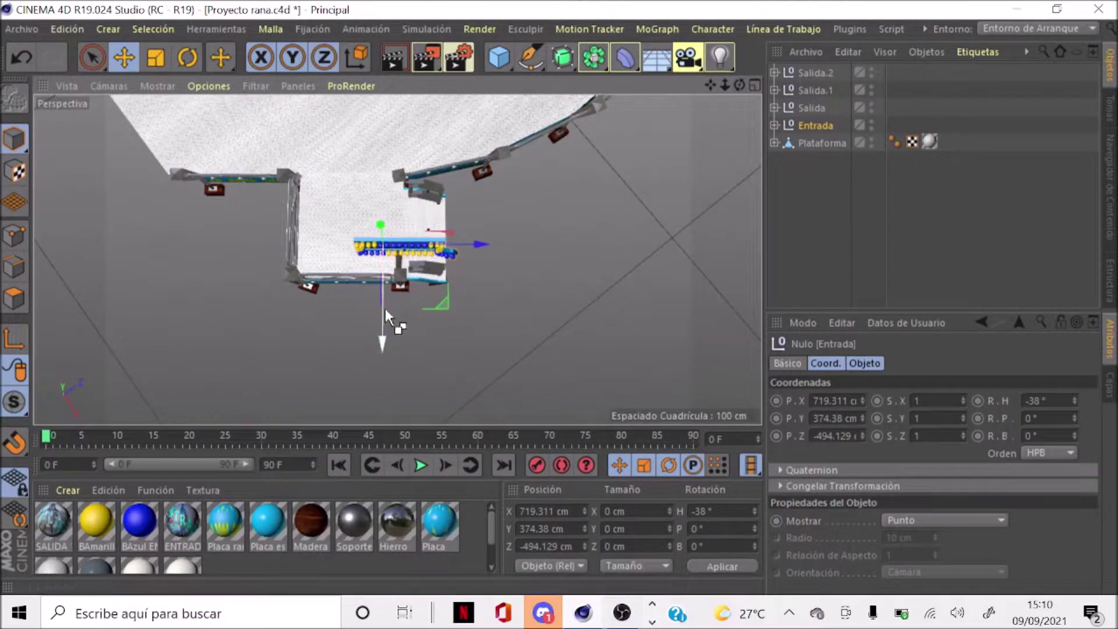
scroll(369, 222, up, 2)
scroll(370, 223, up, 2)
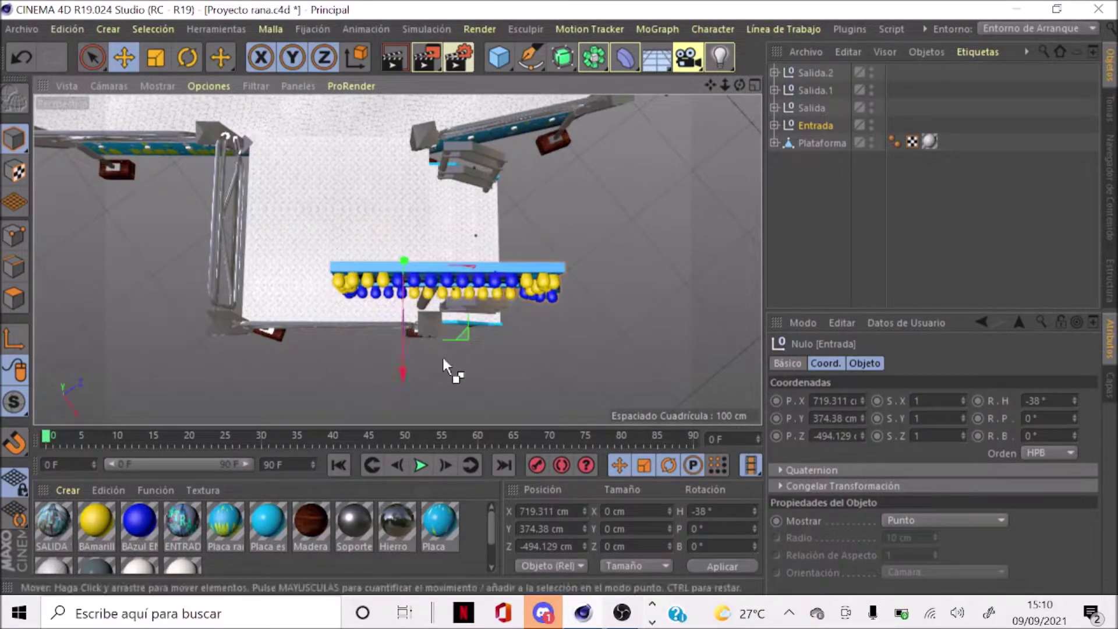
mouse_move(414, 378)
ctrl+mouse_down()
mouse_move(407, 129)
mouse_move(453, 160)
mouse_move(291, 129)
ctrl+mouse_up()
scroll(454, 160, down, 1)
scroll(453, 160, down, 1)
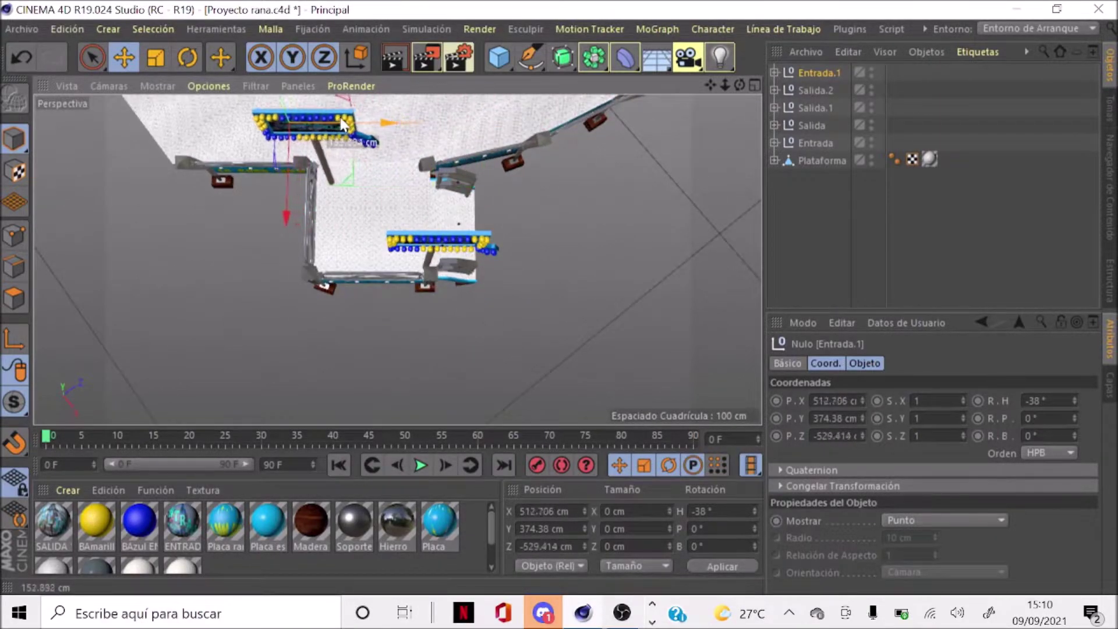
scroll(334, 250, up, 2)
scroll(315, 214, up, 2)
Position Entrada.1 at X 453.704 cm, Z -543.323 cm against the platform edge
drag(317, 216, 332, 192)
scroll(412, 325, down, 2)
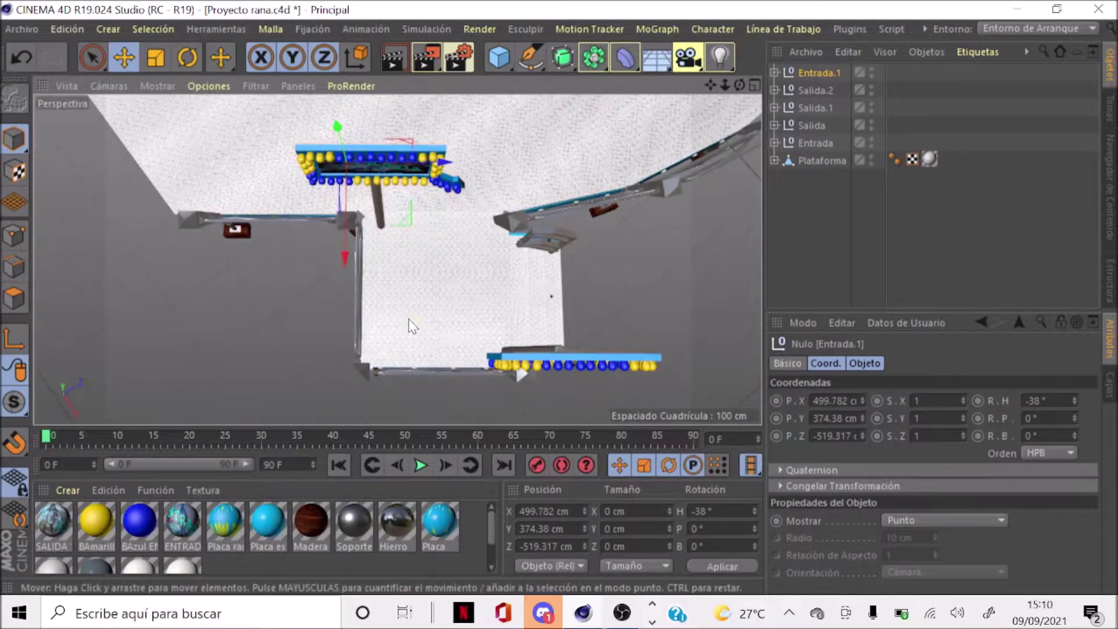
scroll(330, 201, up, 2)
scroll(330, 201, up, 3)
drag(505, 201, 282, 194)
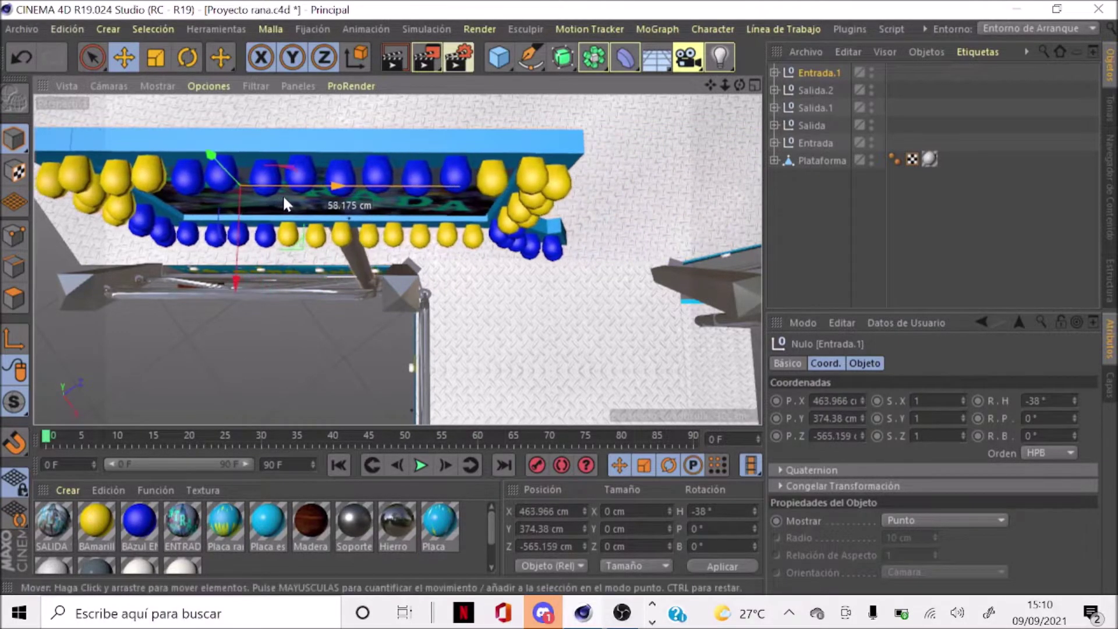
drag(233, 278, 239, 205)
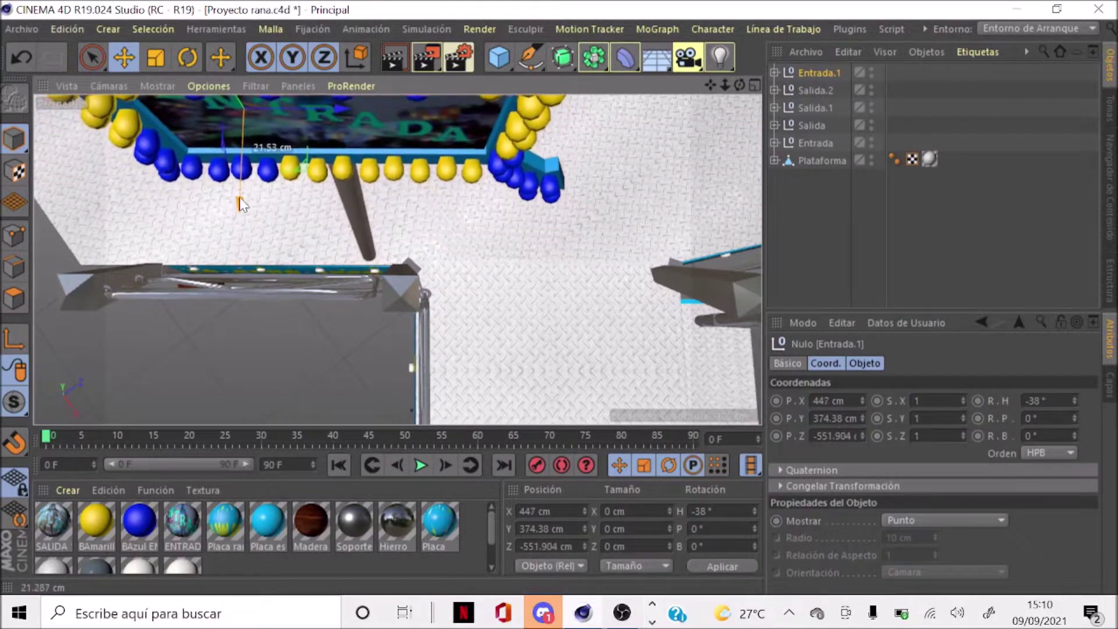
scroll(314, 318, down, 3)
mouse_move(310, 176)
mouse_down()
mouse_move(330, 172)
mouse_move(274, 254)
mouse_up()
scroll(274, 254, down, 5)
scroll(378, 232, down, 3)
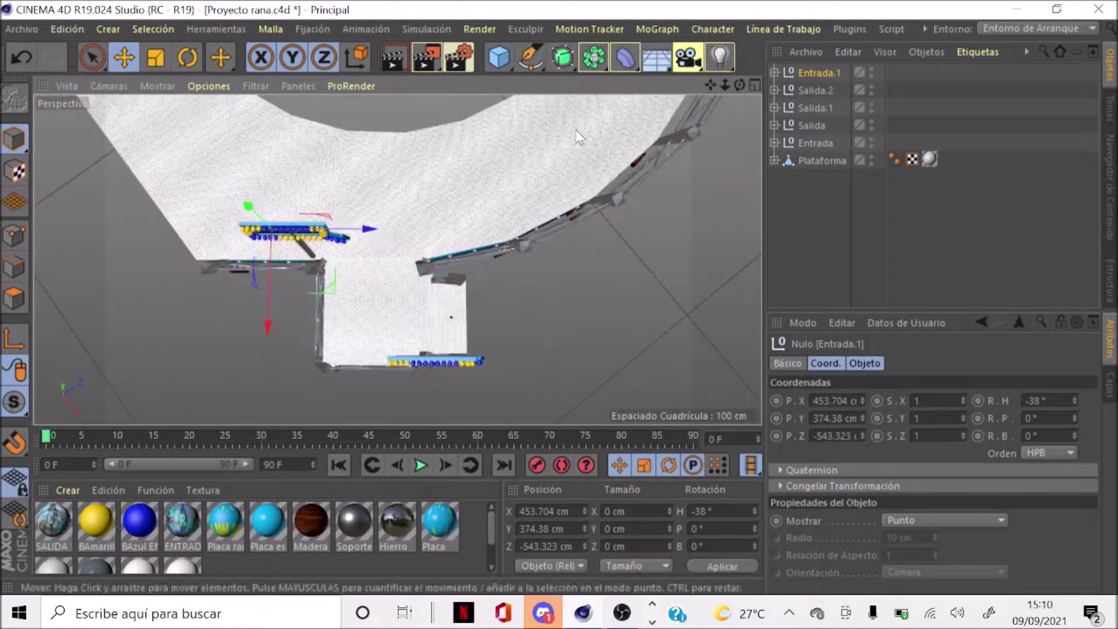
mouse_move(740, 84)
mouse_down()
mouse_move(670, 192)
mouse_move(376, 240)
mouse_up()
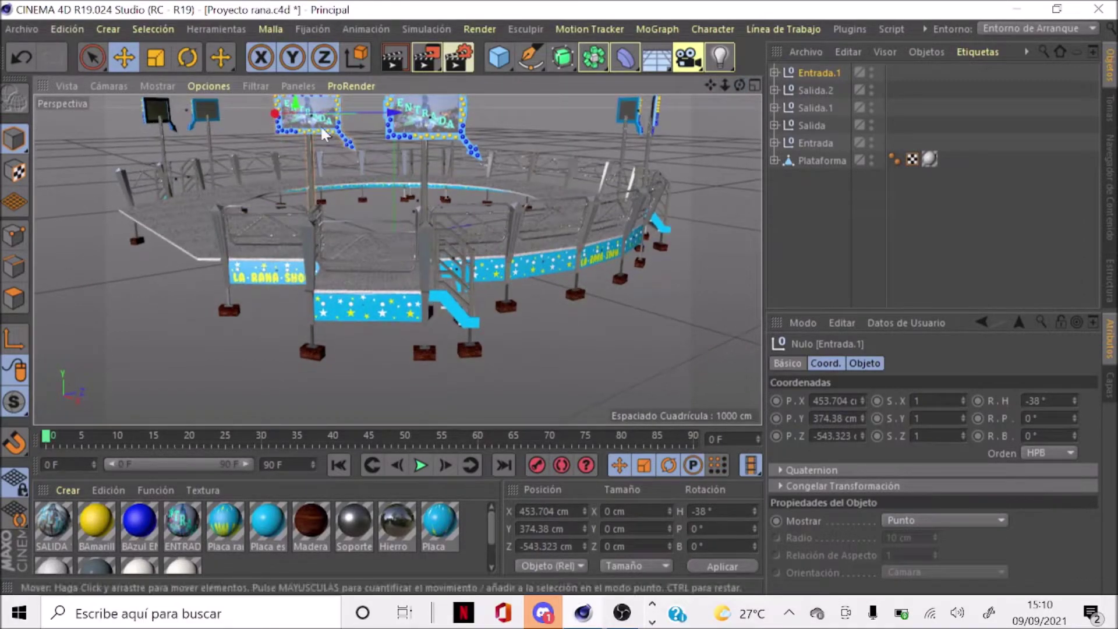
scroll(356, 318, down, 2)
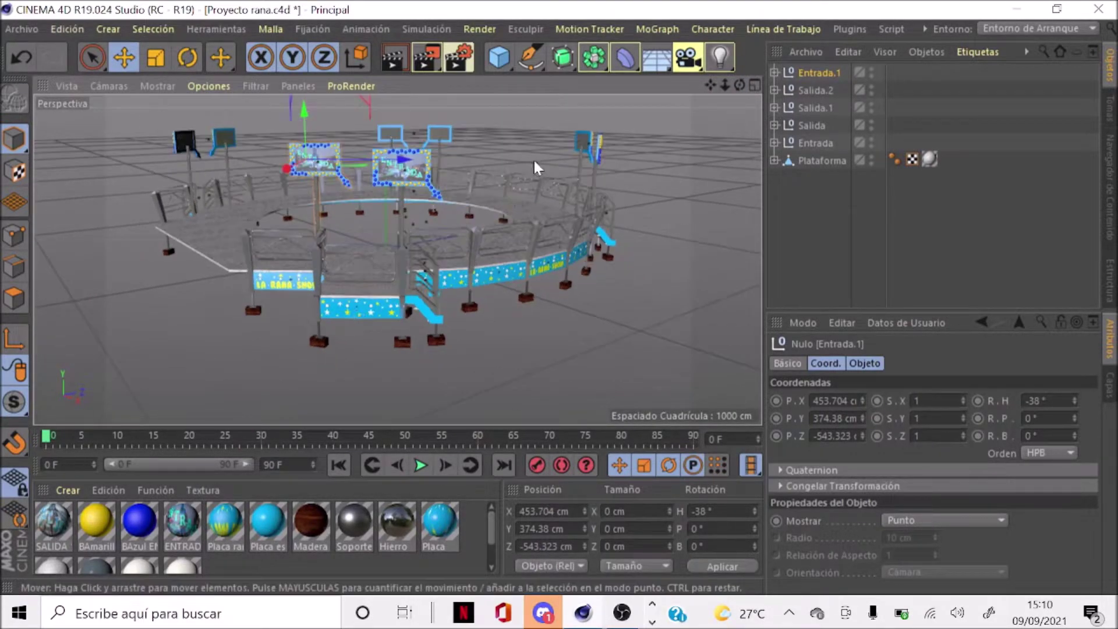
click(683, 116)
drag(739, 84, 640, 110)
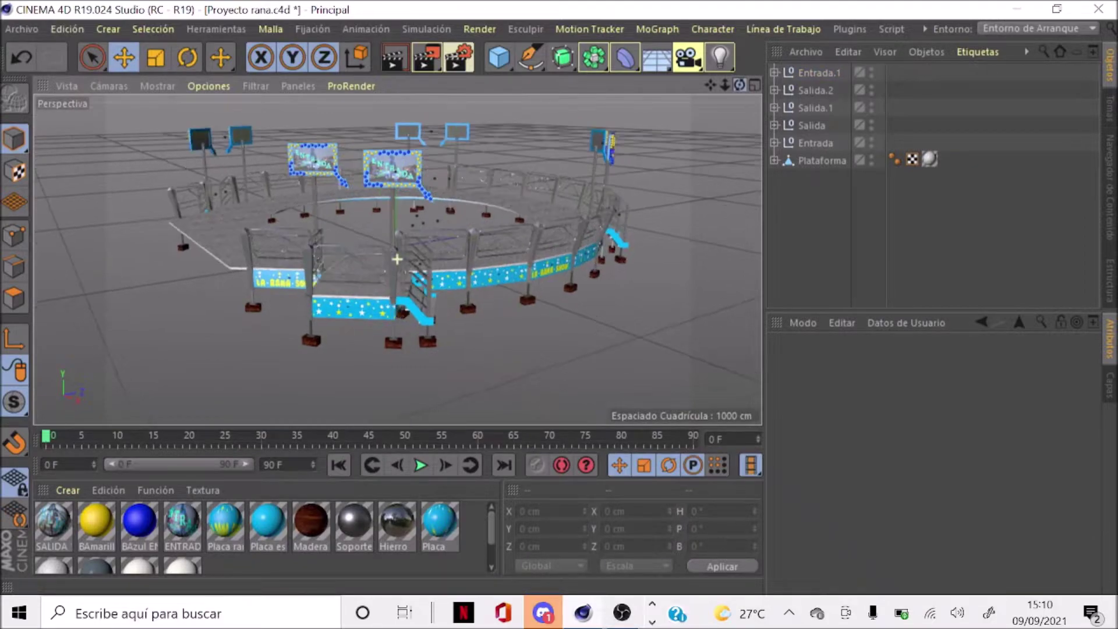
drag(397, 259, 437, 449)
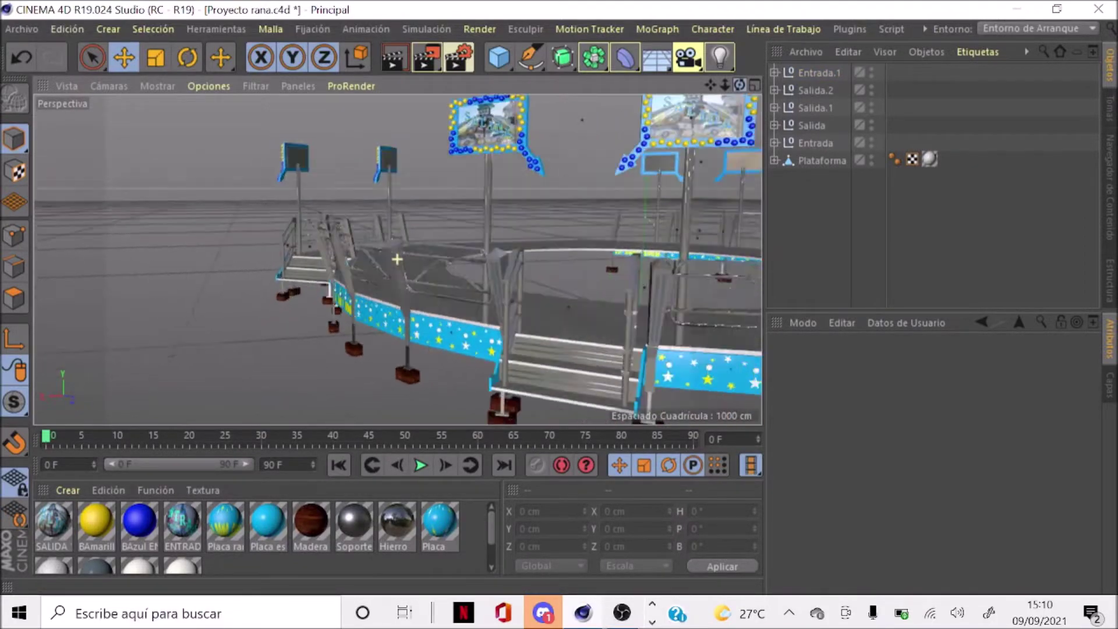
click(420, 464)
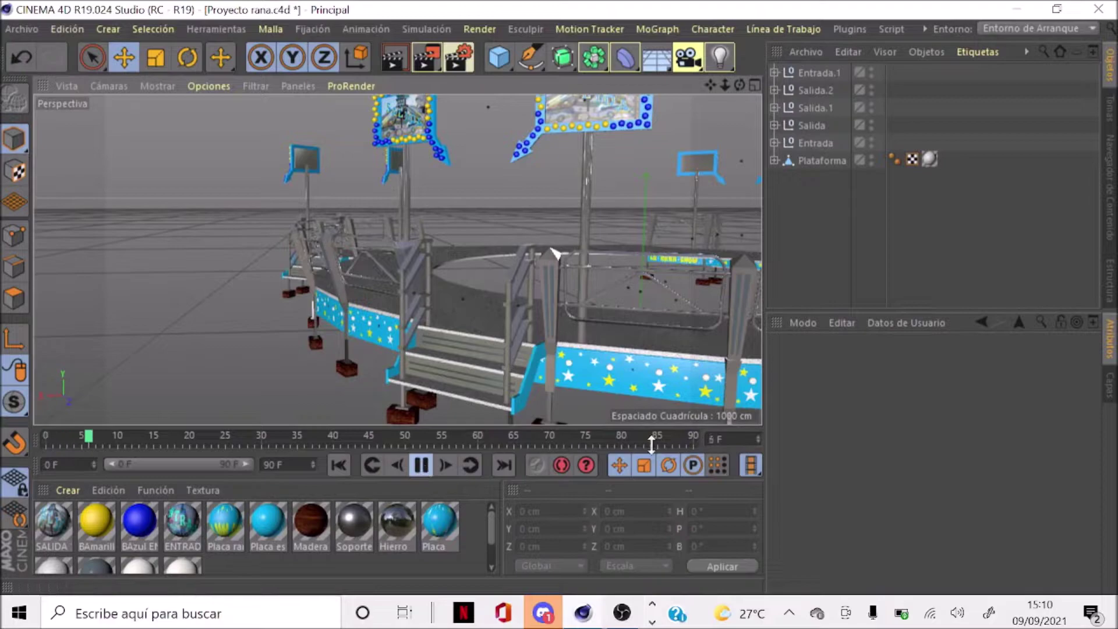
click(411, 465)
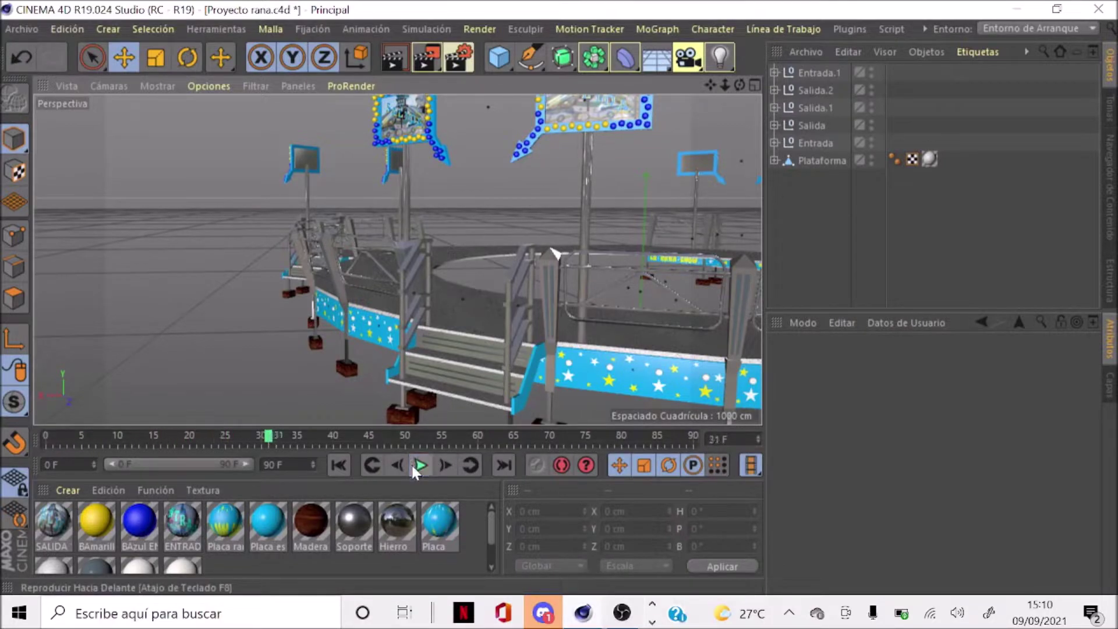
key(shift+f)
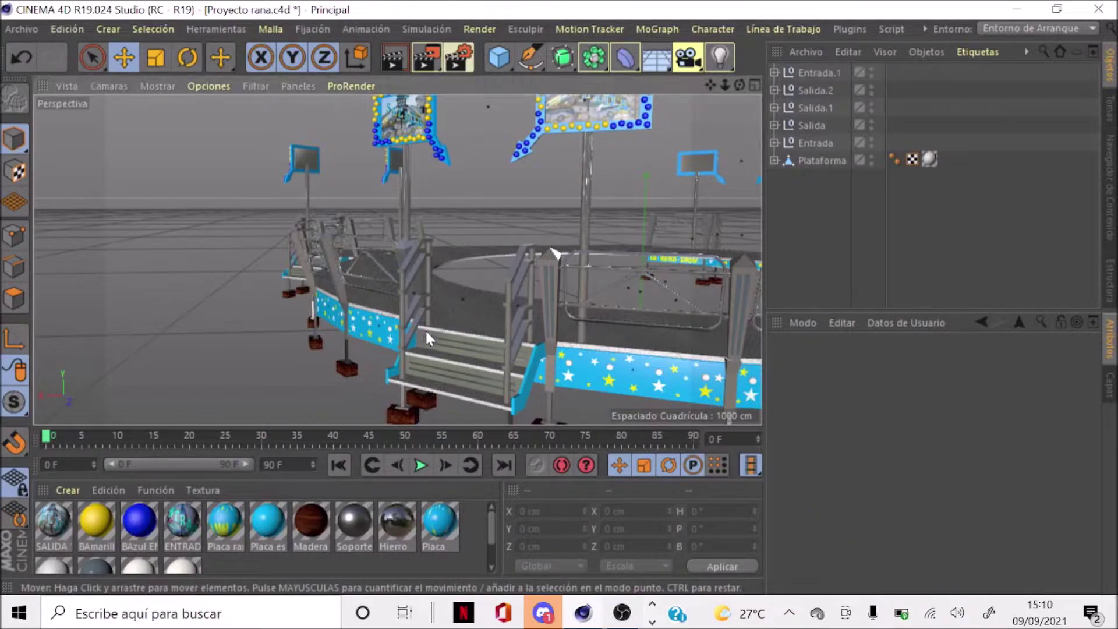
scroll(428, 338, down, 2)
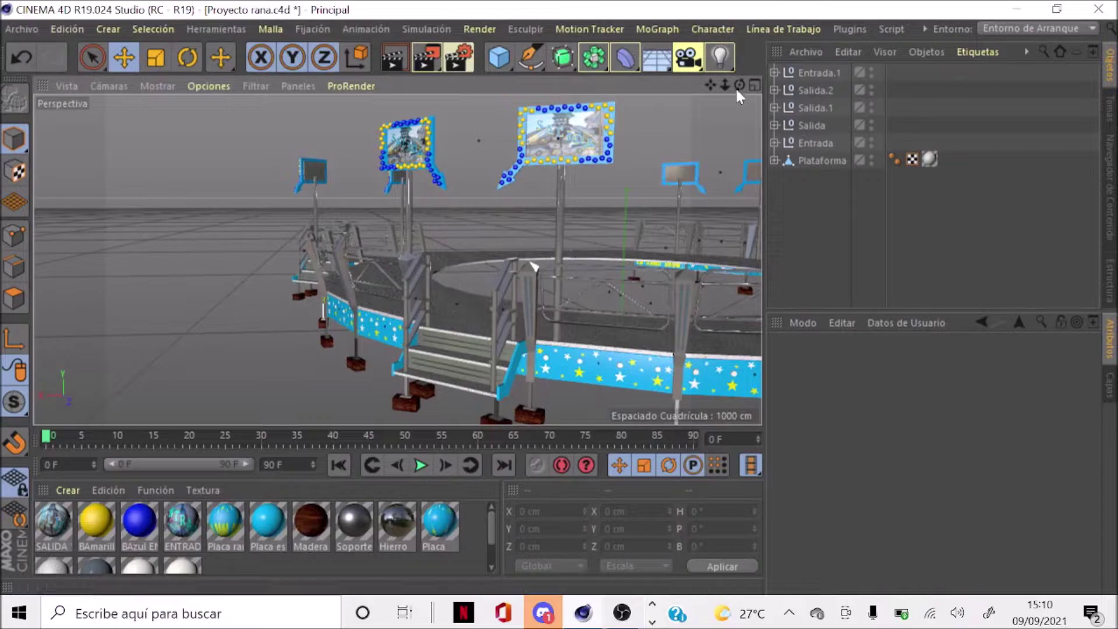
drag(739, 86, 670, 105)
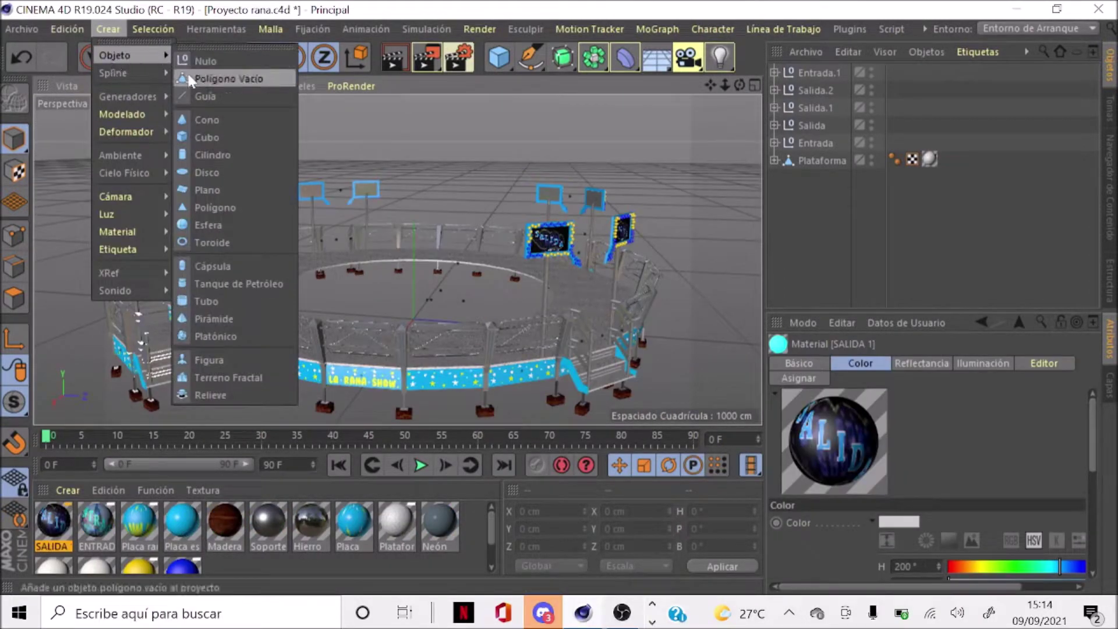
Add a new cube and compare its size with an existing sign panel
click(198, 135)
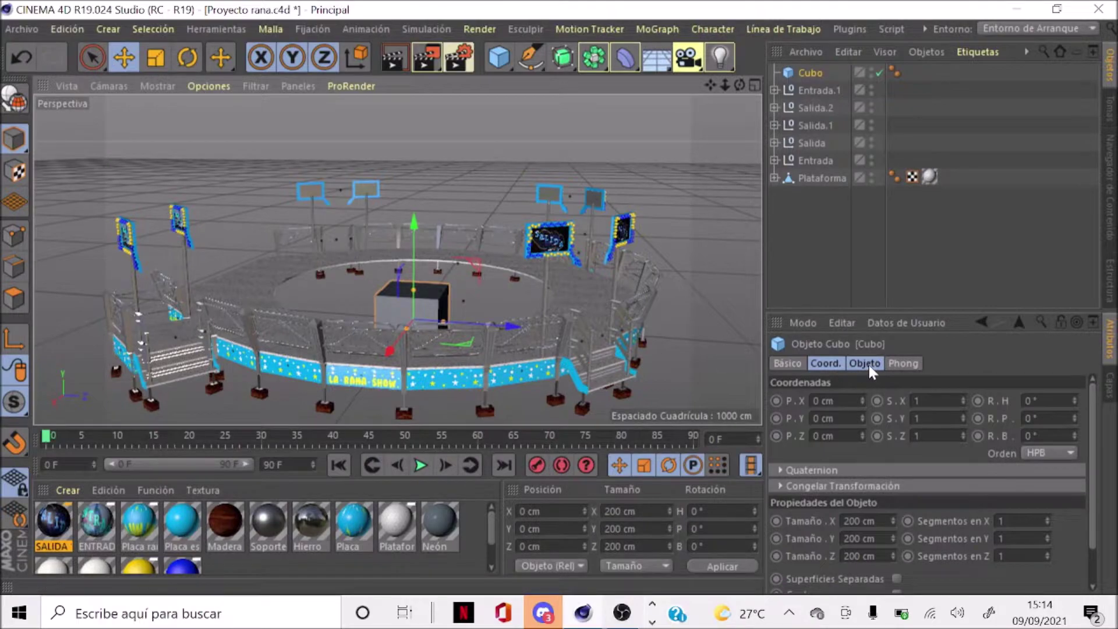
click(868, 363)
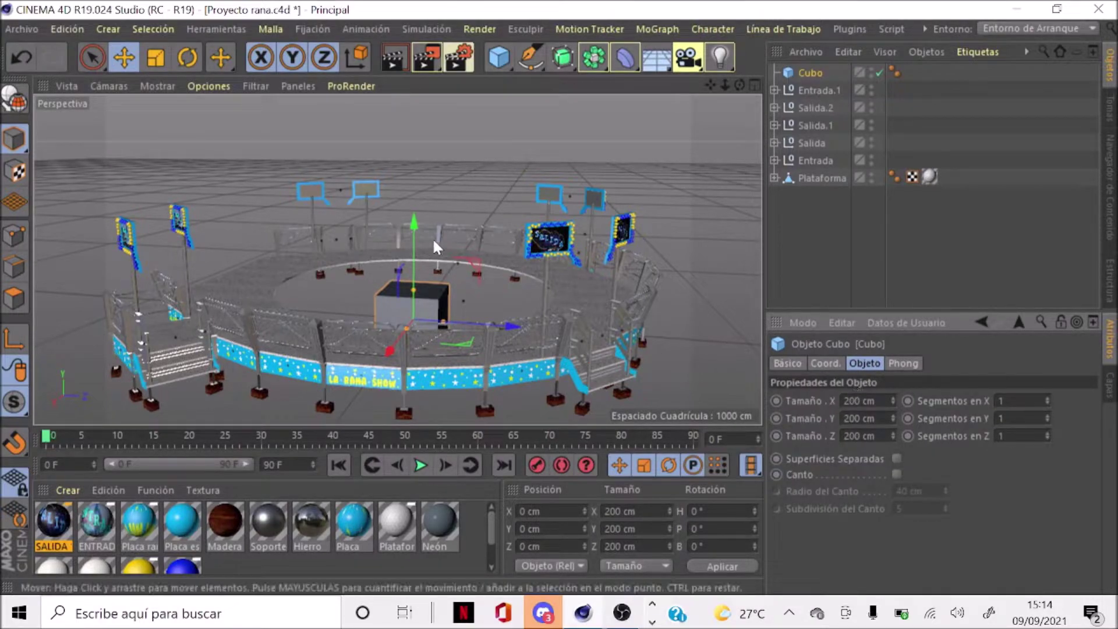
scroll(316, 197, up, 3)
scroll(319, 199, up, 2)
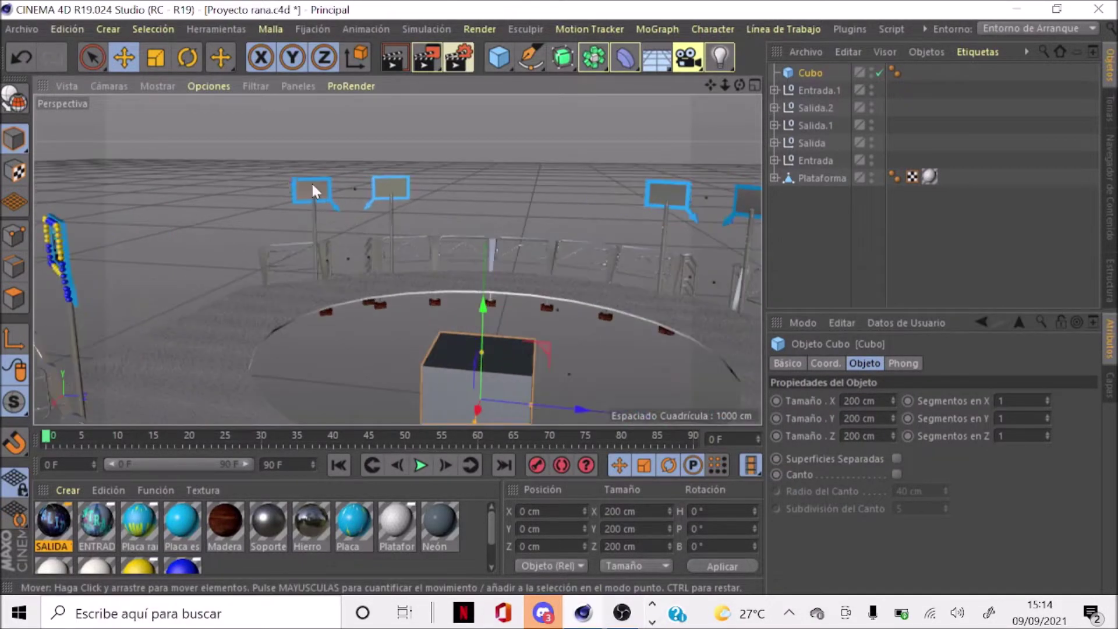
click(314, 186)
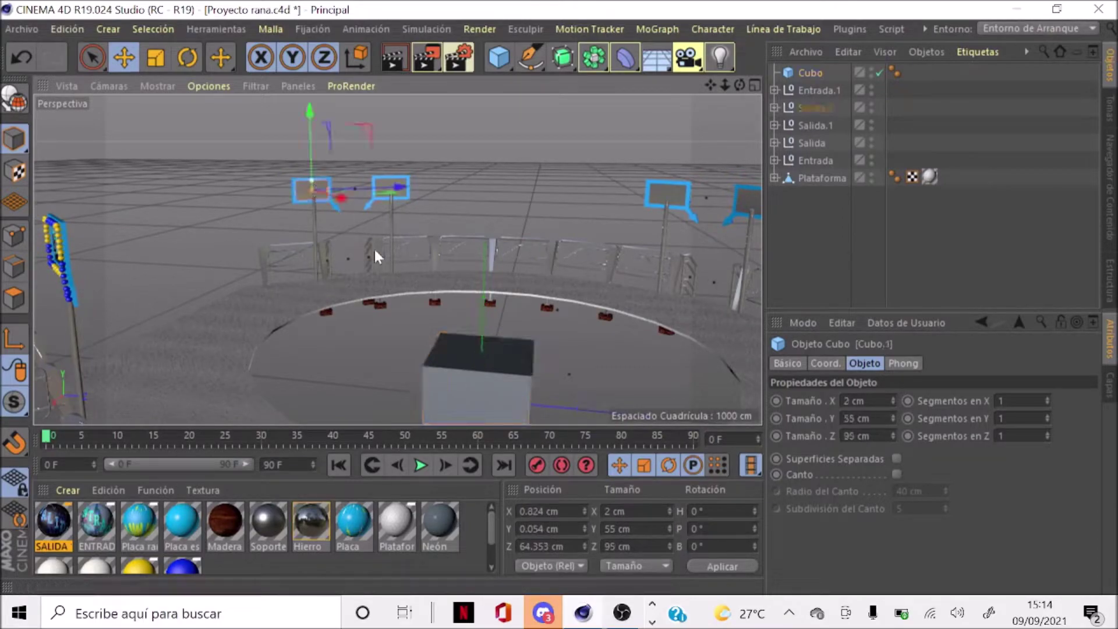
click(470, 389)
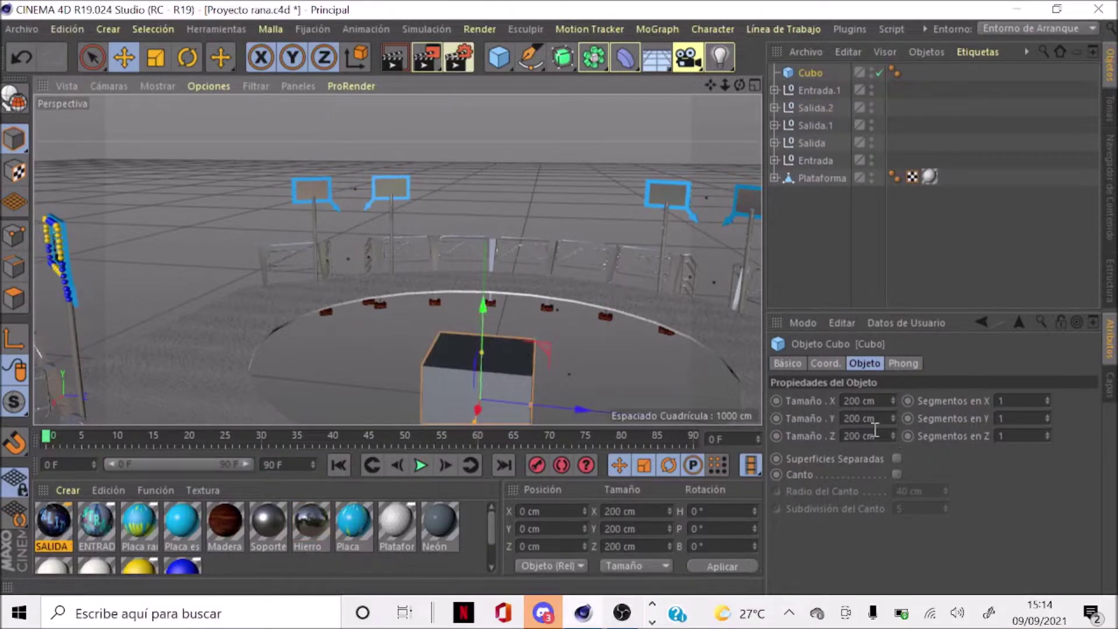
Enter 60 cm into the cube's X size field, correcting a typo
double_click(873, 400)
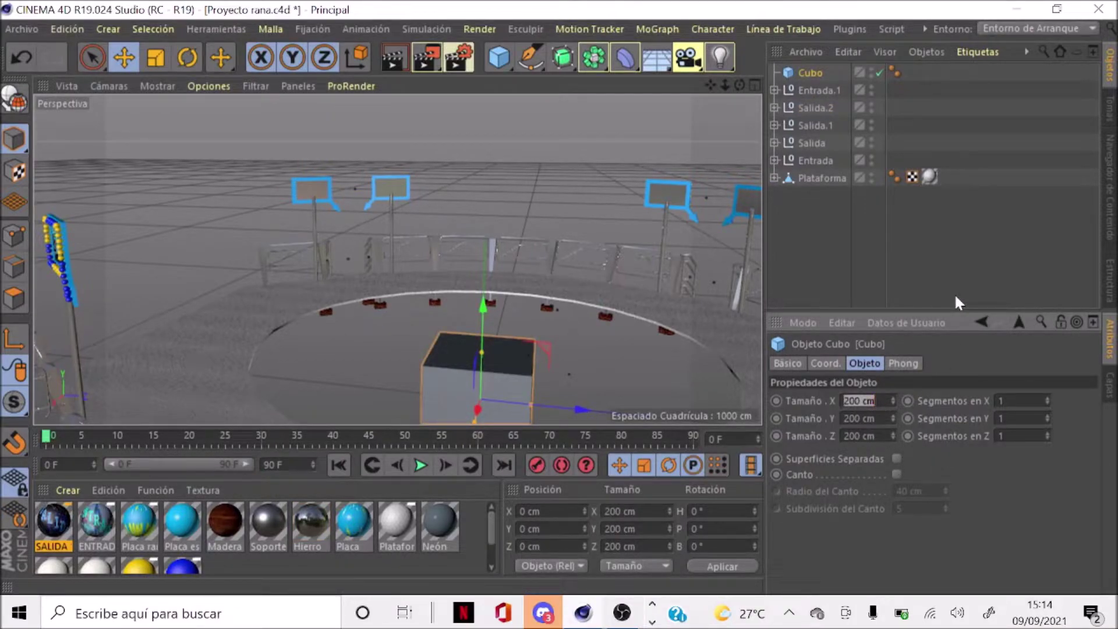
text(50)
key(BackSpace)
key(BackSpace)
text(60)
key(Return)
alt+drag(424, 236, 466, 347)
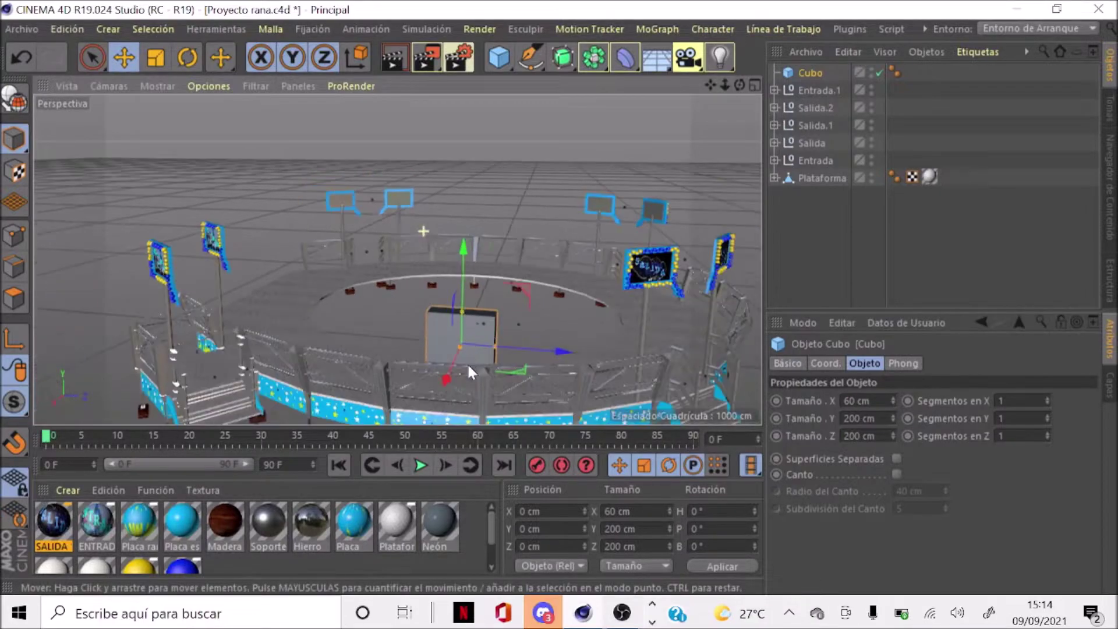
scroll(466, 347, up, 5)
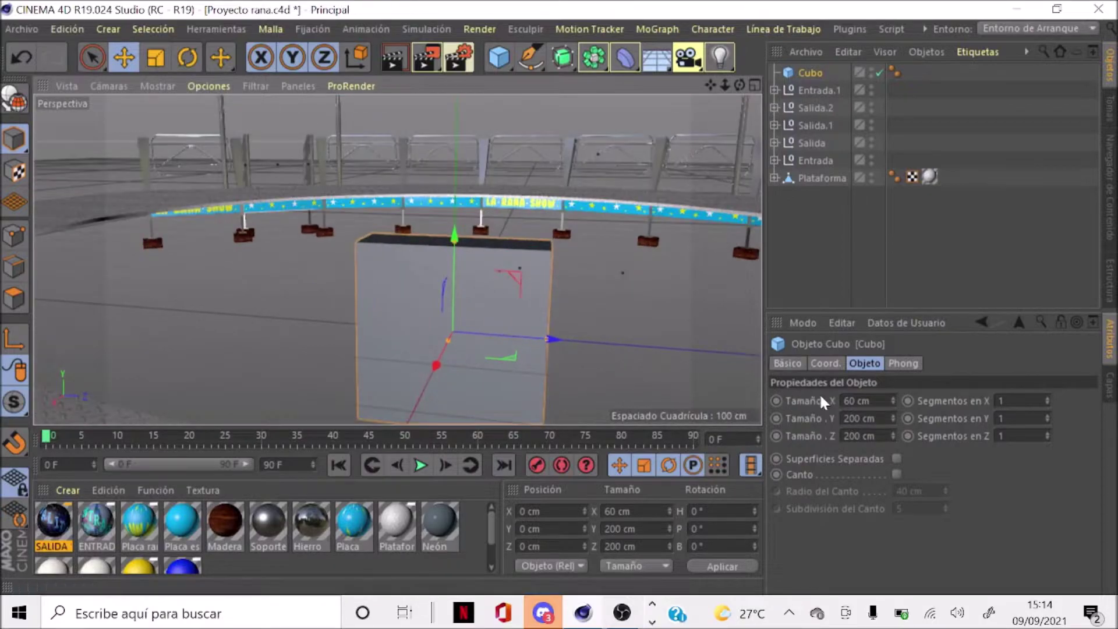
Set the cube's Z size to 60 cm and X size to 5 cm
click(859, 436)
click(857, 400)
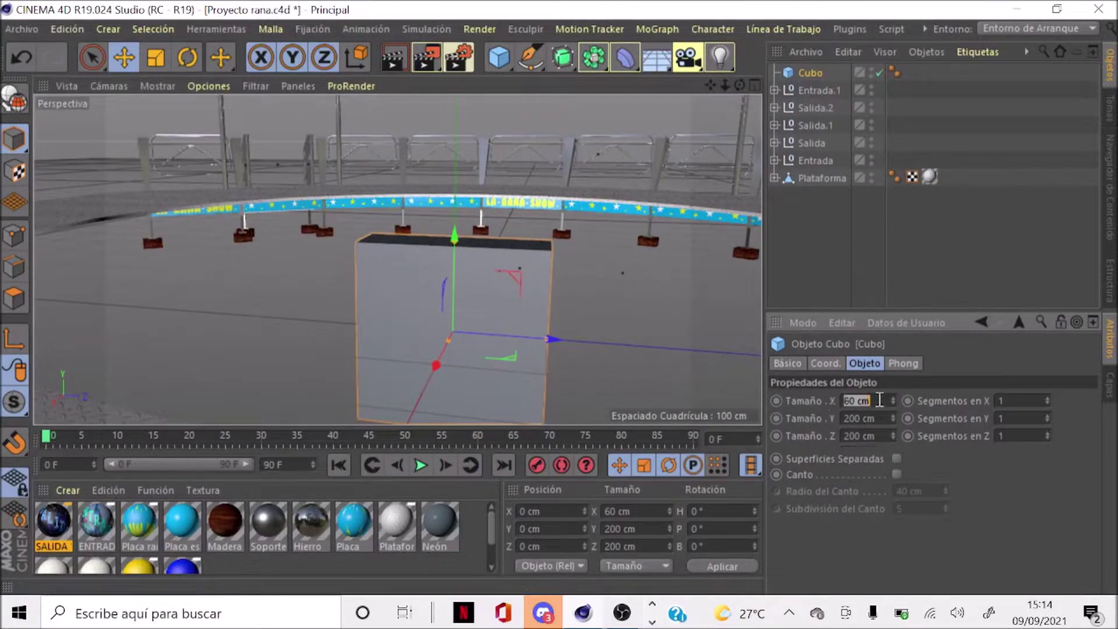
click(856, 436)
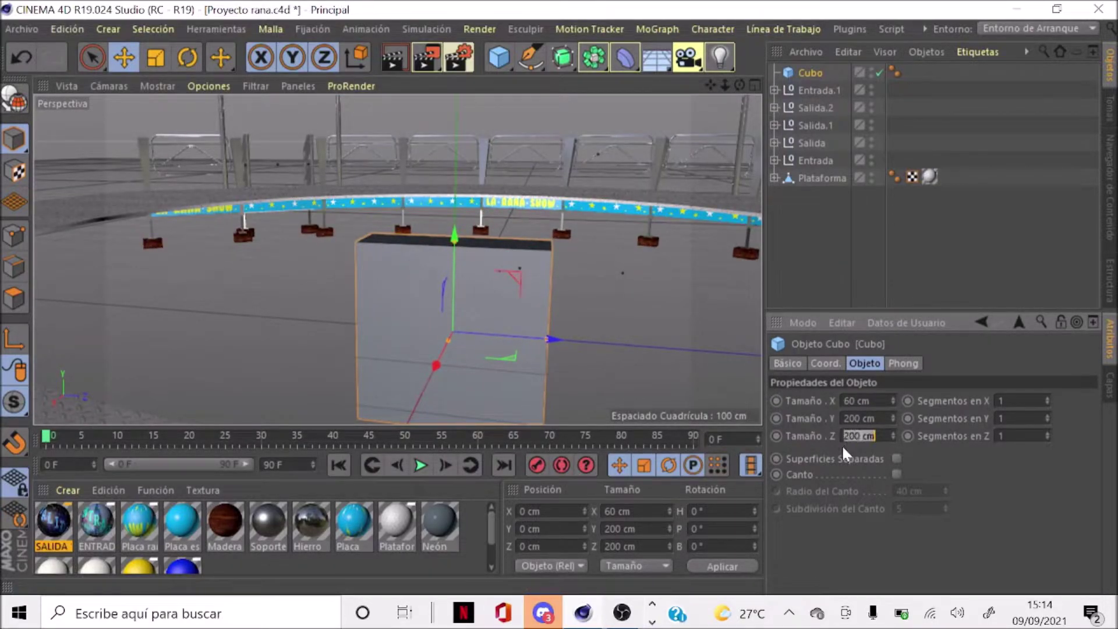
text(60)
key(Return)
click(878, 401)
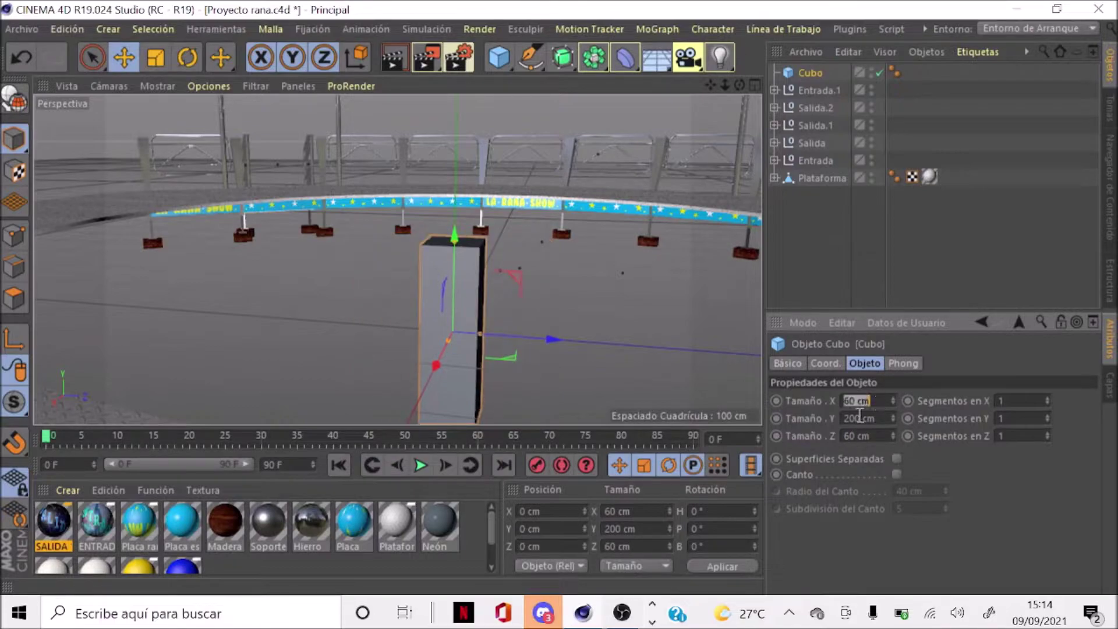
text(5)
key(Return)
click(843, 414)
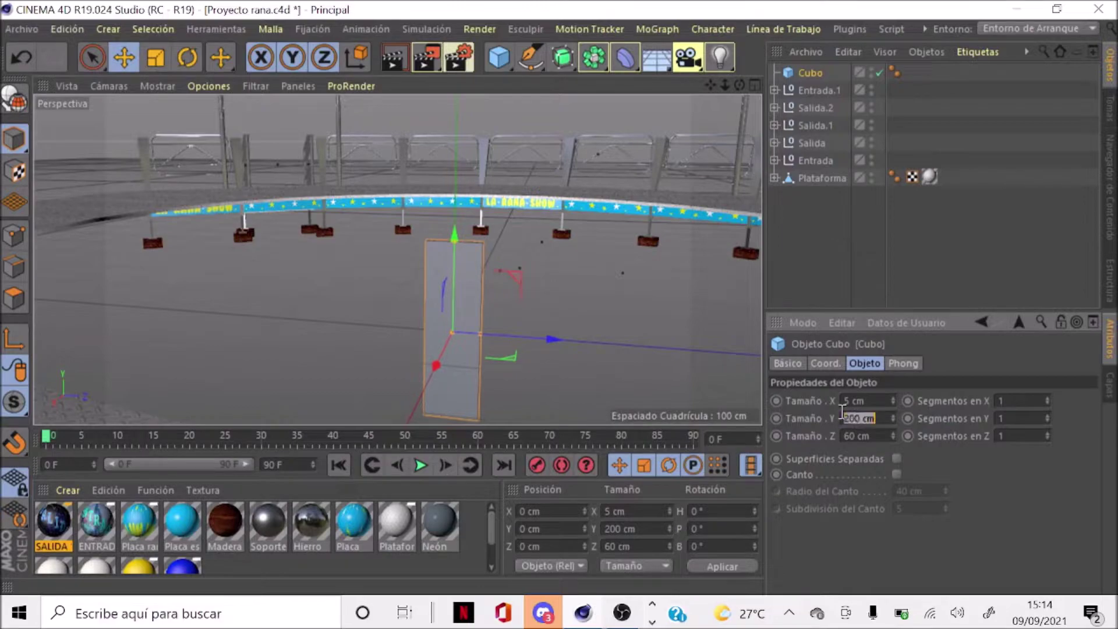
Set the cube's height to 35 cm and lift the panel to signboard height
text(35)
key(Return)
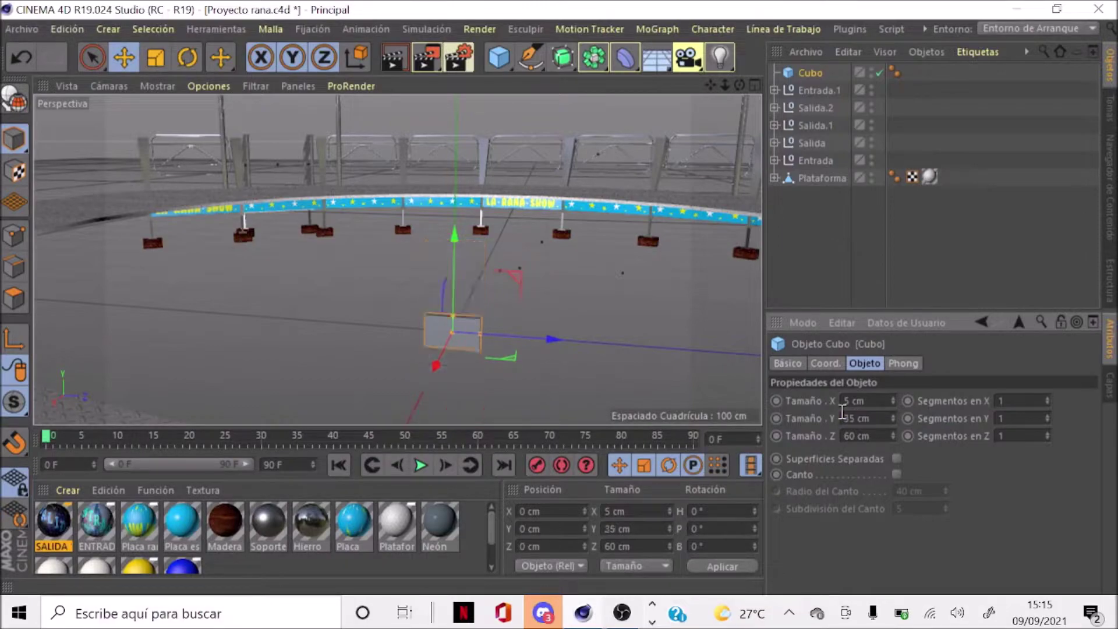
mouse_move(460, 346)
alt+mouse_down()
mouse_move(462, 154)
mouse_move(499, 337)
mouse_move(454, 260)
alt+mouse_up()
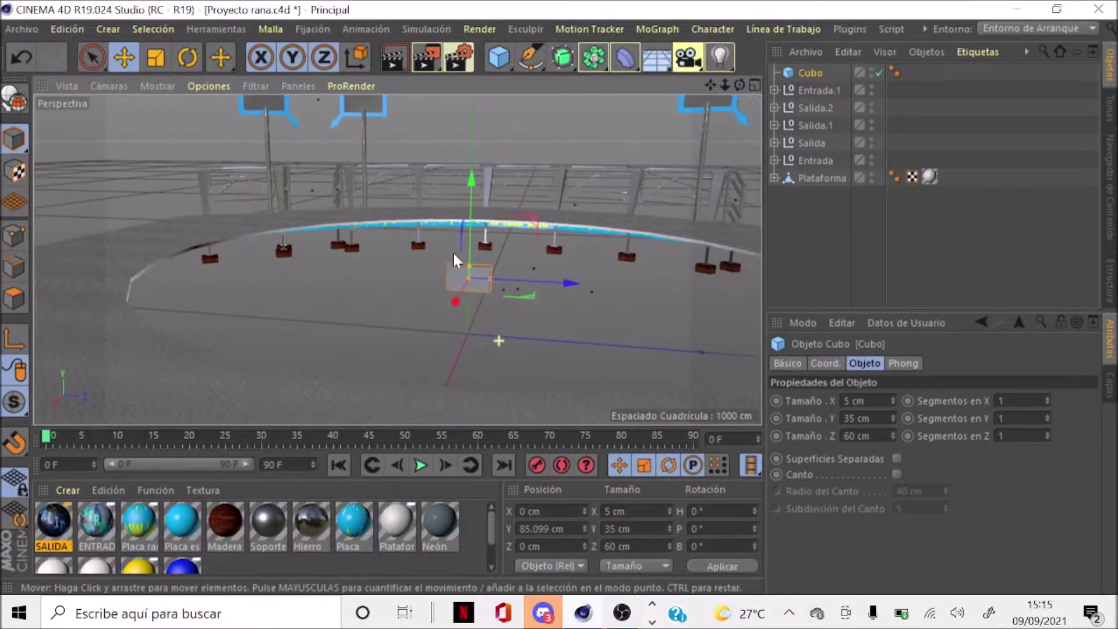
drag(473, 204, 466, 99)
alt+drag(456, 275, 440, 292)
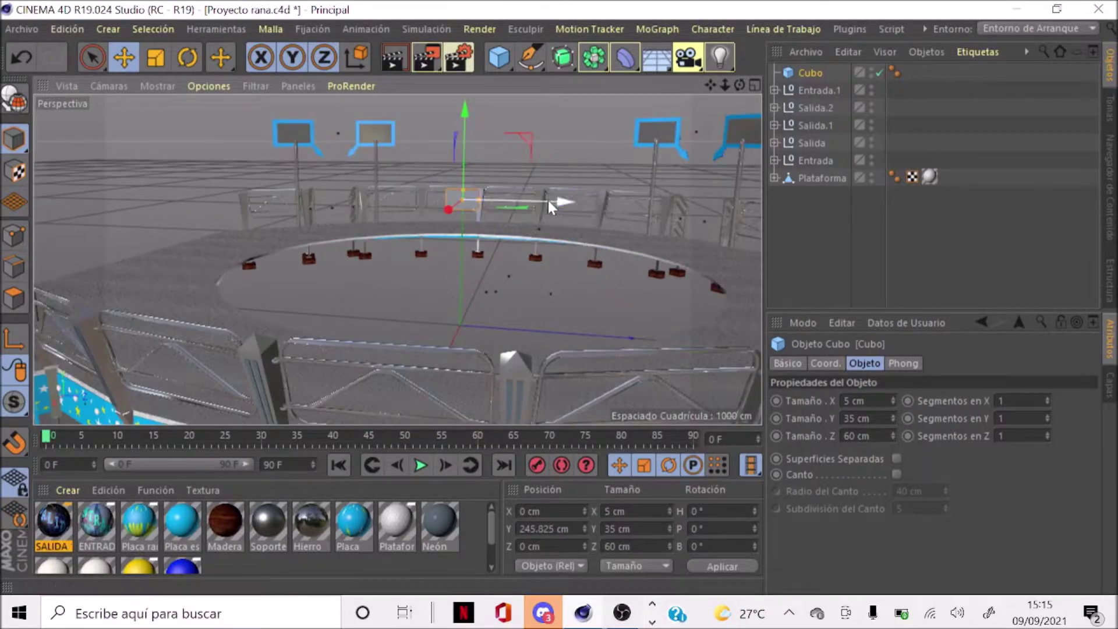
mouse_move(554, 202)
mouse_down()
mouse_move(295, 149)
mouse_move(263, 180)
mouse_up()
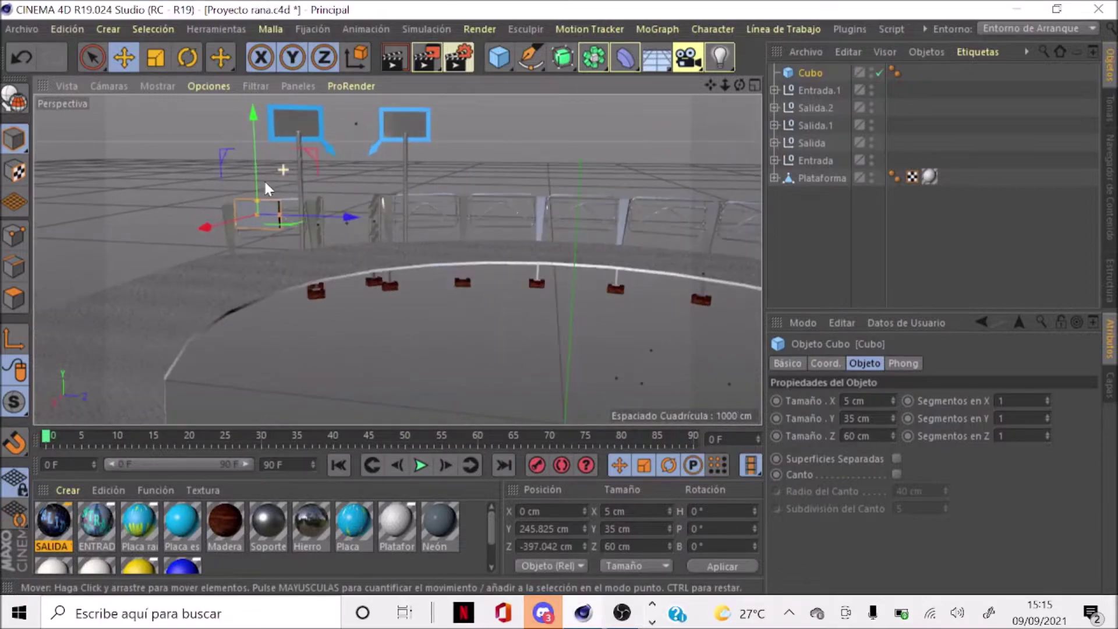
mouse_move(269, 108)
mouse_down()
mouse_move(262, 220)
mouse_move(278, 380)
mouse_move(239, 254)
mouse_move(256, 221)
mouse_move(327, 243)
mouse_move(564, 148)
mouse_up()
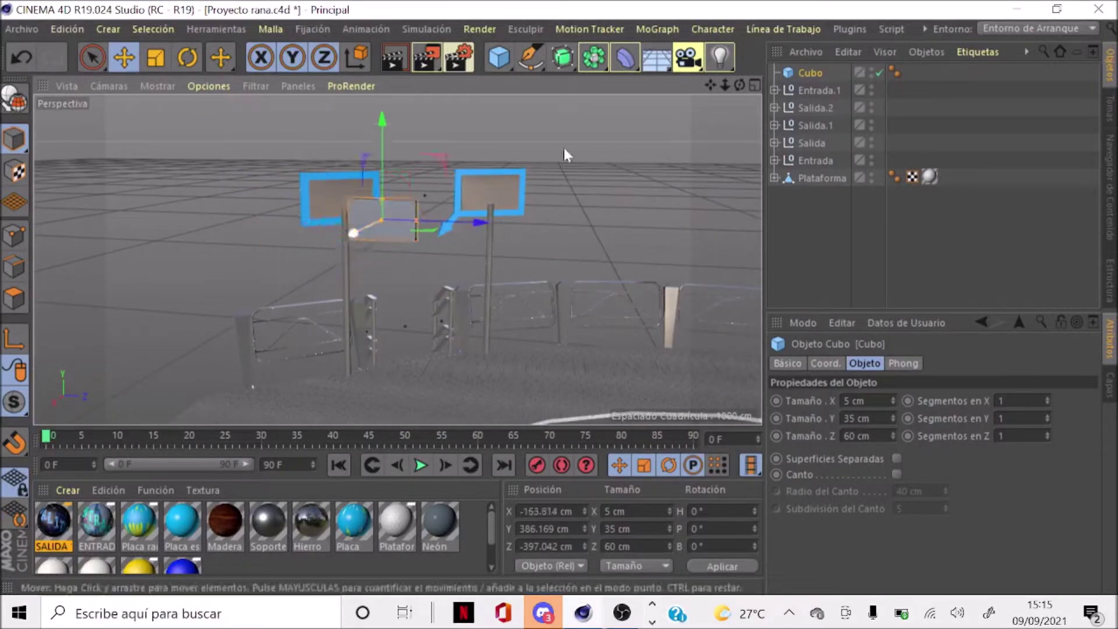
Centre the panel in the left sign frame at X -419.255, Y 386.169, Z -520.322 cm
mouse_move(724, 87)
mouse_down()
mouse_move(394, 255)
mouse_move(332, 370)
mouse_move(352, 294)
mouse_move(446, 233)
mouse_move(431, 222)
mouse_up()
scroll(379, 204, up, 5)
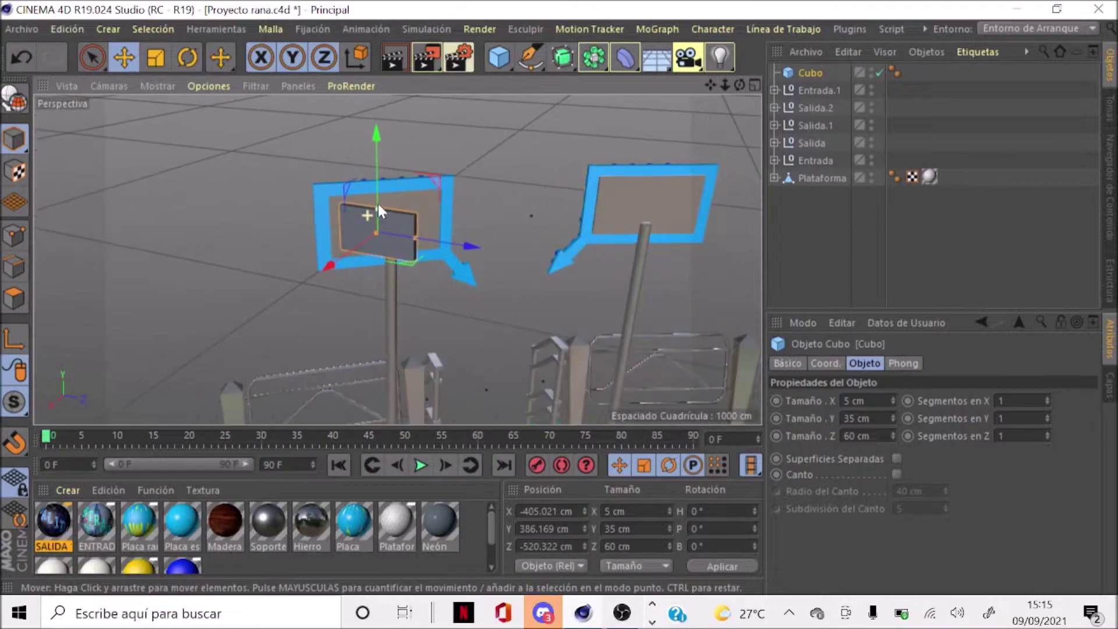
drag(350, 270, 365, 259)
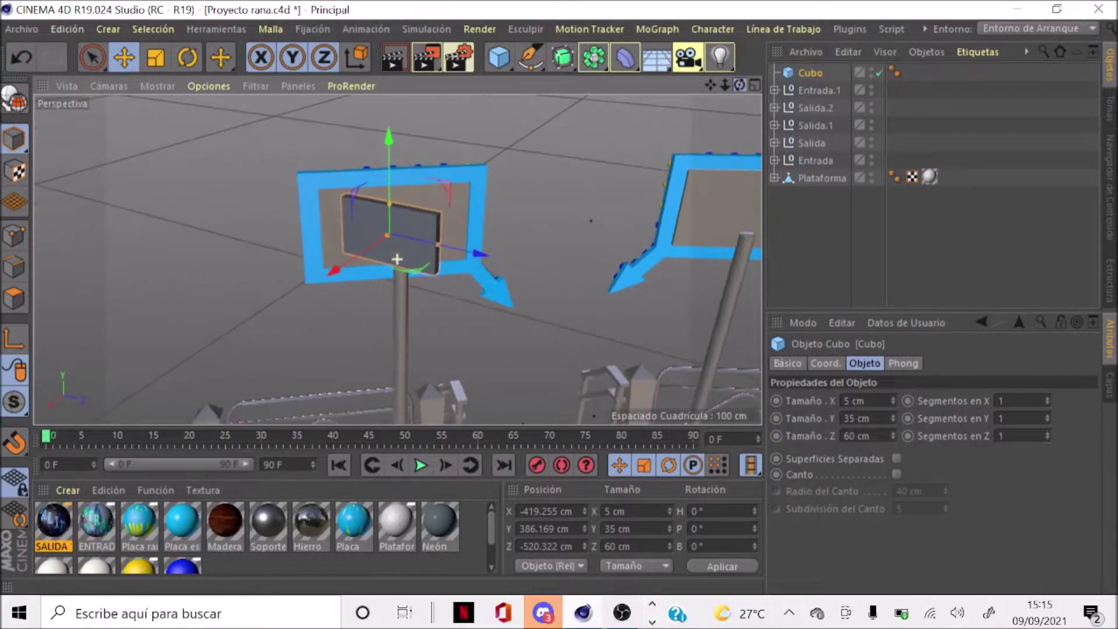
mouse_move(739, 84)
mouse_down()
mouse_move(710, 93)
mouse_move(723, 99)
mouse_up()
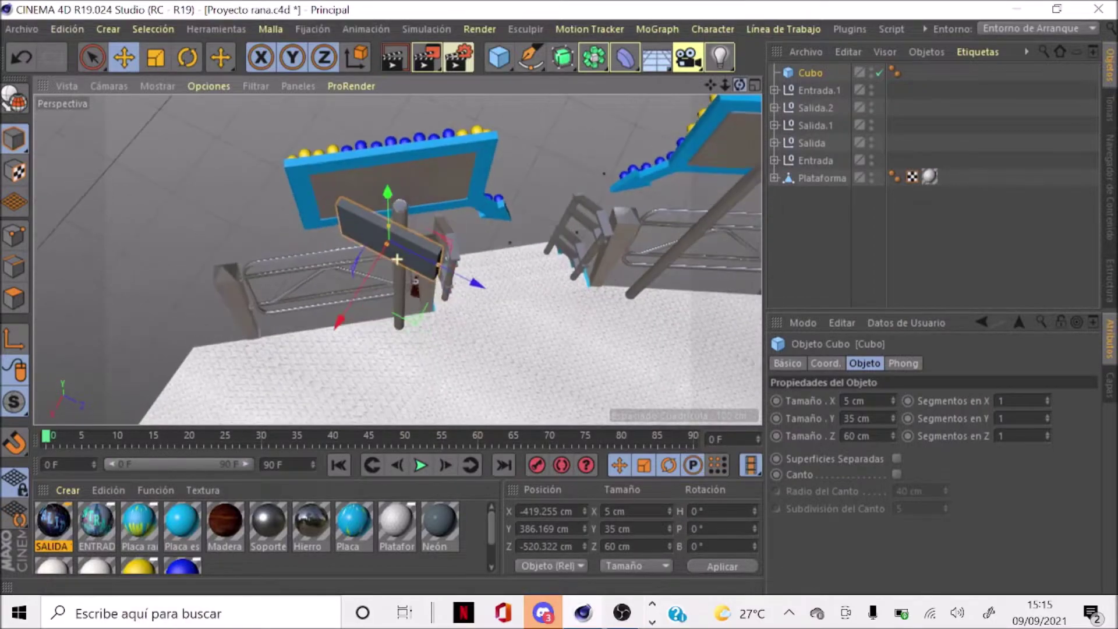
alt+drag(396, 259, 397, 259)
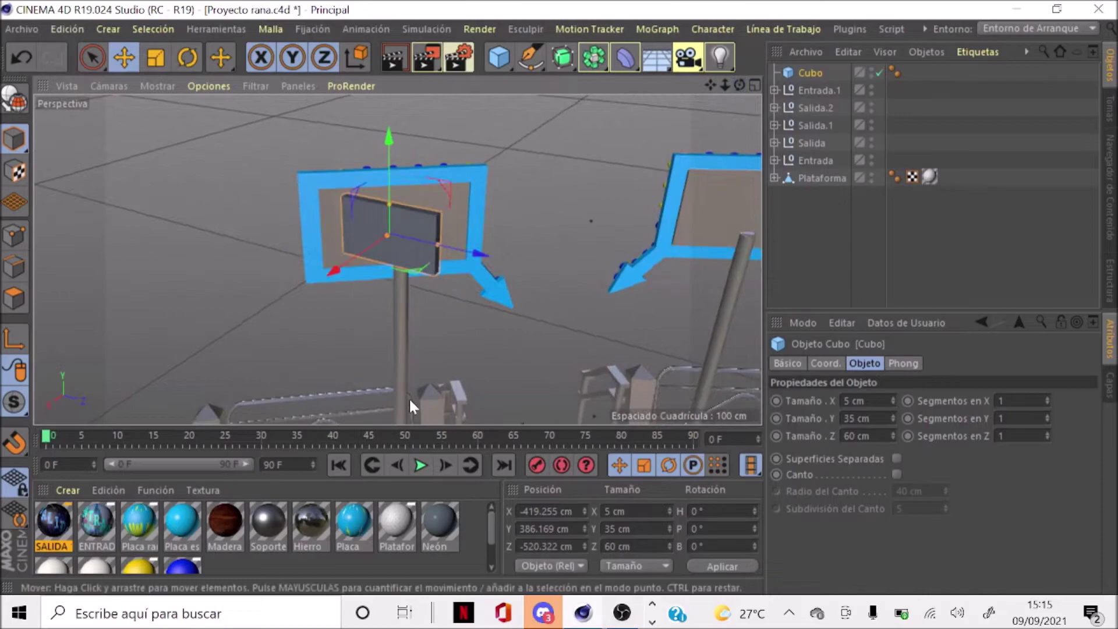
Create a new material named FOCO
click(78, 491)
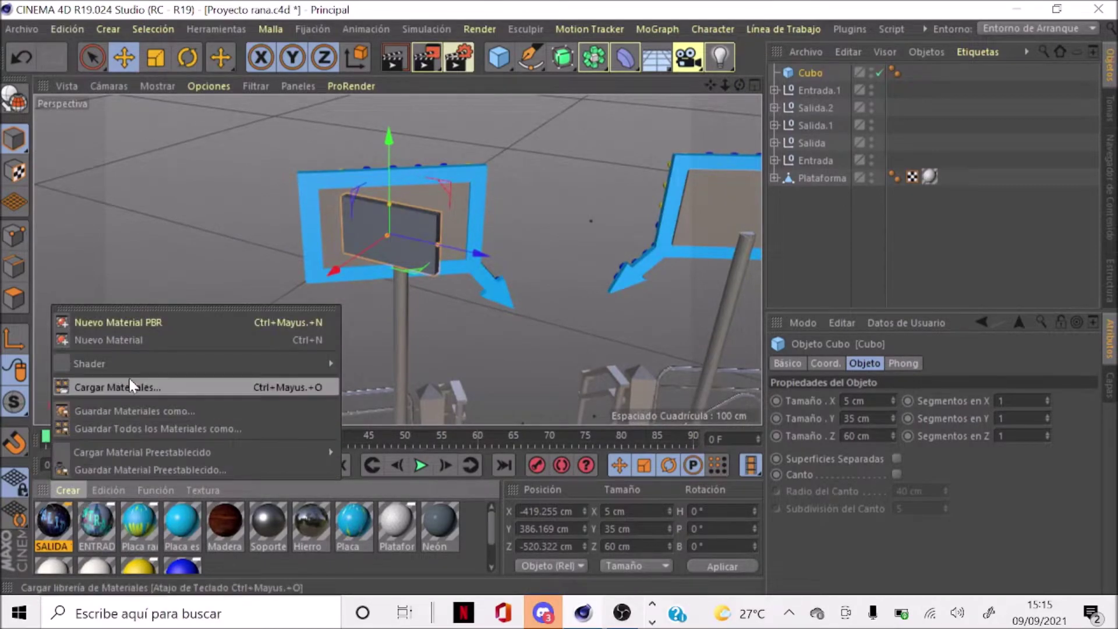
click(138, 338)
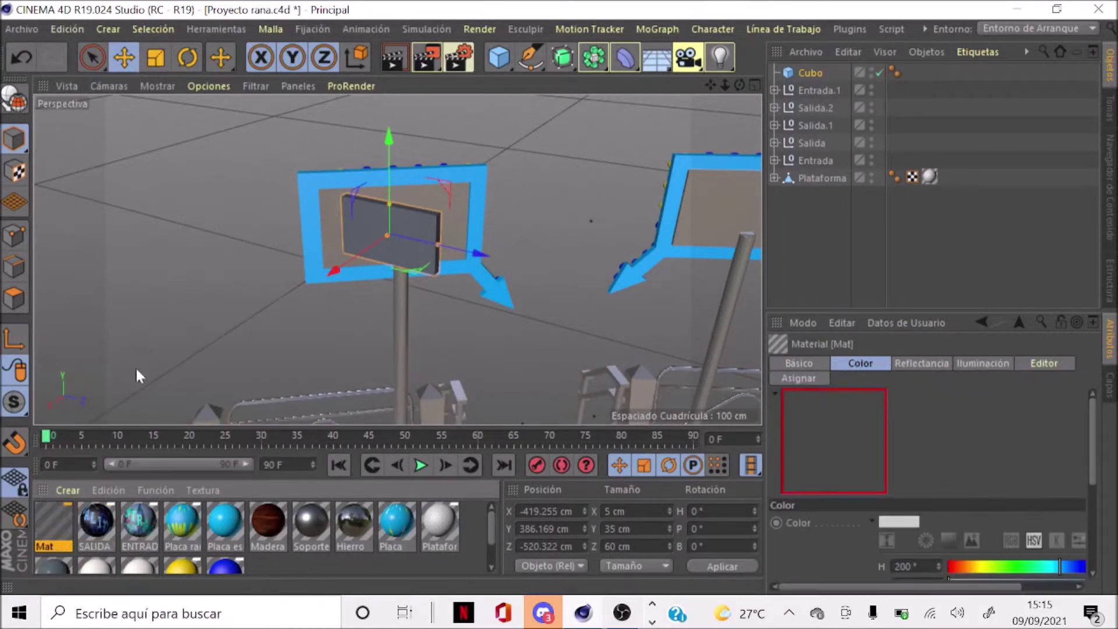
double_click(64, 524)
text(FOCO)
key(Return)
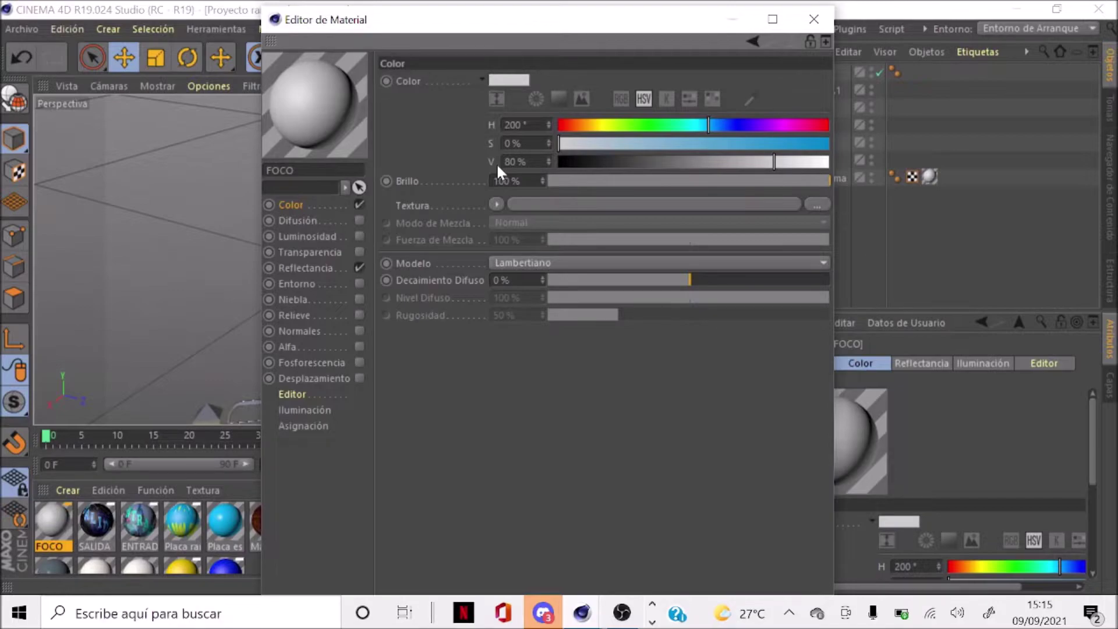
Set FOCO's colour brightness to 68% and its luminance colour to full white
double_click(515, 162)
text(68)
key(Return)
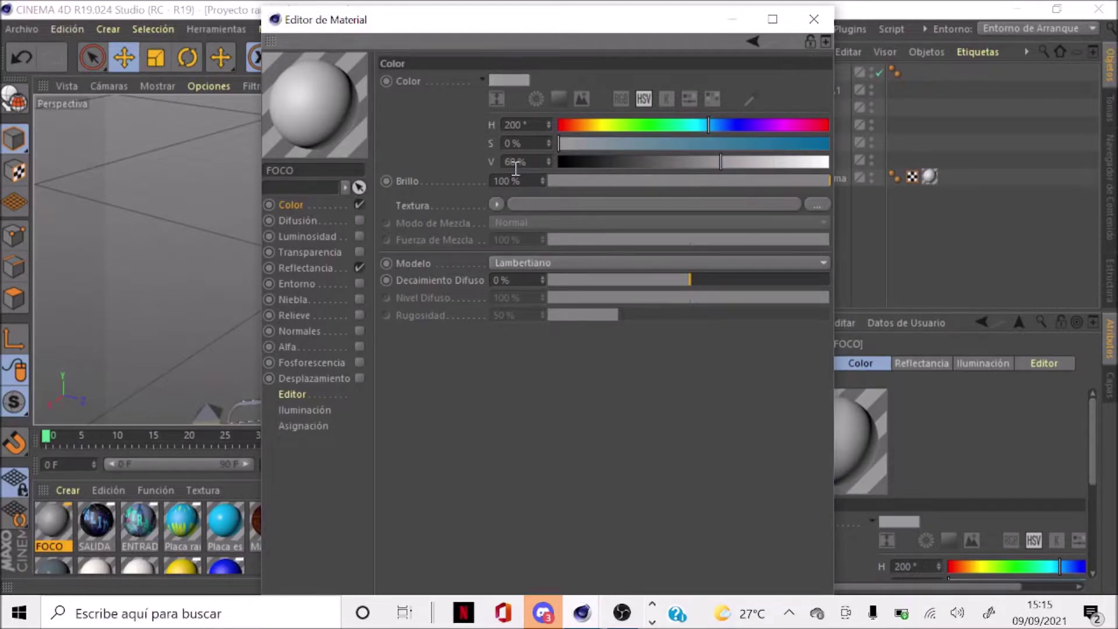
click(360, 221)
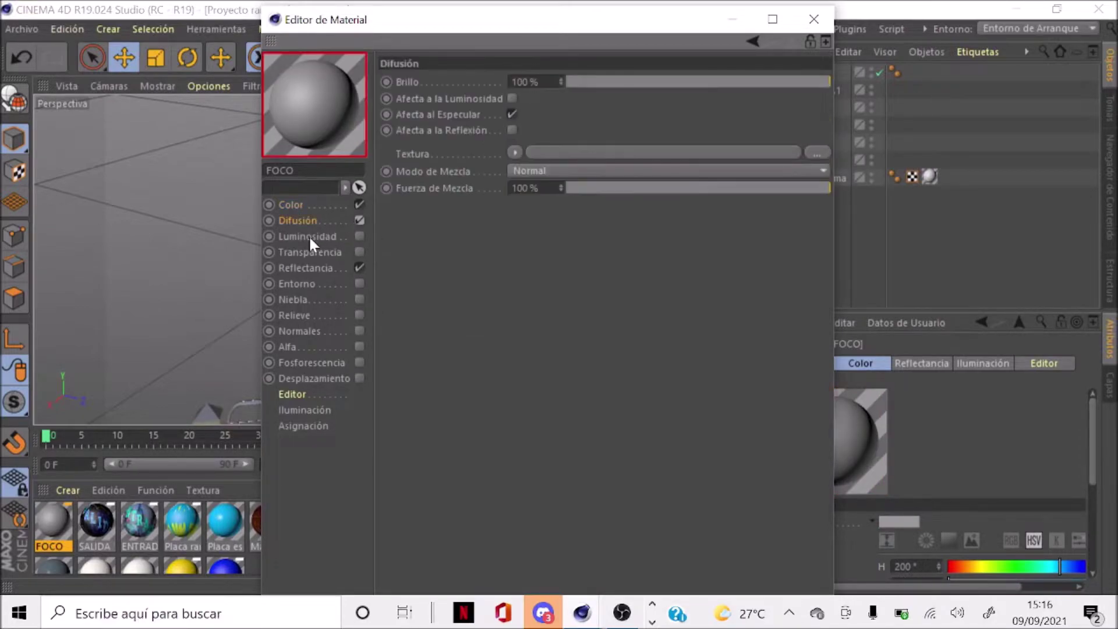
click(307, 236)
click(591, 161)
drag(633, 174, 946, 188)
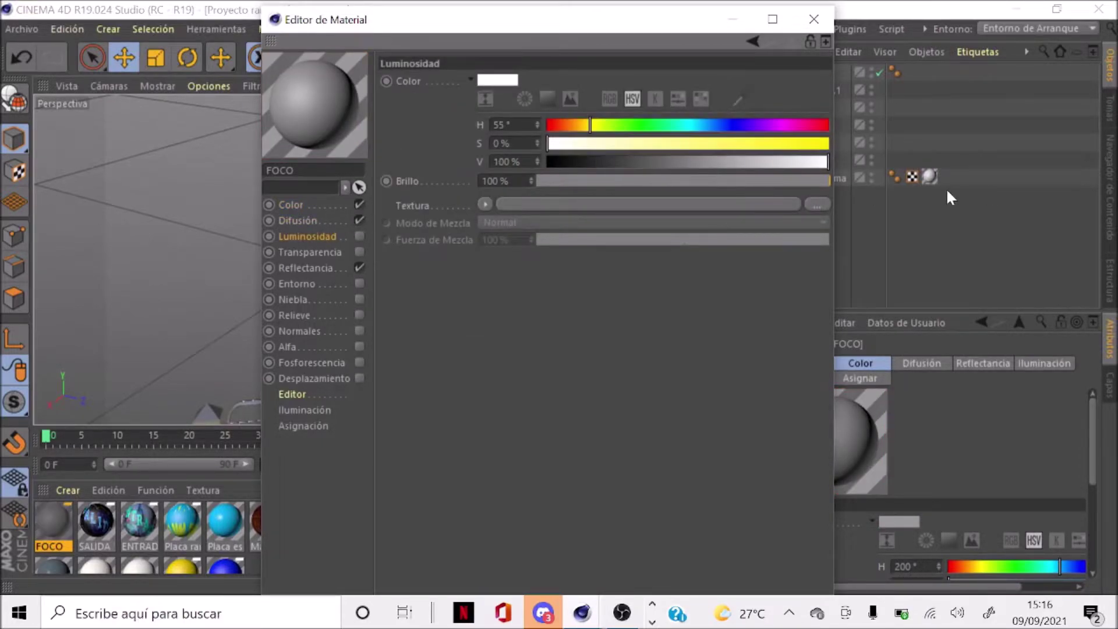
Enable luminance on FOCO with 700% strength
click(359, 235)
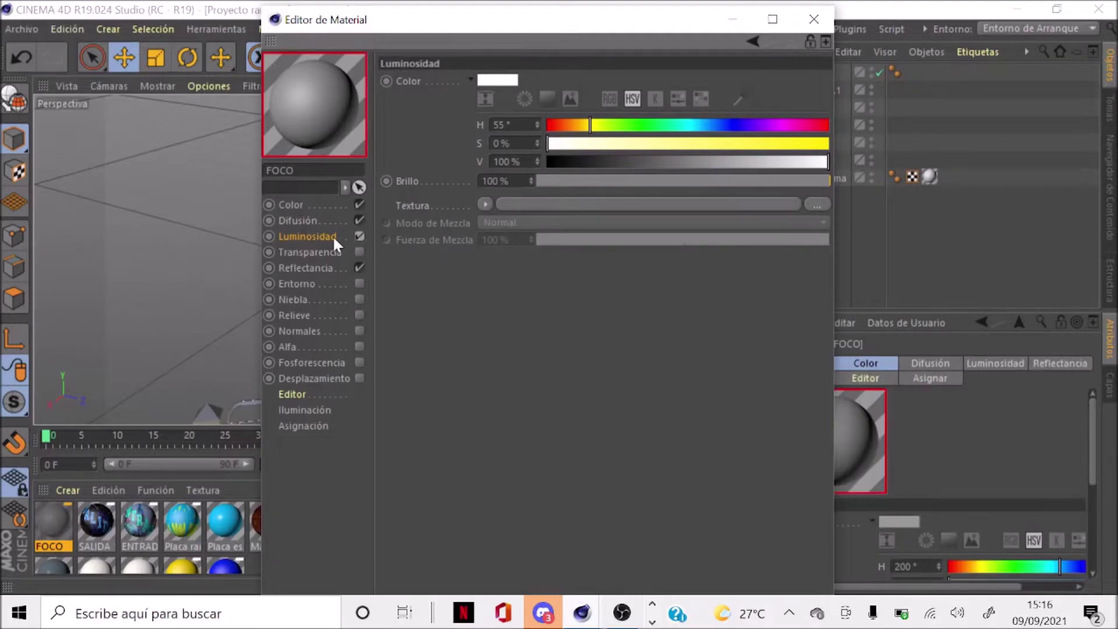
click(518, 182)
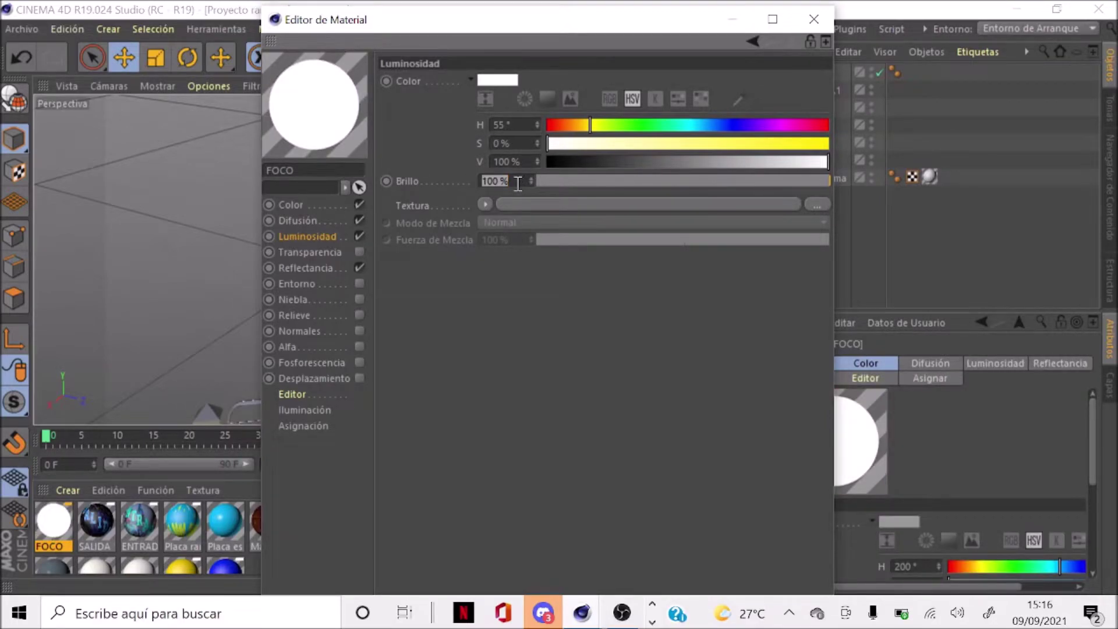
text(700)
key(Return)
Turn FOCO's luminance back off and apply the material to the new cube
click(360, 236)
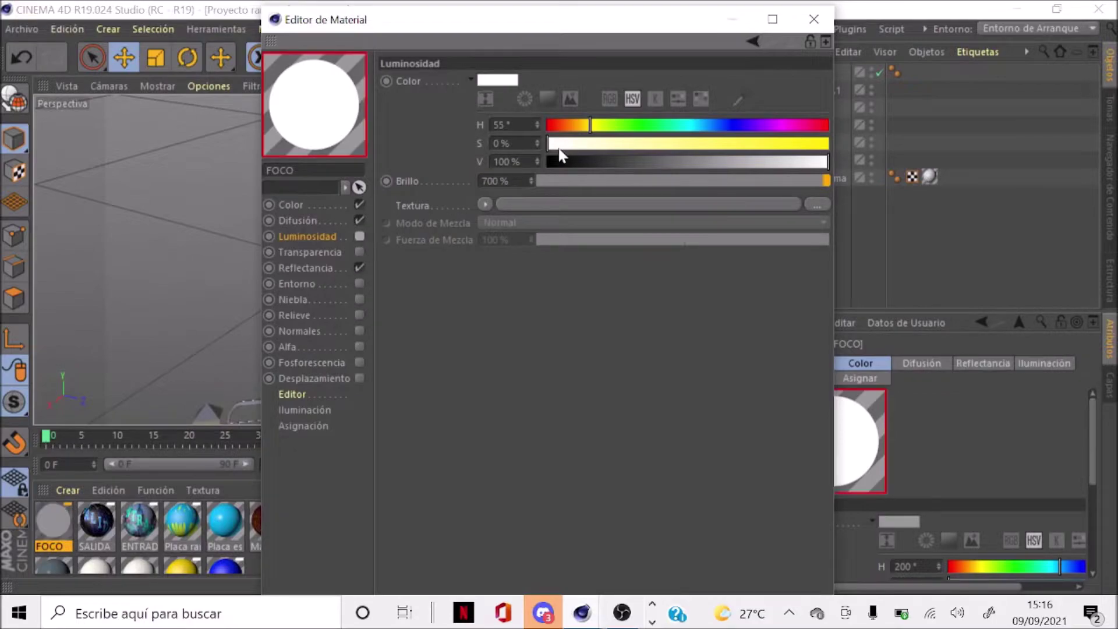
click(813, 18)
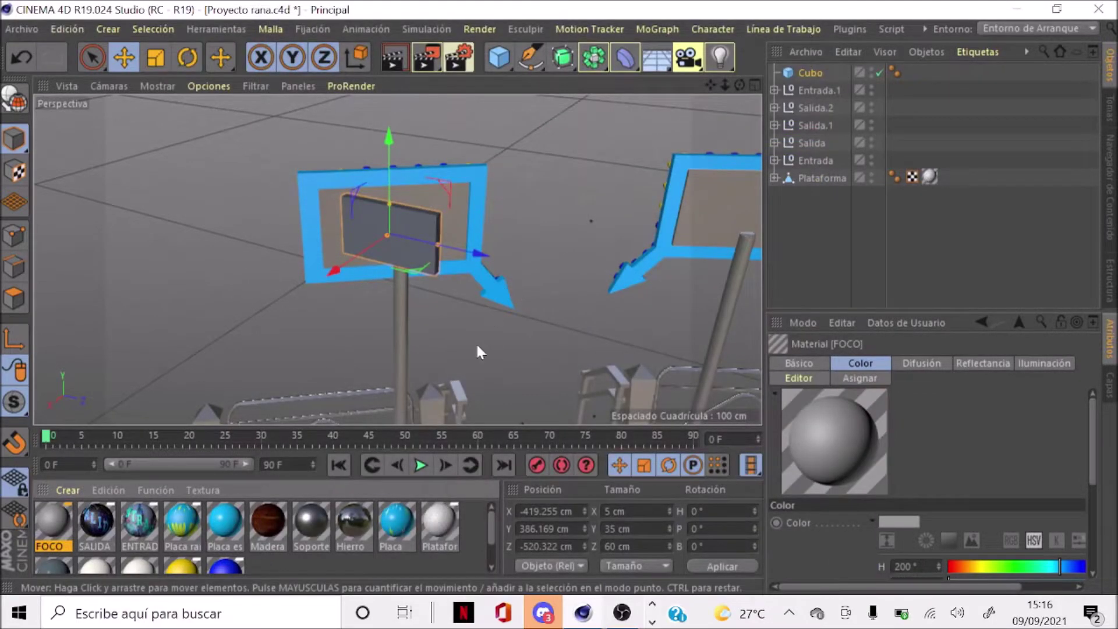
double_click(36, 516)
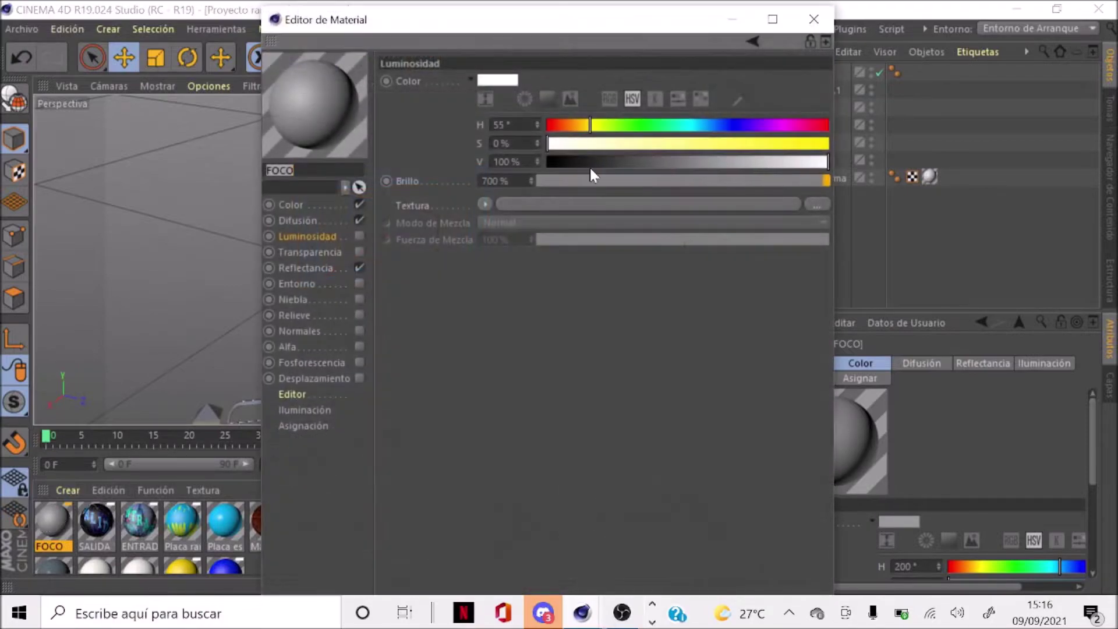
click(813, 18)
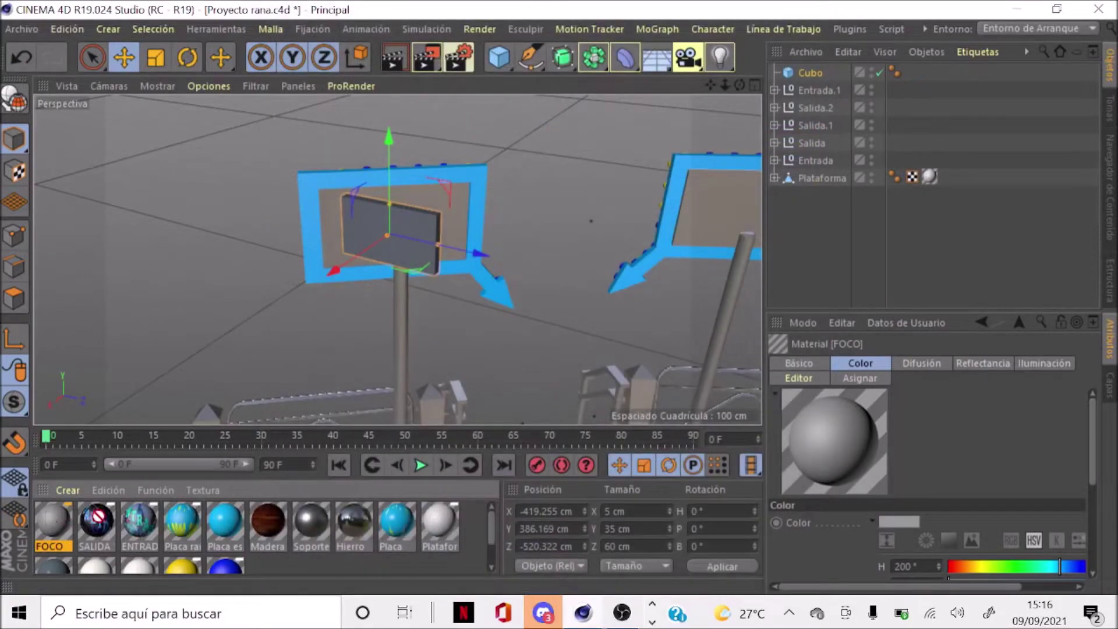
mouse_move(98, 516)
mouse_down()
mouse_move(839, 57)
mouse_move(808, 71)
mouse_up()
Rename the cube 'FOCO FLATAFORMA SUPERIOR'
double_click(808, 72)
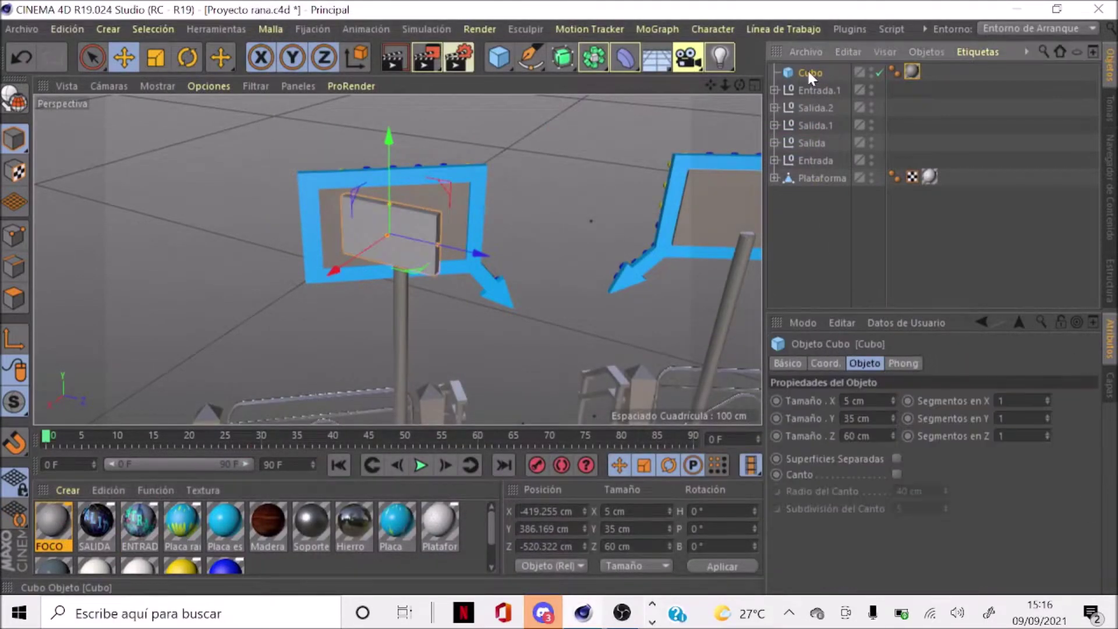
text(FOCO )
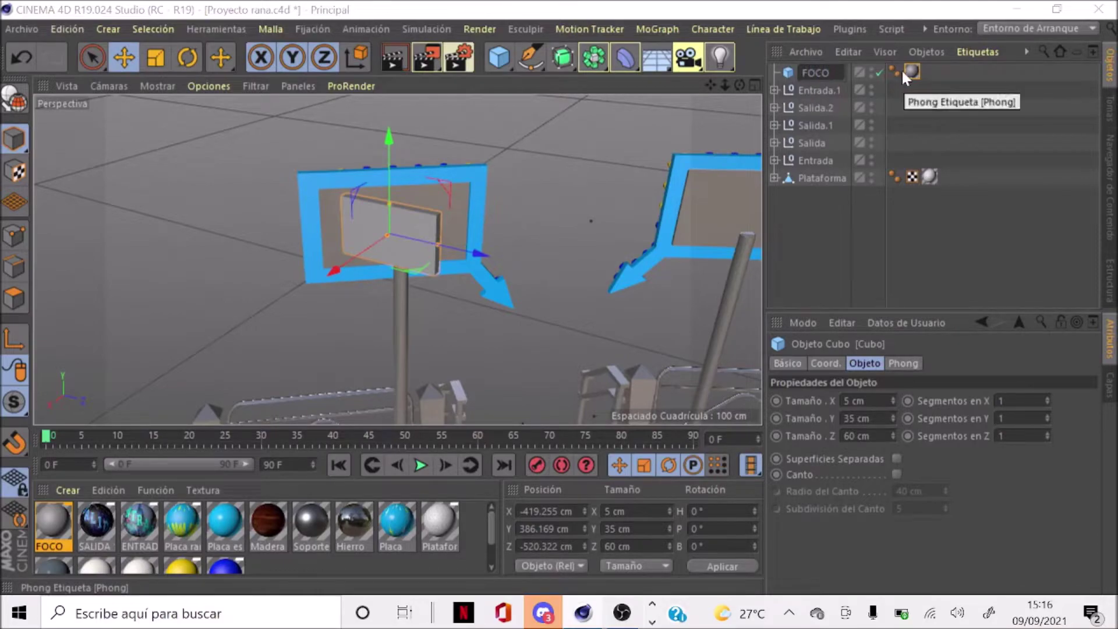
text(FLATA)
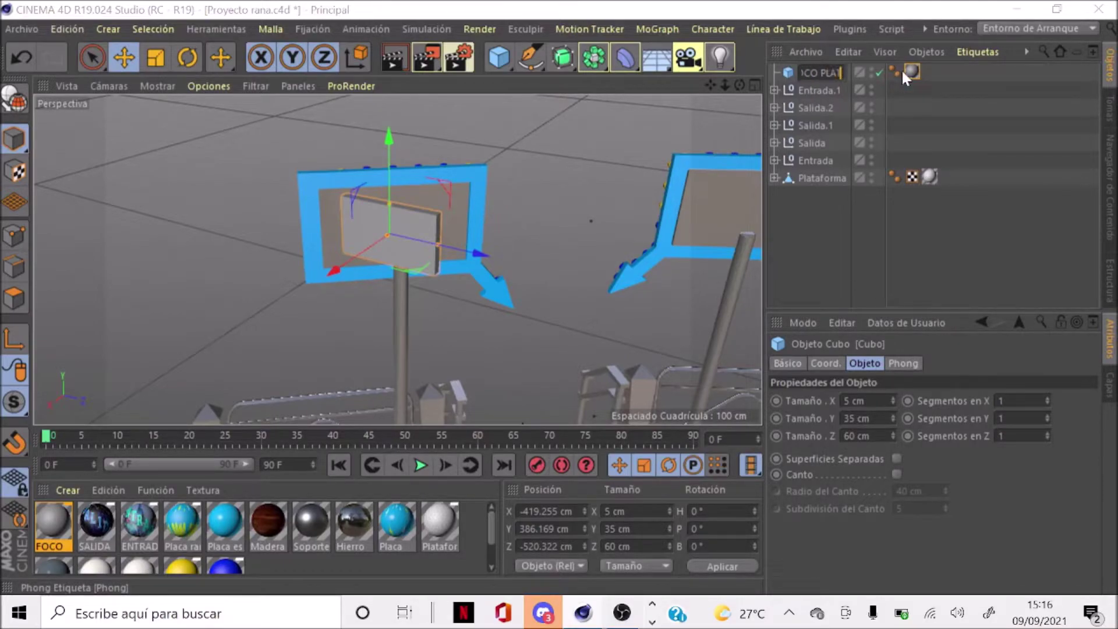
text(FORMA SUPE)
text(RIOR)
key(Return)
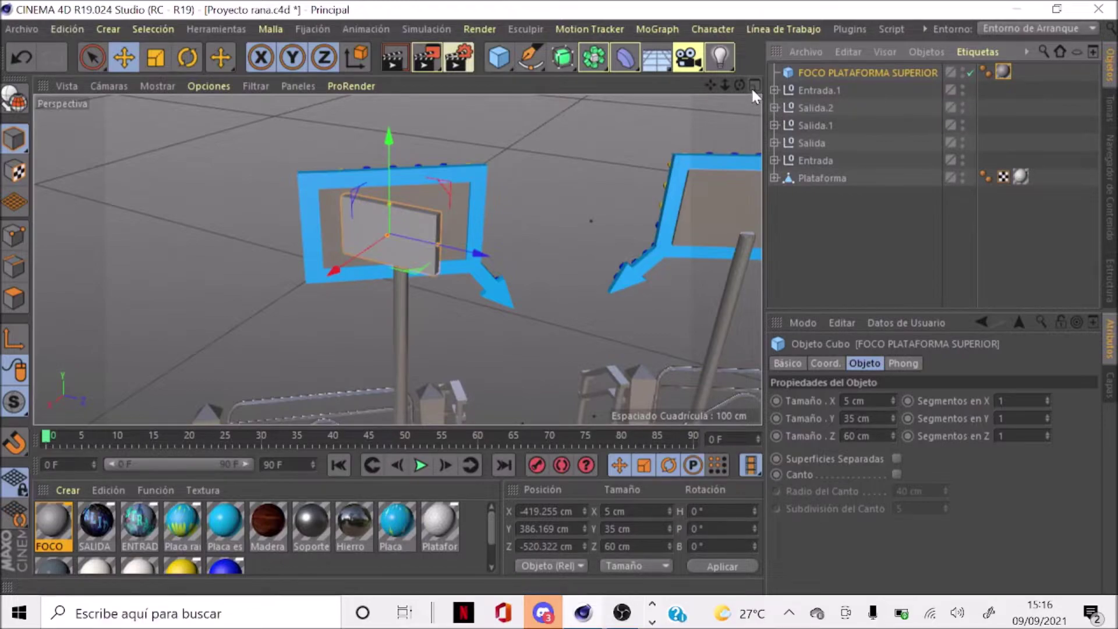
Duplicate the panel, offset the copy along X, and give it the Hierro material
key(ctrl+c)
key(ctrl+v)
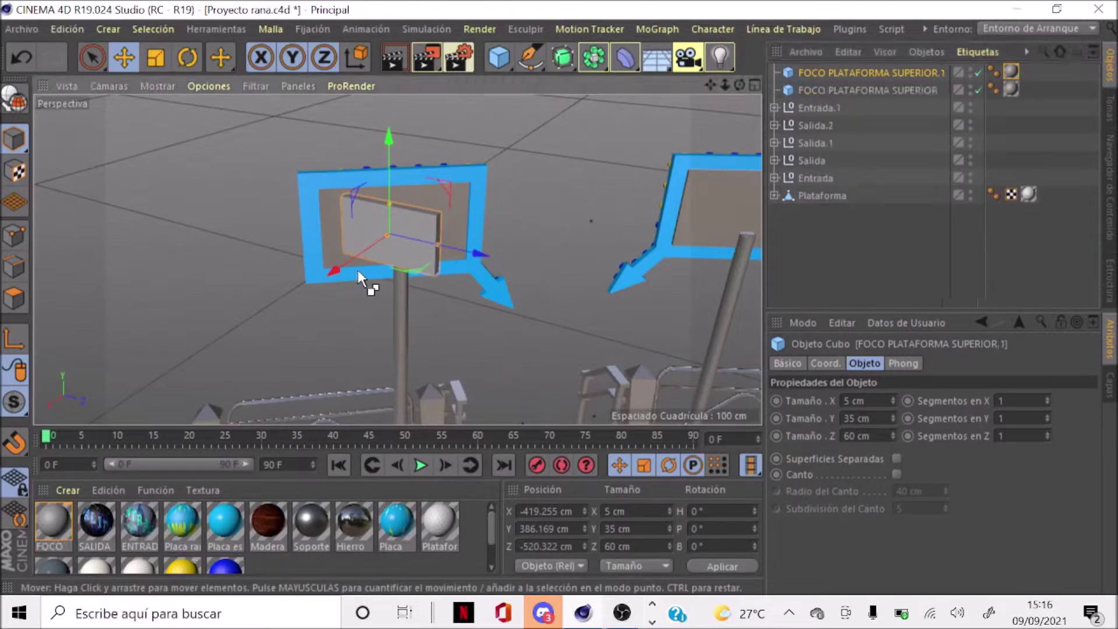
drag(351, 264, 359, 259)
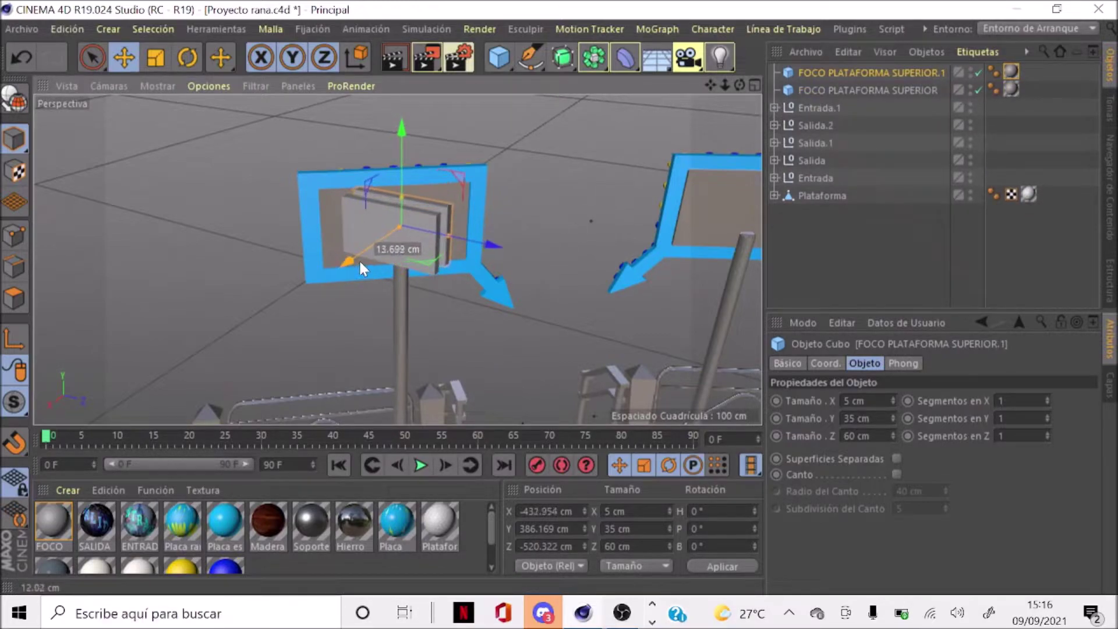
click(1011, 71)
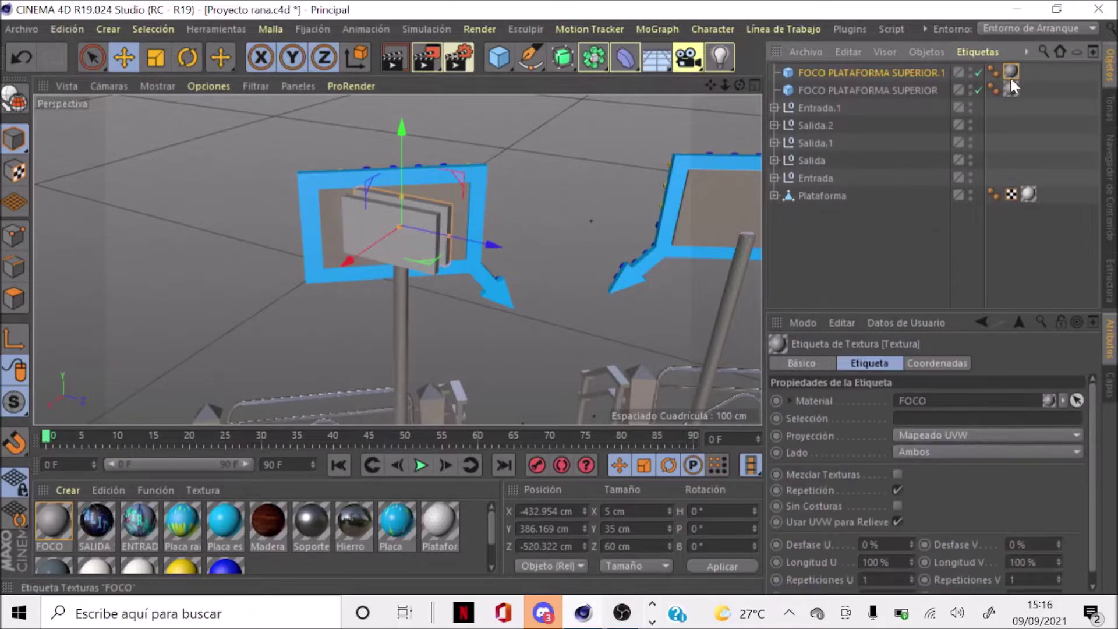
click(351, 516)
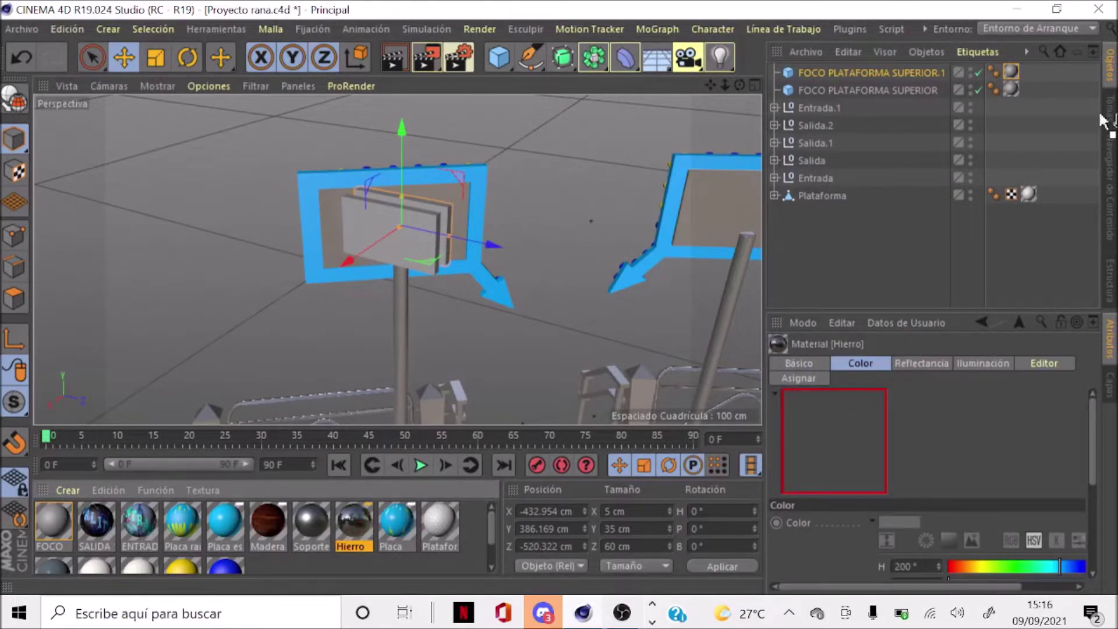
ctrl+drag(1011, 71, 1012, 89)
drag(740, 84, 740, 84)
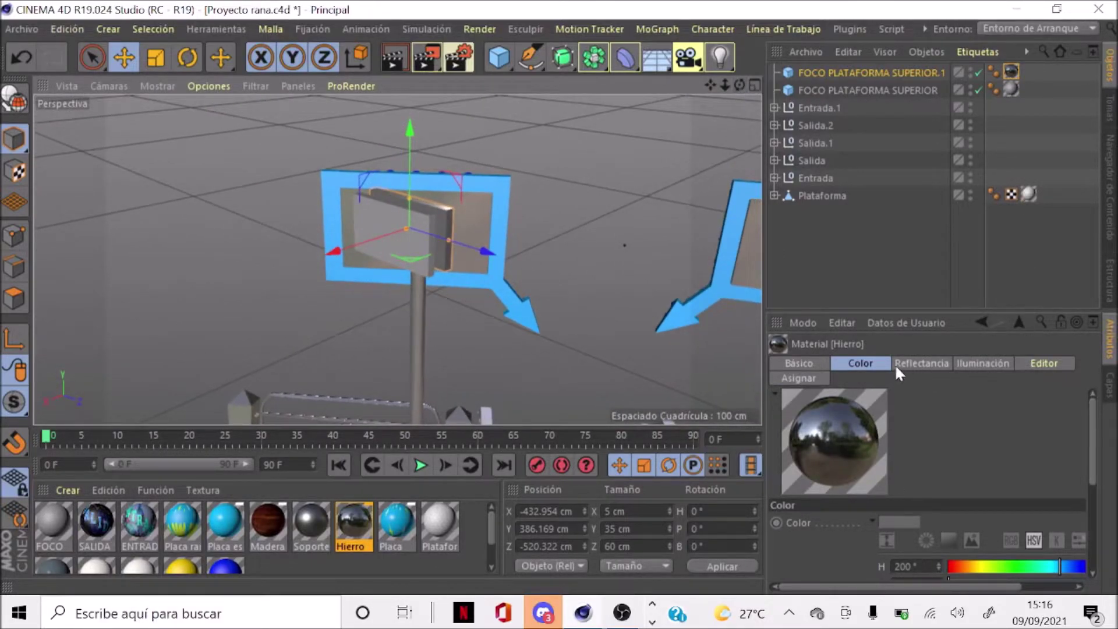
click(1012, 71)
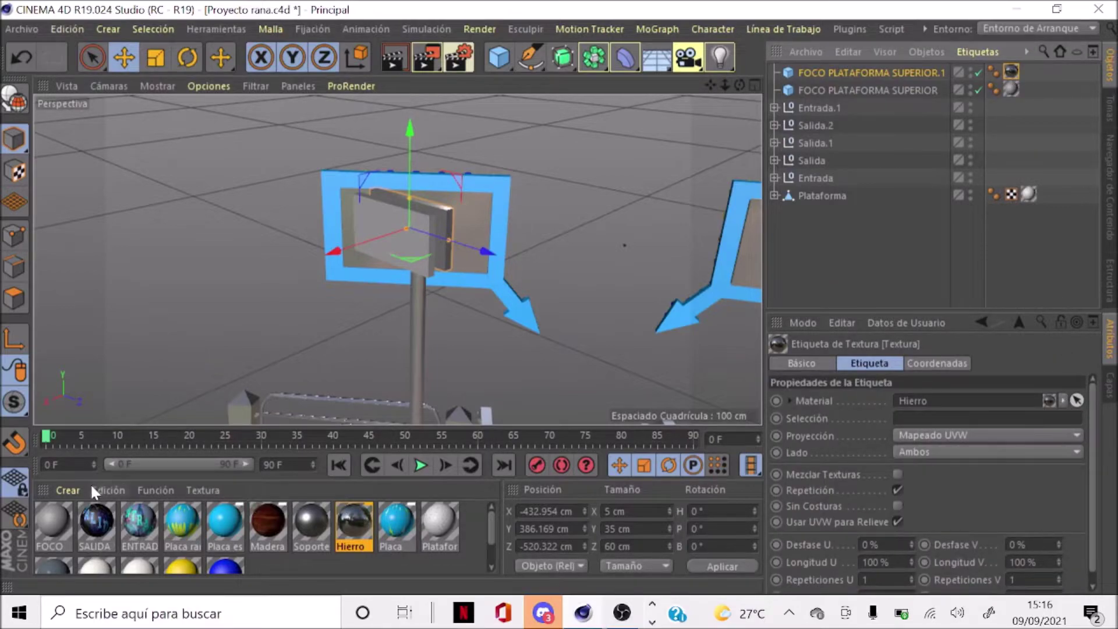
click(70, 490)
Create a new Mat material with its colour darkened to black
click(96, 340)
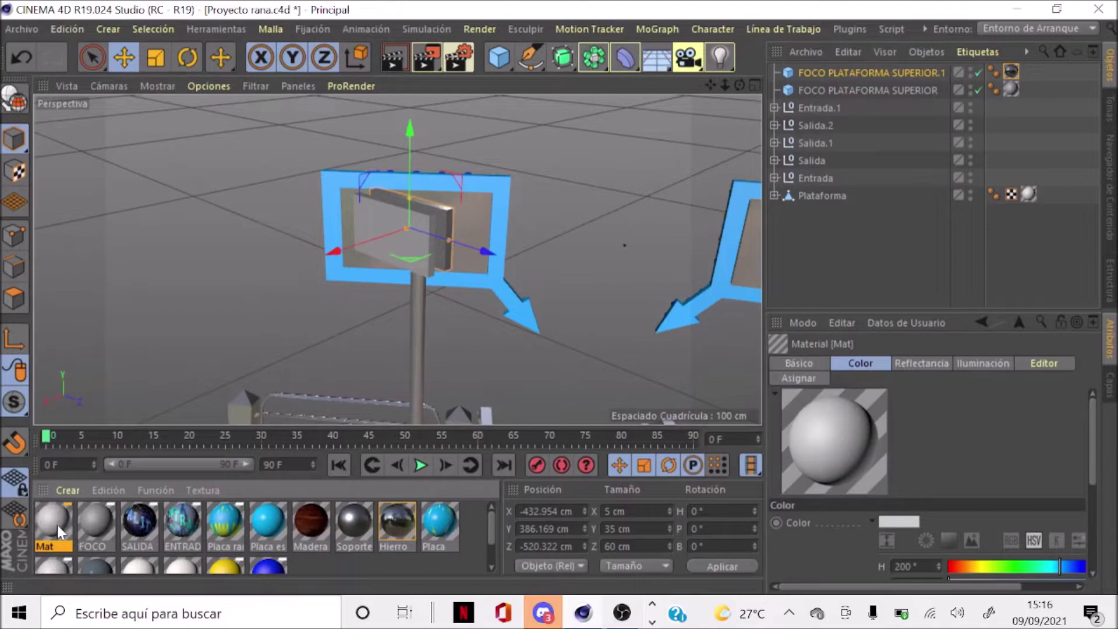
double_click(57, 522)
mouse_move(532, 161)
mouse_down()
mouse_move(494, 180)
mouse_move(527, 163)
mouse_up()
click(316, 205)
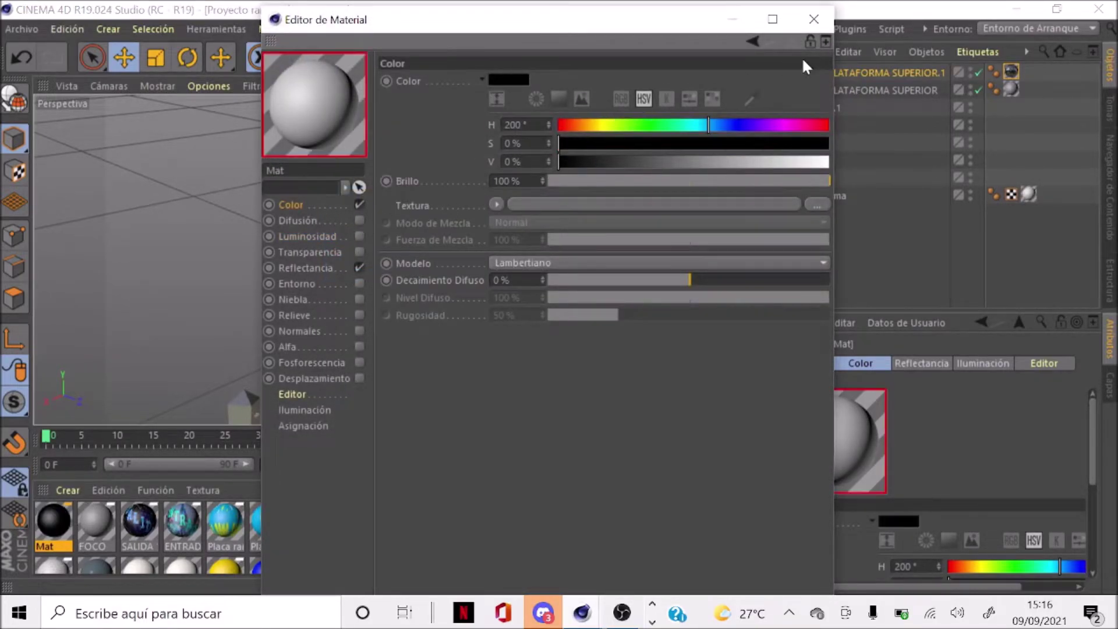
click(814, 19)
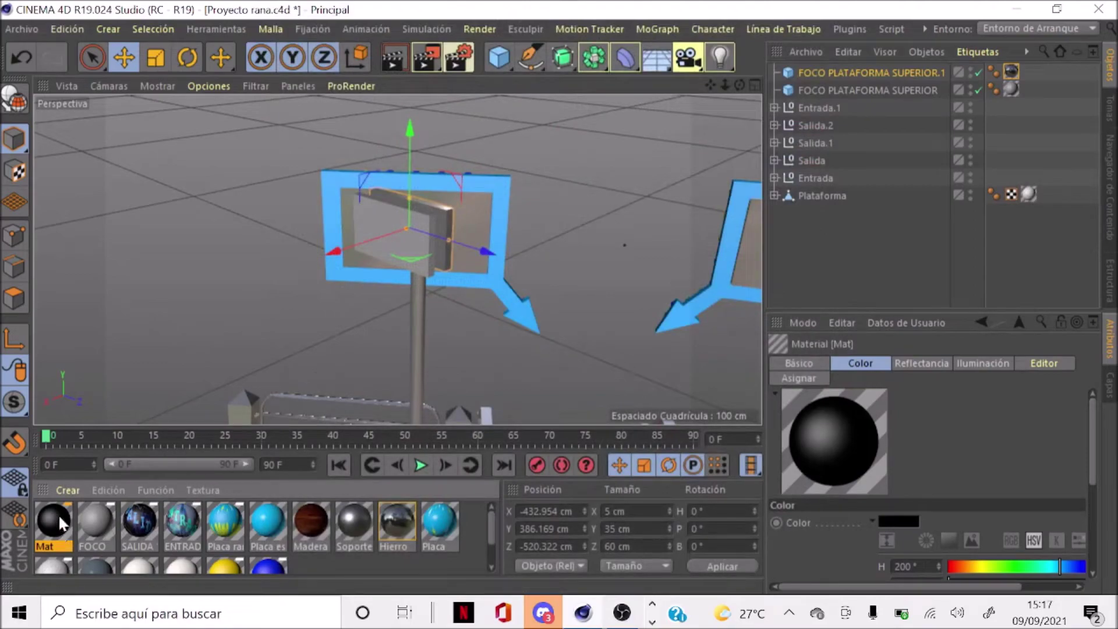
Assign the black Mat to FOCO PLATAFORMA SUPERIOR.1 and review its tag and size settings
drag(59, 513, 1015, 71)
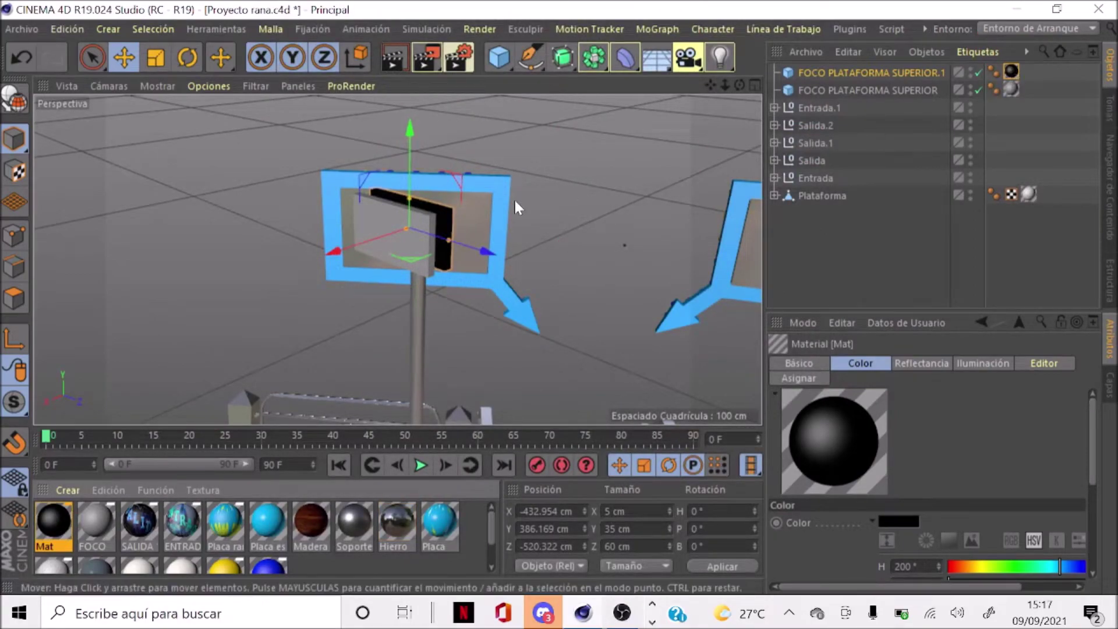
click(1011, 71)
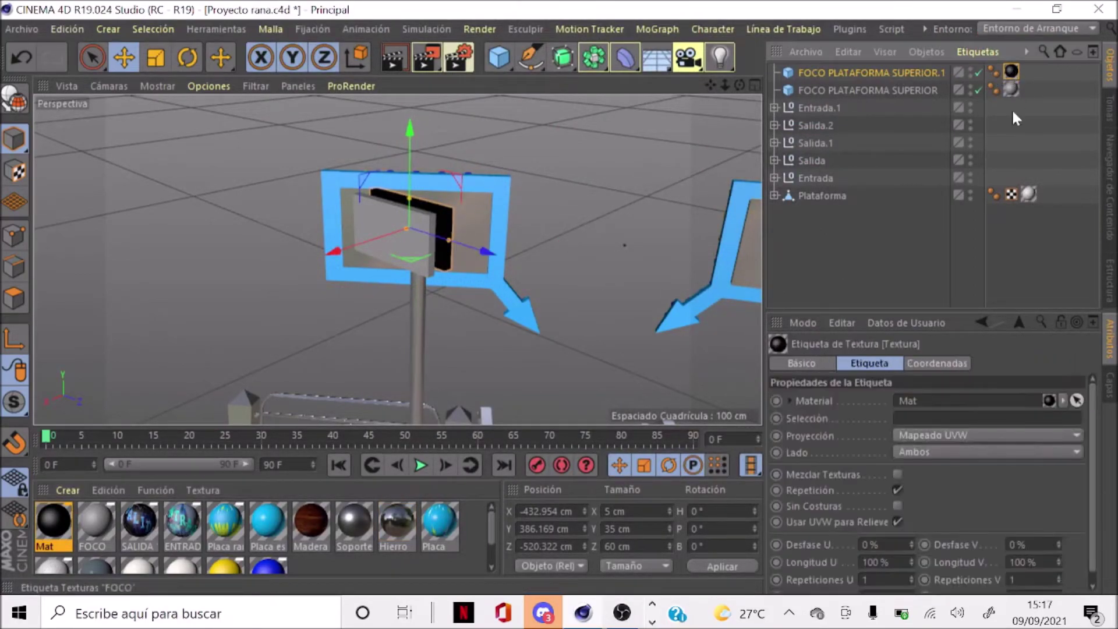
click(833, 362)
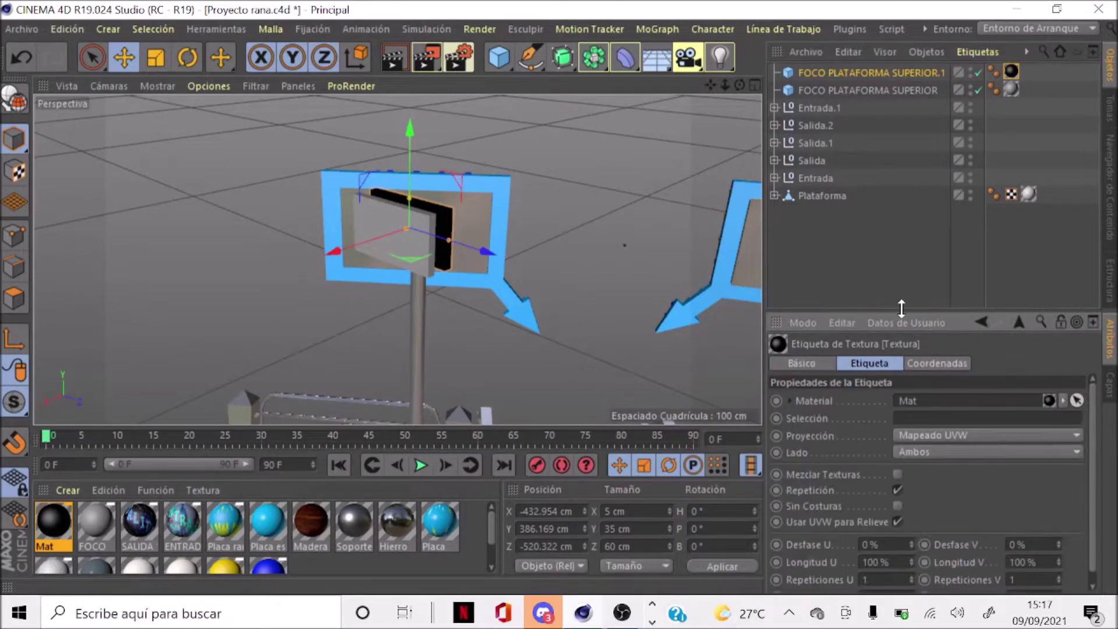
click(921, 71)
Set the black cube to 40 cm Y and 65 cm Z, and shift it along X
double_click(870, 434)
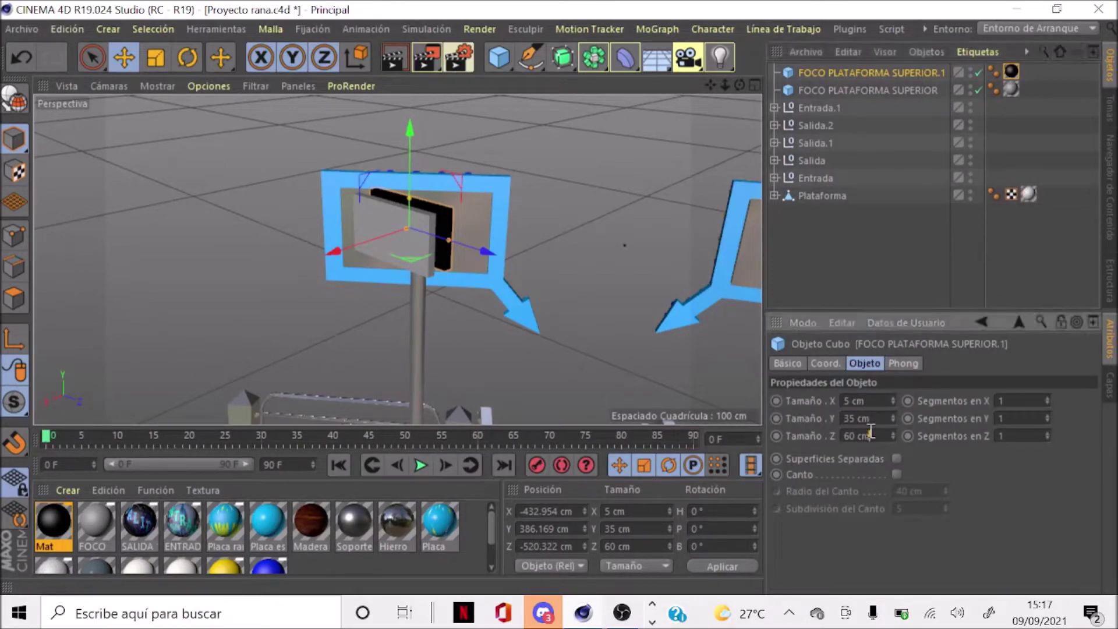
text(65)
key(Return)
double_click(864, 418)
text(40)
key(Return)
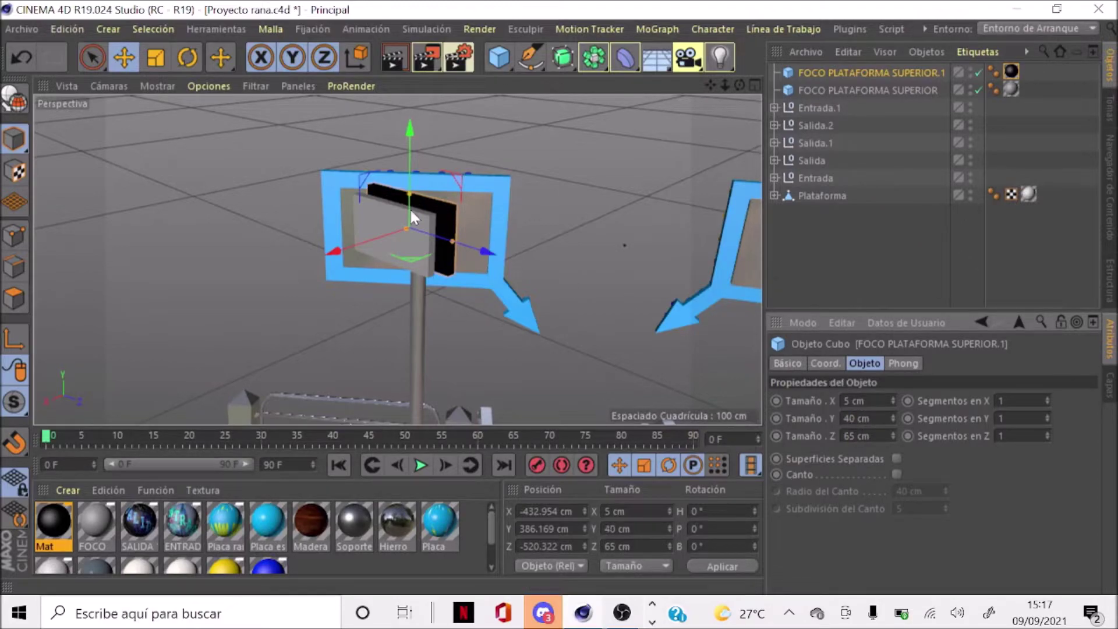
alt+drag(410, 207, 362, 251)
drag(740, 85, 687, 94)
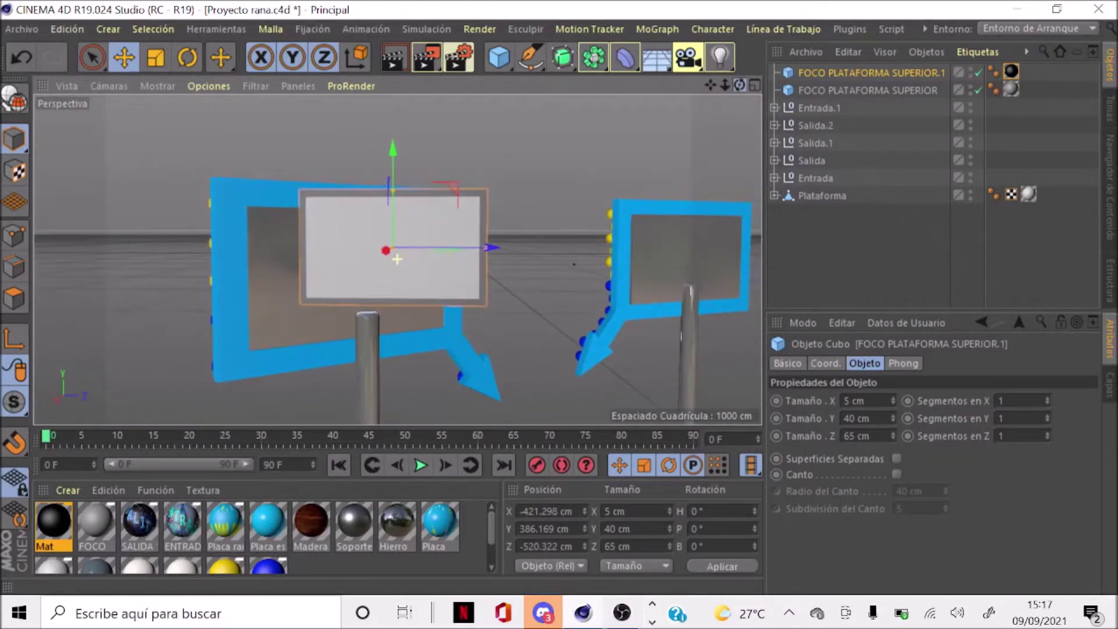
alt+drag(396, 259, 585, 211)
Resize the black cube to 45 cm in Y and 70 cm in Z
double_click(866, 419)
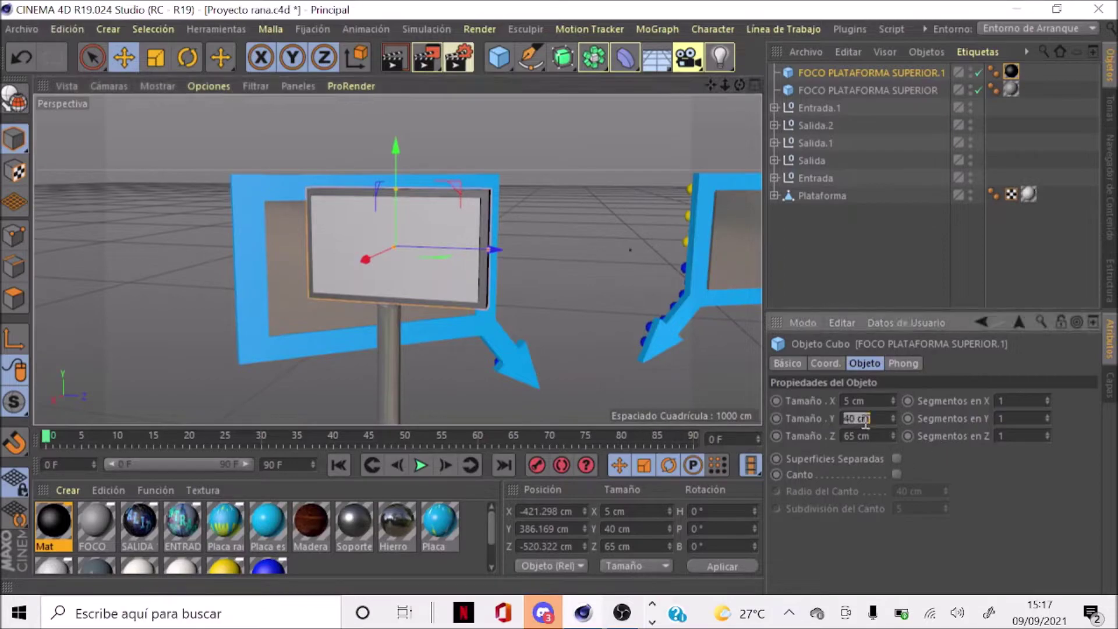
text(45)
key(Return)
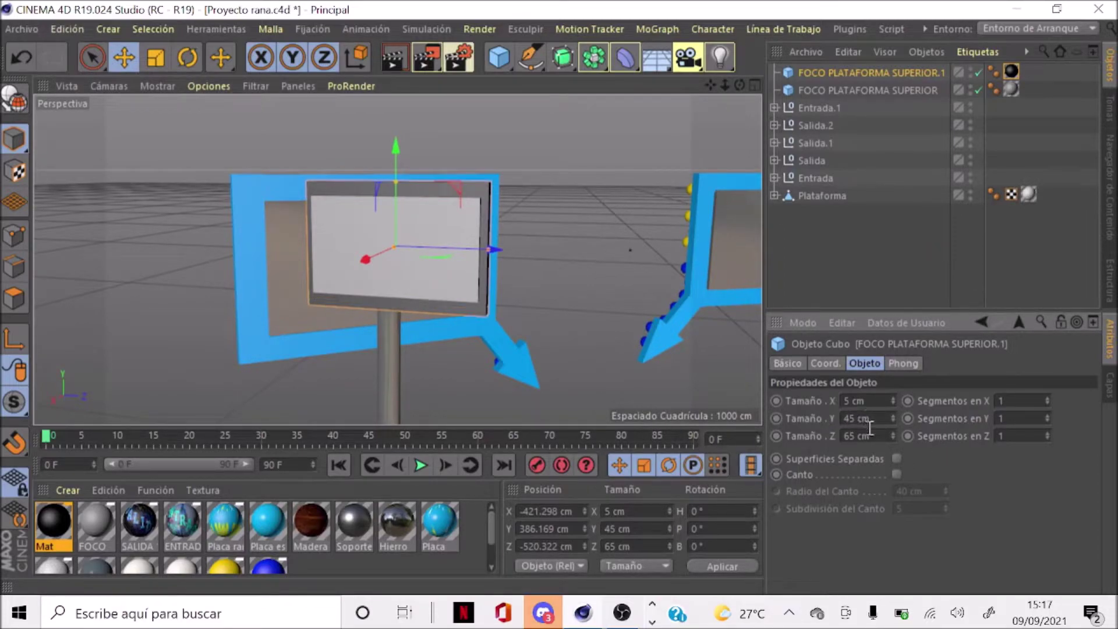
double_click(868, 436)
text(70)
key(Return)
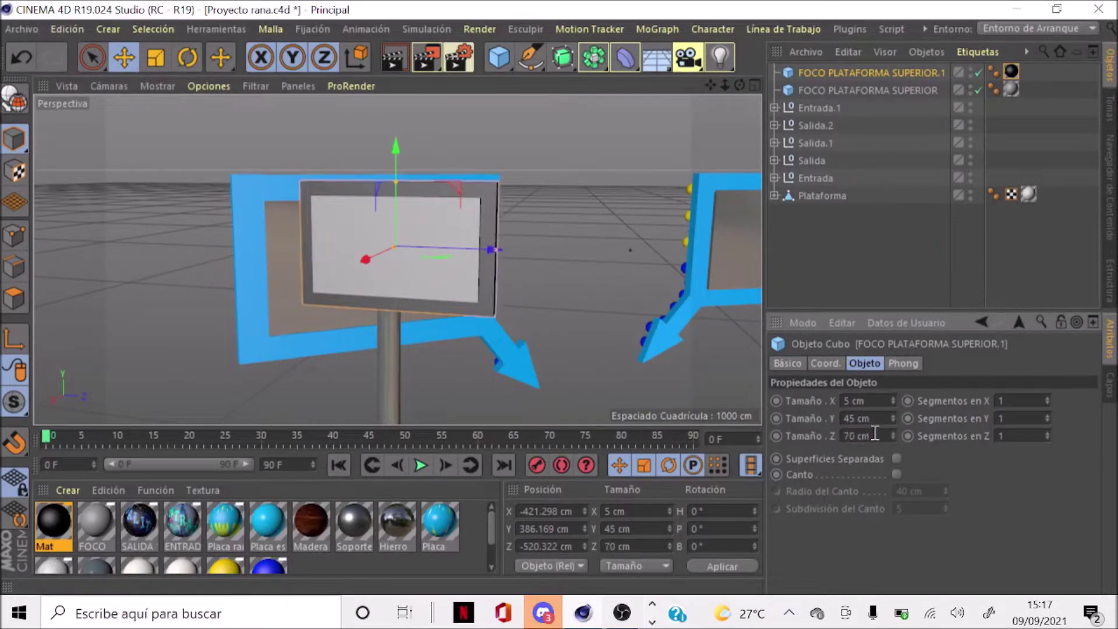
mouse_move(741, 86)
mouse_down()
mouse_move(687, 87)
mouse_move(743, 111)
mouse_up()
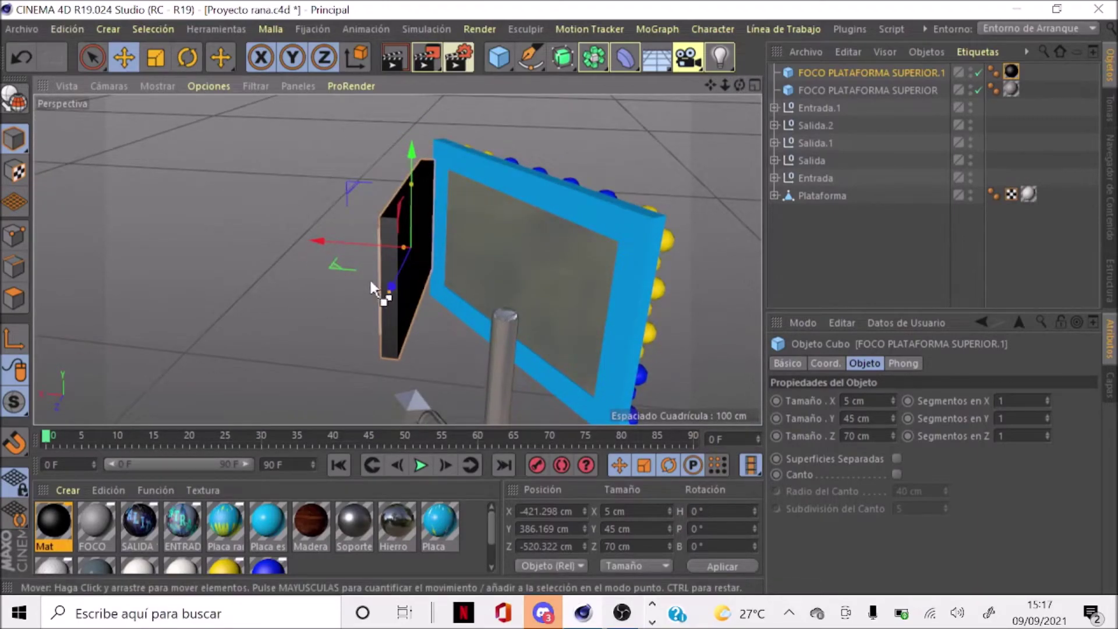
Duplicate the black cube and move the copy along X beside the first
key(ctrl+c)
key(ctrl+v)
drag(364, 245, 418, 239)
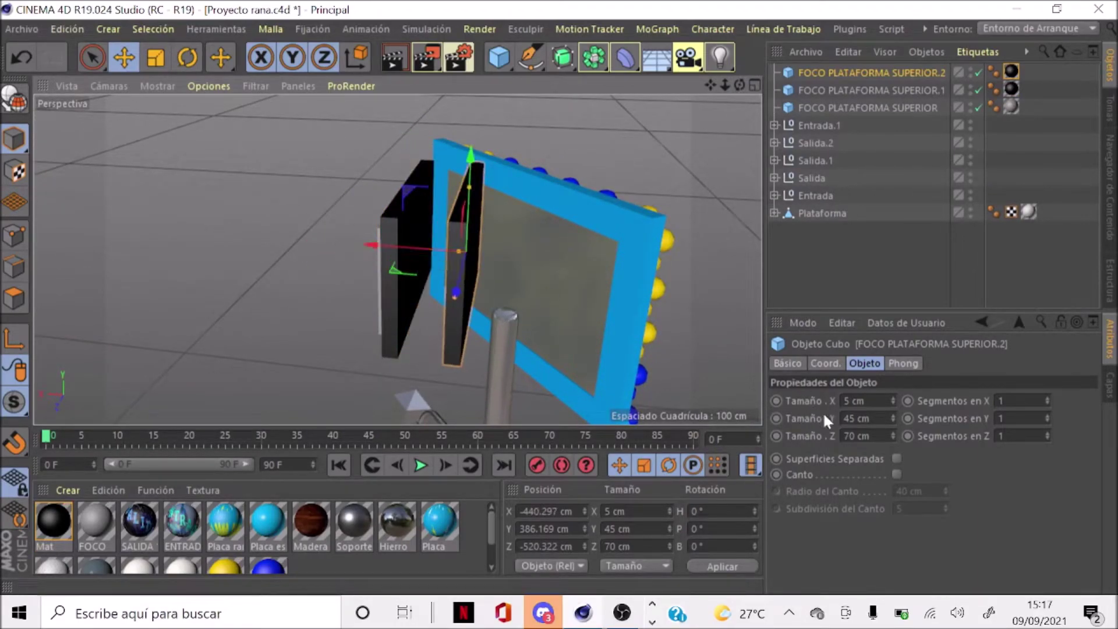
Make the new copy a thin bar, 5 cm in Y and 5 cm in Z
double_click(862, 417)
text(5)
key(Return)
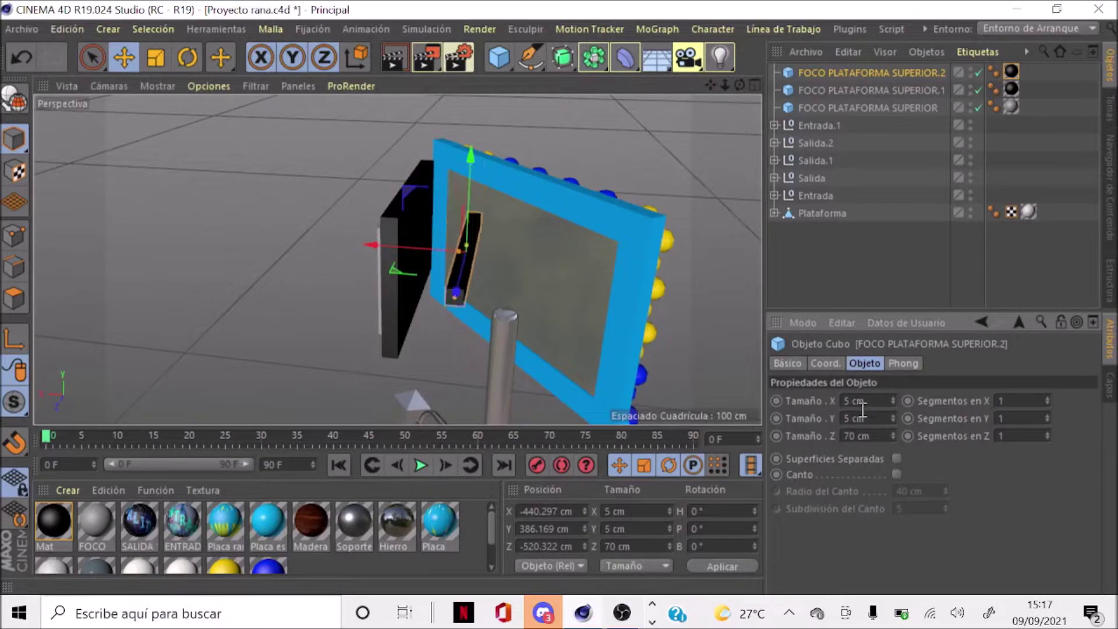
mouse_move(431, 246)
mouse_down()
mouse_move(409, 257)
mouse_move(479, 225)
mouse_move(467, 291)
mouse_move(419, 250)
mouse_up()
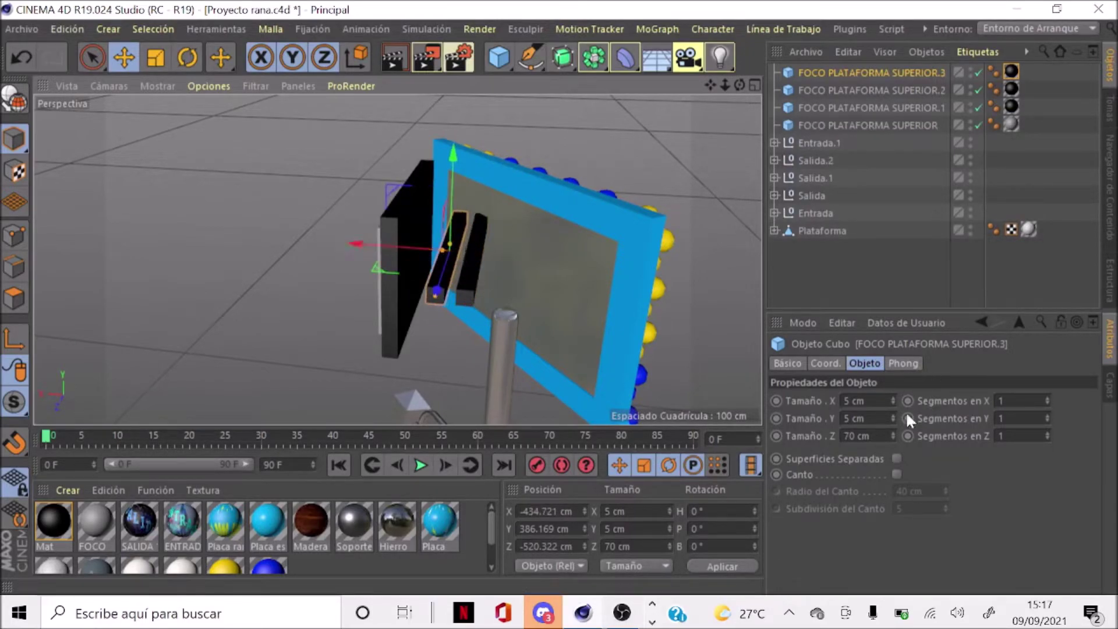
double_click(877, 434)
text(5)
key(Return)
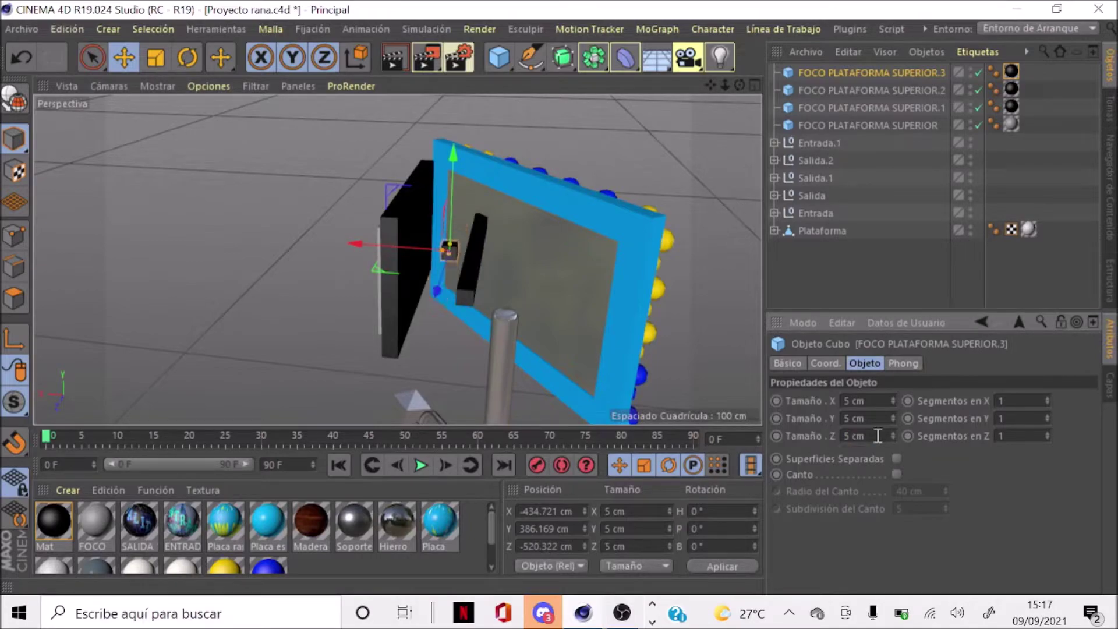
Set the bar's X length to 25 cm and slide it about 30 cm along Z
double_click(872, 401)
text(30)
key(Return)
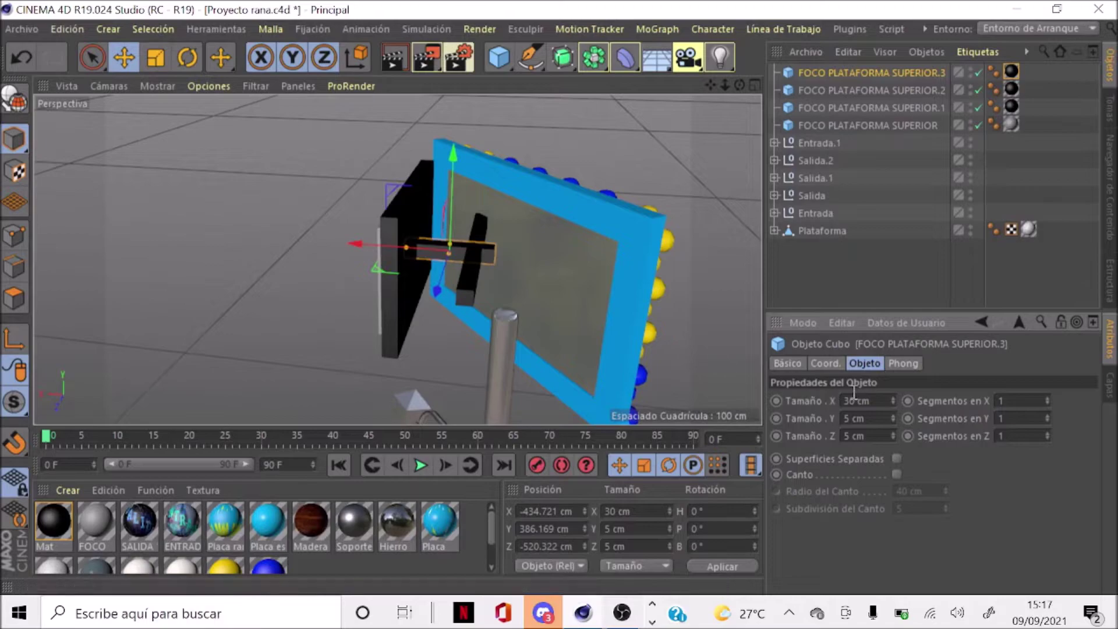
double_click(853, 401)
text(25)
key(Return)
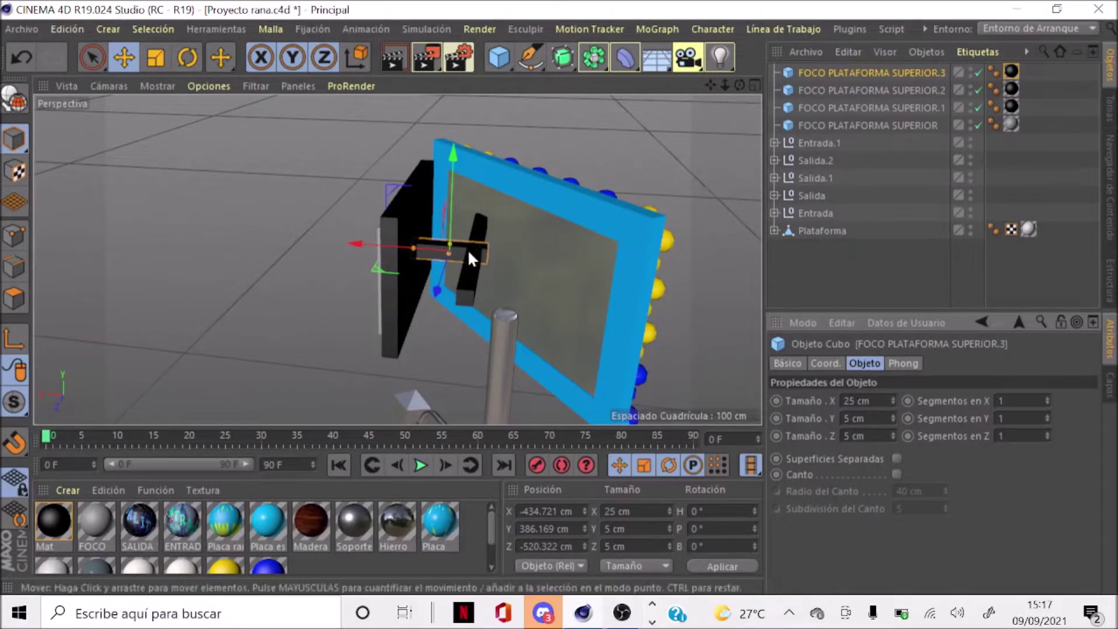
scroll(437, 248, up, 3)
drag(376, 236, 369, 236)
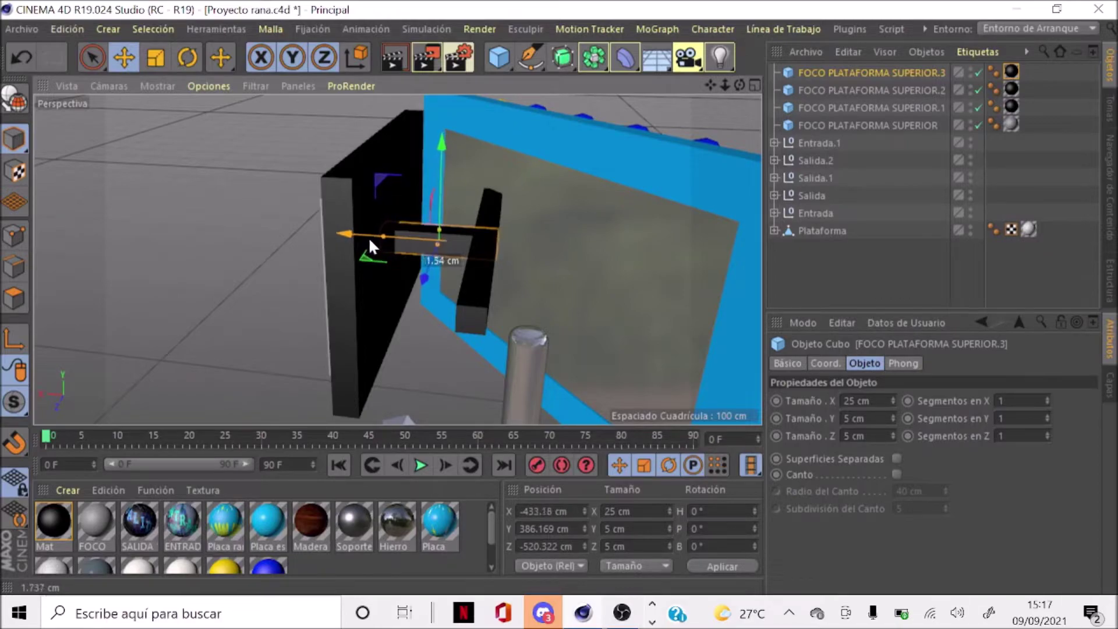
drag(421, 279, 404, 355)
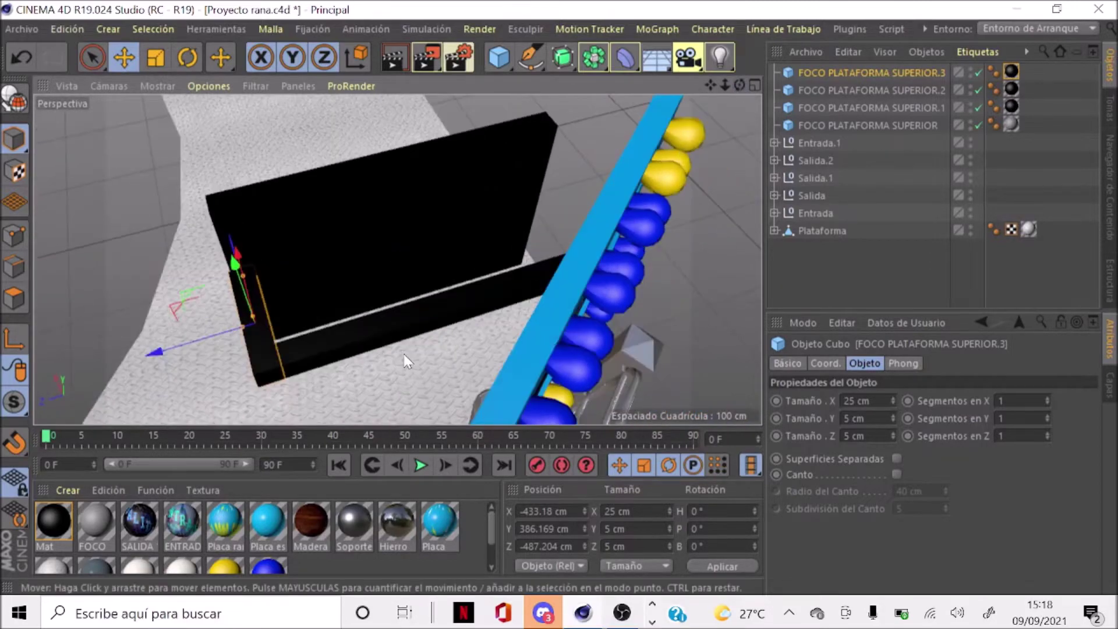
Move the two bracket bars together into place, then select both bars
shift+click(373, 326)
mouse_move(353, 324)
mouse_down()
mouse_move(148, 315)
mouse_move(431, 271)
mouse_move(500, 241)
mouse_up()
click(152, 314)
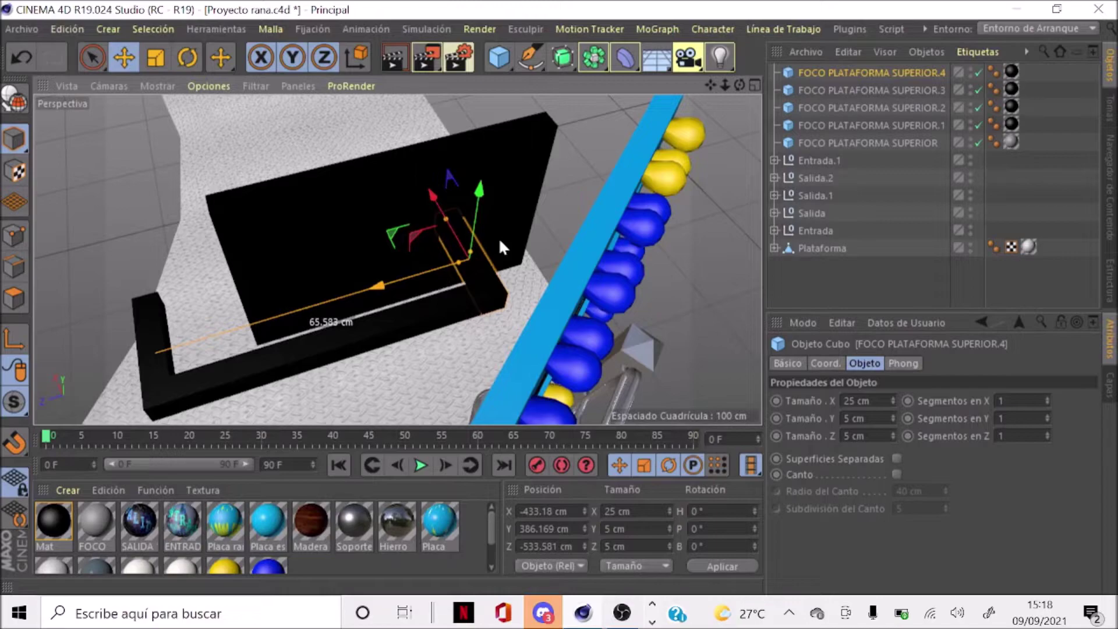
drag(740, 85, 397, 260)
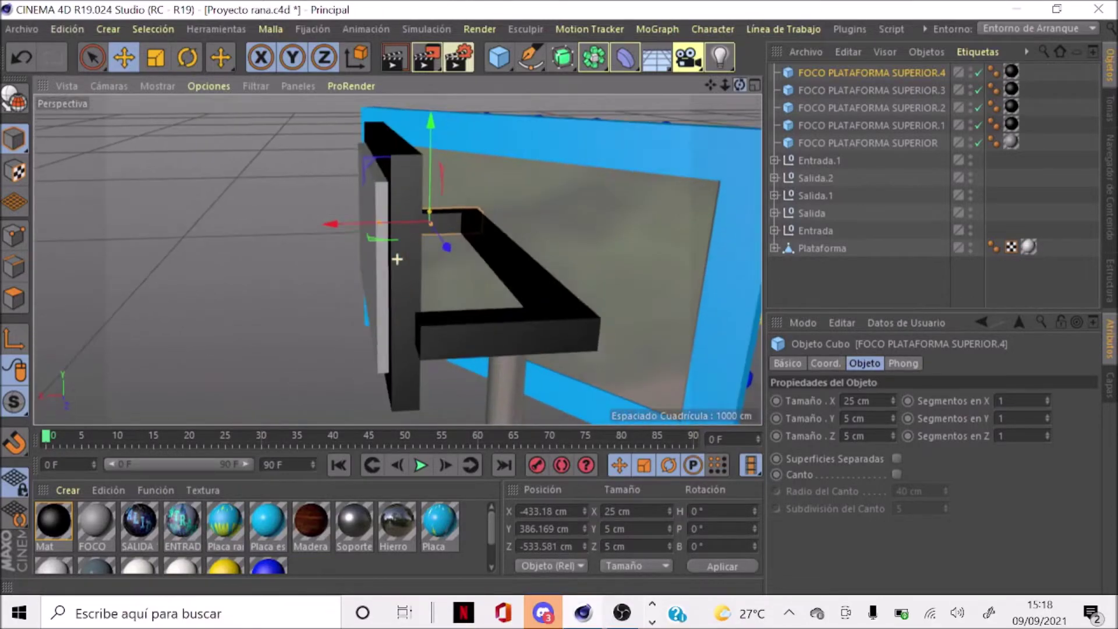
shift+click(546, 297)
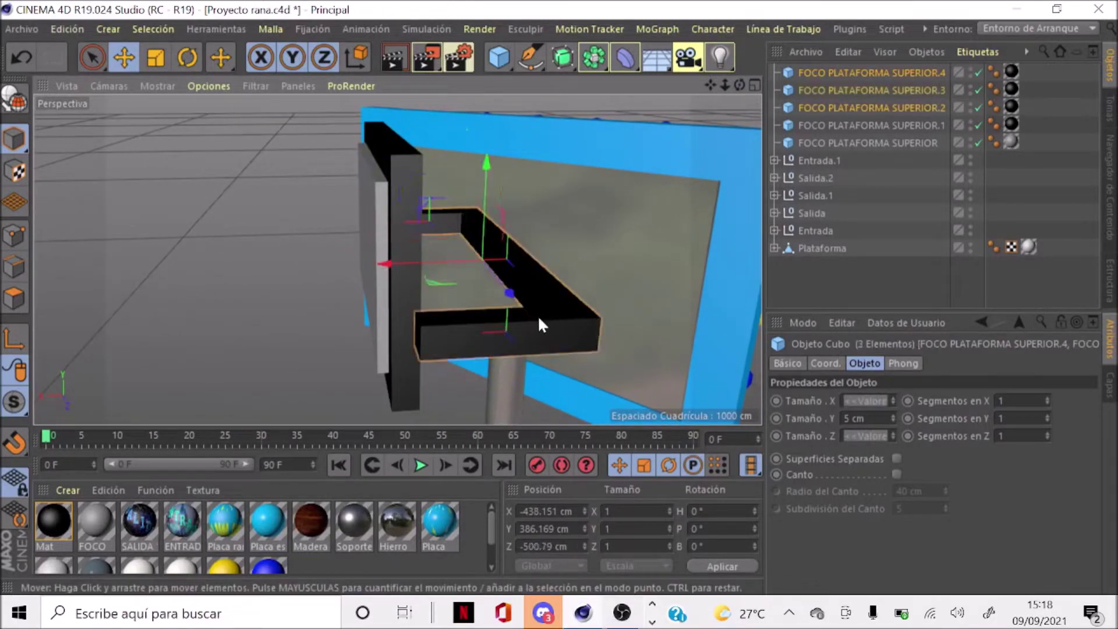
Merge the selected bars with Conectar+Eliminar and name the result Soporte FOCO EXT
right_click(799, 115)
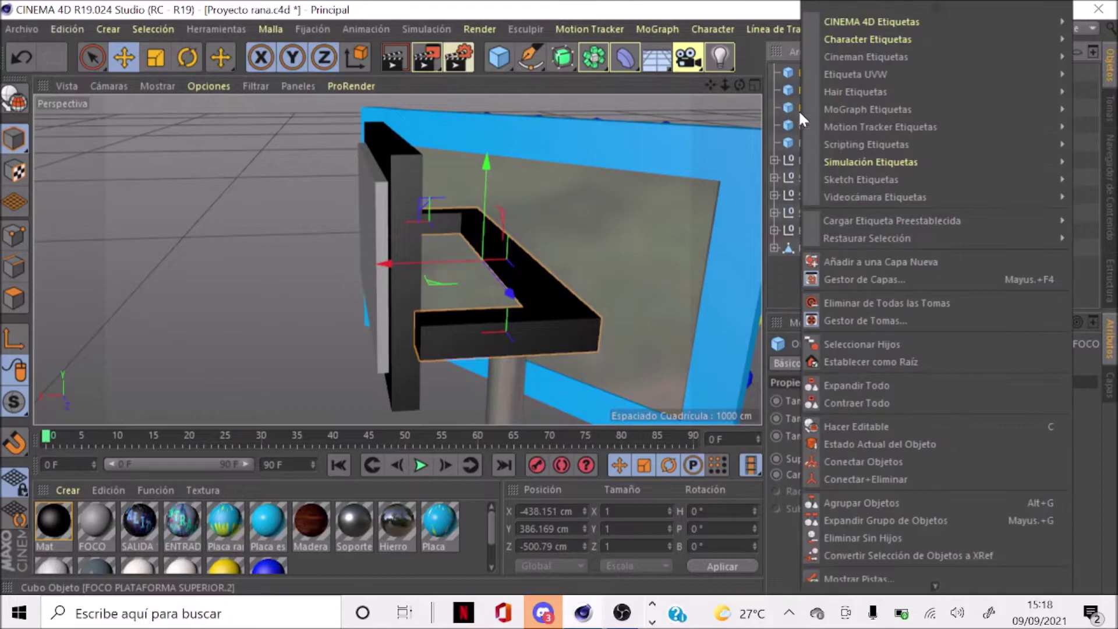
click(885, 479)
click(848, 51)
click(811, 68)
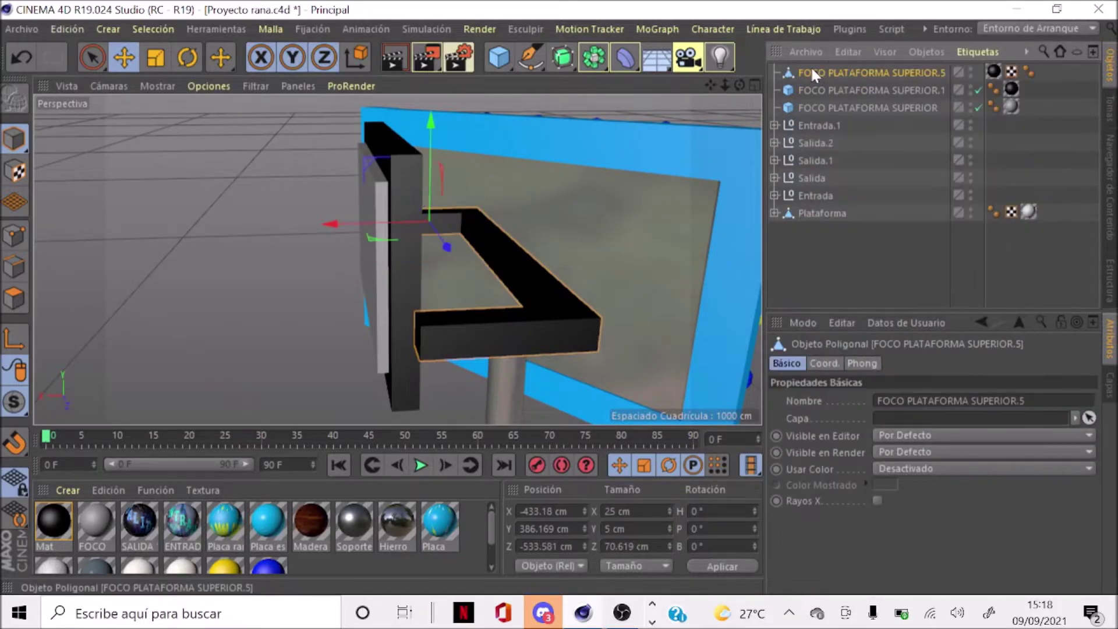
double_click(812, 72)
text(Soporte)
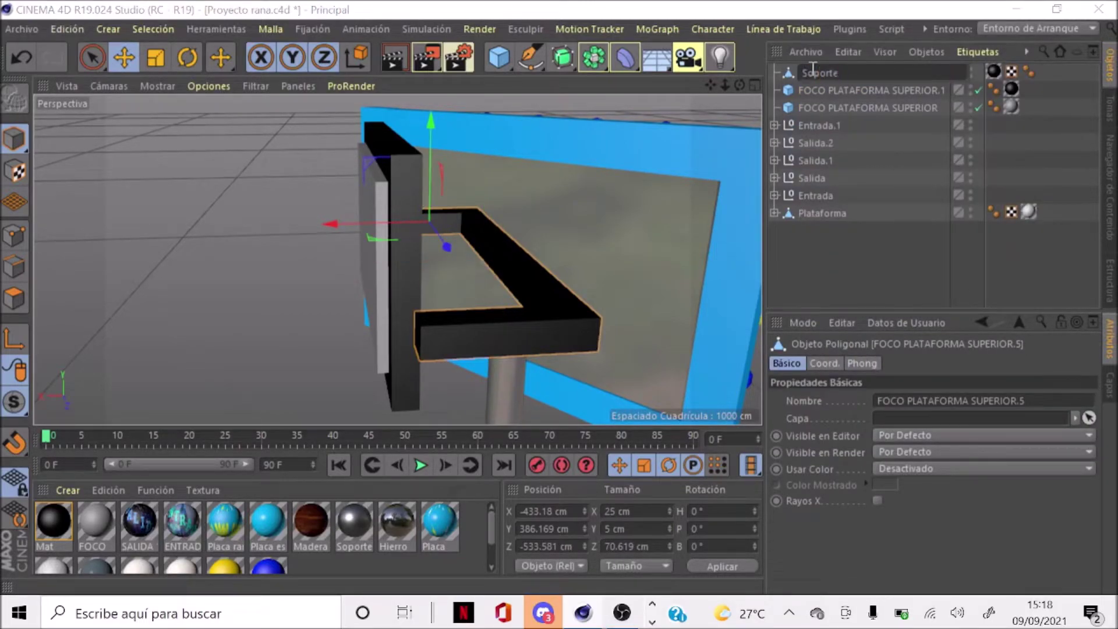
text( FOCO EXT)
key(Return)
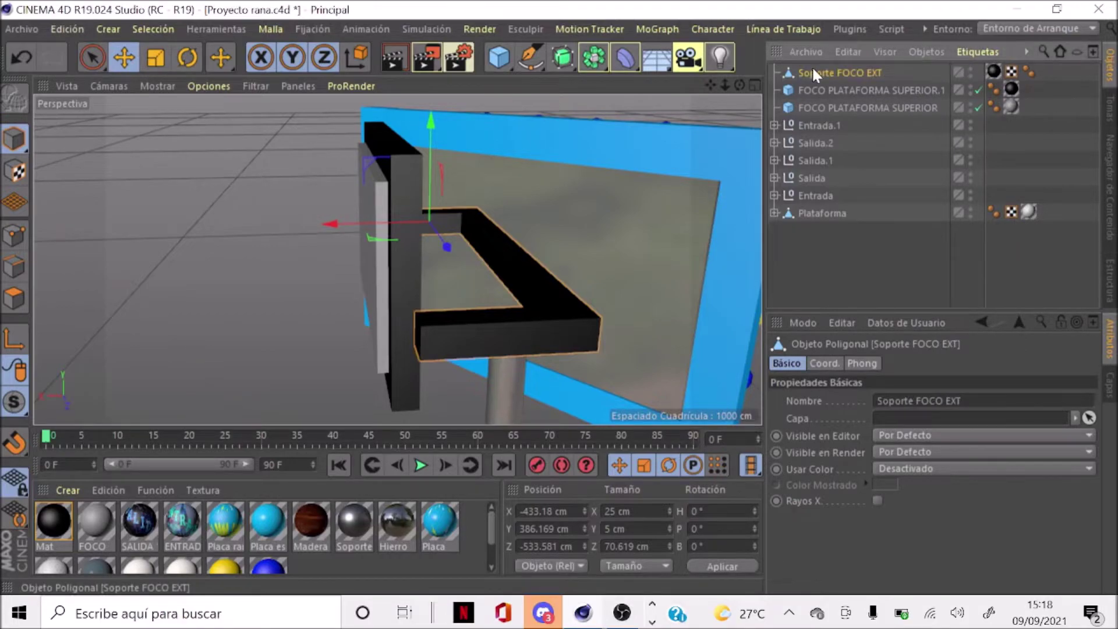
Nest FOCO PLATAFORMA SUPERIOR under FOCO PLATAFORMA SUPERIOR.1 and move that panel along Z onto the bracket
click(843, 90)
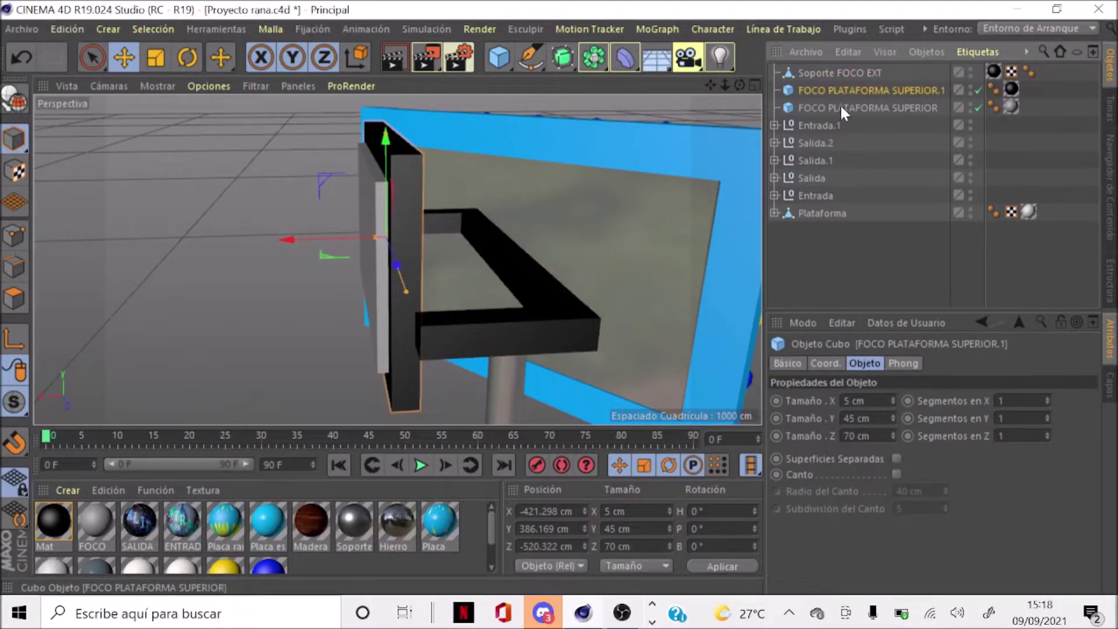
click(841, 108)
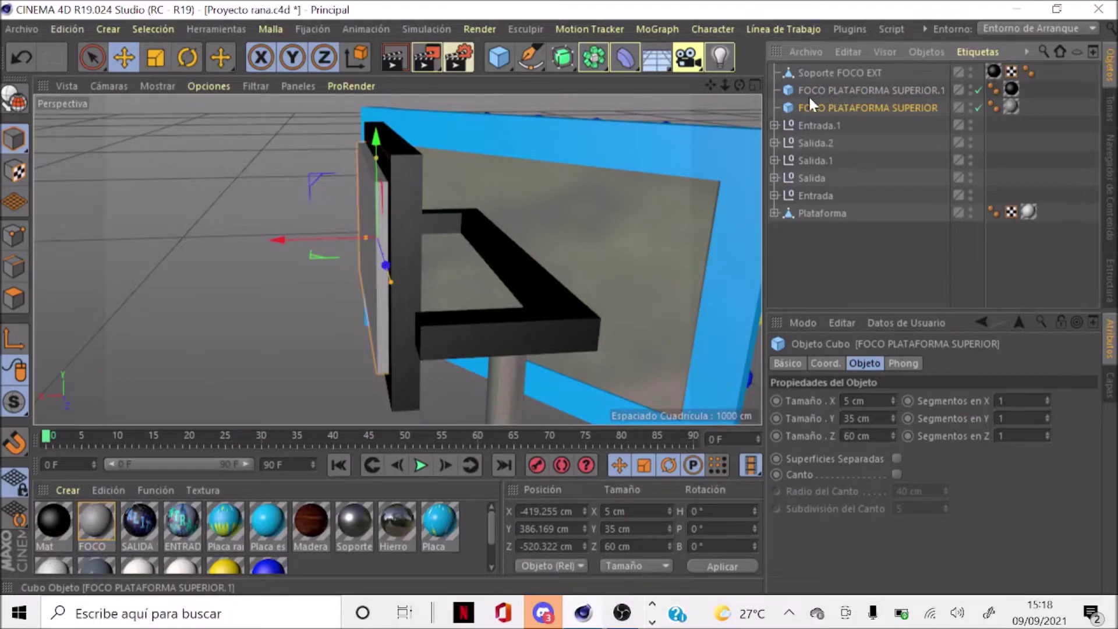
drag(840, 86, 832, 89)
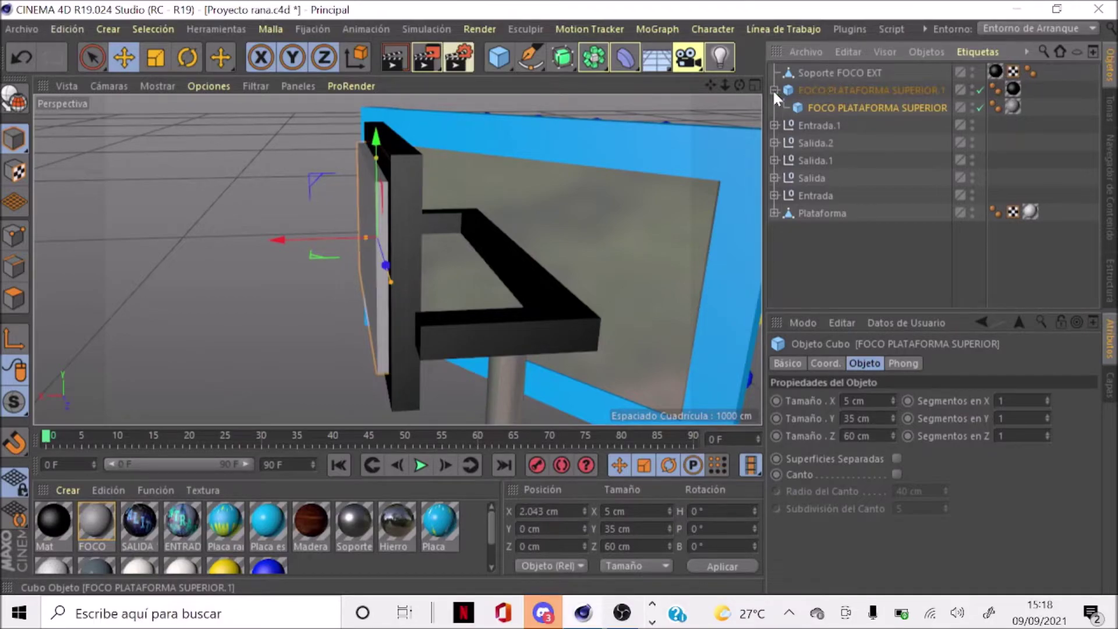
click(775, 90)
click(805, 88)
drag(739, 84, 542, 300)
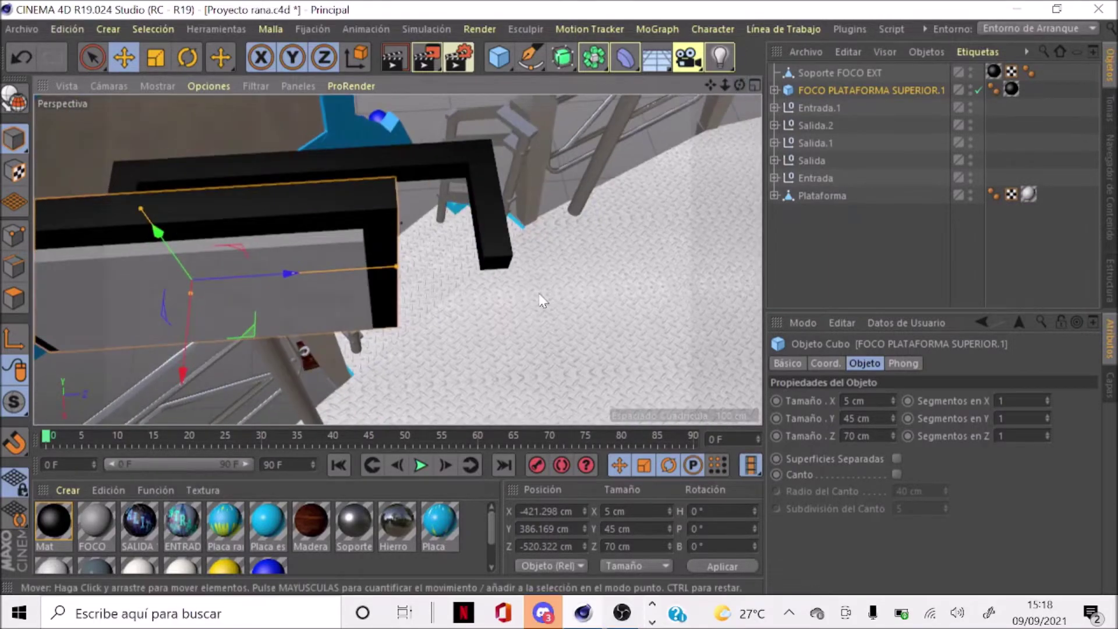
drag(469, 302, 543, 291)
scroll(543, 291, up, 3)
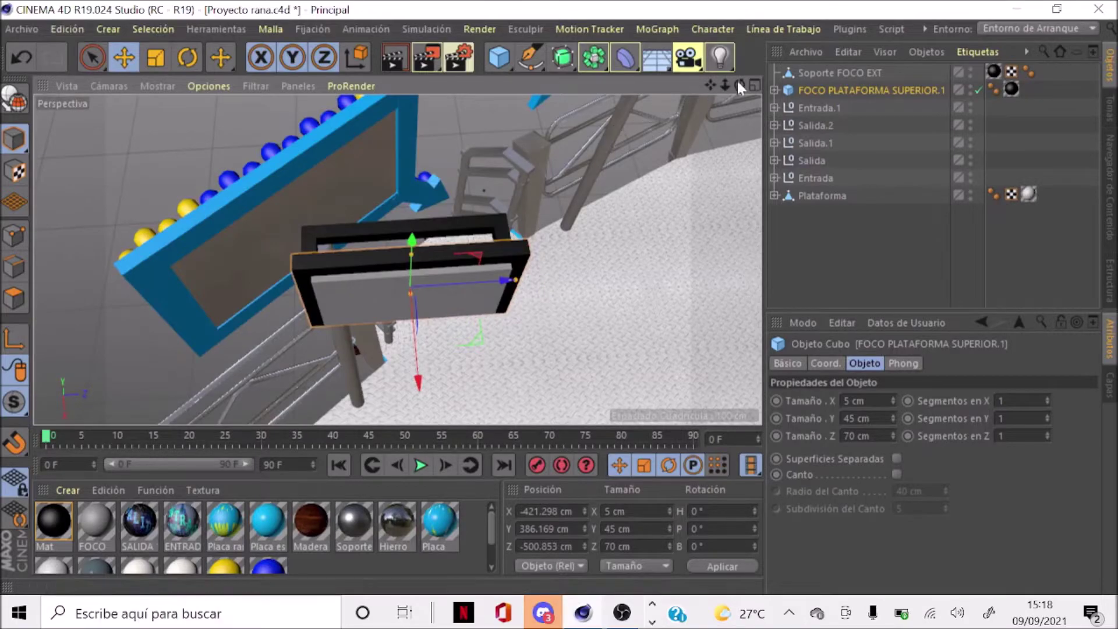
mouse_move(739, 84)
mouse_down()
mouse_move(397, 260)
mouse_move(447, 216)
mouse_up()
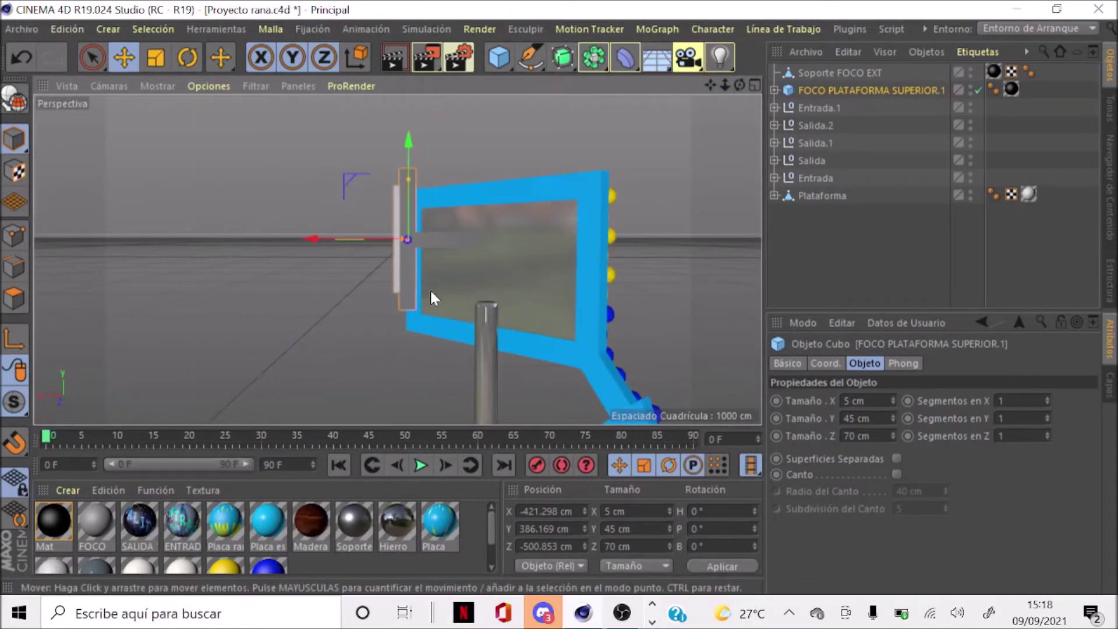
Tilt the FOCO panel to R.B 24° and parent it to Soporte FOCO EXT
click(827, 363)
drag(1075, 413, 1073, 436)
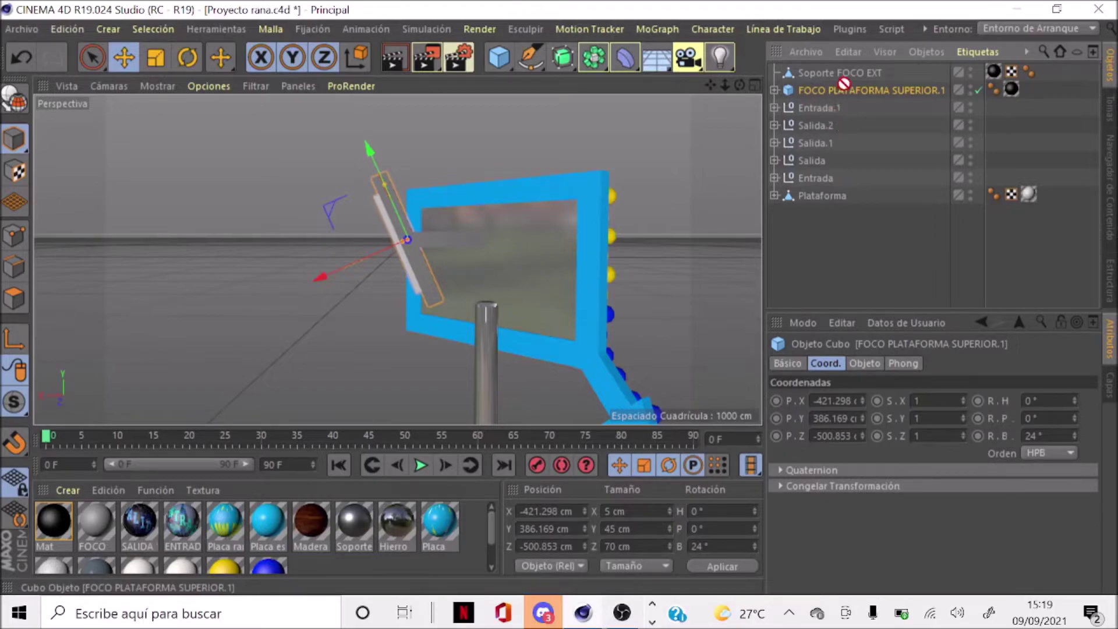
drag(826, 107, 840, 72)
Turn the Soporte FOCO EXT bracket to a 38° heading
click(827, 74)
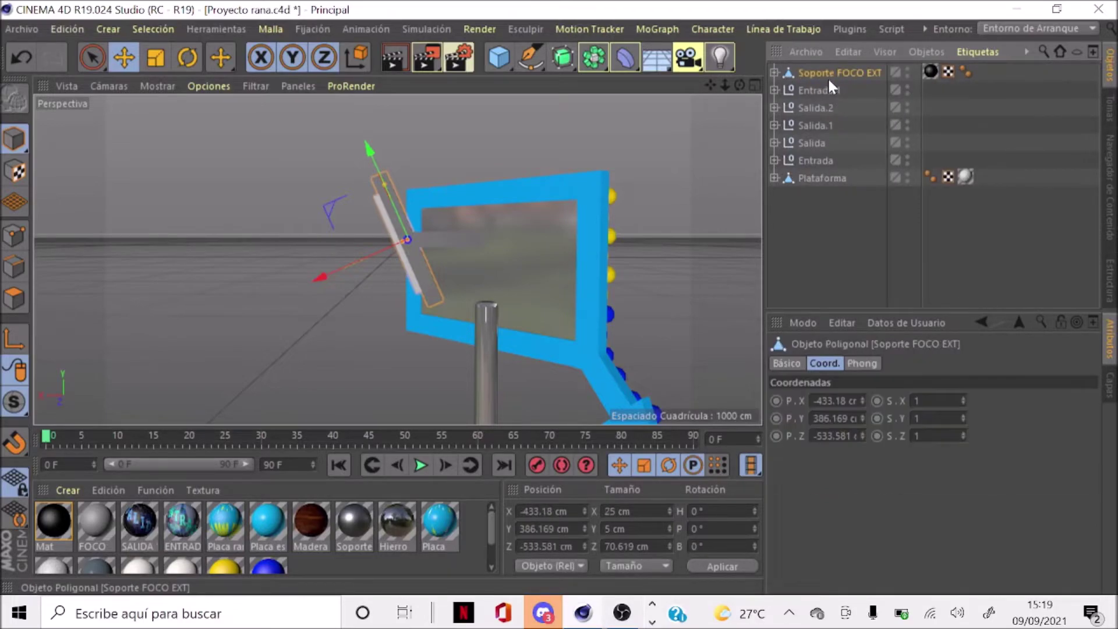
drag(740, 86, 496, 269)
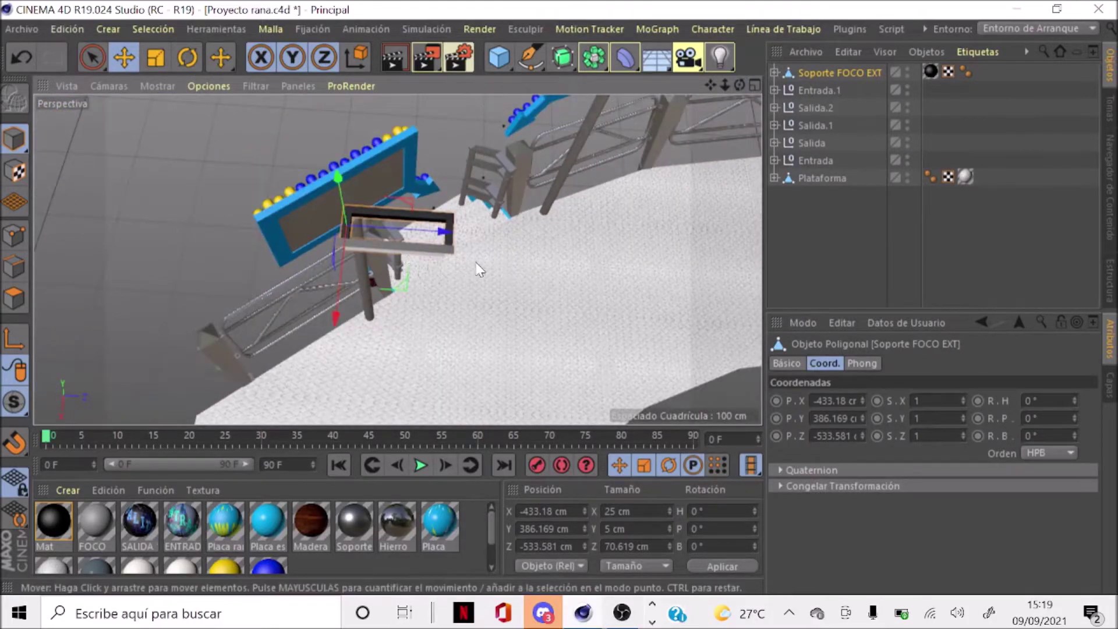
scroll(479, 269, up, 3)
scroll(481, 265, up, 2)
scroll(483, 262, down, 3)
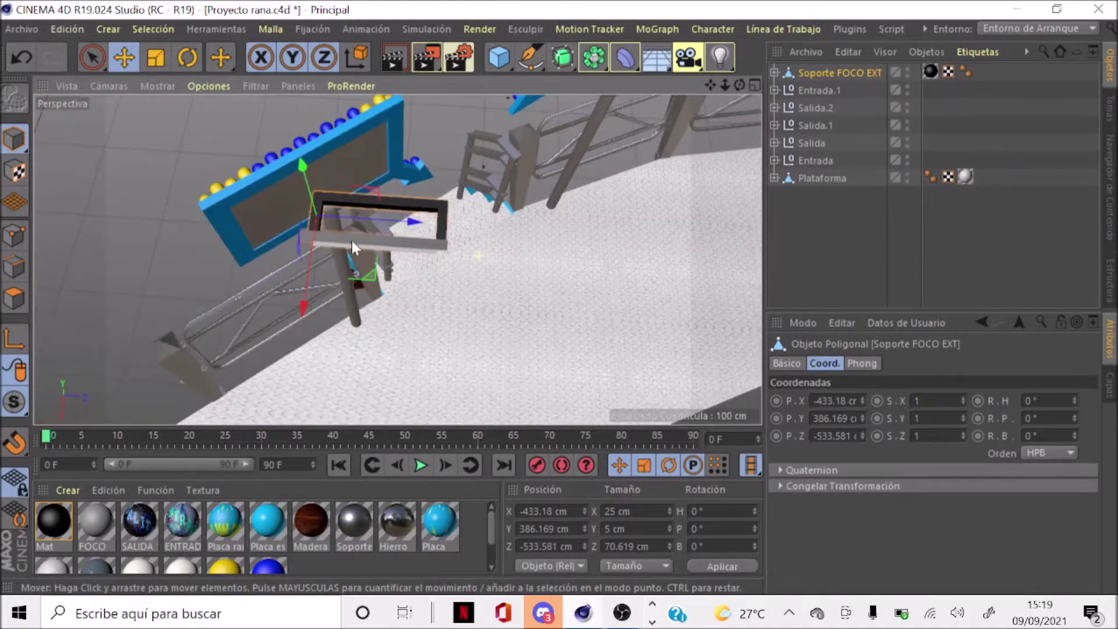
click(1075, 399)
drag(1075, 396, 1075, 396)
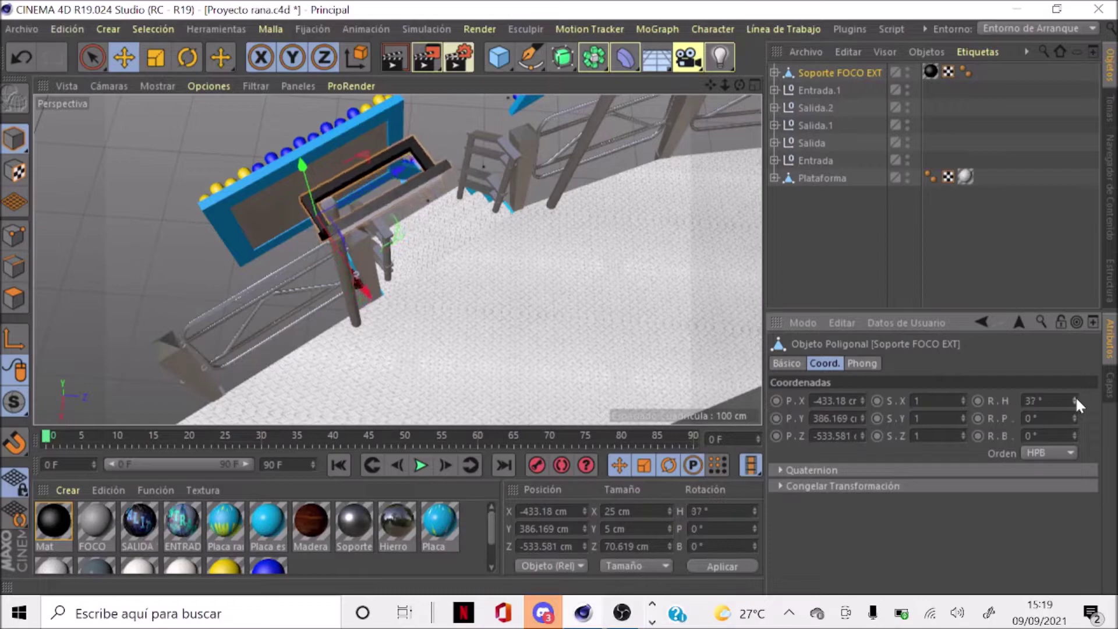
mouse_move(739, 85)
mouse_down()
mouse_move(717, 93)
mouse_move(739, 85)
mouse_up()
click(1075, 397)
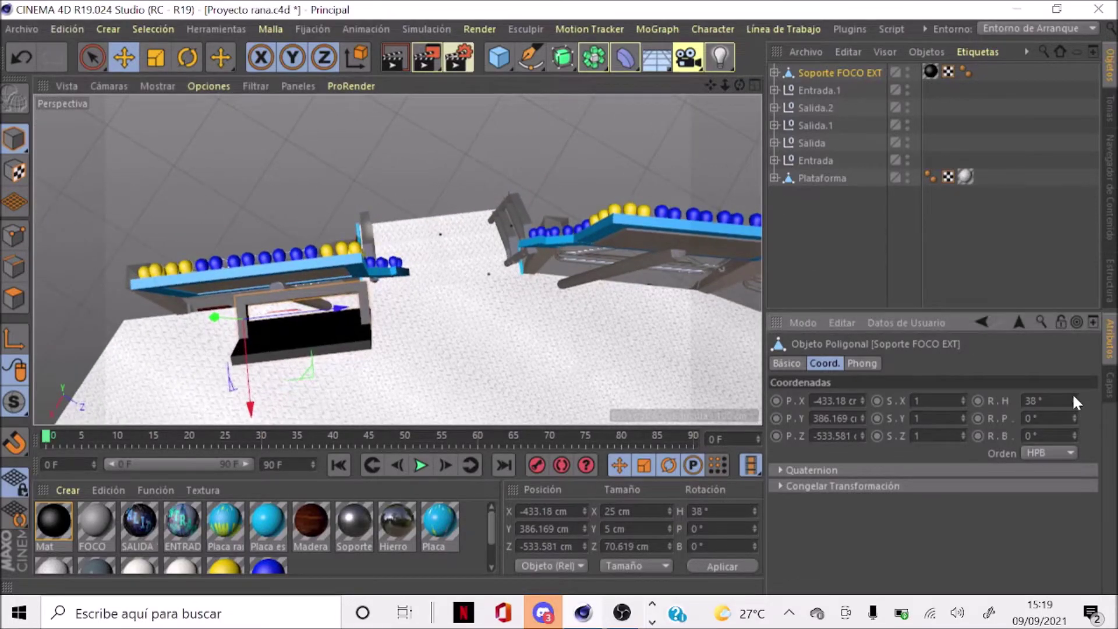
Orbit and zoom around the railing to inspect the rotated bracket
scroll(471, 183, down, 3)
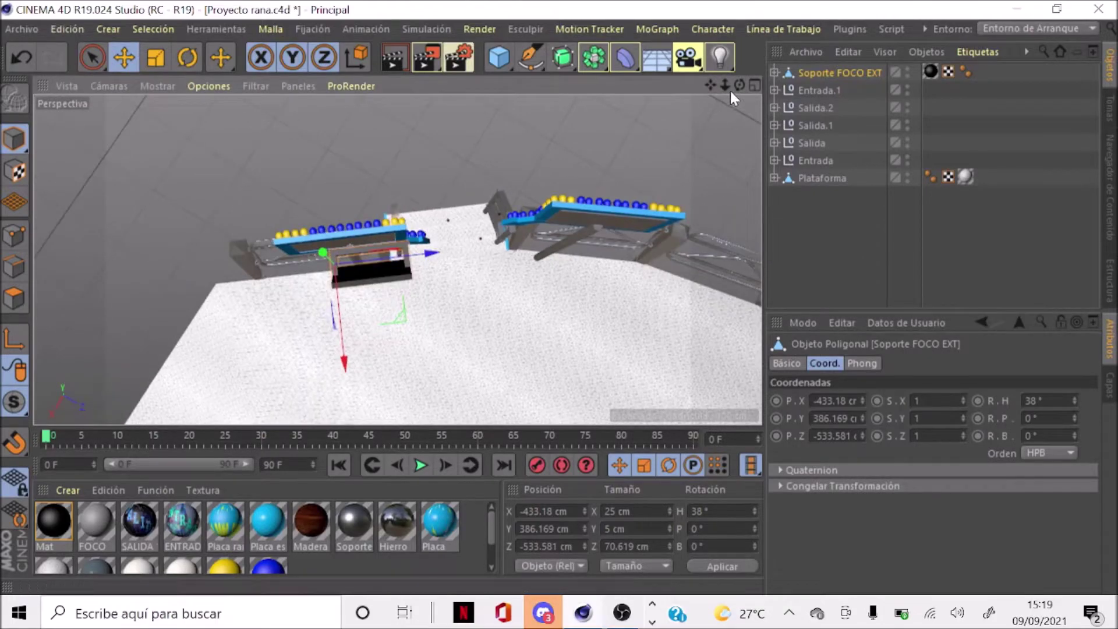
drag(740, 85, 294, 368)
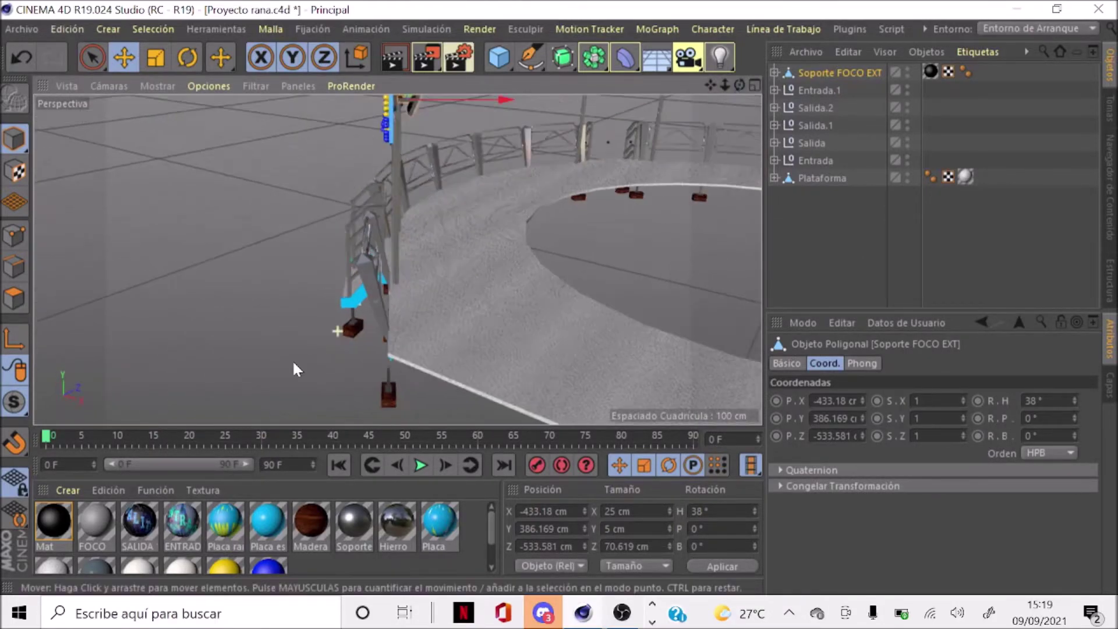
scroll(291, 363, down, 5)
scroll(162, 256, down, 2)
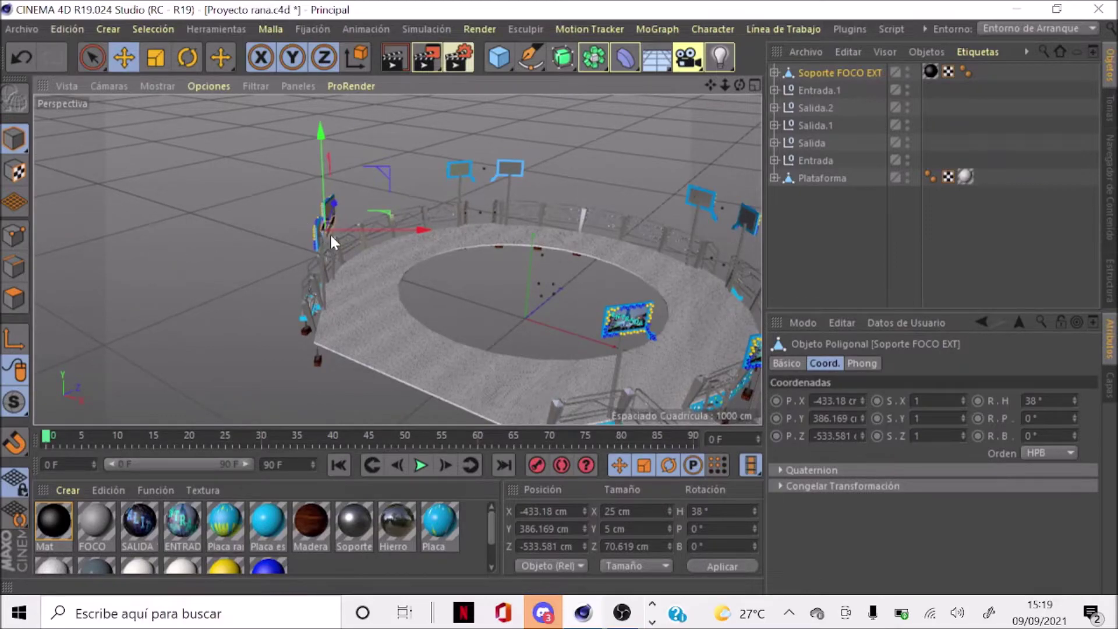
scroll(329, 233, up, 3)
scroll(320, 243, up, 3)
scroll(333, 223, up, 3)
scroll(335, 198, down, 1)
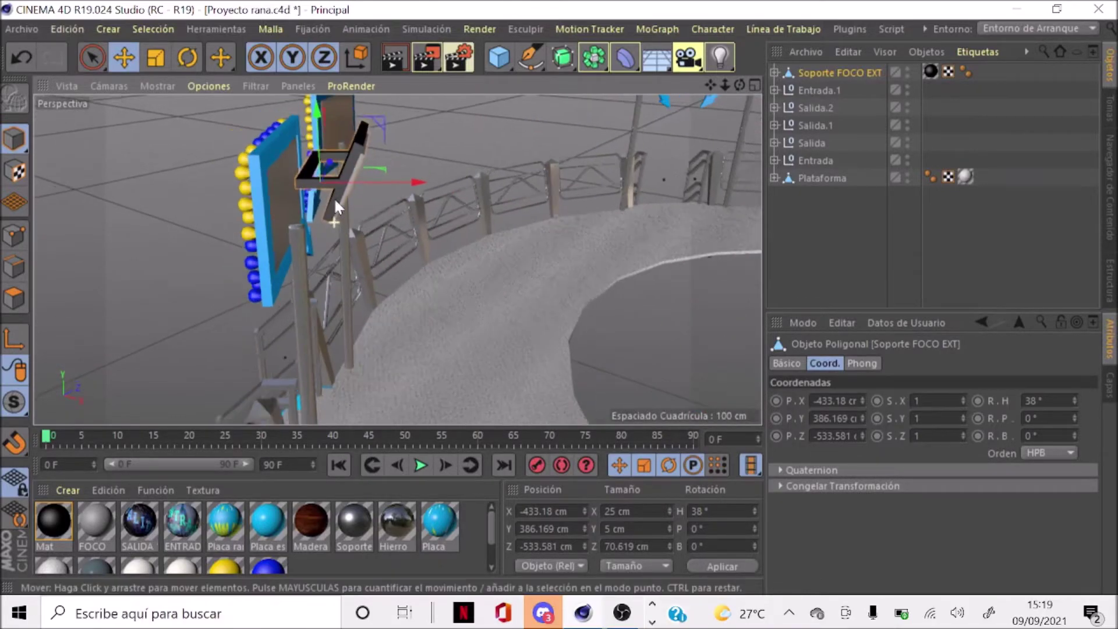
scroll(340, 144, up, 2)
Inspect the lamp inside Soporte FOCO EXT and try an extra R.B tilt, undoing back to 24°
click(775, 72)
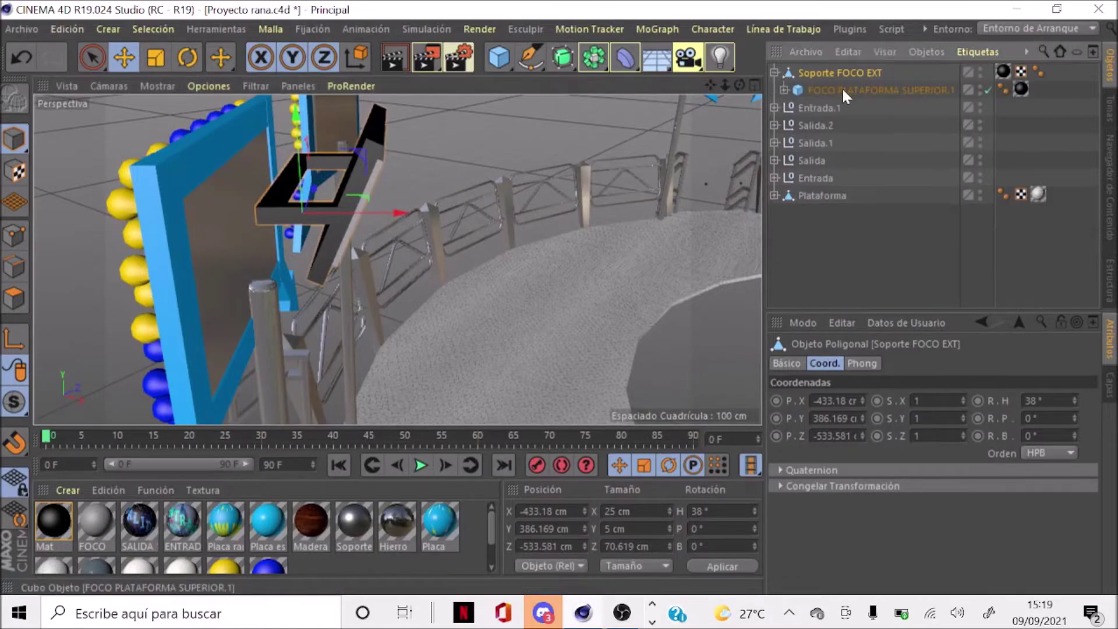
click(845, 88)
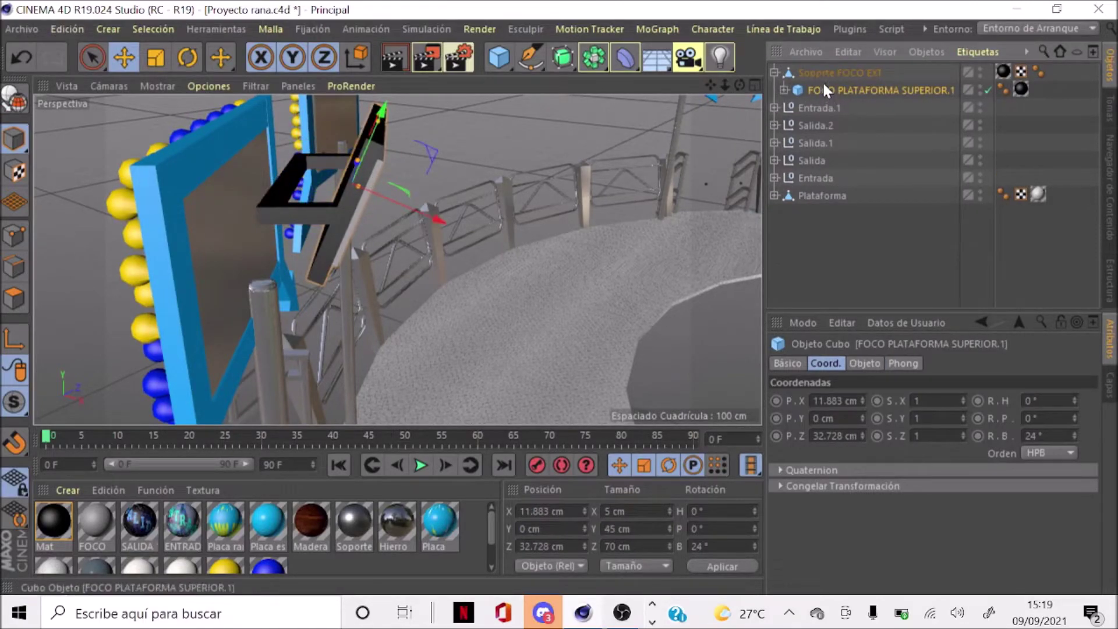
click(784, 90)
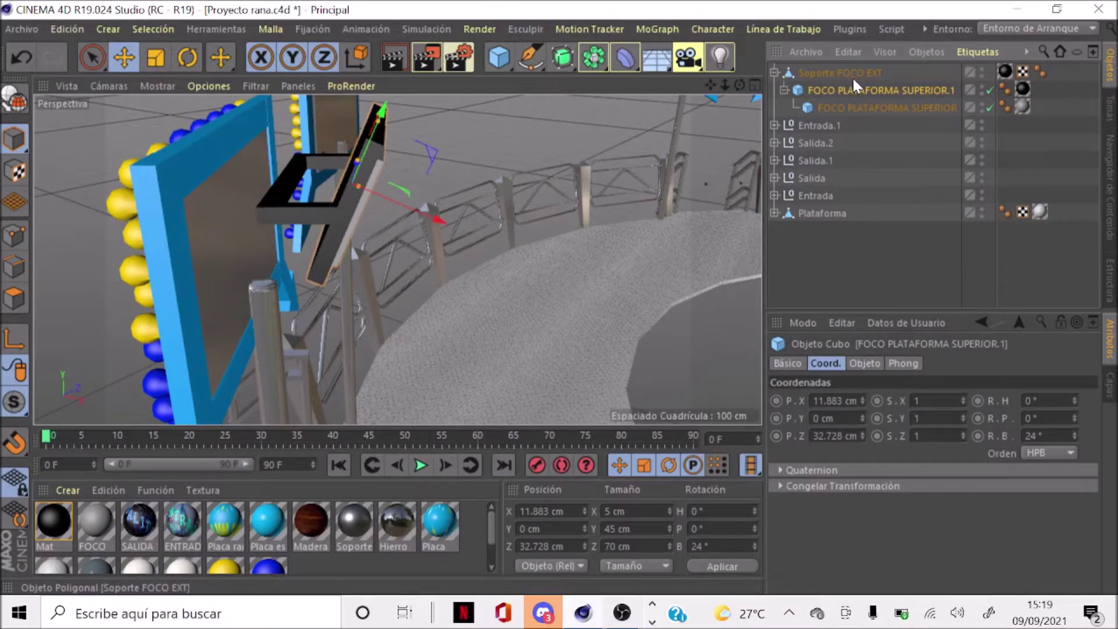
click(784, 90)
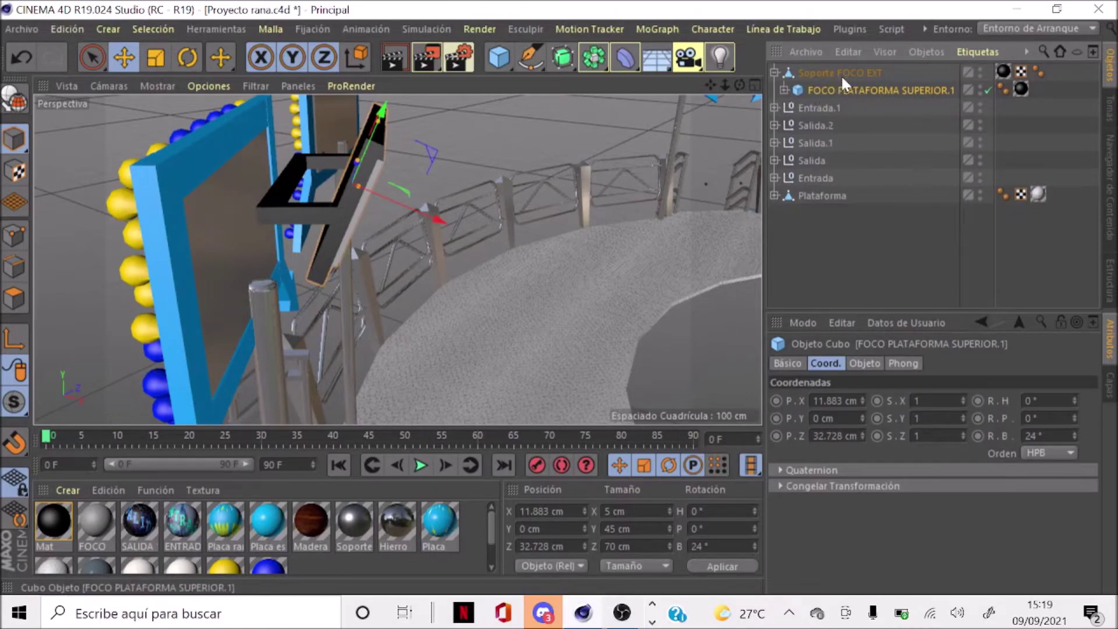
click(1075, 433)
mouse_move(1078, 431)
mouse_down()
mouse_move(1078, 422)
mouse_move(1078, 454)
mouse_up()
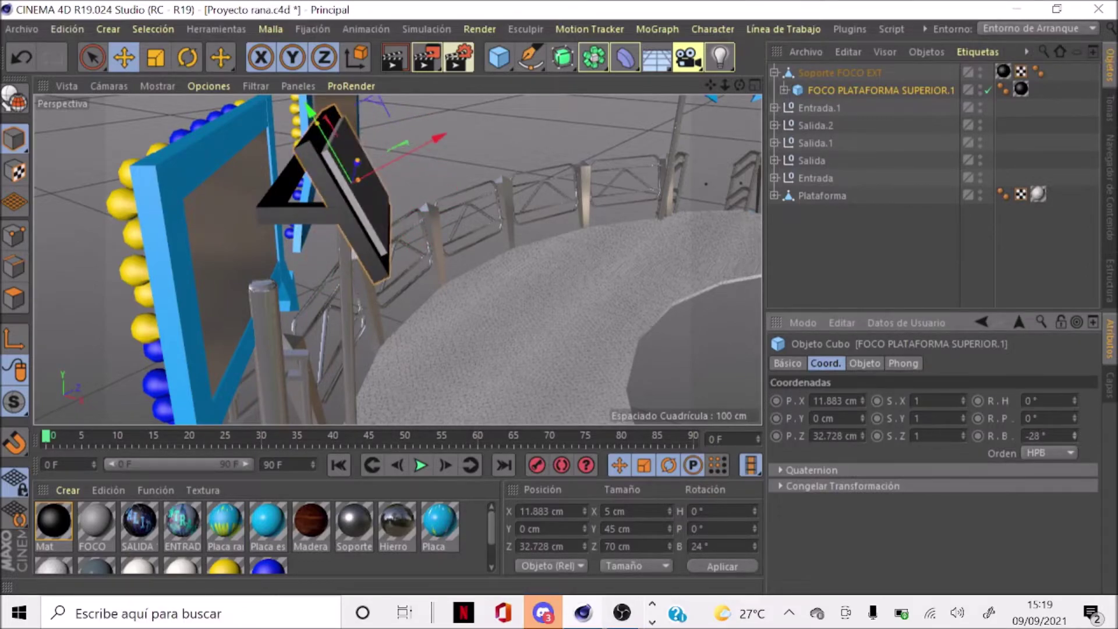
key(ctrl+z)
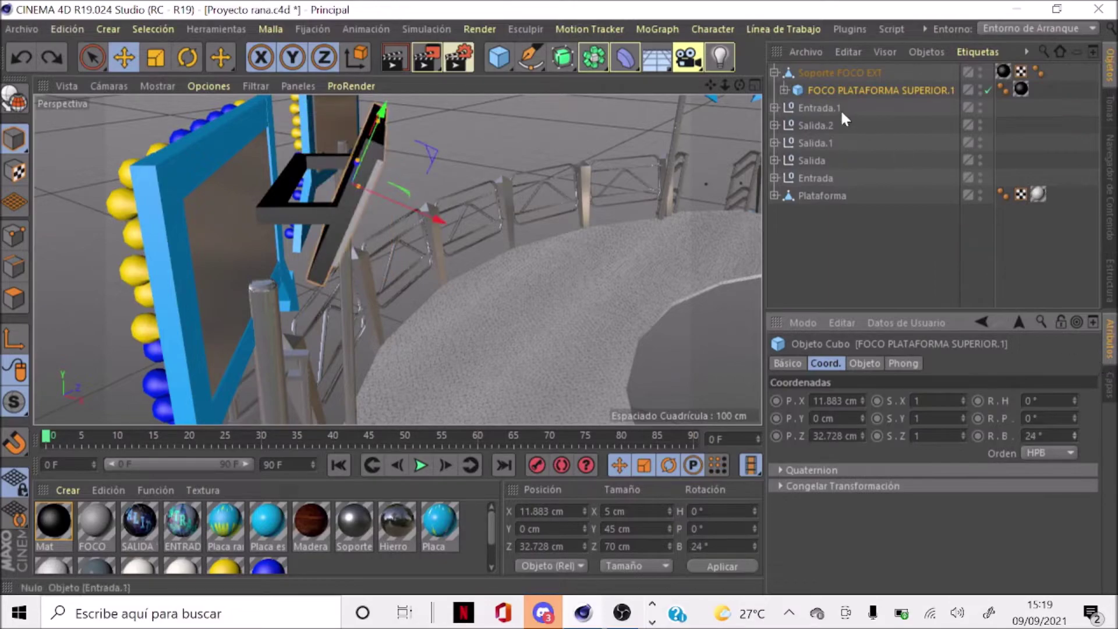
click(775, 73)
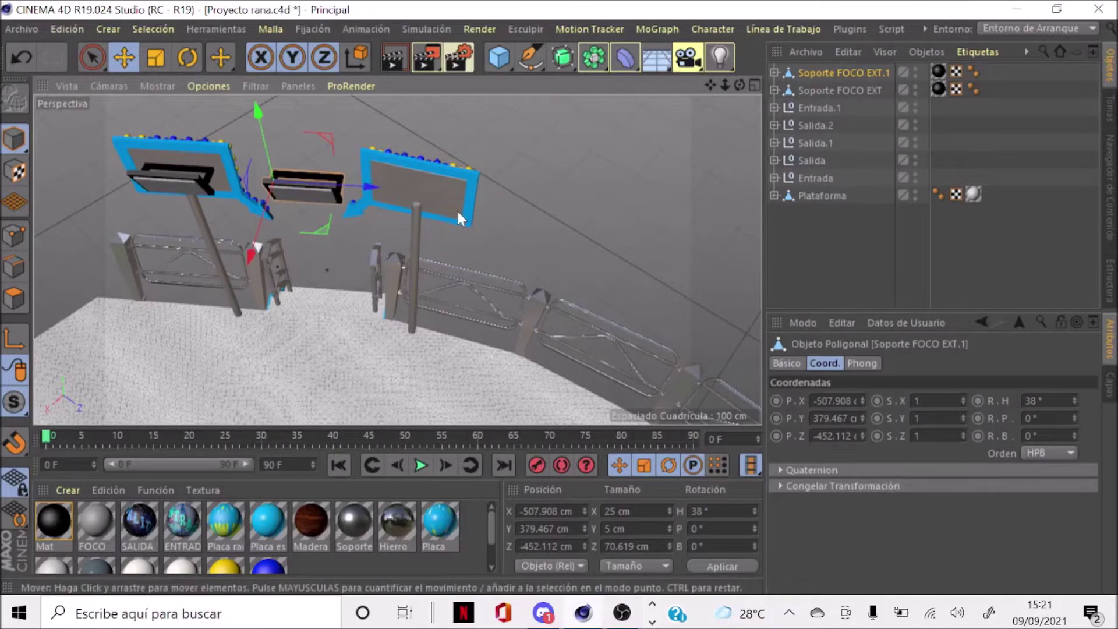
Duplicate the FOCO material as FLASH, then select the lamp inside Soporte FOCO EXT.1
click(99, 522)
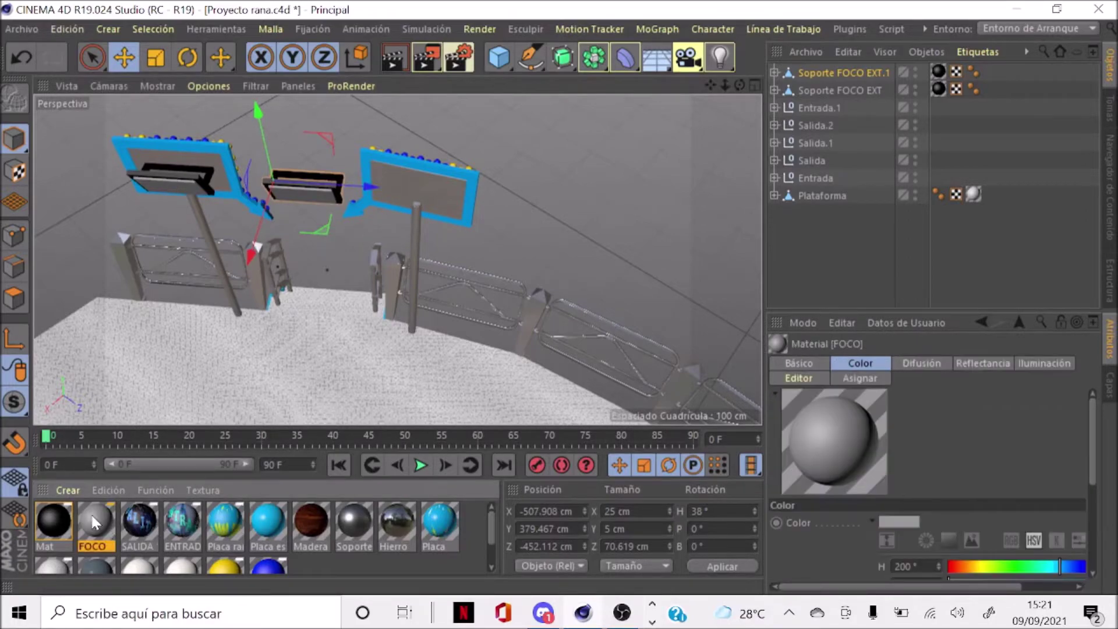
scroll(278, 553, down, 2)
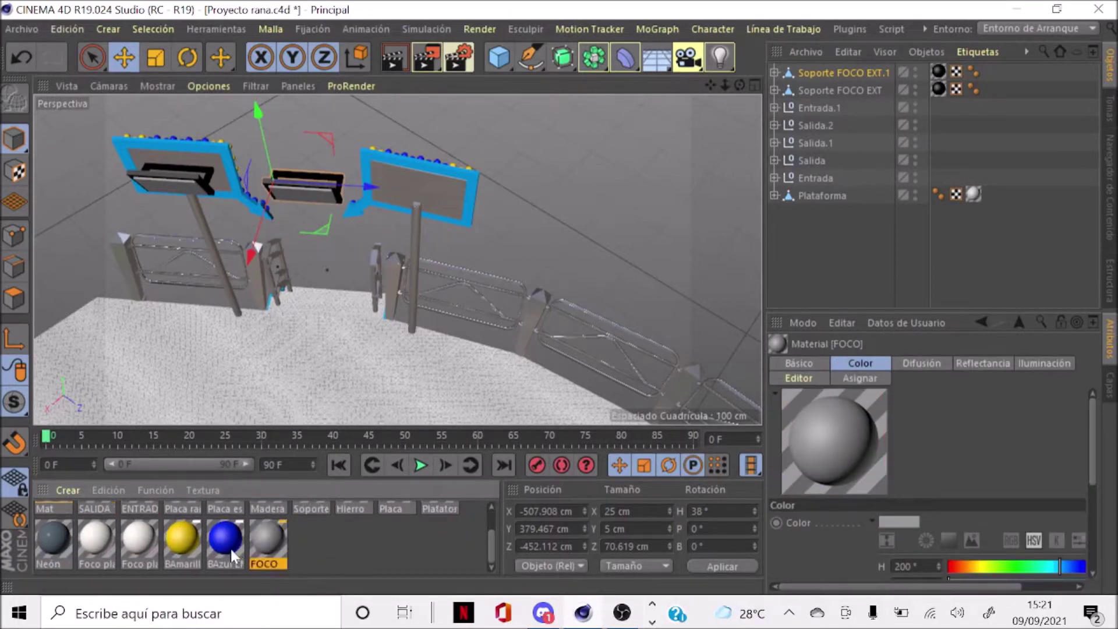
ctrl+drag(267, 541, 47, 536)
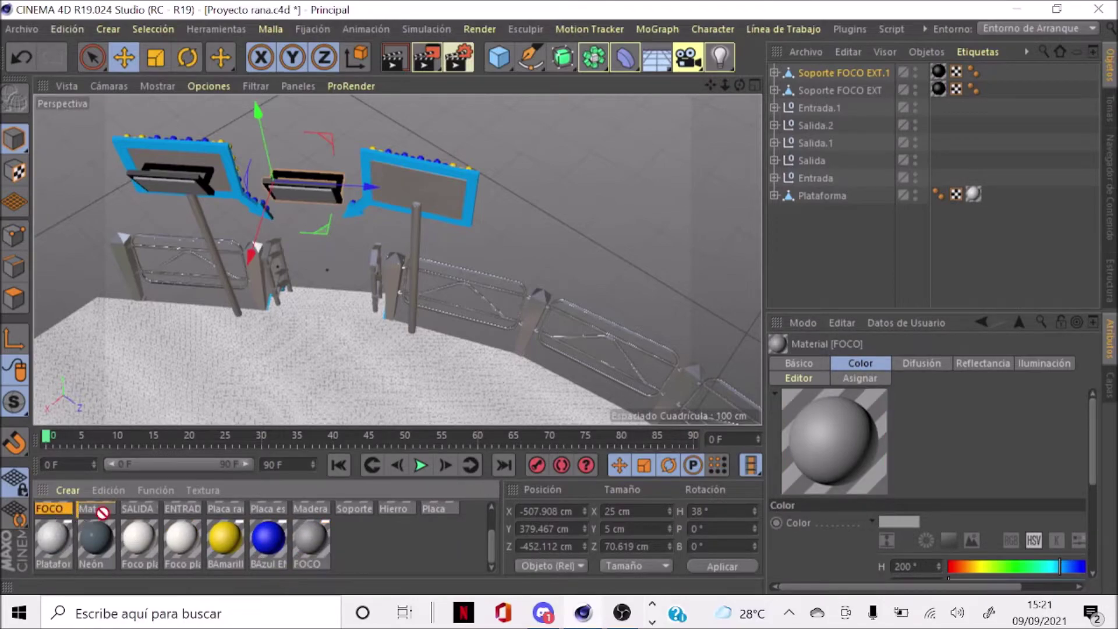
drag(338, 557, 315, 562)
double_click(308, 564)
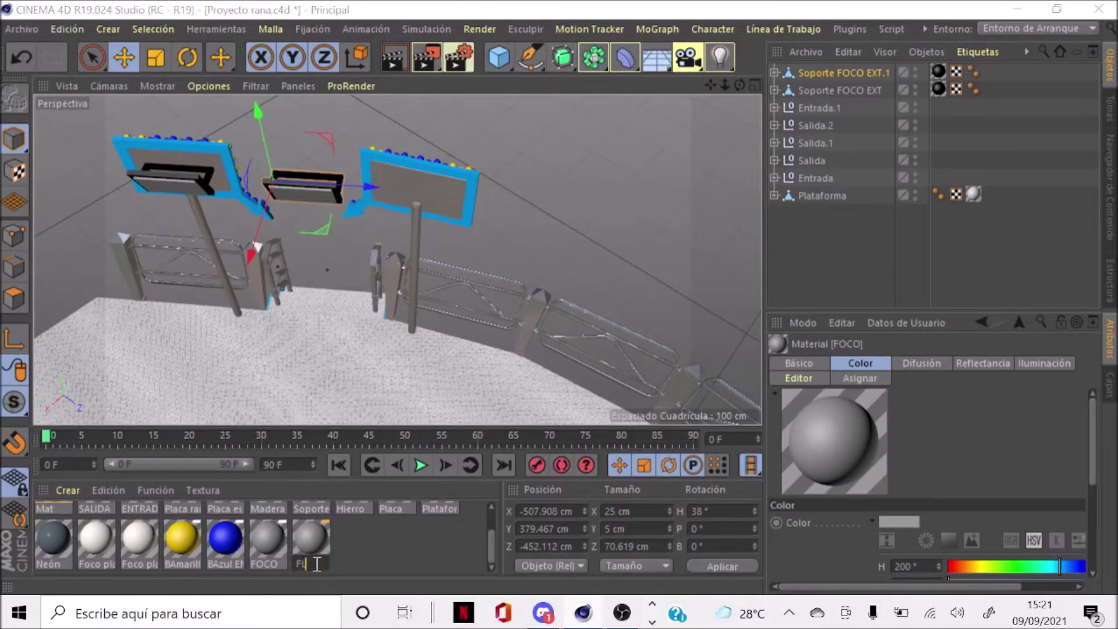
text(FLASH)
key(Return)
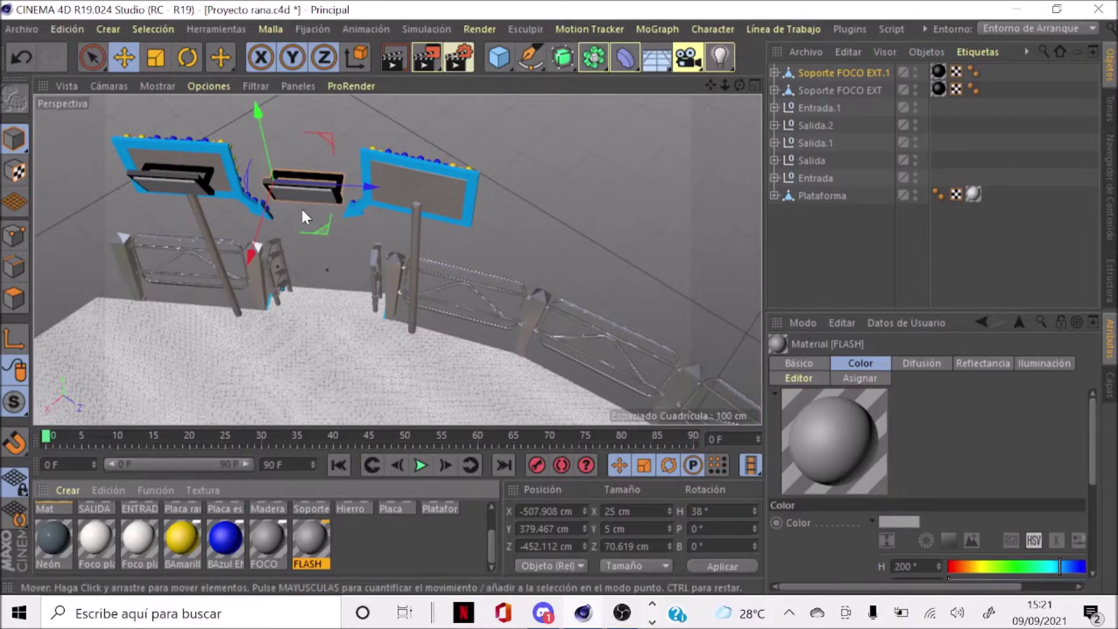
click(775, 72)
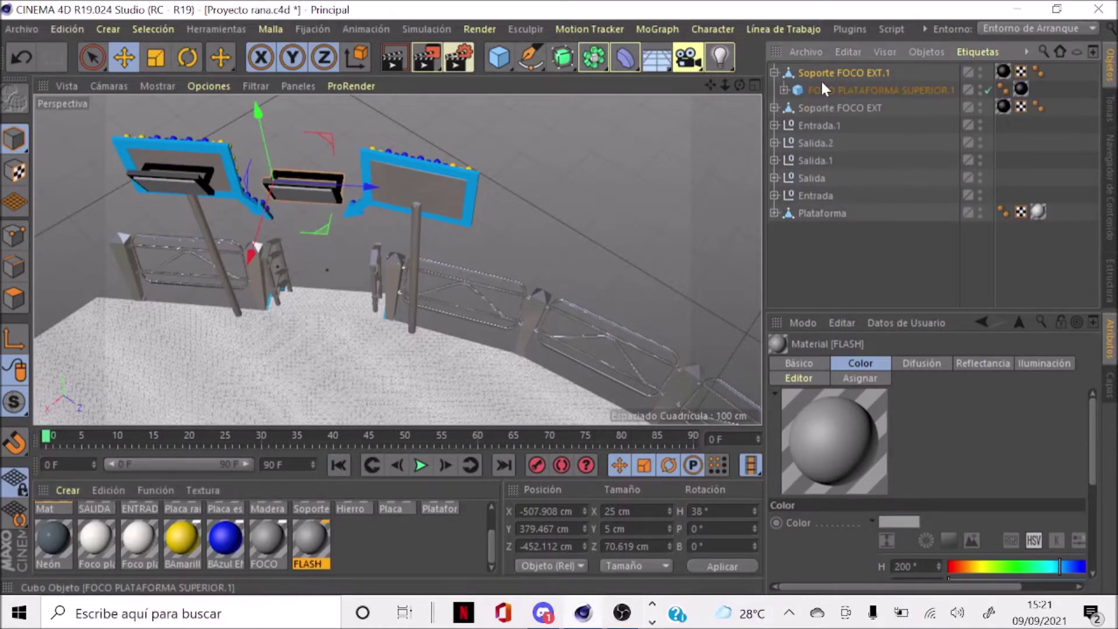
click(792, 89)
Enable white 700% Luminosidad glow on the FOCO and FLASH materials
click(311, 541)
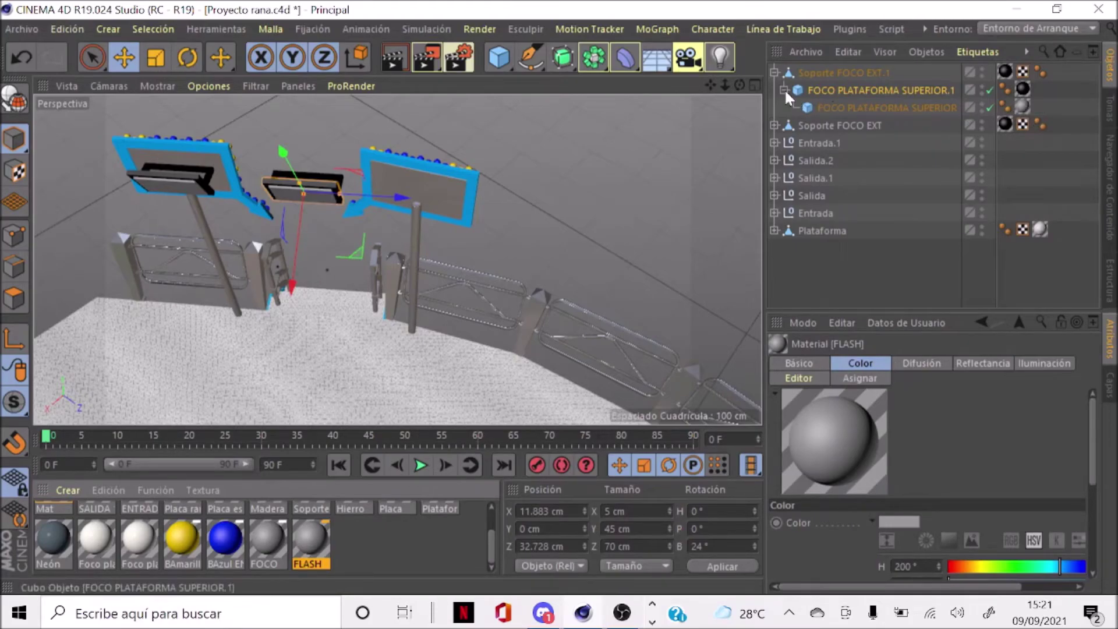
click(775, 73)
double_click(257, 553)
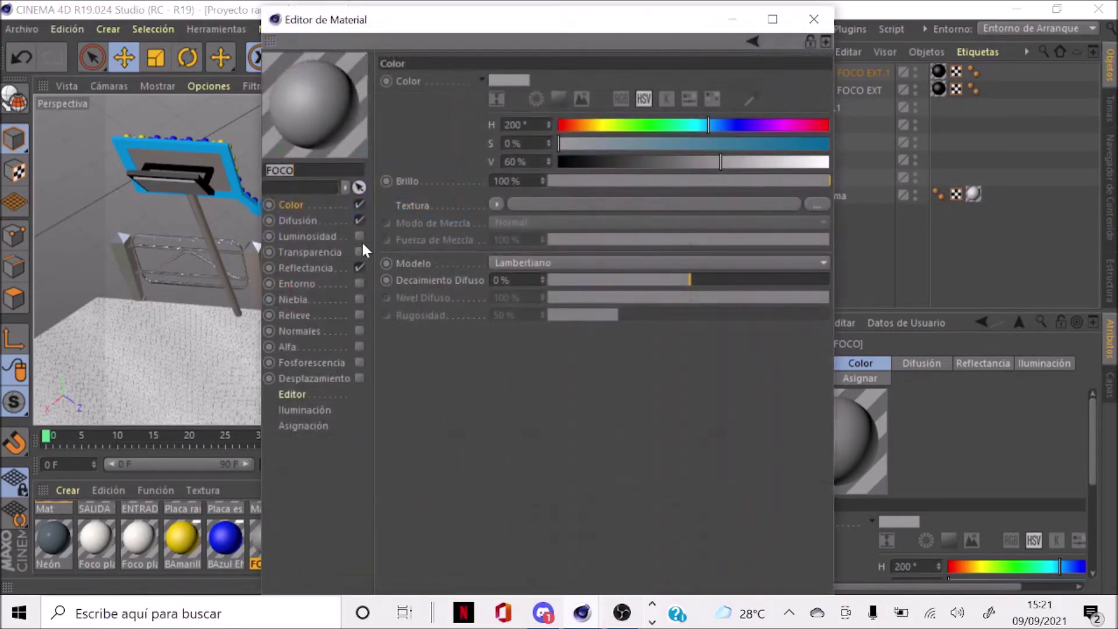
click(359, 252)
drag(384, 28, 616, 94)
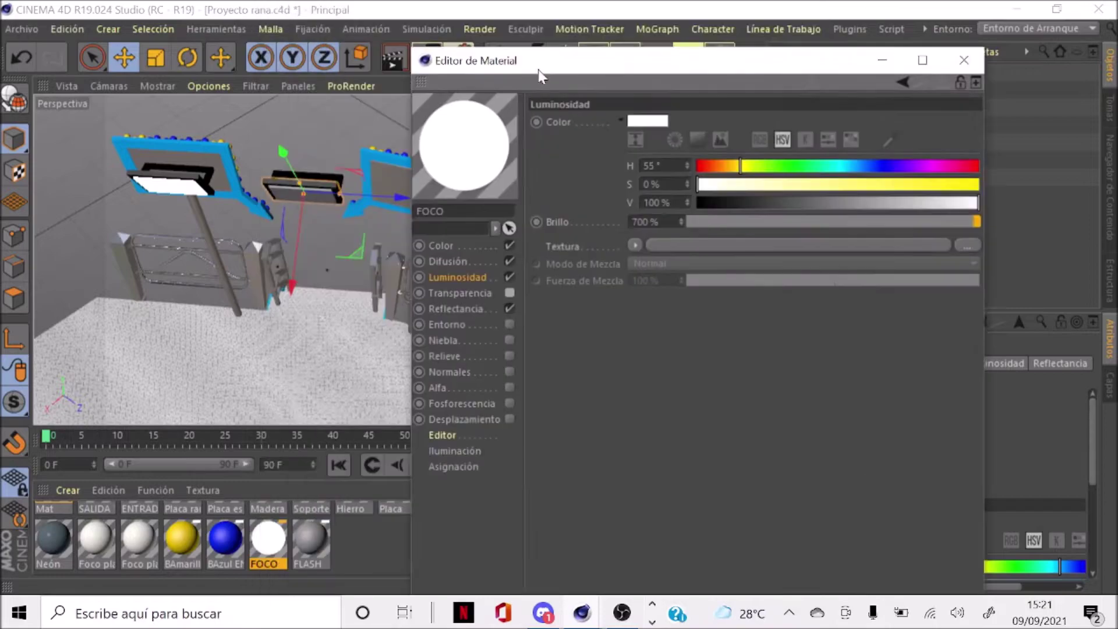
click(311, 539)
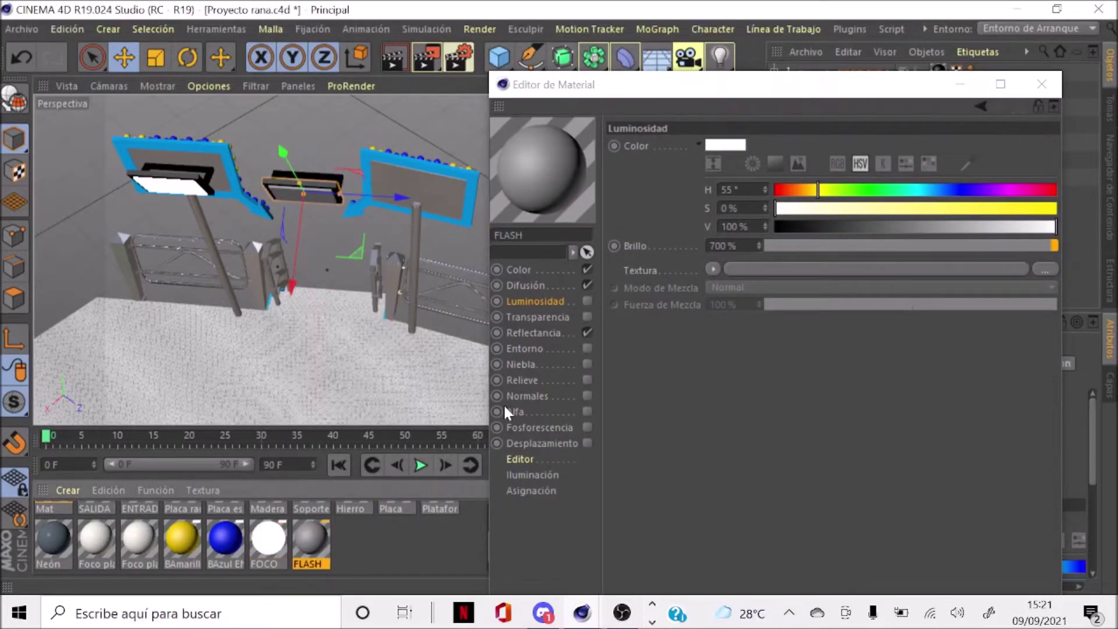
click(587, 301)
Uncheck the glow on both FOCO and FLASH and close the Material Editor
click(277, 544)
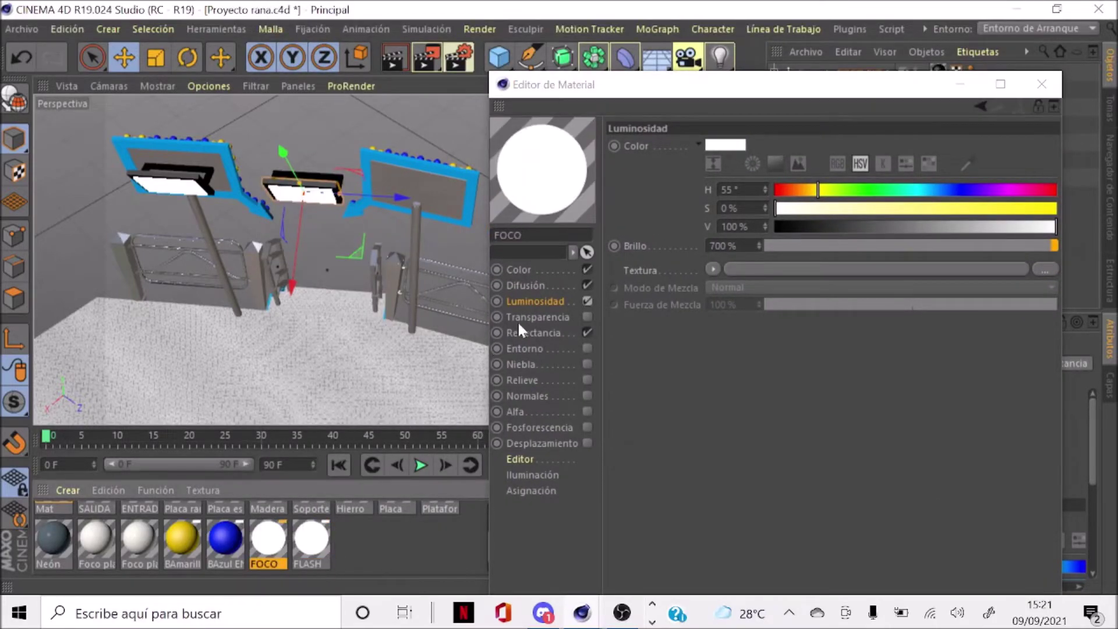
click(587, 302)
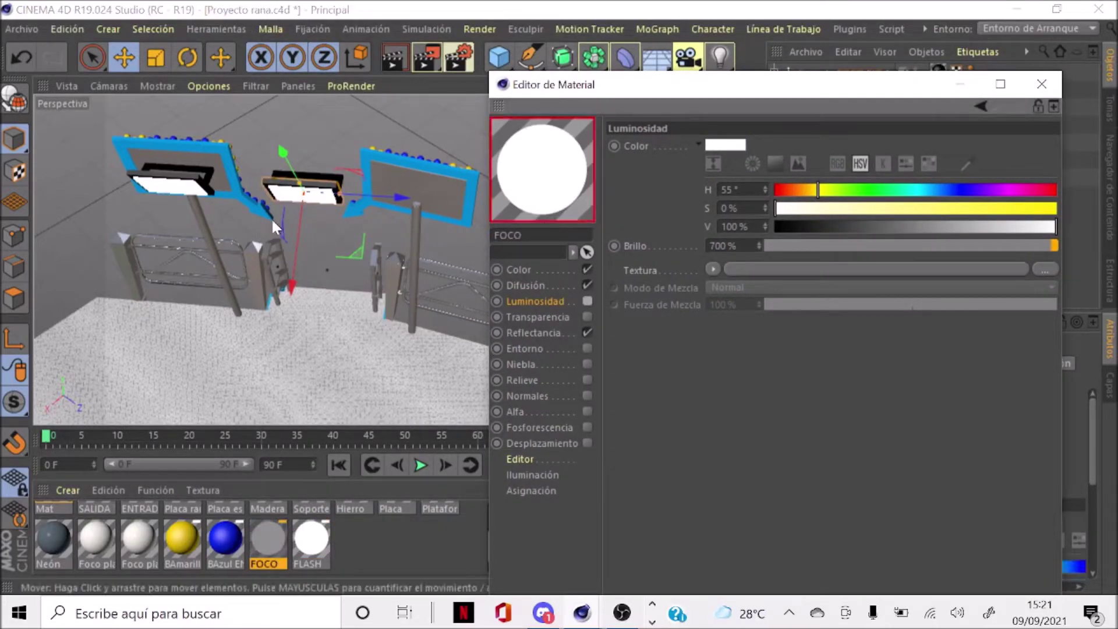
click(315, 533)
click(587, 301)
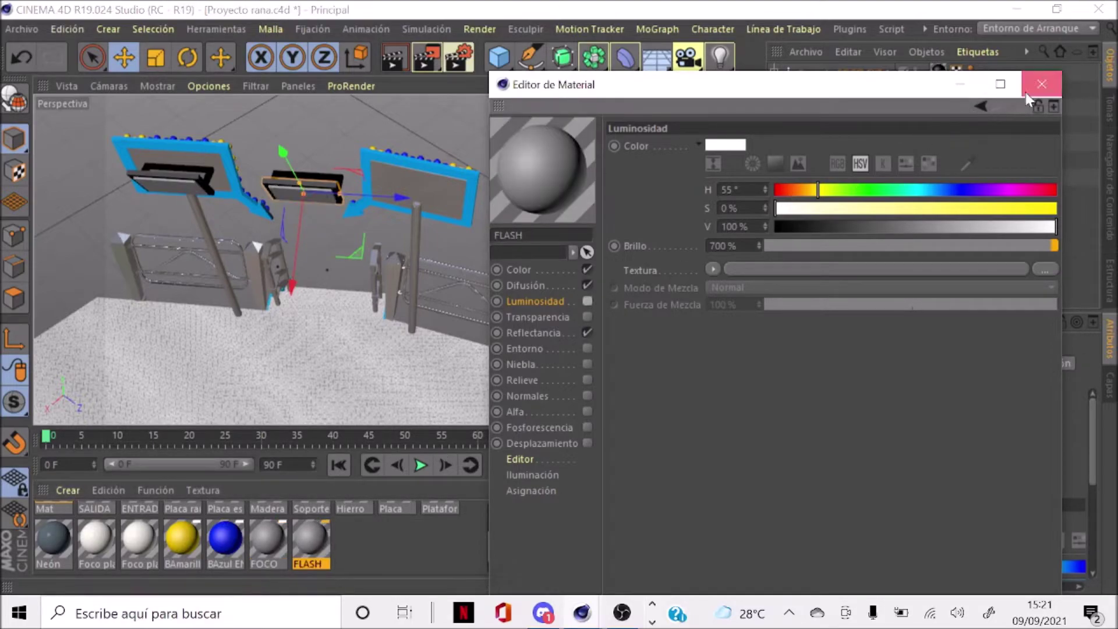
click(1038, 85)
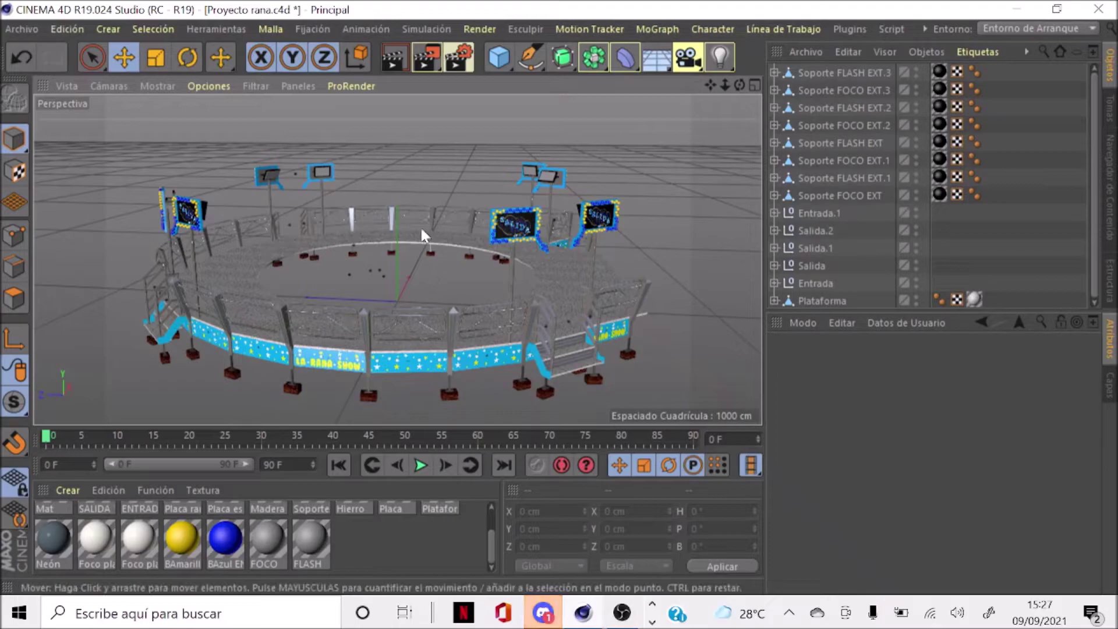
scroll(262, 180, up, 5)
scroll(285, 161, up, 3)
scroll(280, 166, down, 5)
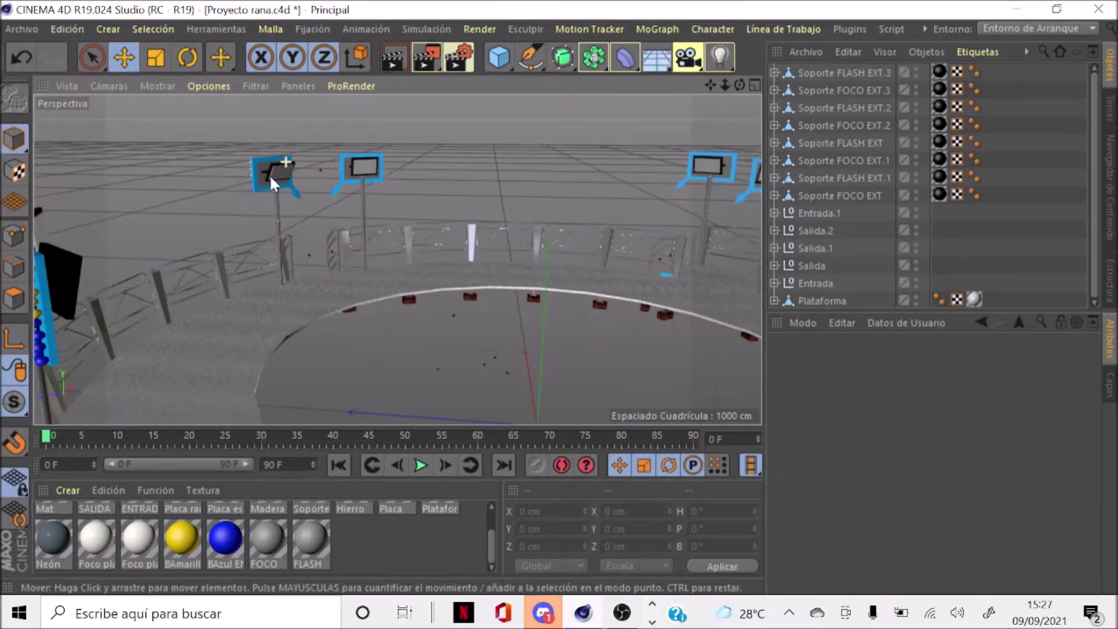
scroll(233, 186, down, 3)
drag(737, 85, 647, 134)
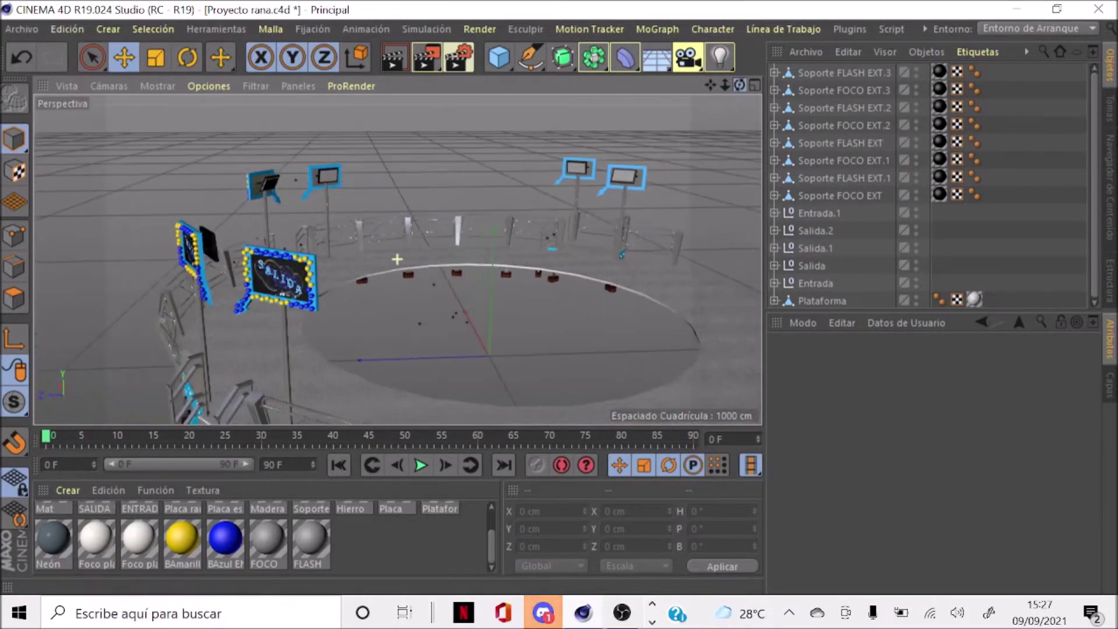
scroll(637, 133, up, 4)
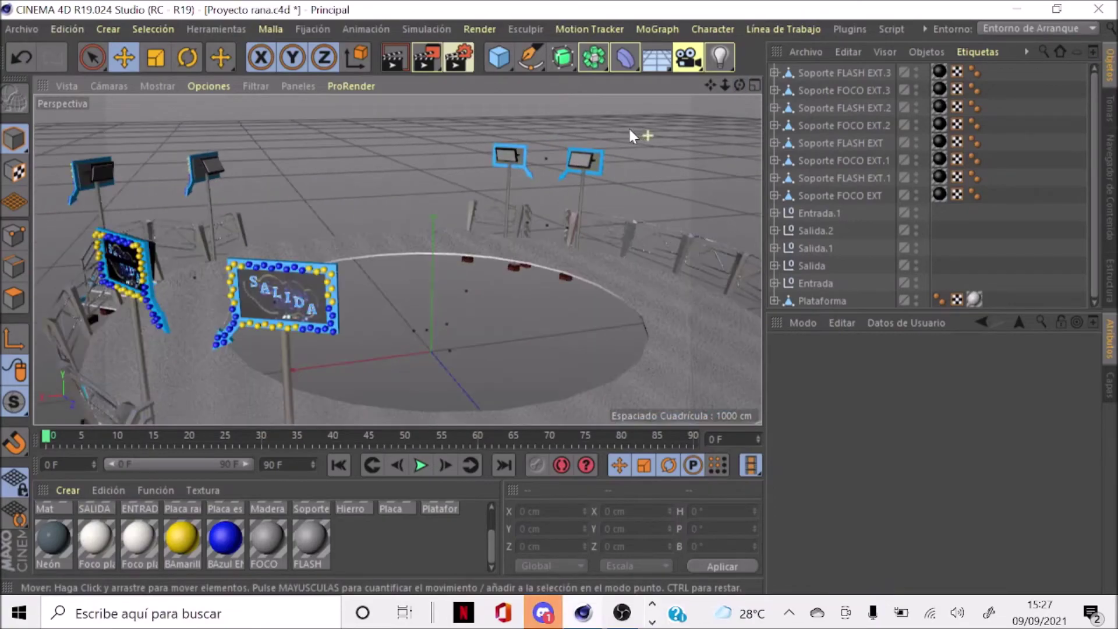
scroll(617, 146, up, 3)
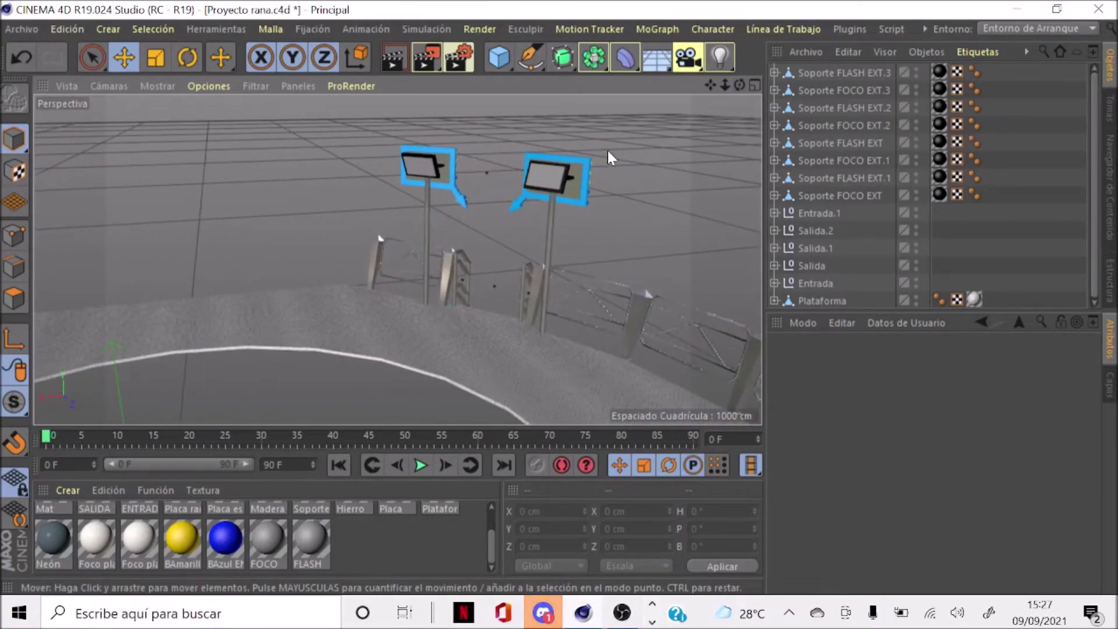
scroll(616, 157, up, 2)
scroll(573, 153, up, 2)
scroll(578, 169, up, 2)
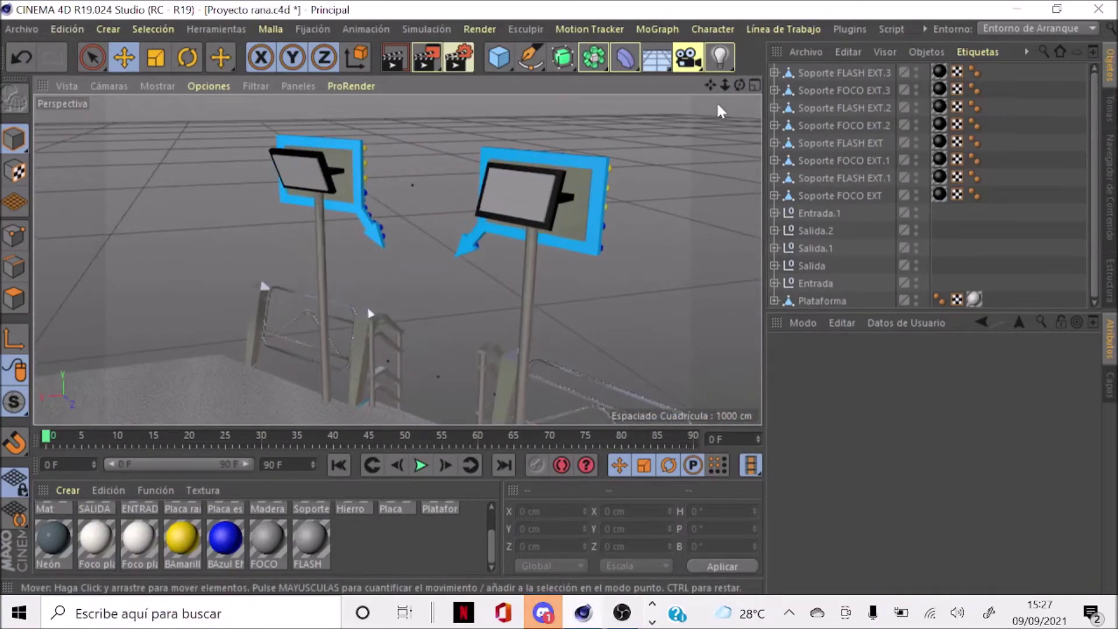
mouse_move(740, 85)
mouse_down()
mouse_move(652, 99)
mouse_move(635, 117)
mouse_move(674, 124)
mouse_up()
scroll(675, 127, down, 3)
scroll(674, 129, down, 2)
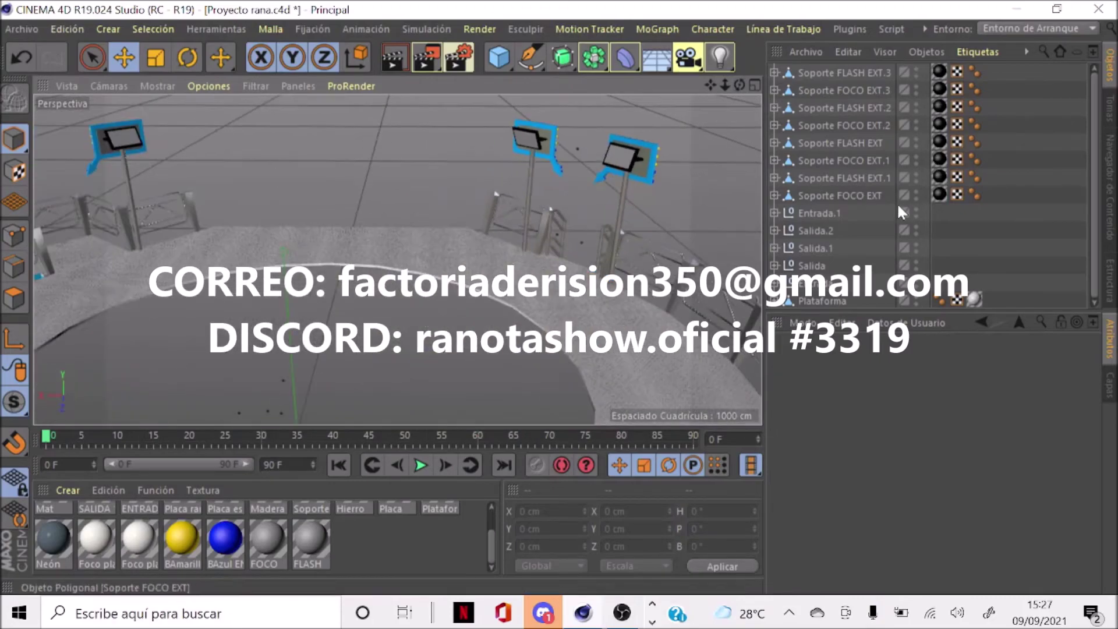
Group the five entrance and exit nulls under a new null named 'ENTRADAS Y SALIDAS'
click(816, 285)
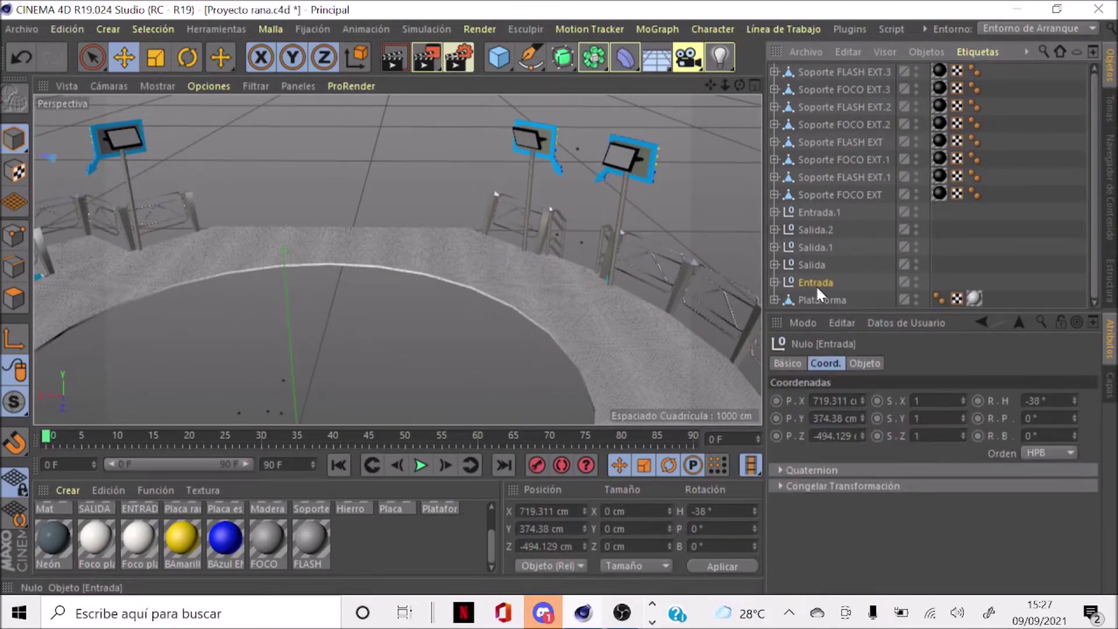
shift+click(813, 214)
key(h)
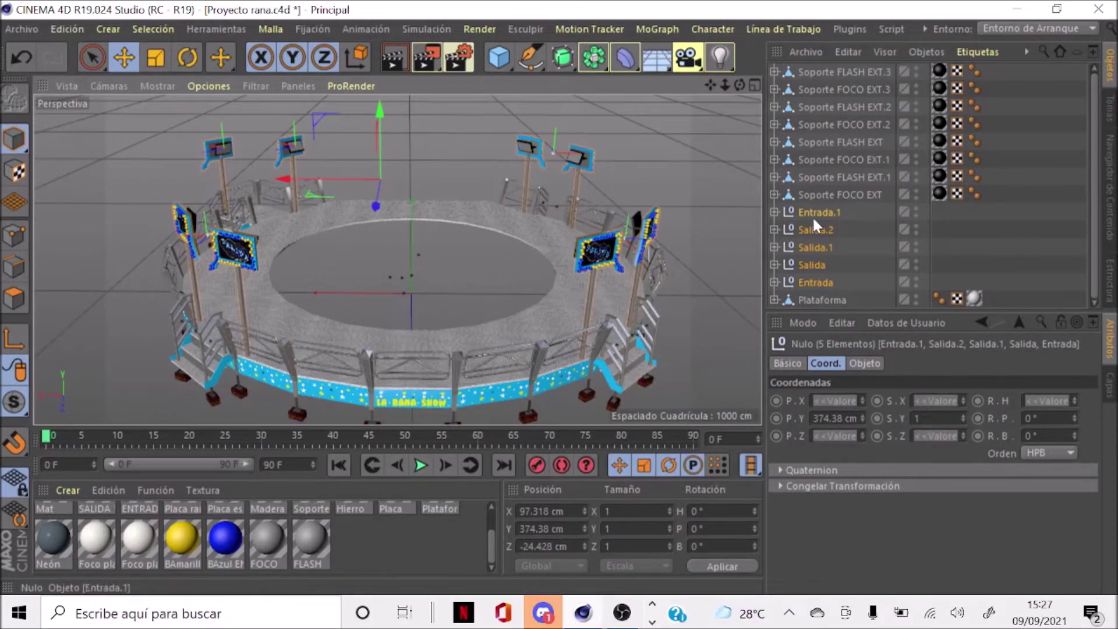
right_click(819, 243)
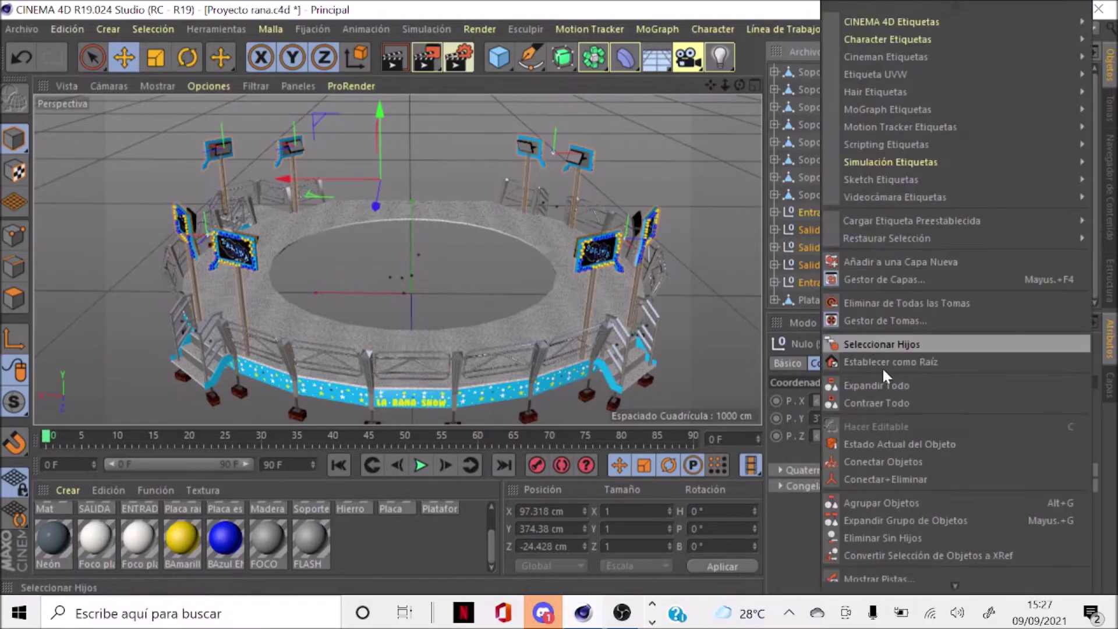
click(920, 497)
double_click(809, 214)
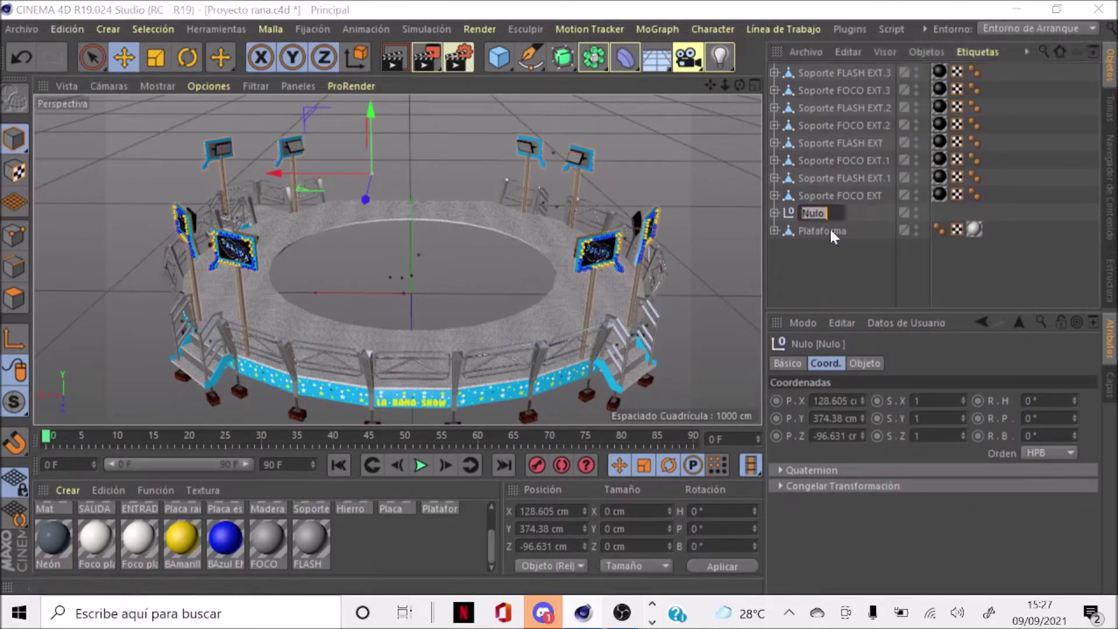
text(ENTRADA)
text(S Y SALIDAS)
key(Return)
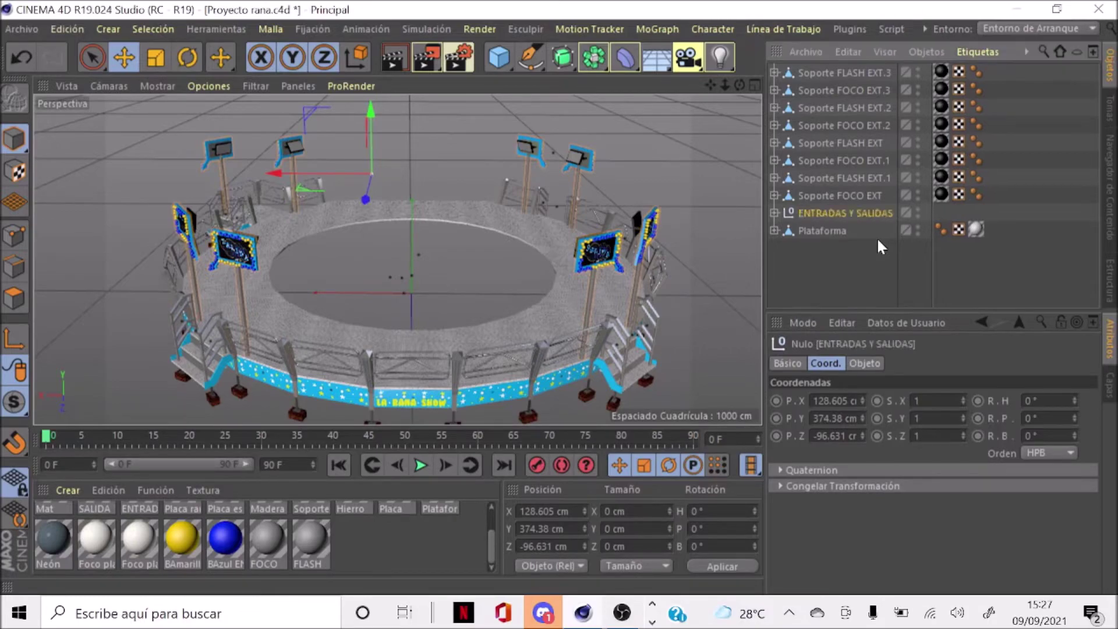
Move all eight Soporte brackets inside ENTRADAS Y SALIDAS
click(863, 195)
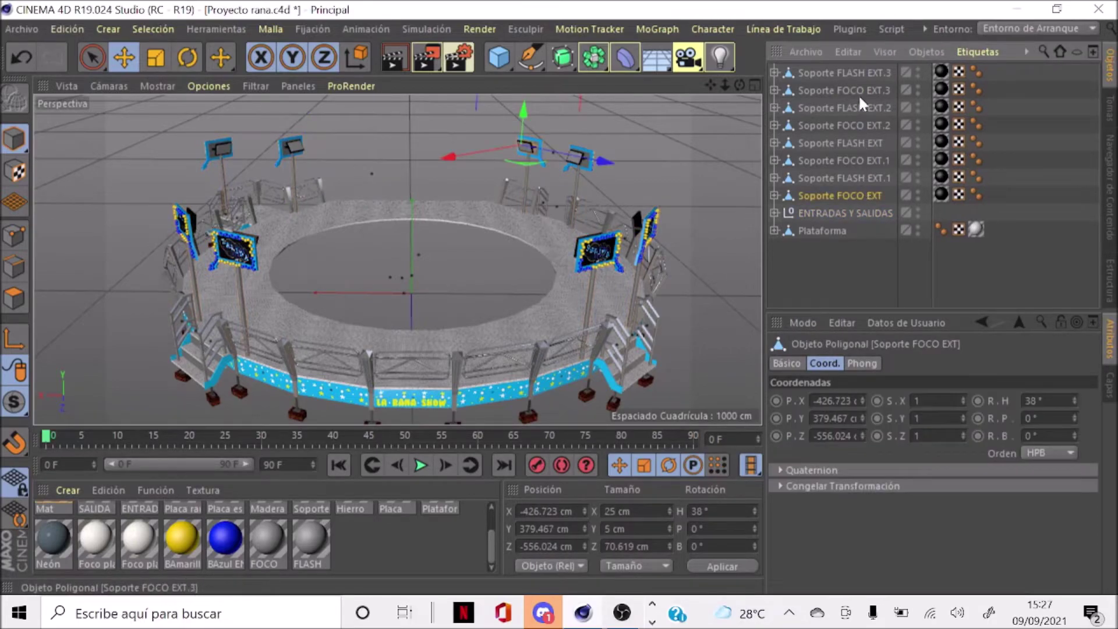
shift+click(850, 72)
drag(850, 71, 842, 211)
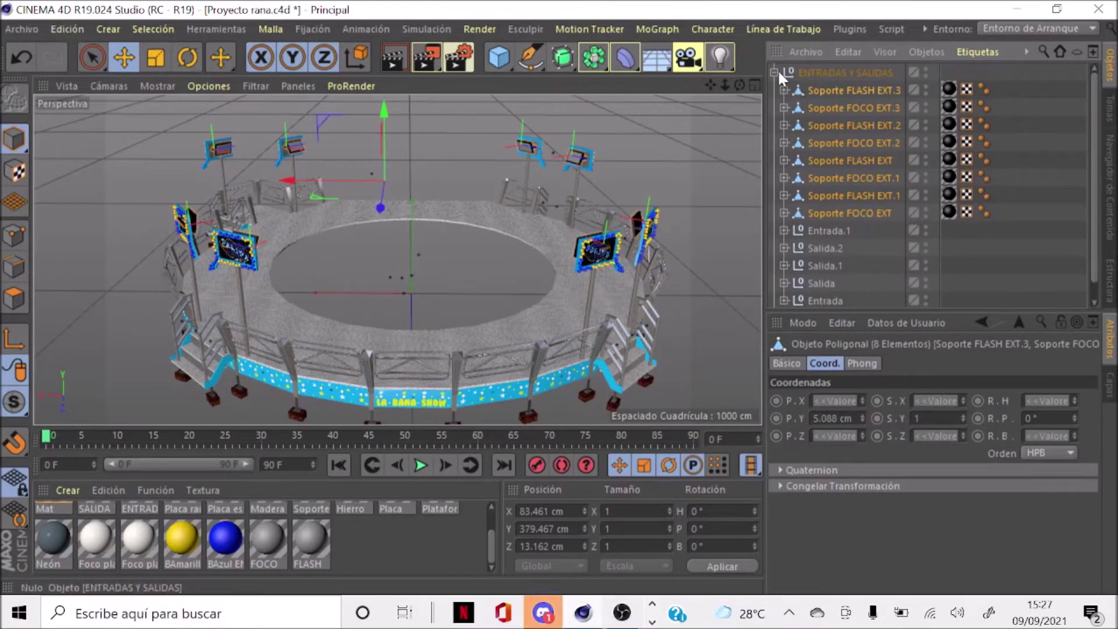
click(775, 72)
Nest ENTRADAS Y SALIDAS under Escaleras pequeñas and collapse Plataforma
click(775, 90)
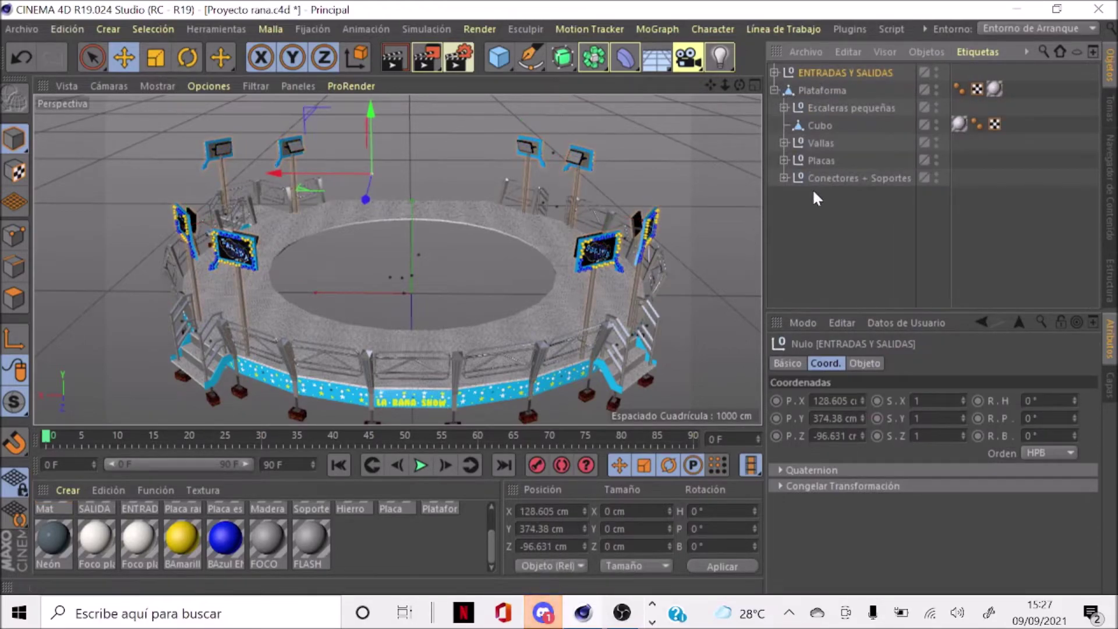
drag(806, 70, 826, 110)
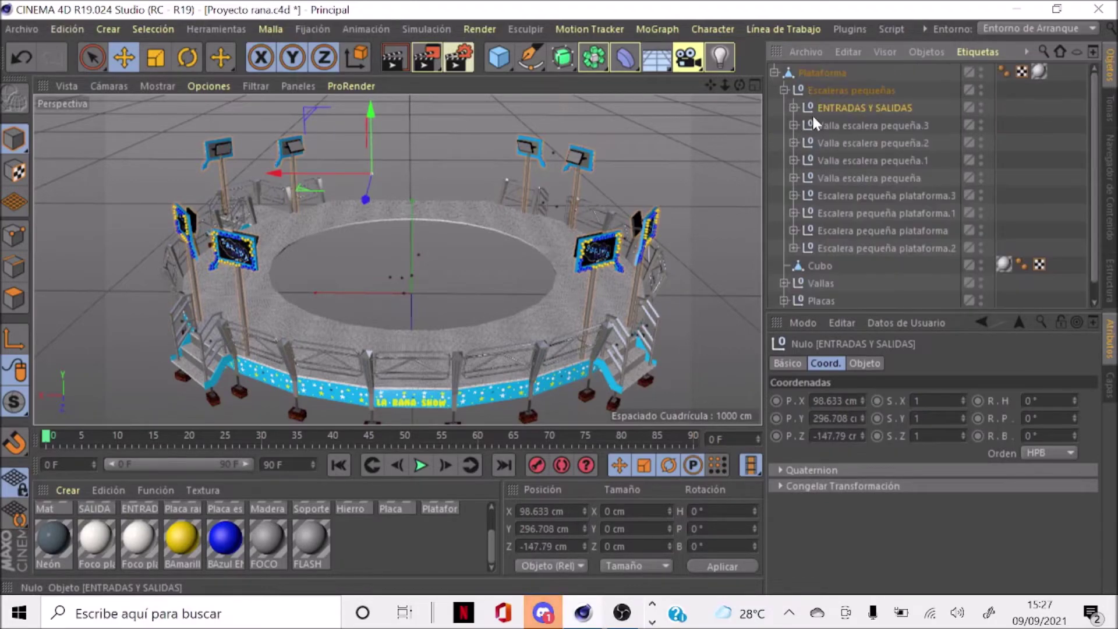
click(816, 72)
click(775, 72)
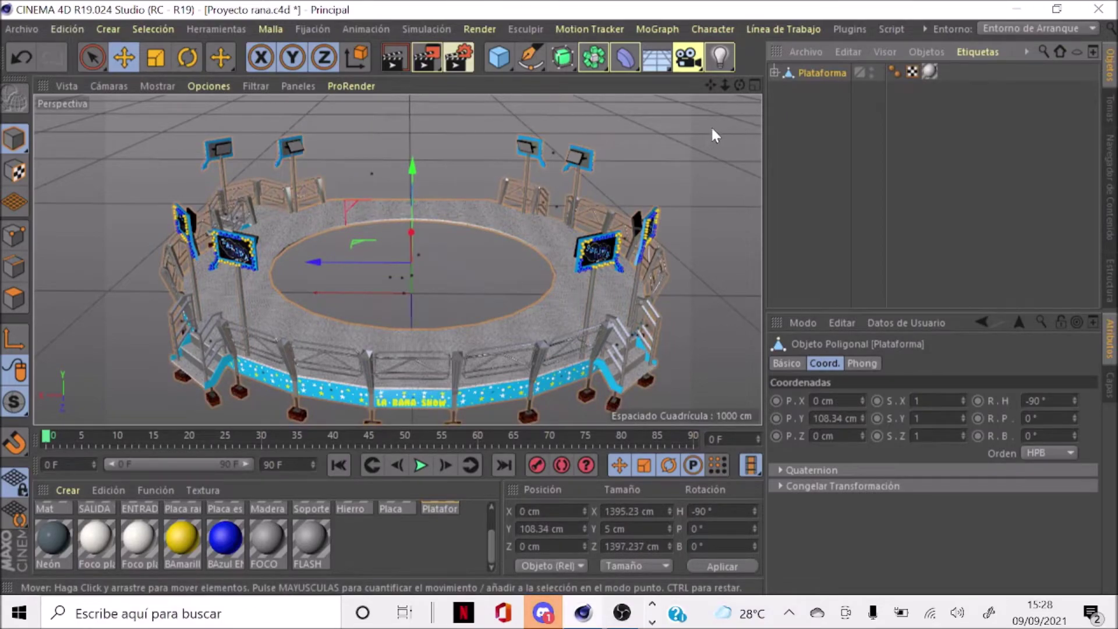
Rename Cubo under Plataforma to 'Extensión plataforma', then deselect and collapse Plataforma
click(774, 72)
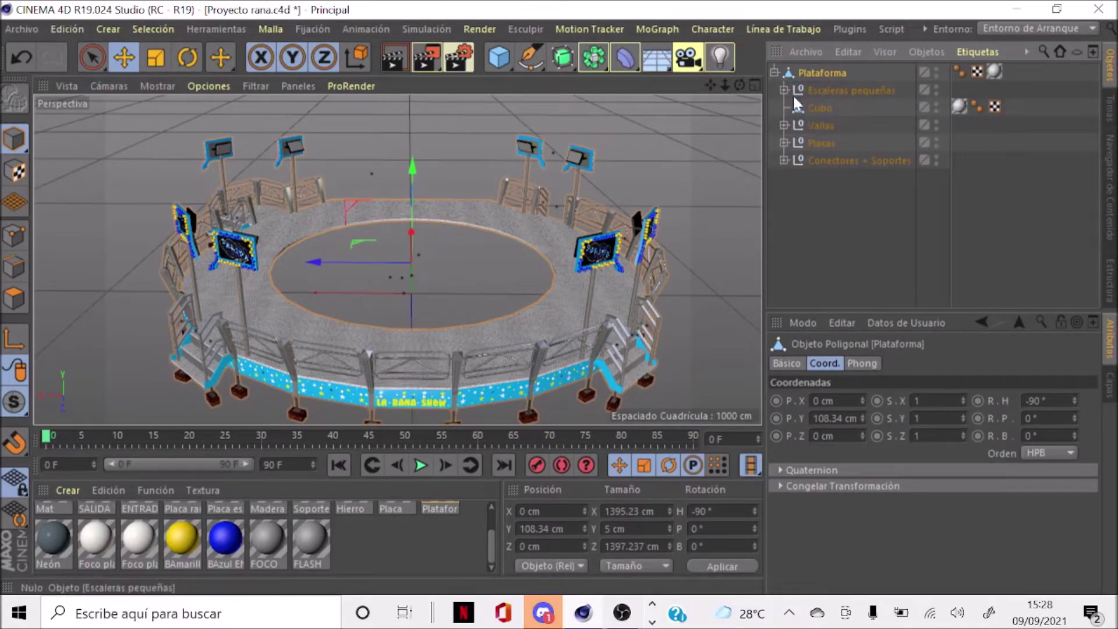
click(818, 108)
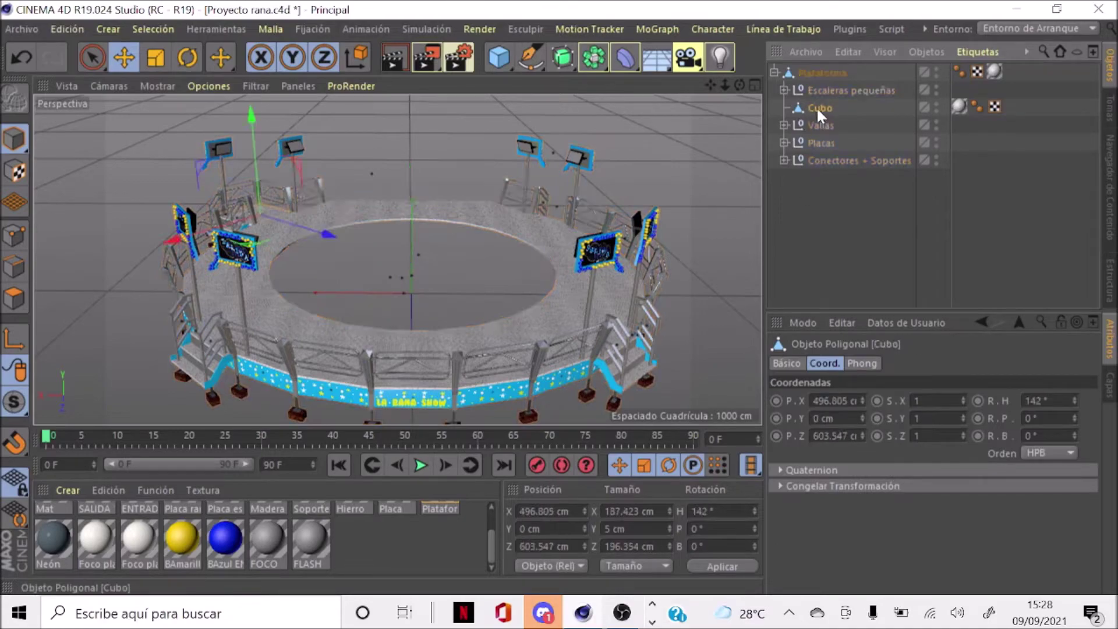
double_click(818, 108)
text(Es)
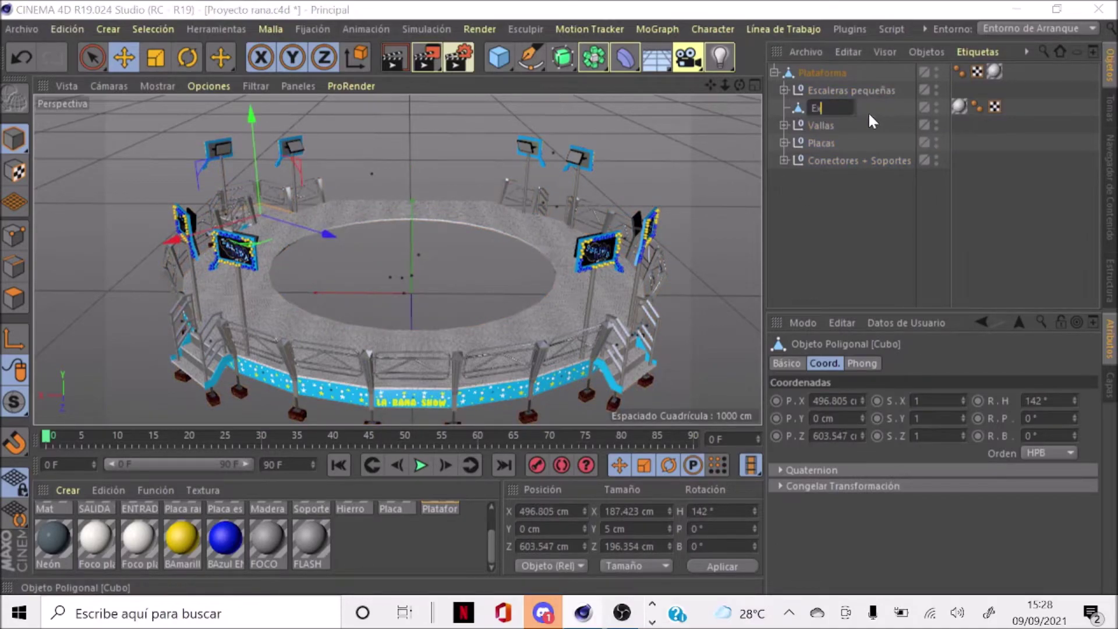
text(tems)
key(BackSpace)
key(BackSpace)
text(nsión pla)
text(taf)
text(orma)
key(Return)
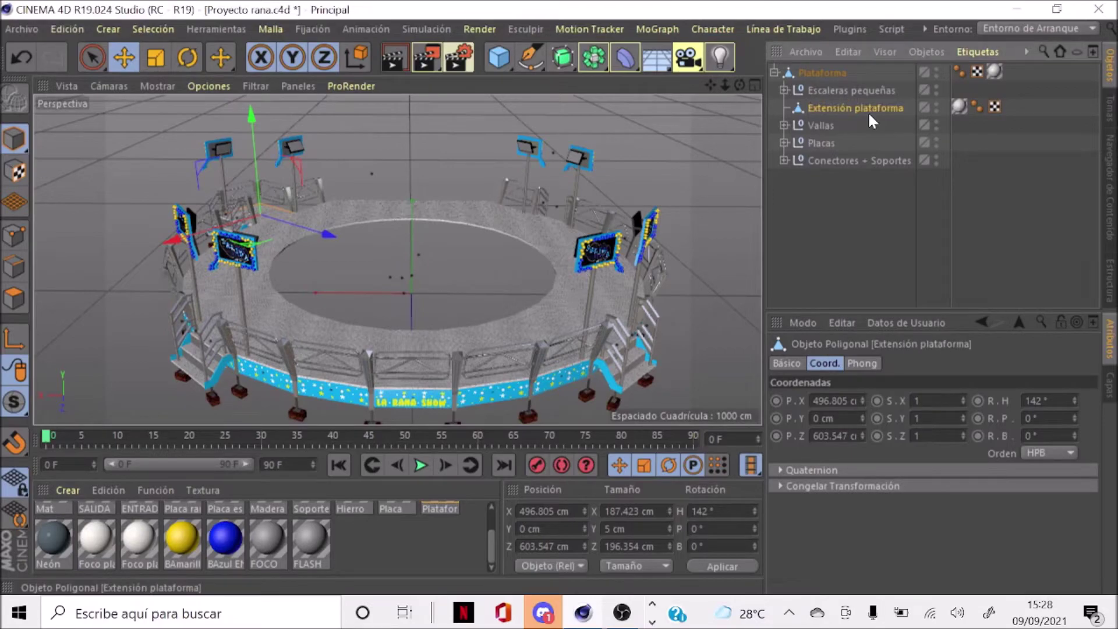
click(329, 154)
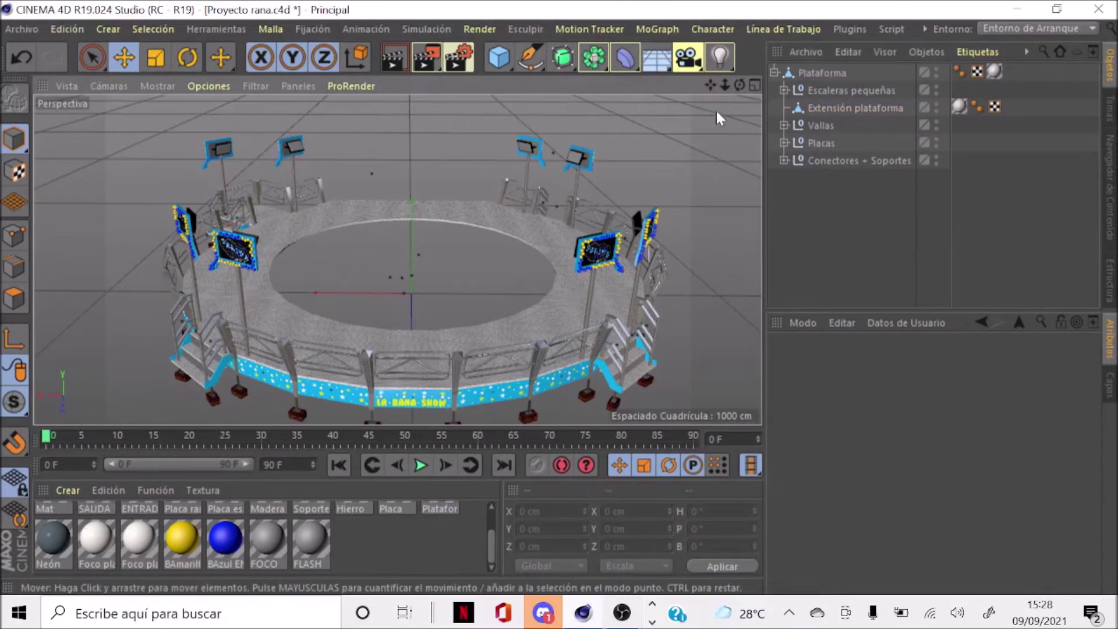
click(776, 72)
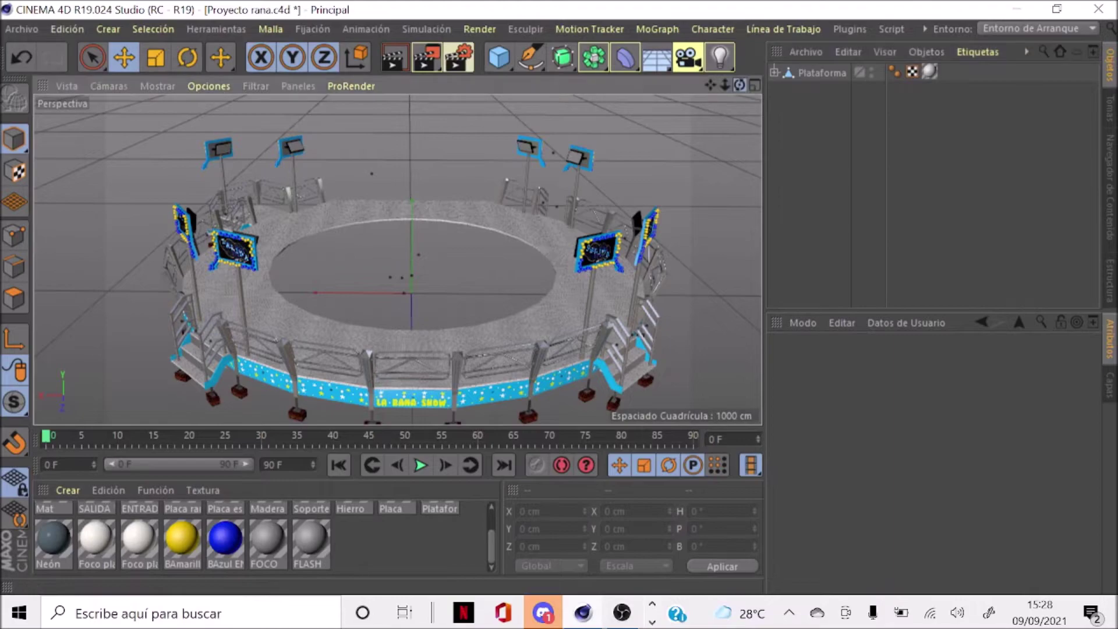
Enable Luminosidad and Entorno on the Neón through FLASH materials, then switch to Discord
mouse_move(419, 326)
alt+mouse_down()
mouse_move(427, 368)
mouse_move(431, 349)
alt+mouse_up()
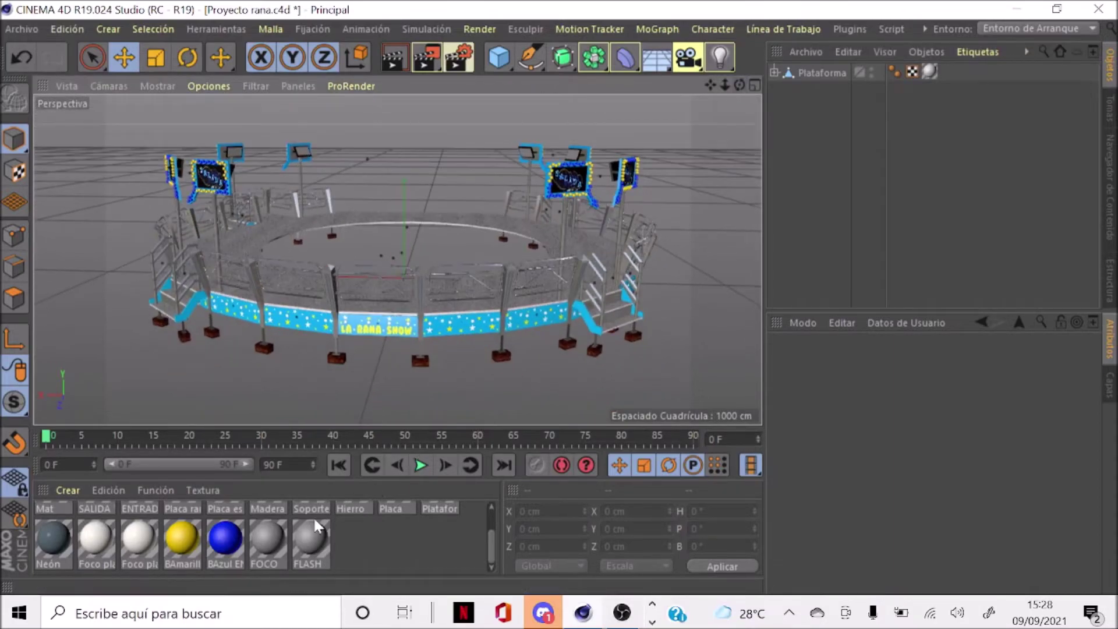
drag(348, 550, 79, 530)
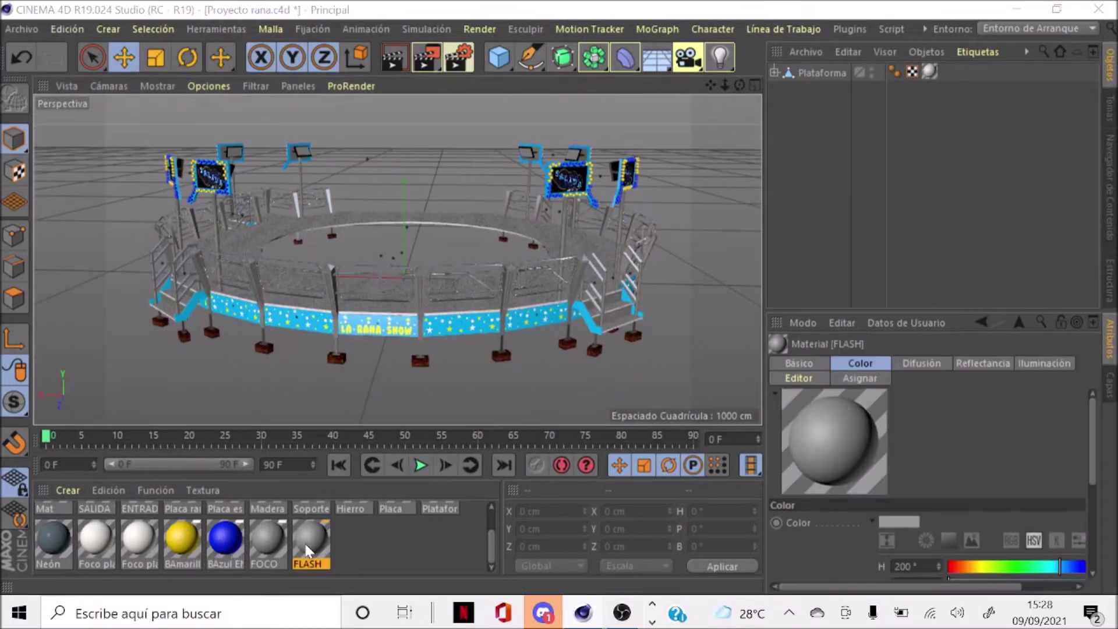
double_click(79, 530)
click(360, 236)
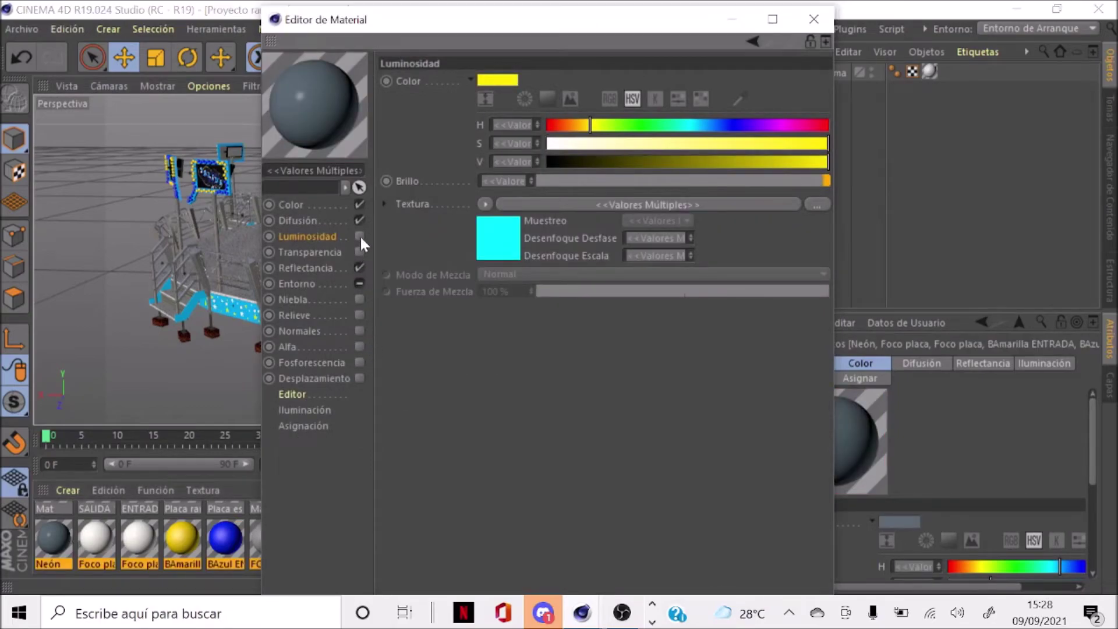
click(359, 284)
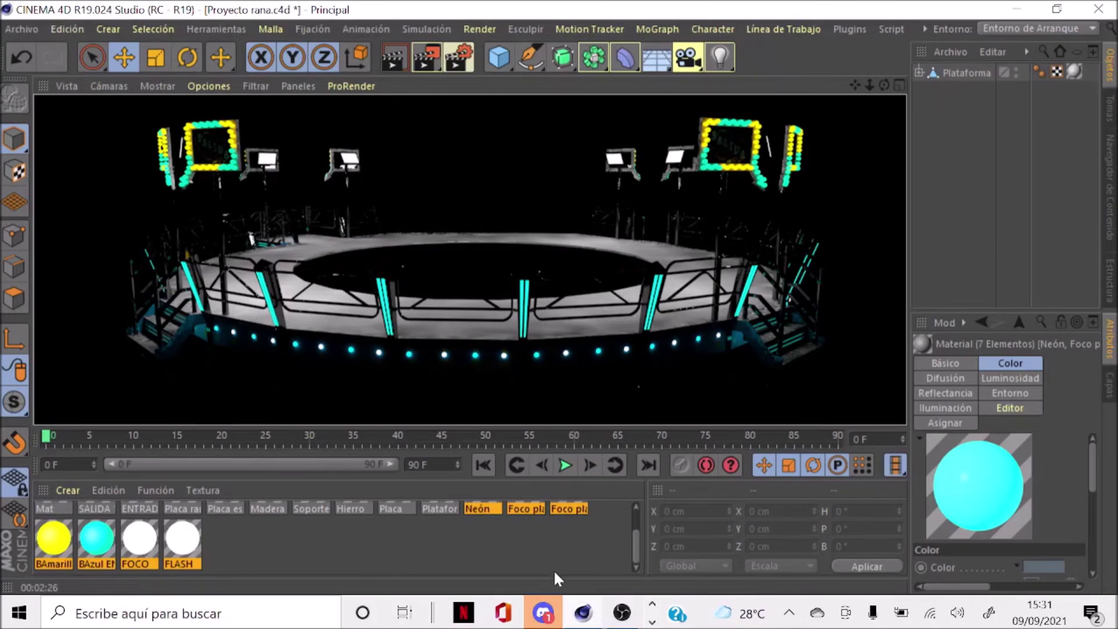
click(544, 613)
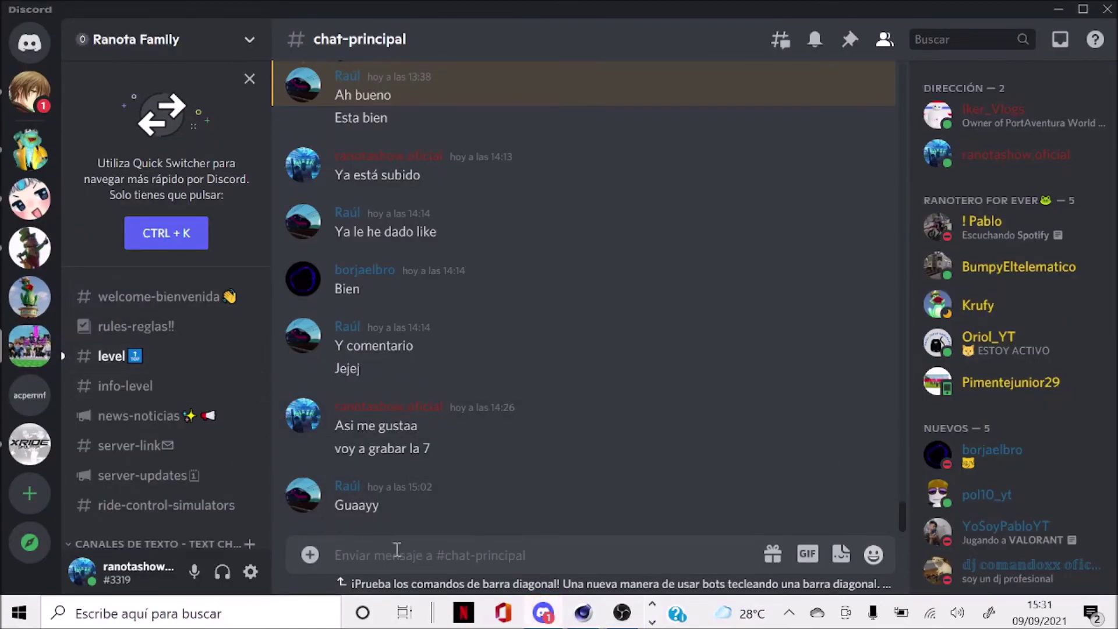
Paste the glowing render screenshot into Discord chat with the comment 'soplar ahor' and upload it
click(451, 552)
key(ctrl+v)
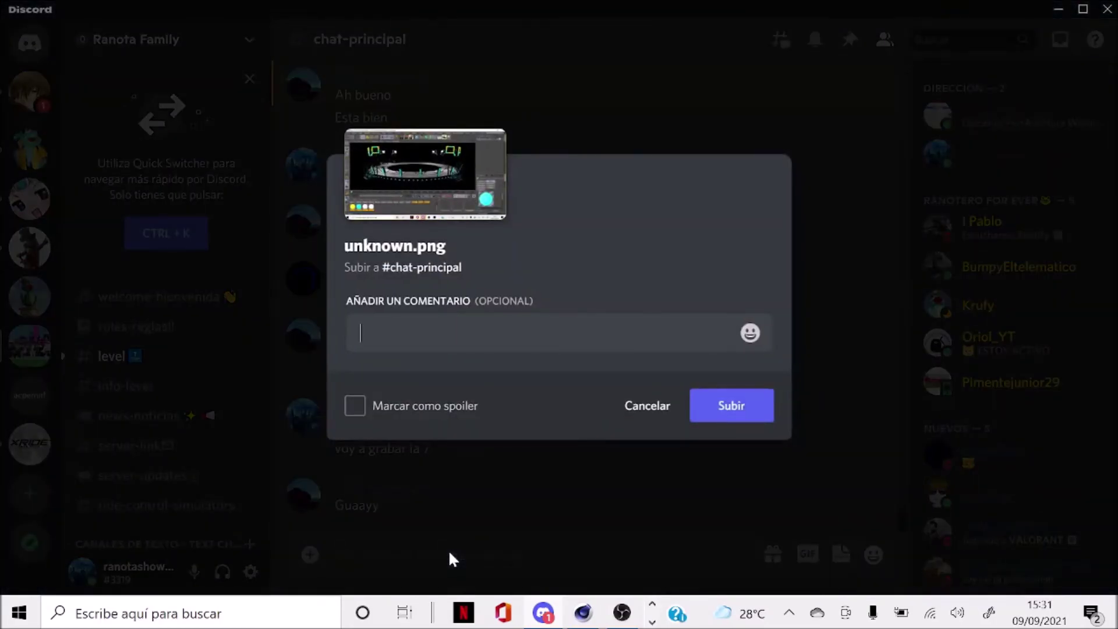
text(soplar ahor)
key(Return)
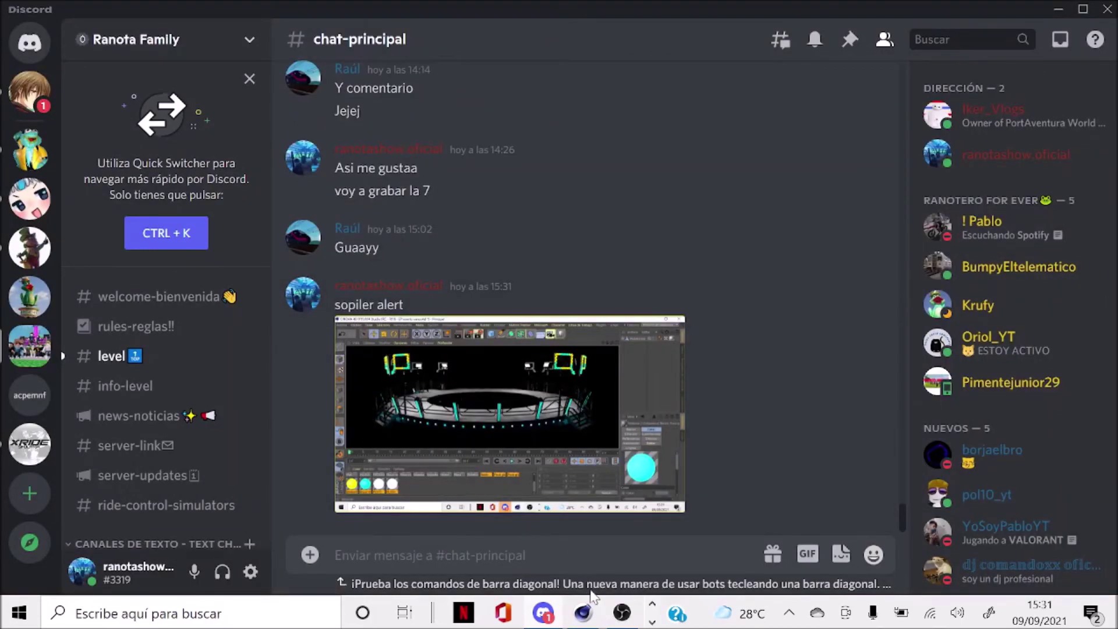
Send the follow-up message 'spolier xdd' and return to Cinema 4D
text(spol)
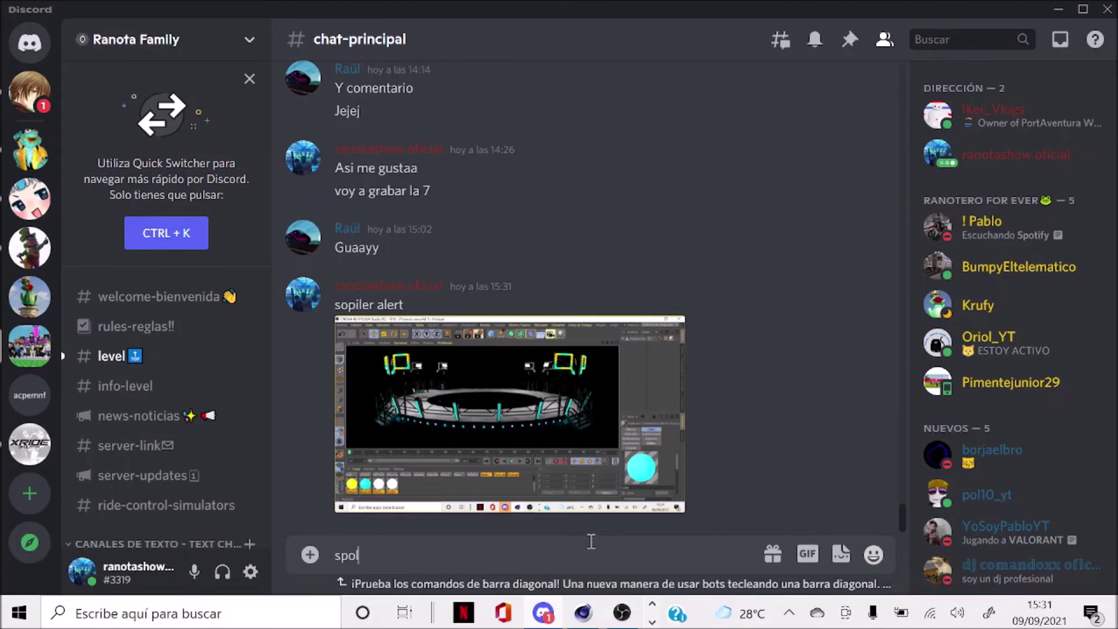
text(ier xdd)
key(Return)
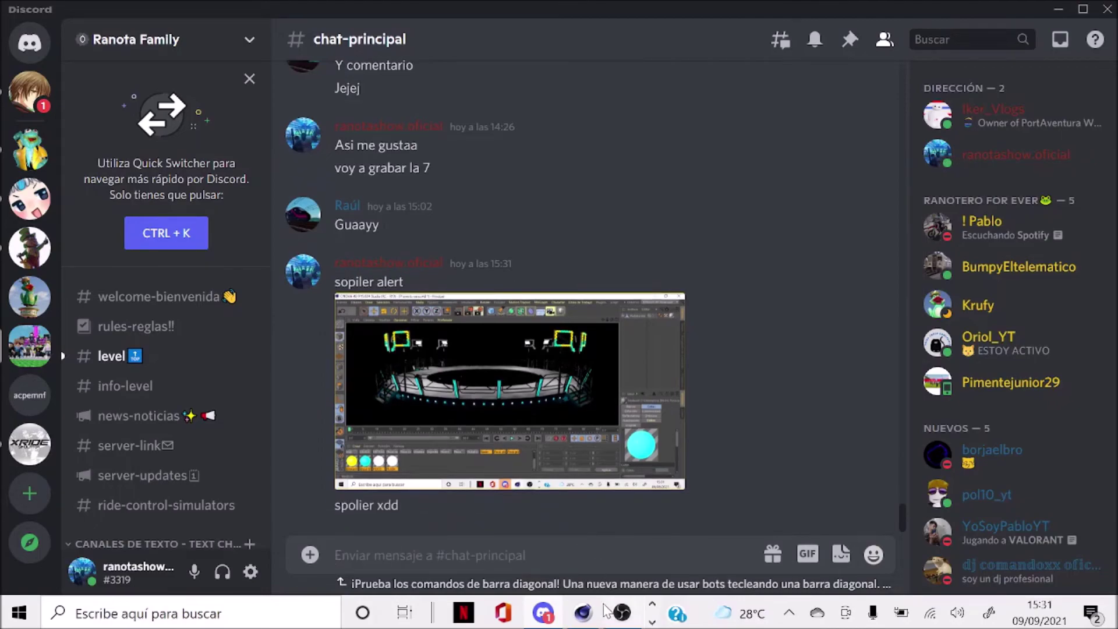
click(598, 615)
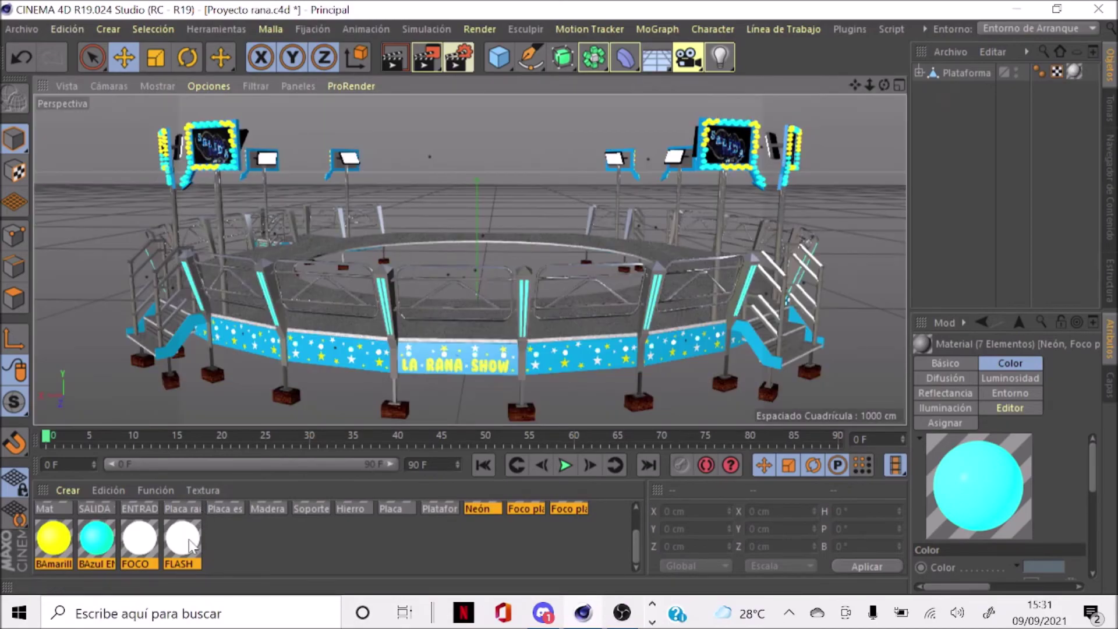
Disable Luminosidad on the FLASH material, then render the platform view with Ctrl+R
double_click(183, 538)
click(359, 236)
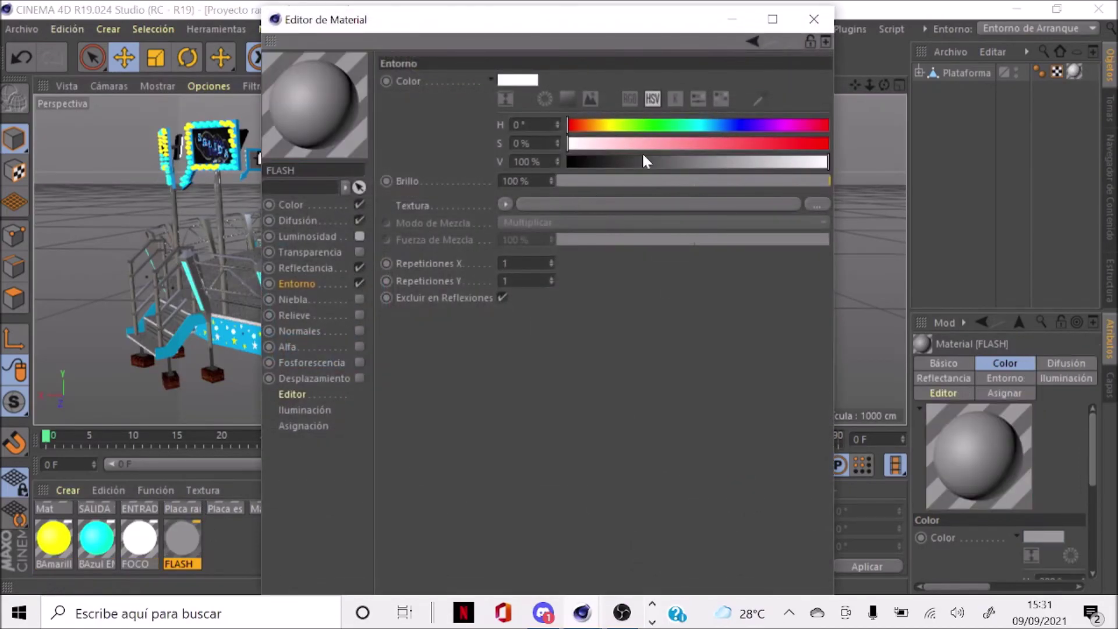
click(814, 21)
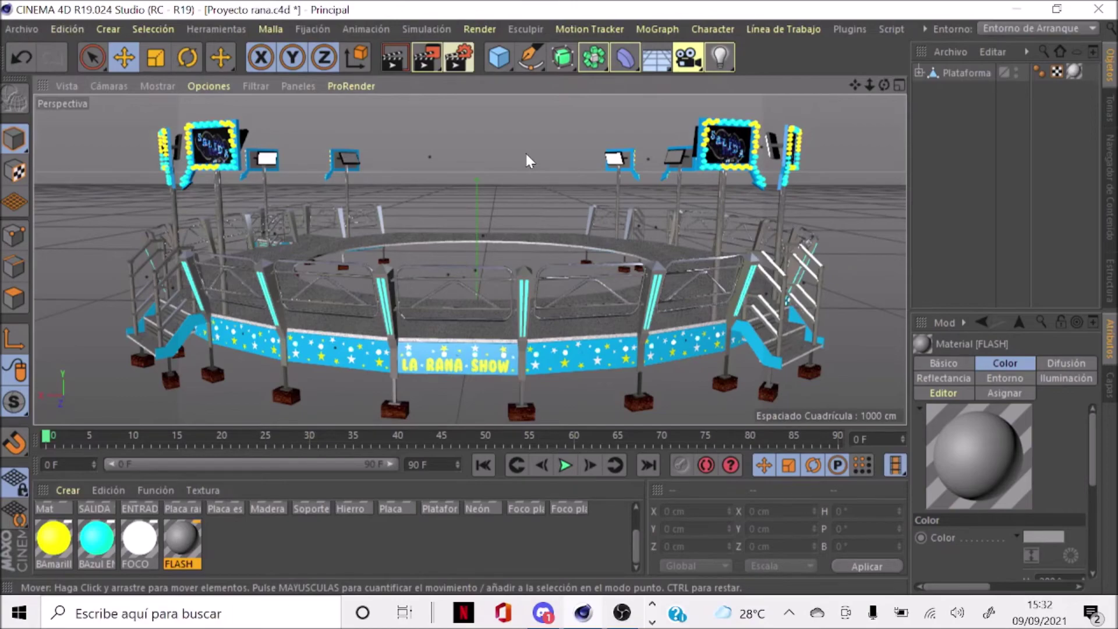
key(ctrl+r)
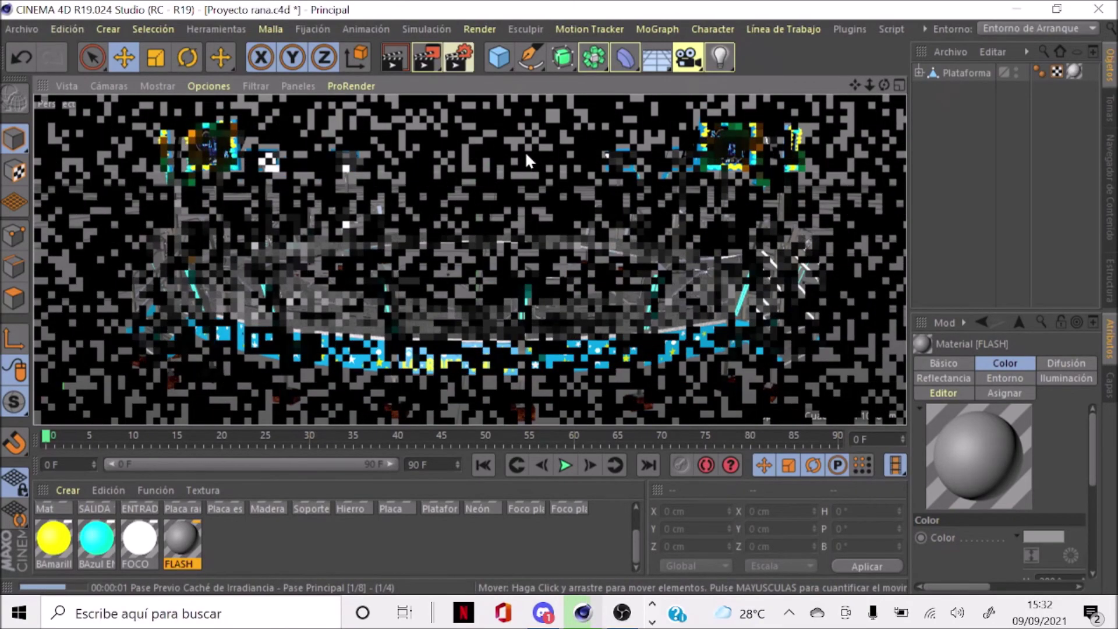